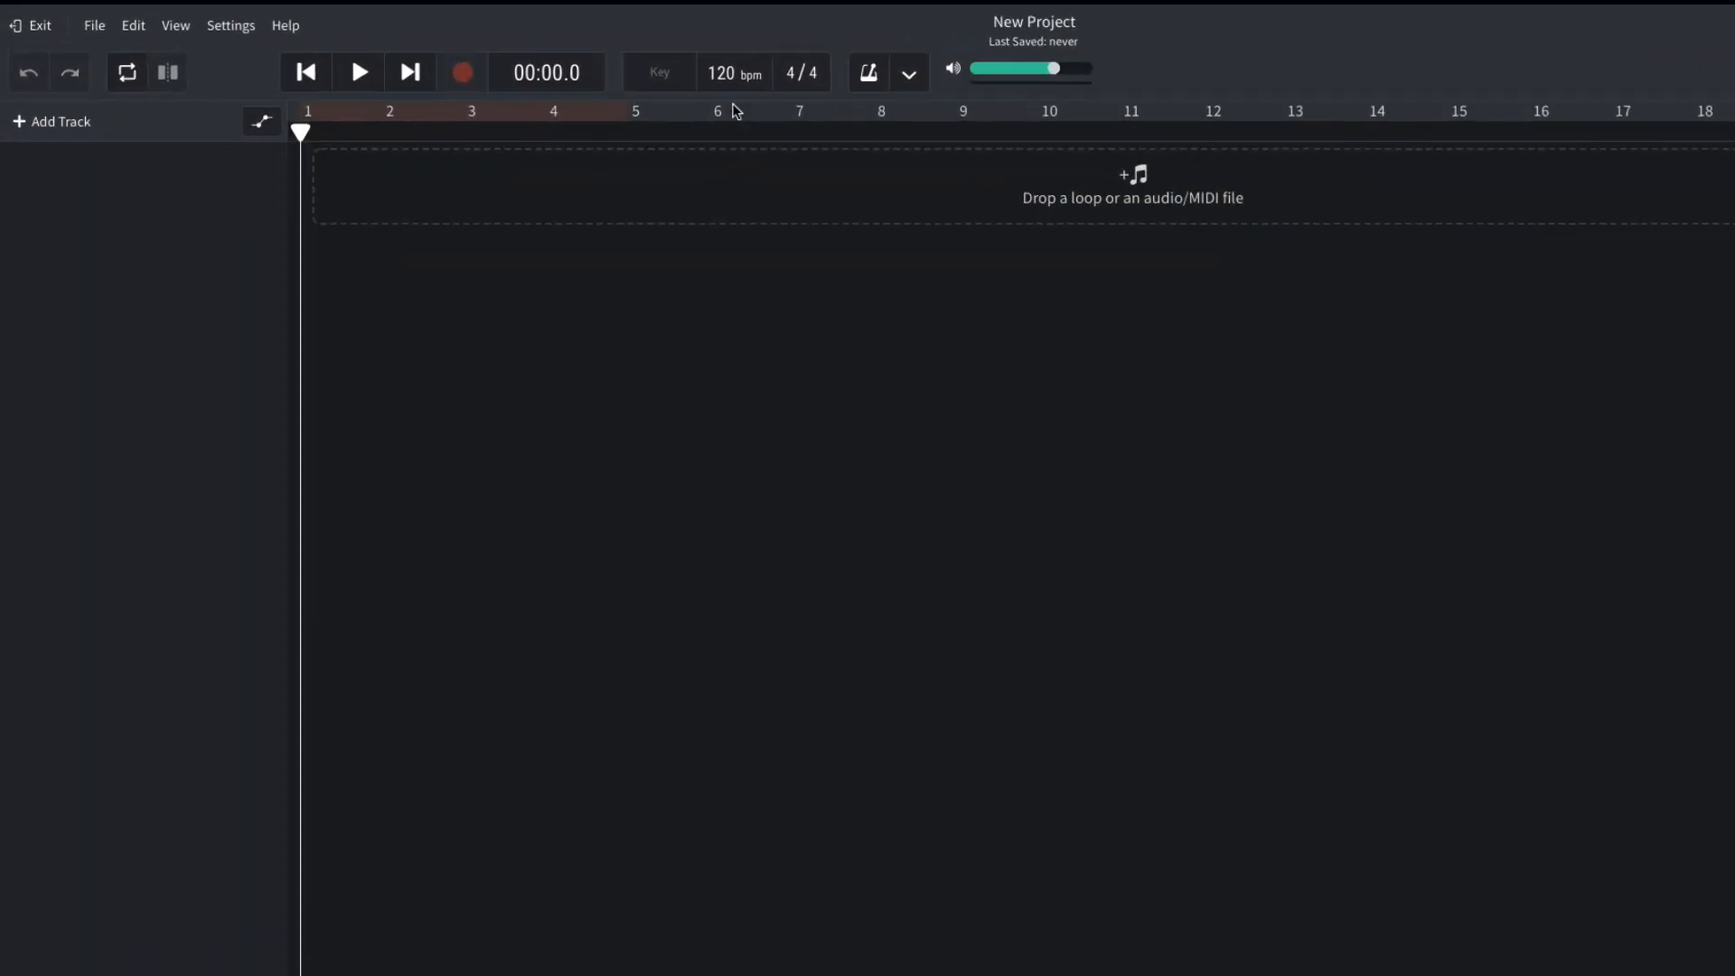
Step: Set the project tempo to 80 bpm and the key to F minor
left_click(639, 57)
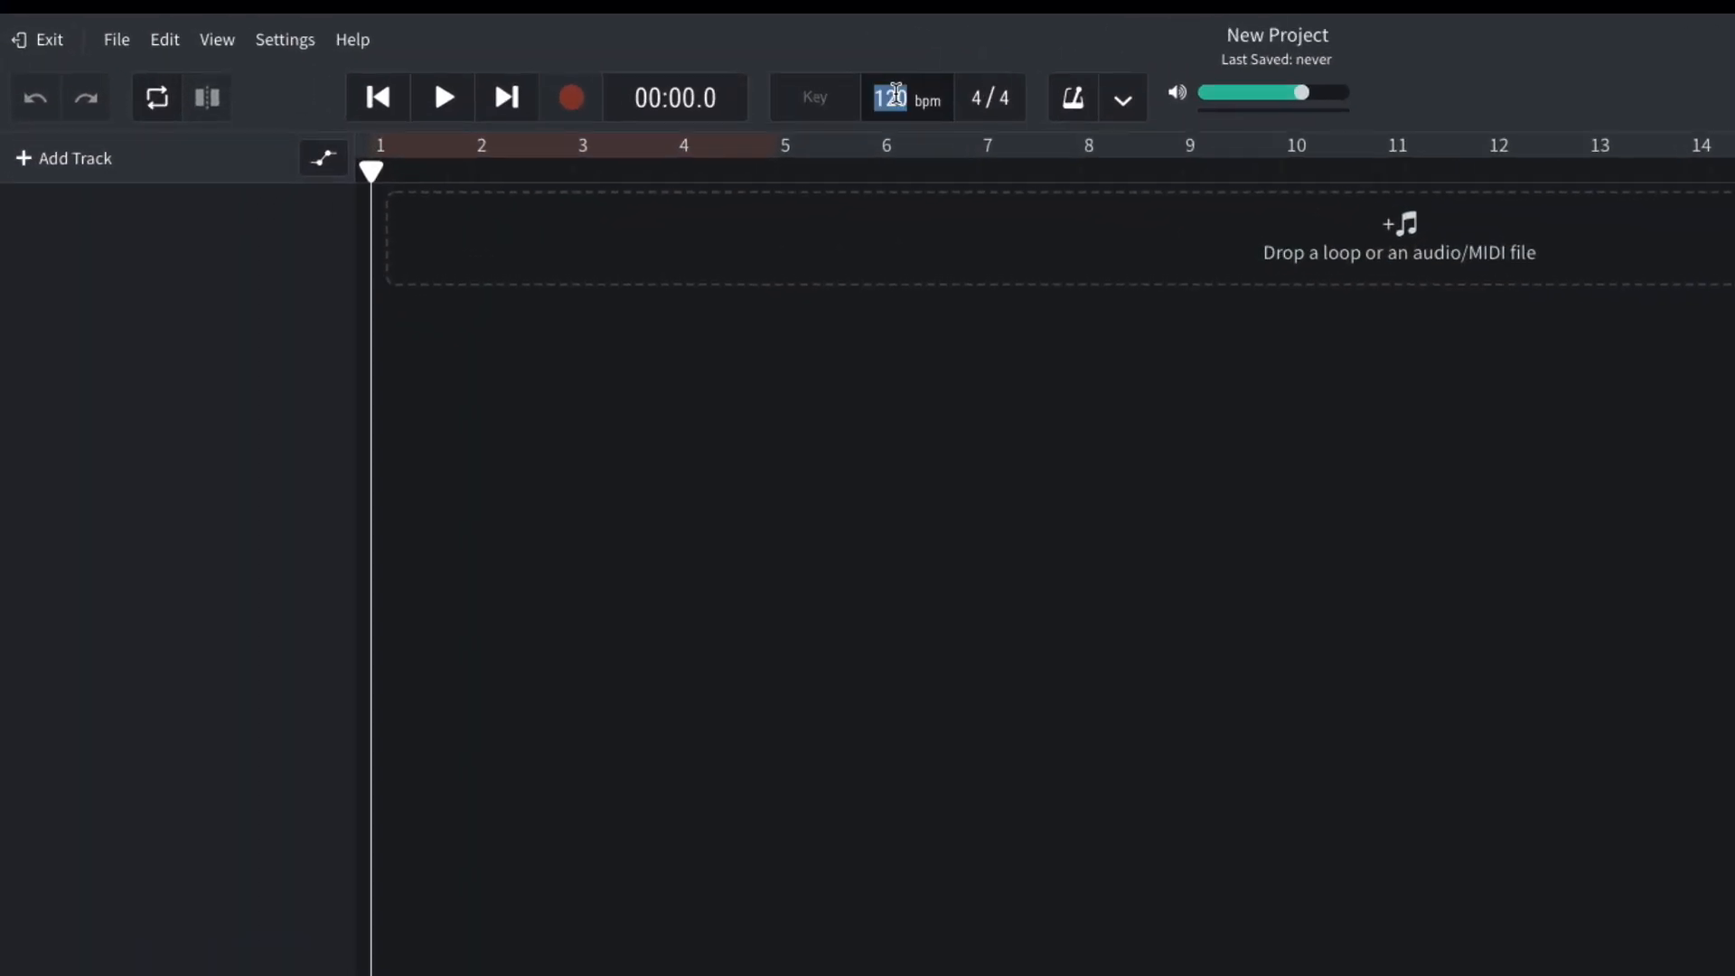
left_click(827, 107)
scroll(821, 203, "down", 5)
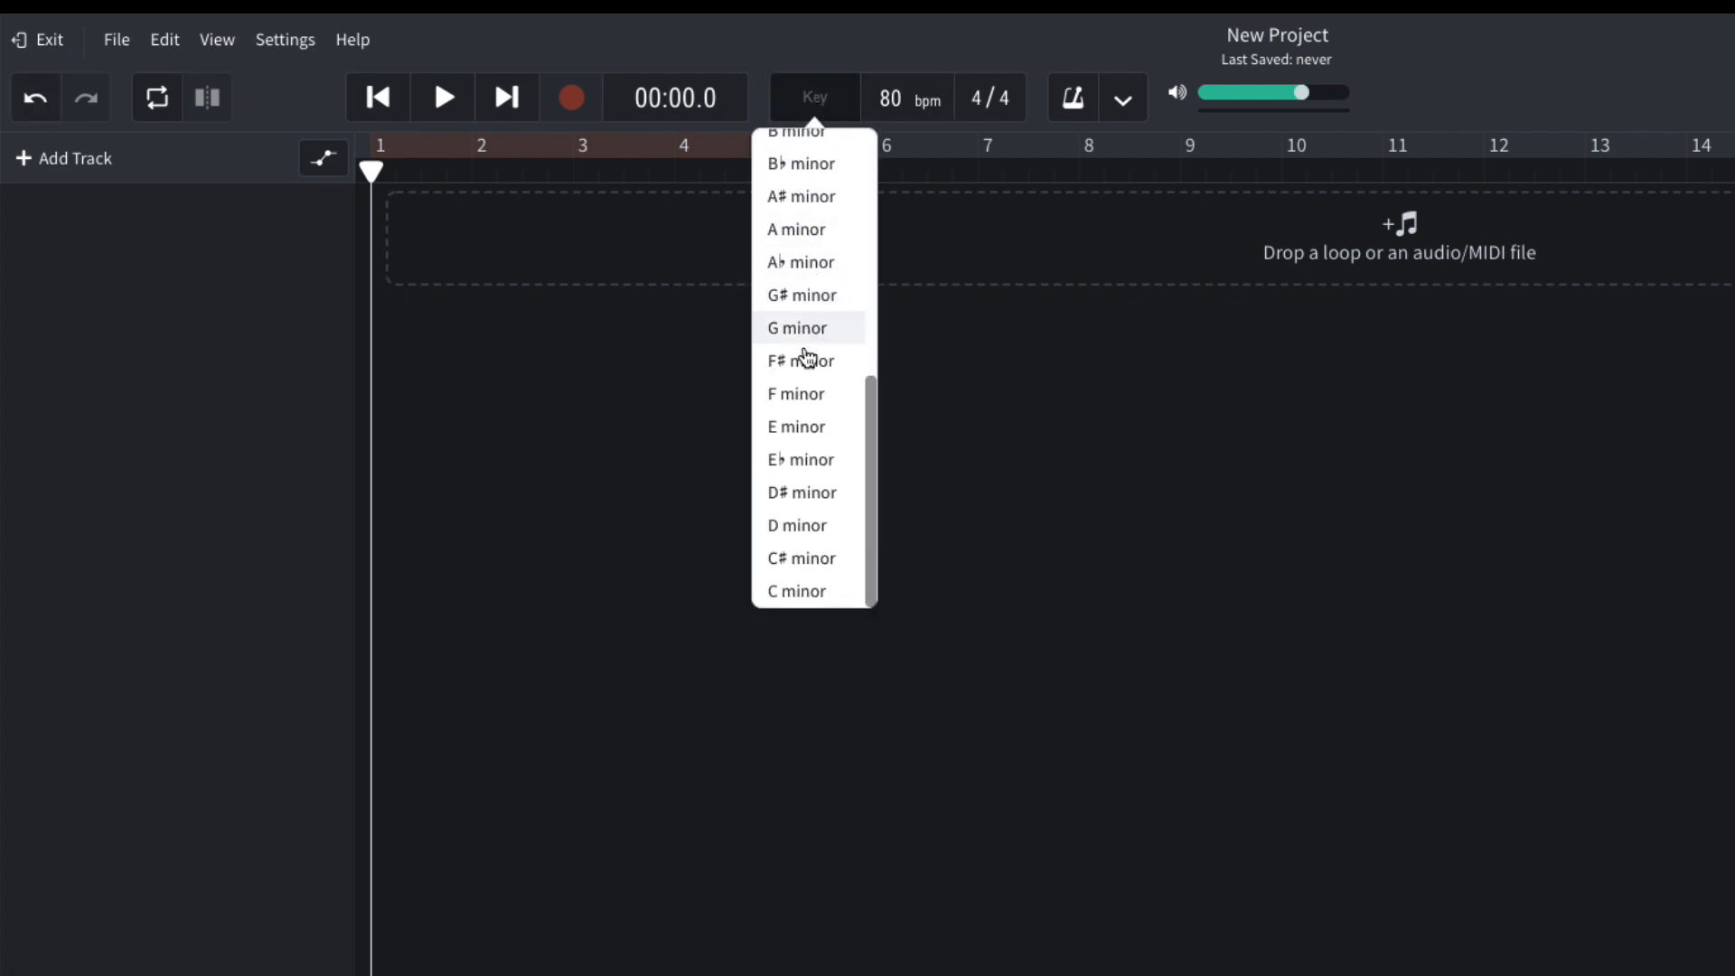
left_click(800, 393)
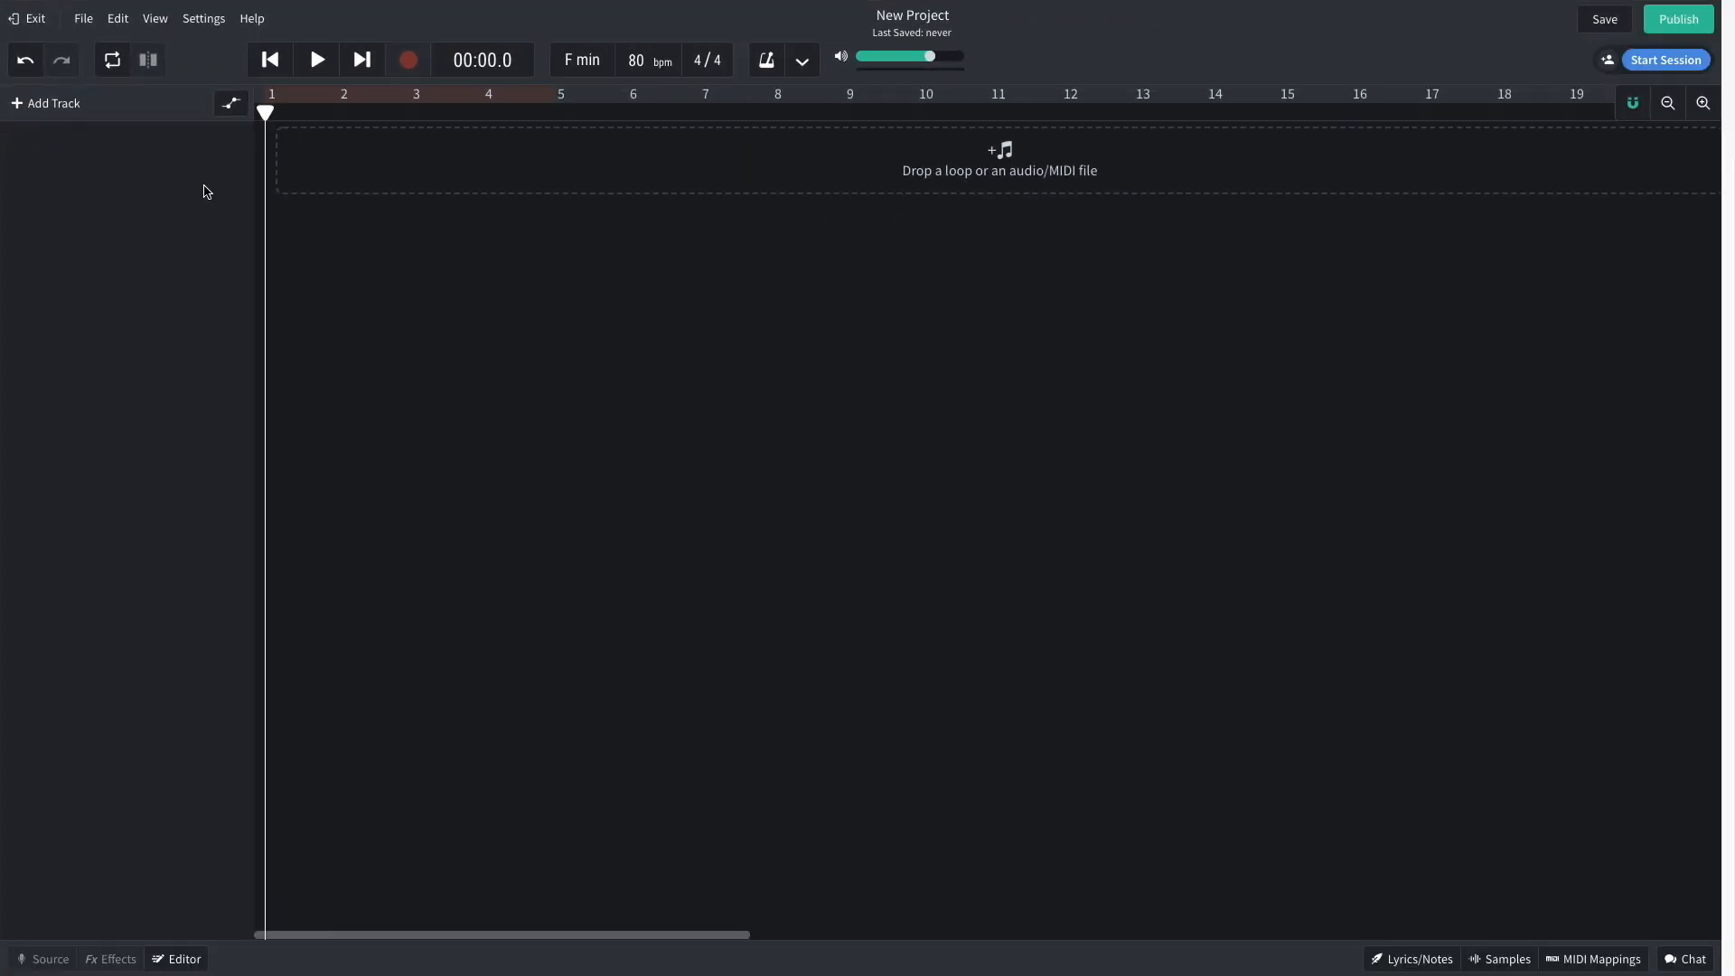
Step: Add a virtual instrument track and load the Reggae drum kit on it
left_click(67, 106)
left_click(522, 466)
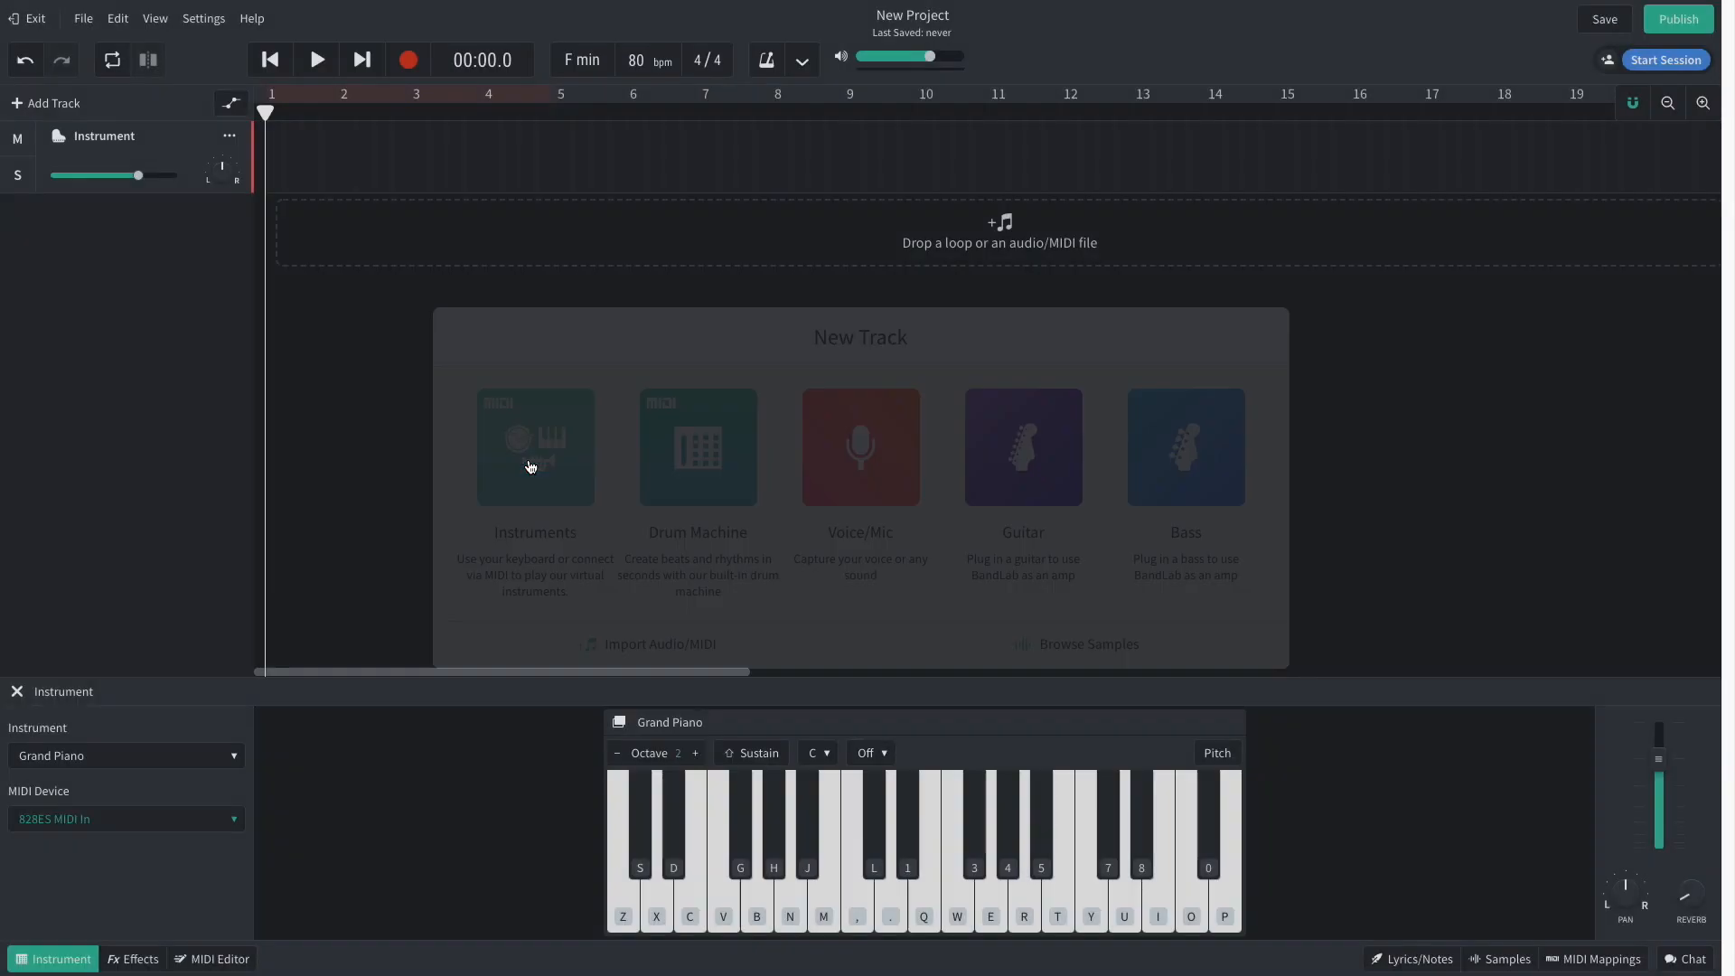
left_click(165, 667)
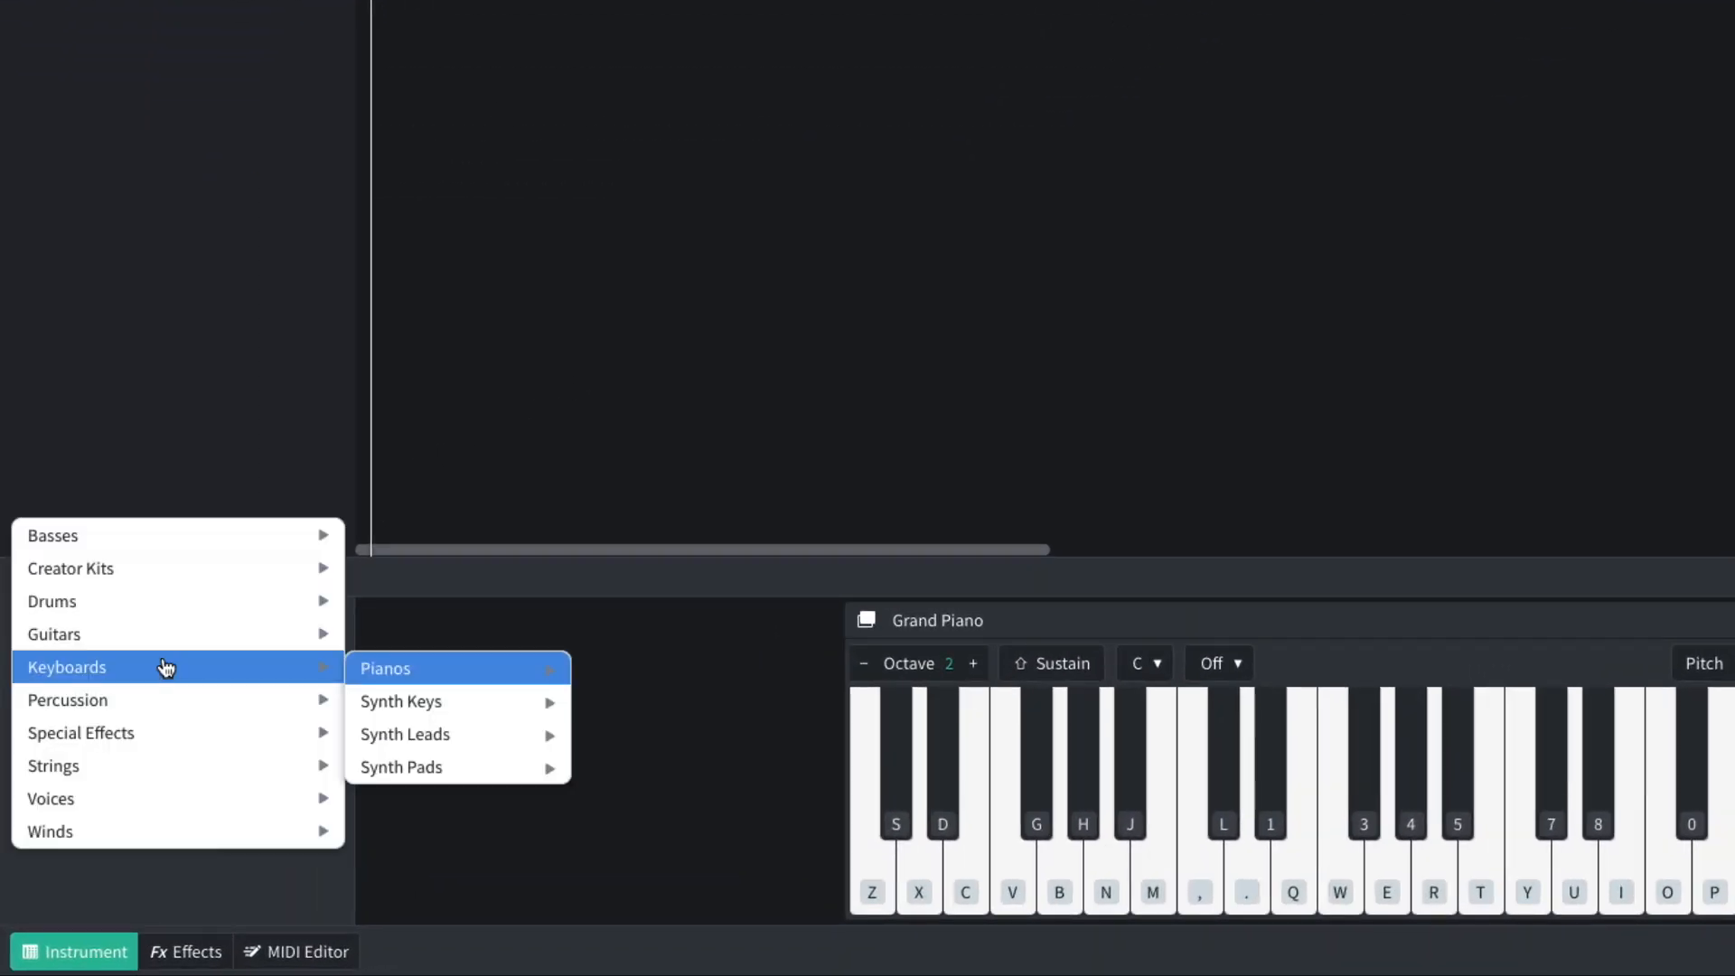
mouse_move(202, 604)
mouse_move(408, 612)
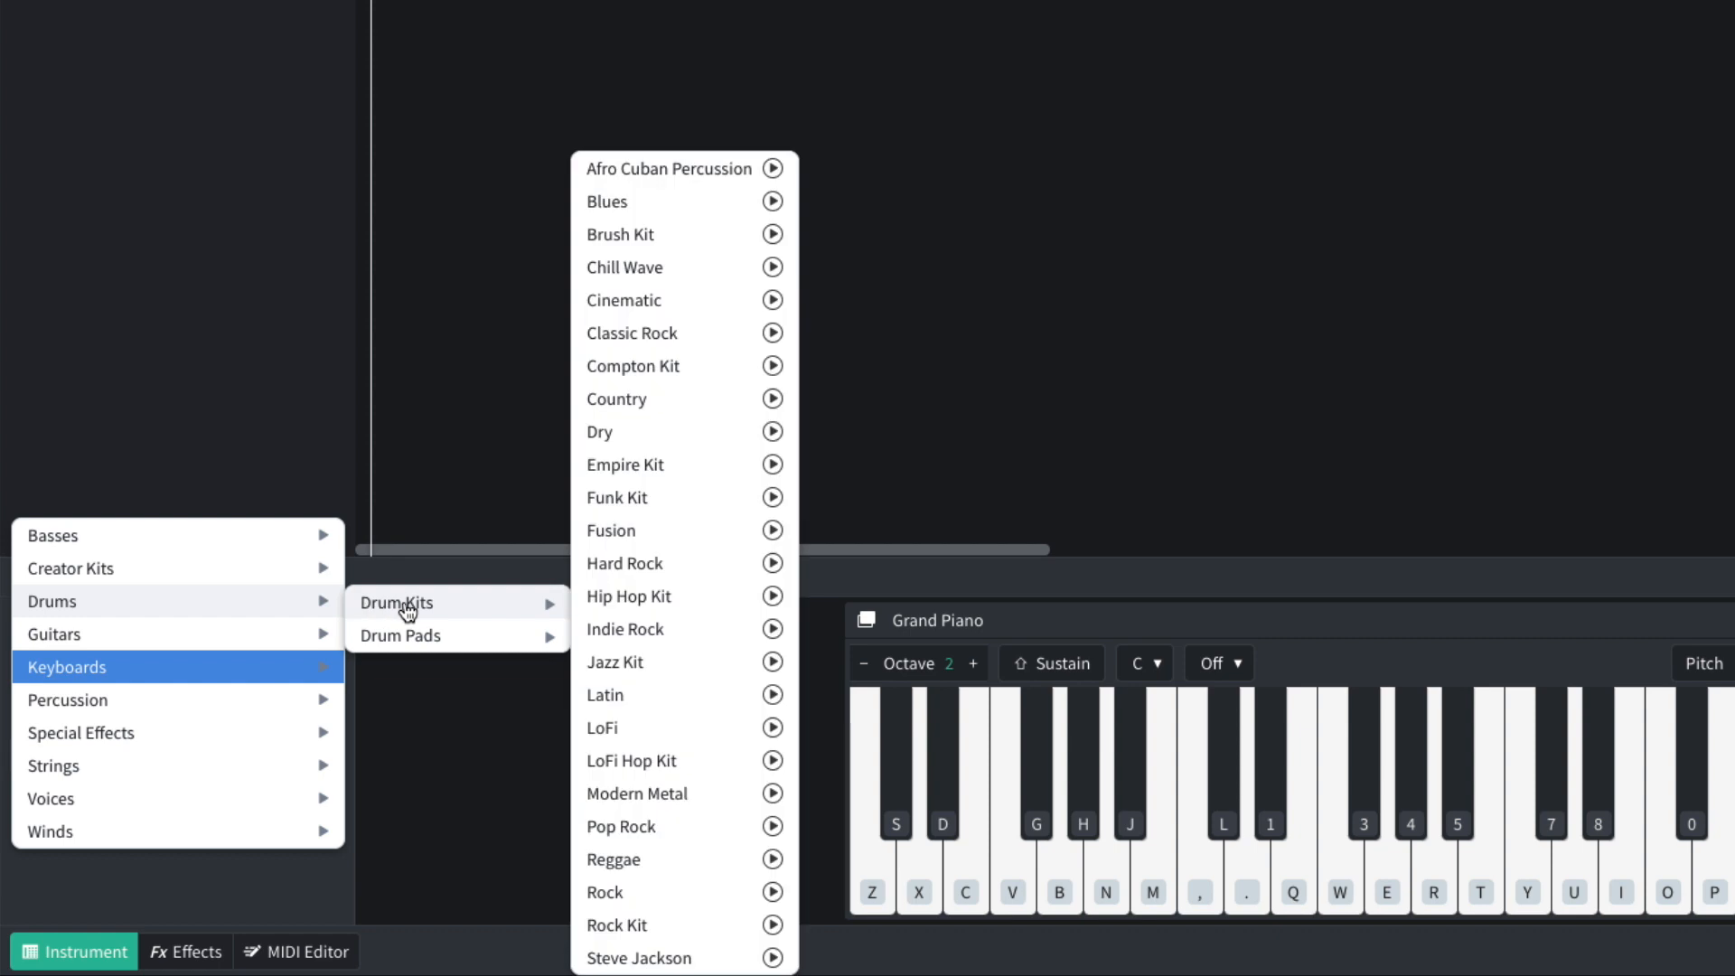
left_click(648, 860)
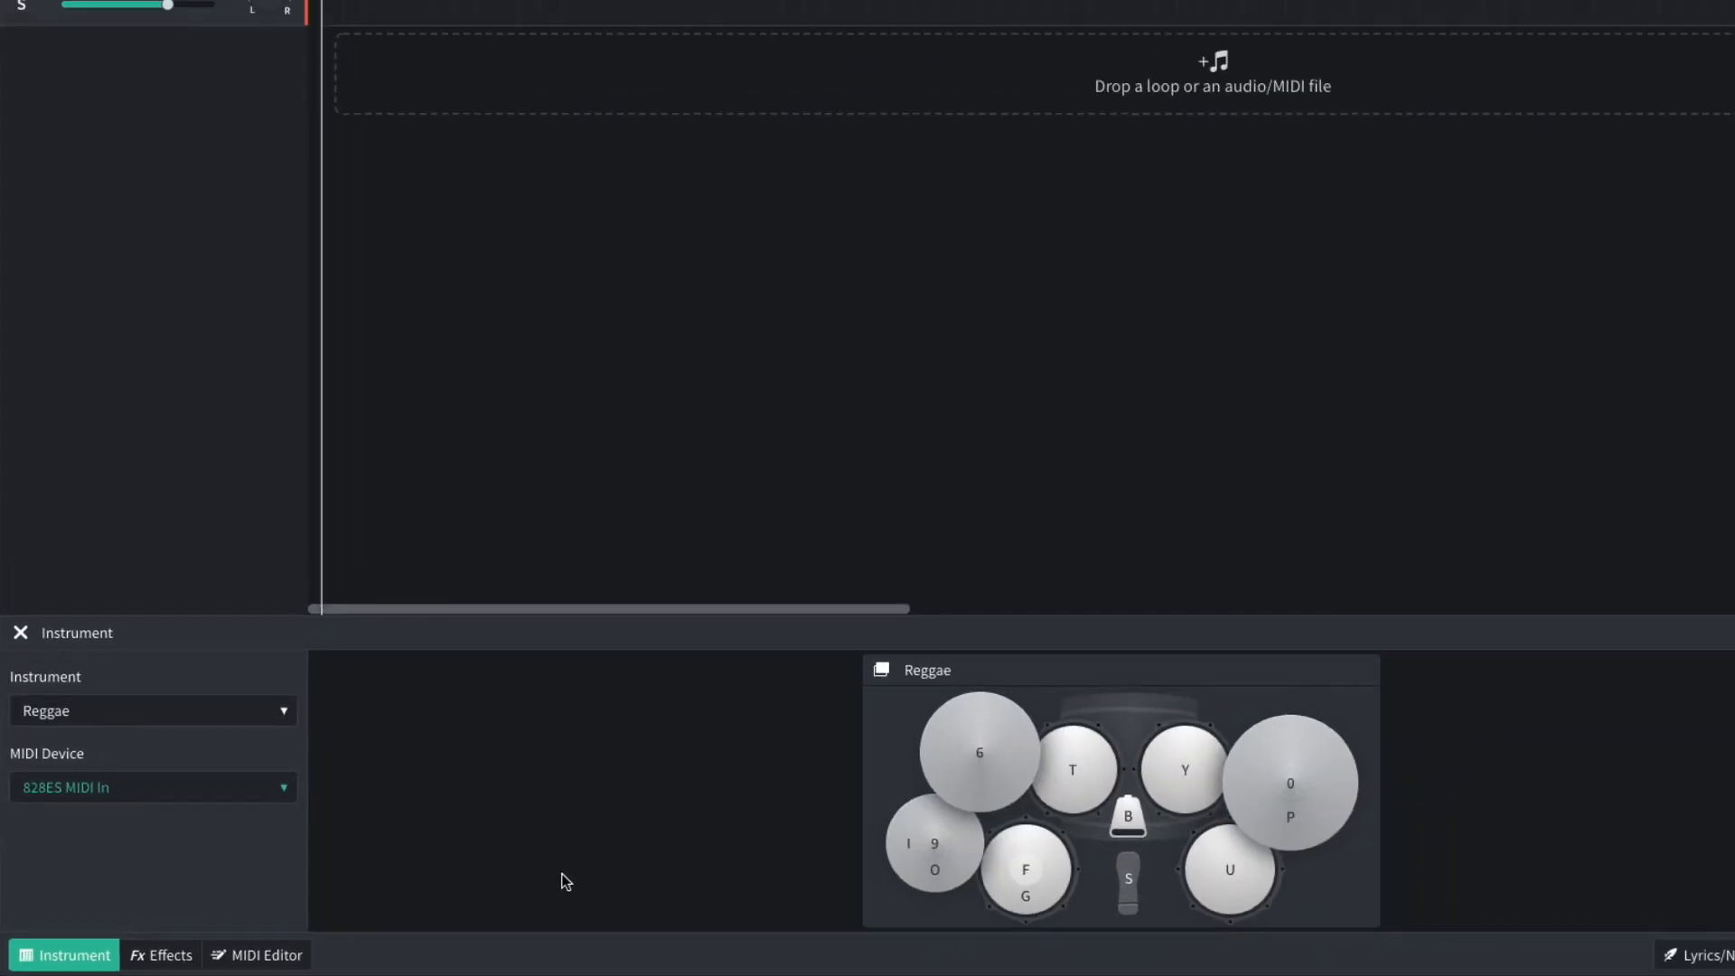
Step: Create an empty region at bar 1 of the drum track and open it for note editing
right_click(318, 162)
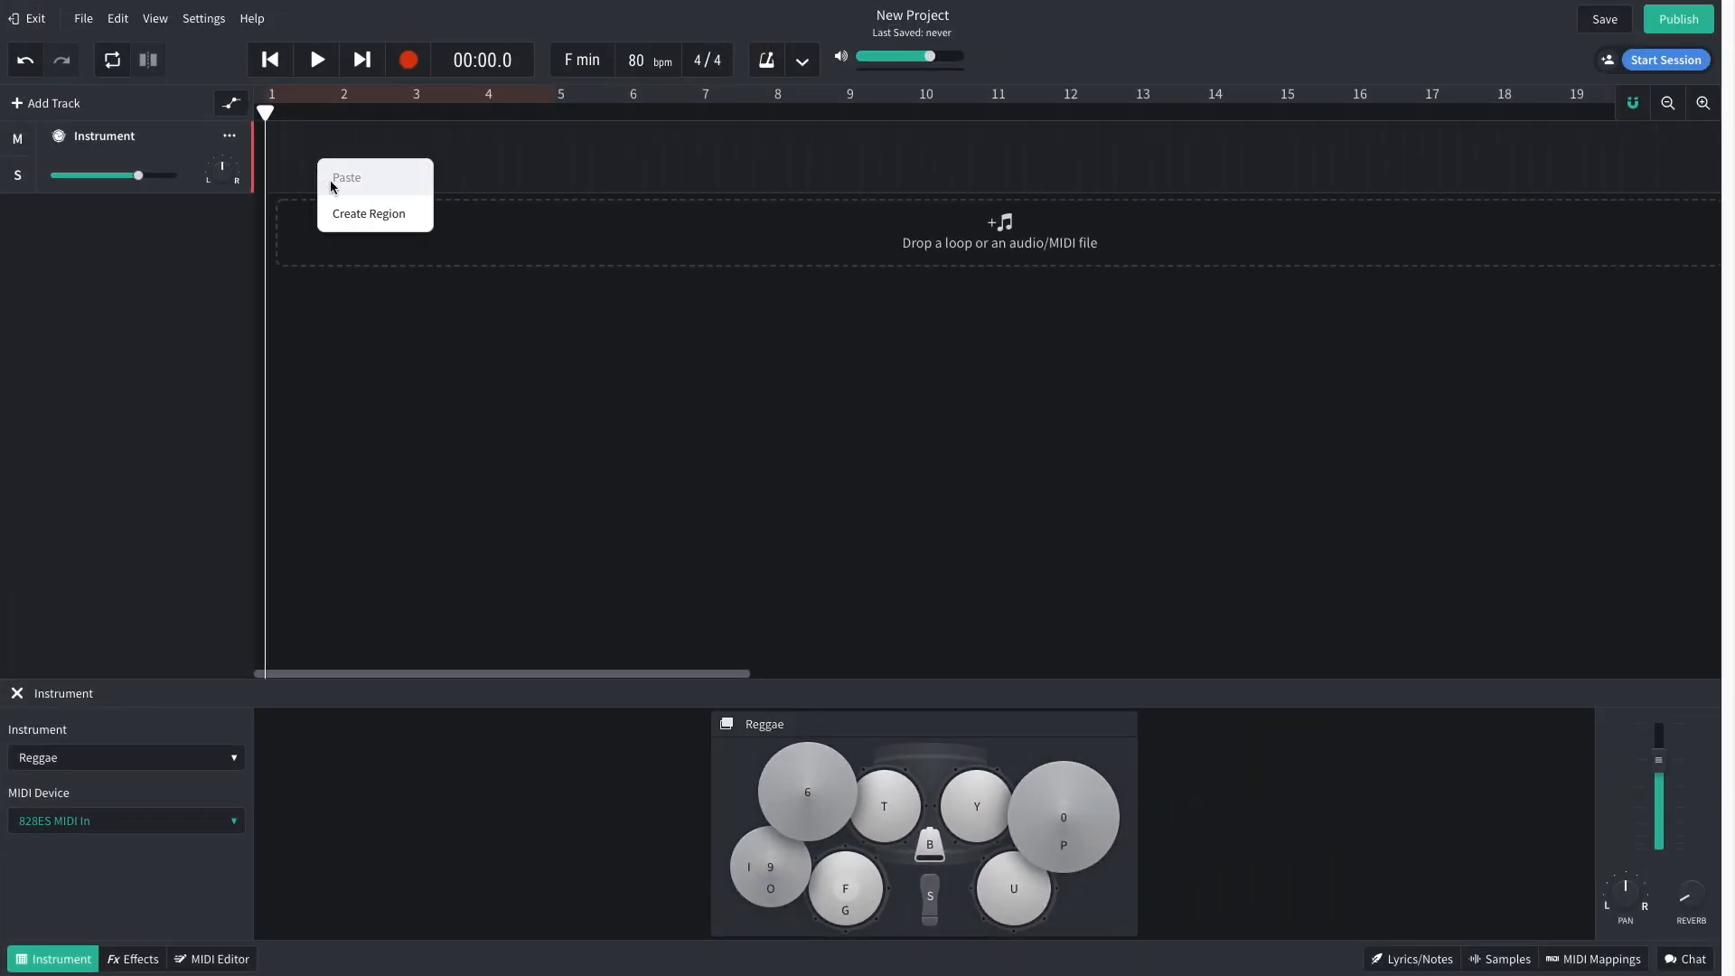
left_click(344, 215)
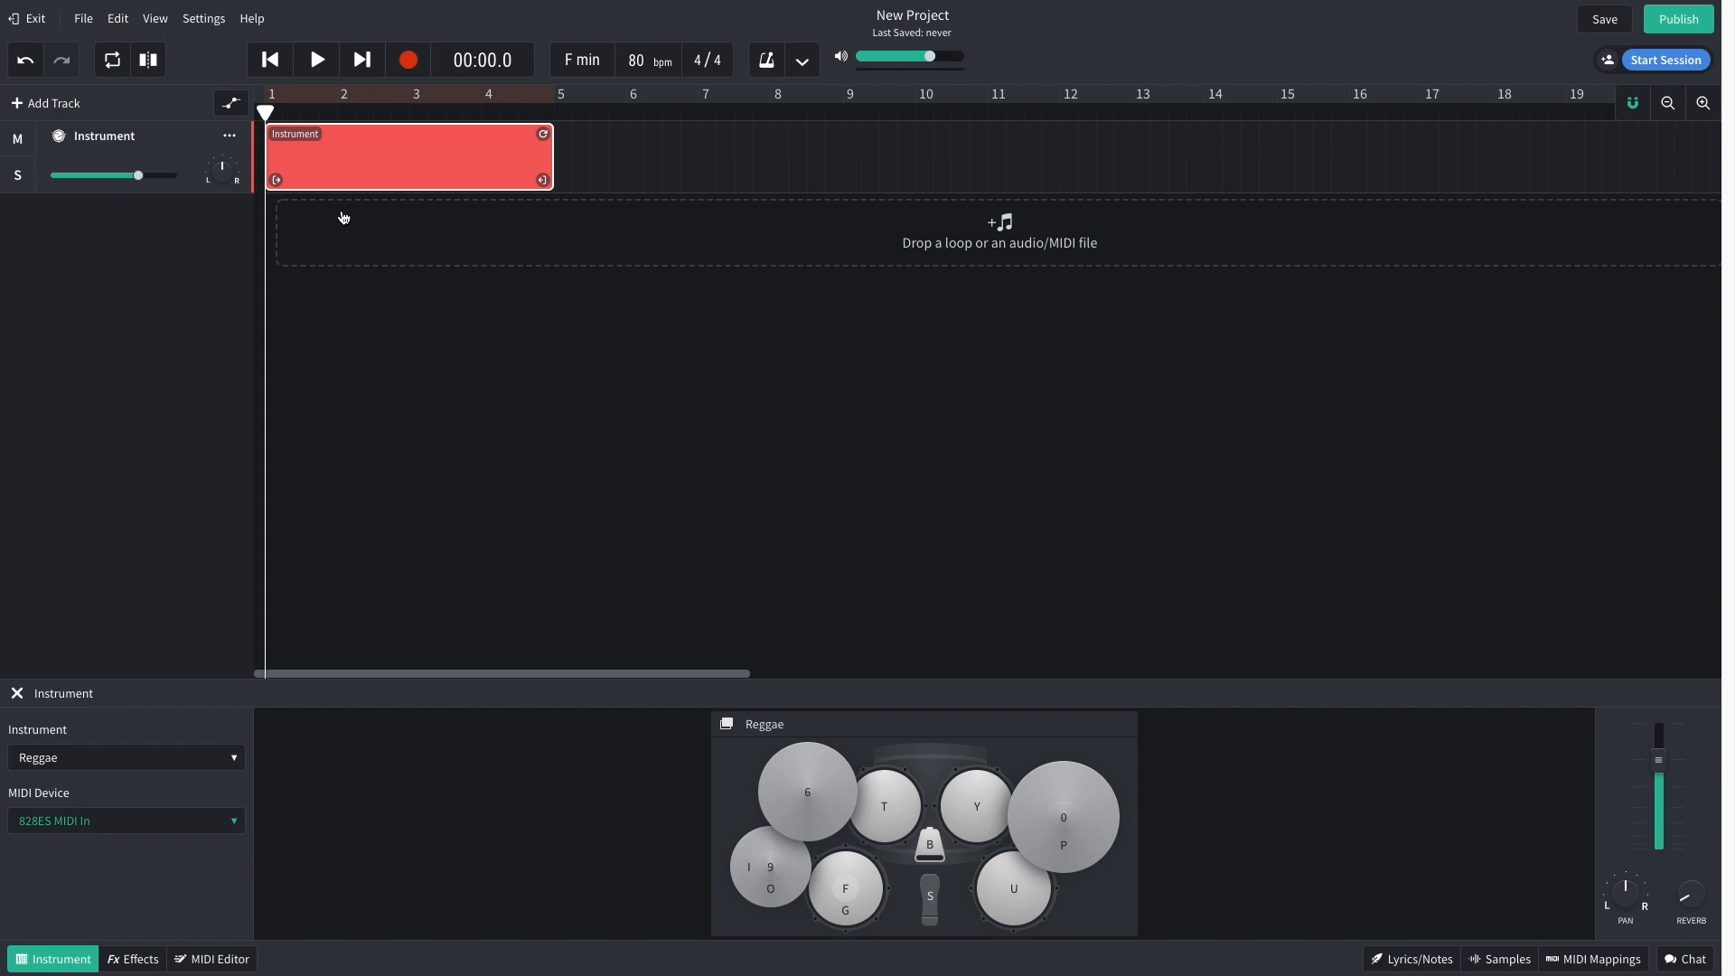
double_click(343, 167)
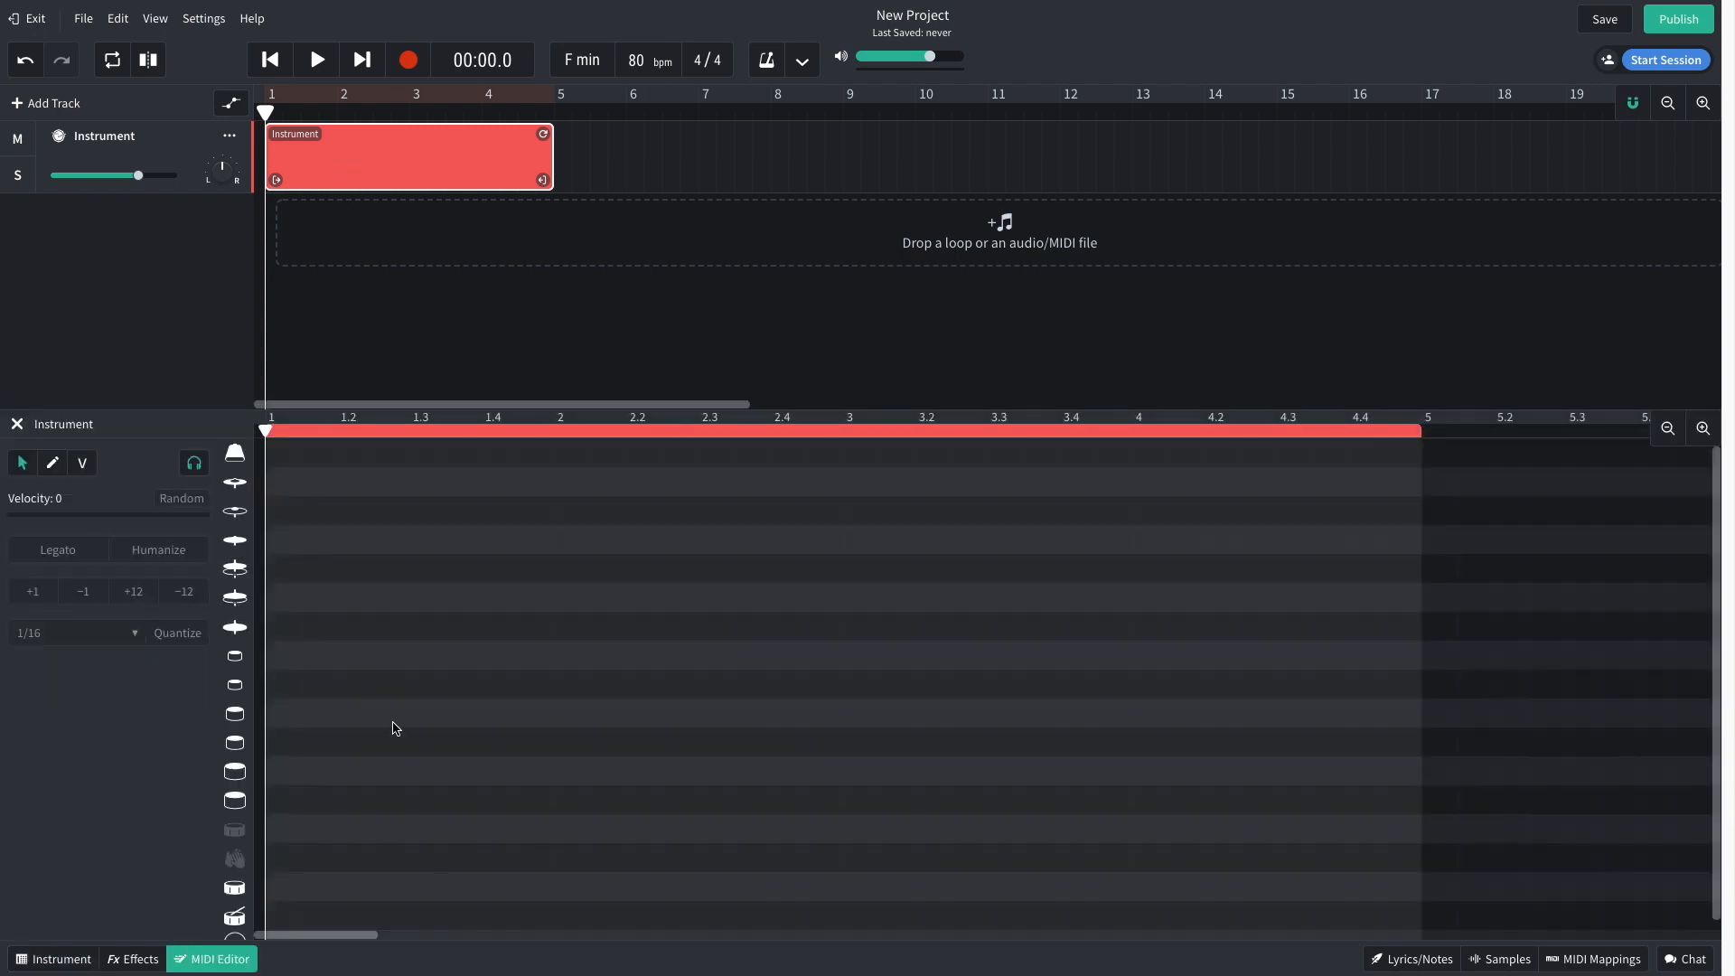
Step: Place kicks on beats 1 and 3 and side-stick snare hits on beats 2 and 4 of bar 1, and play them back
scroll(395, 728, "down", 1)
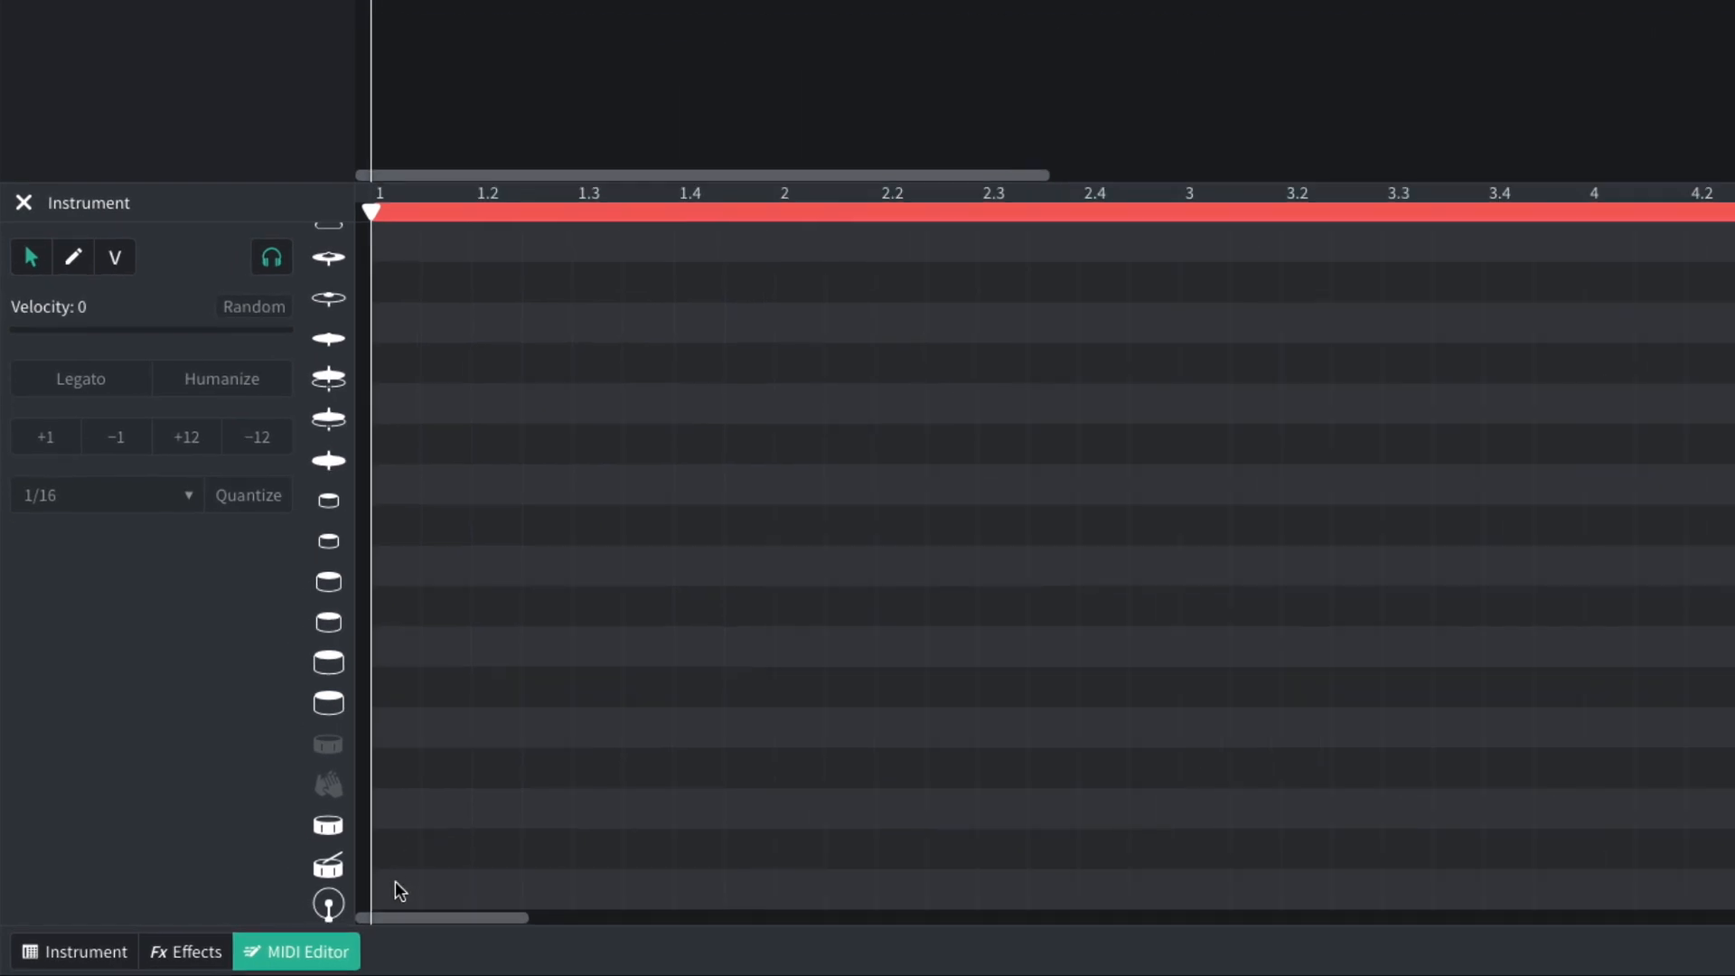
left_click(282, 913)
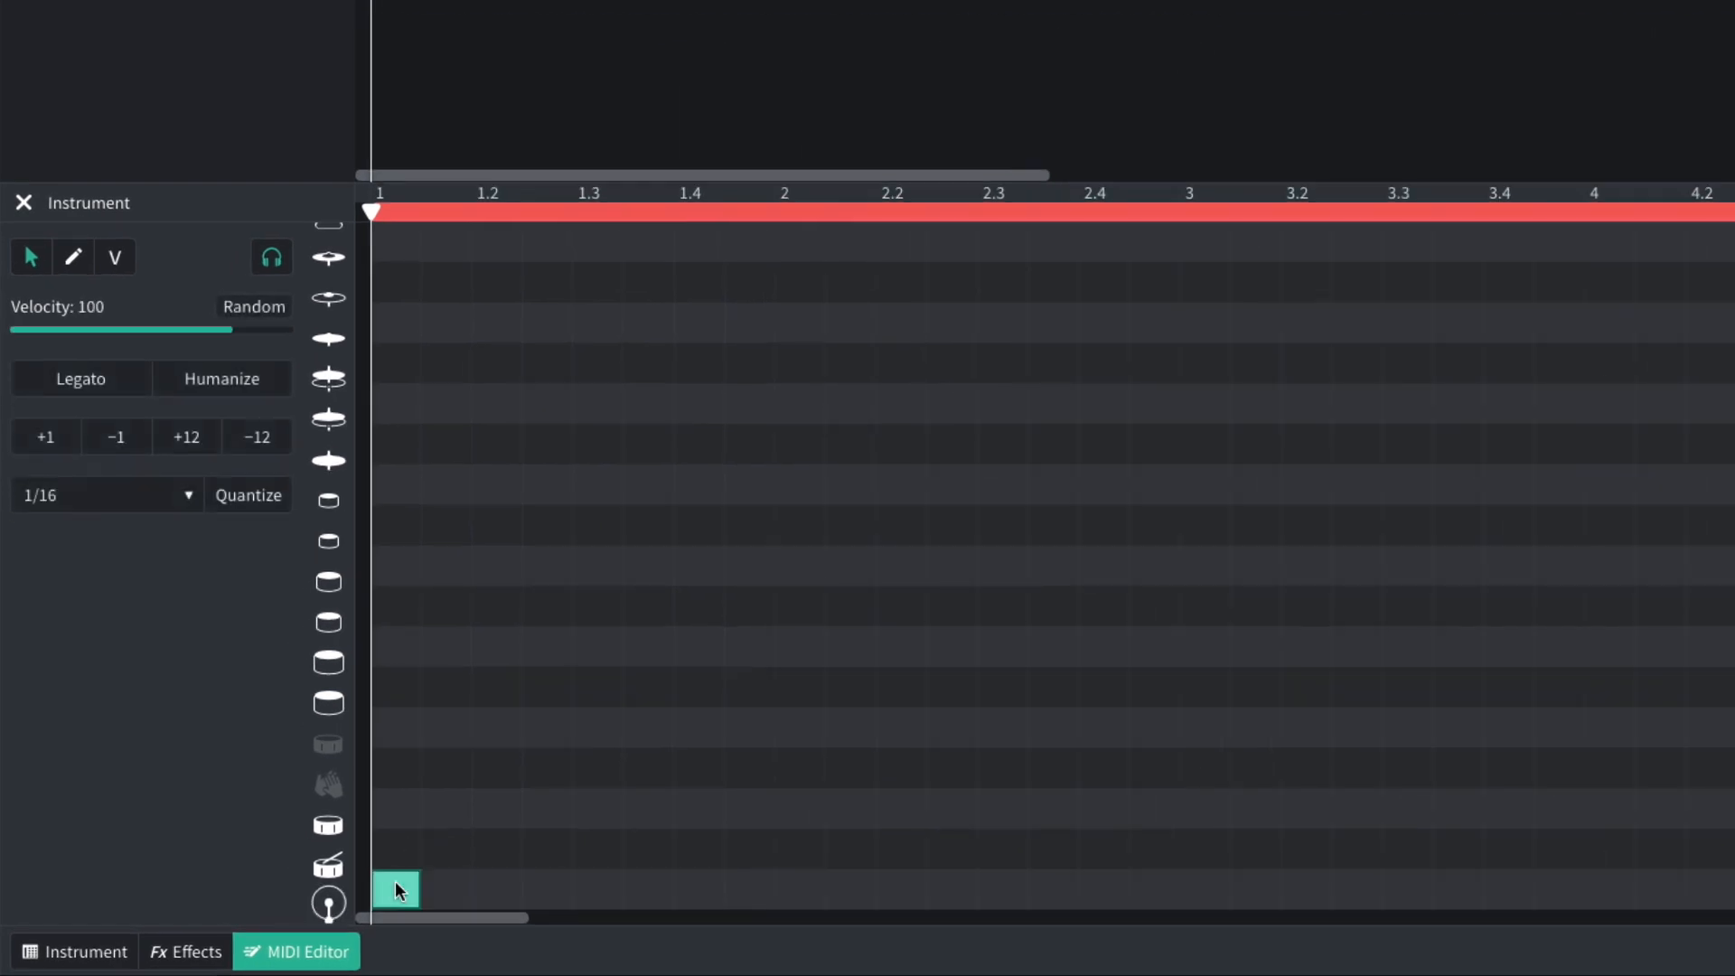
left_click(598, 889)
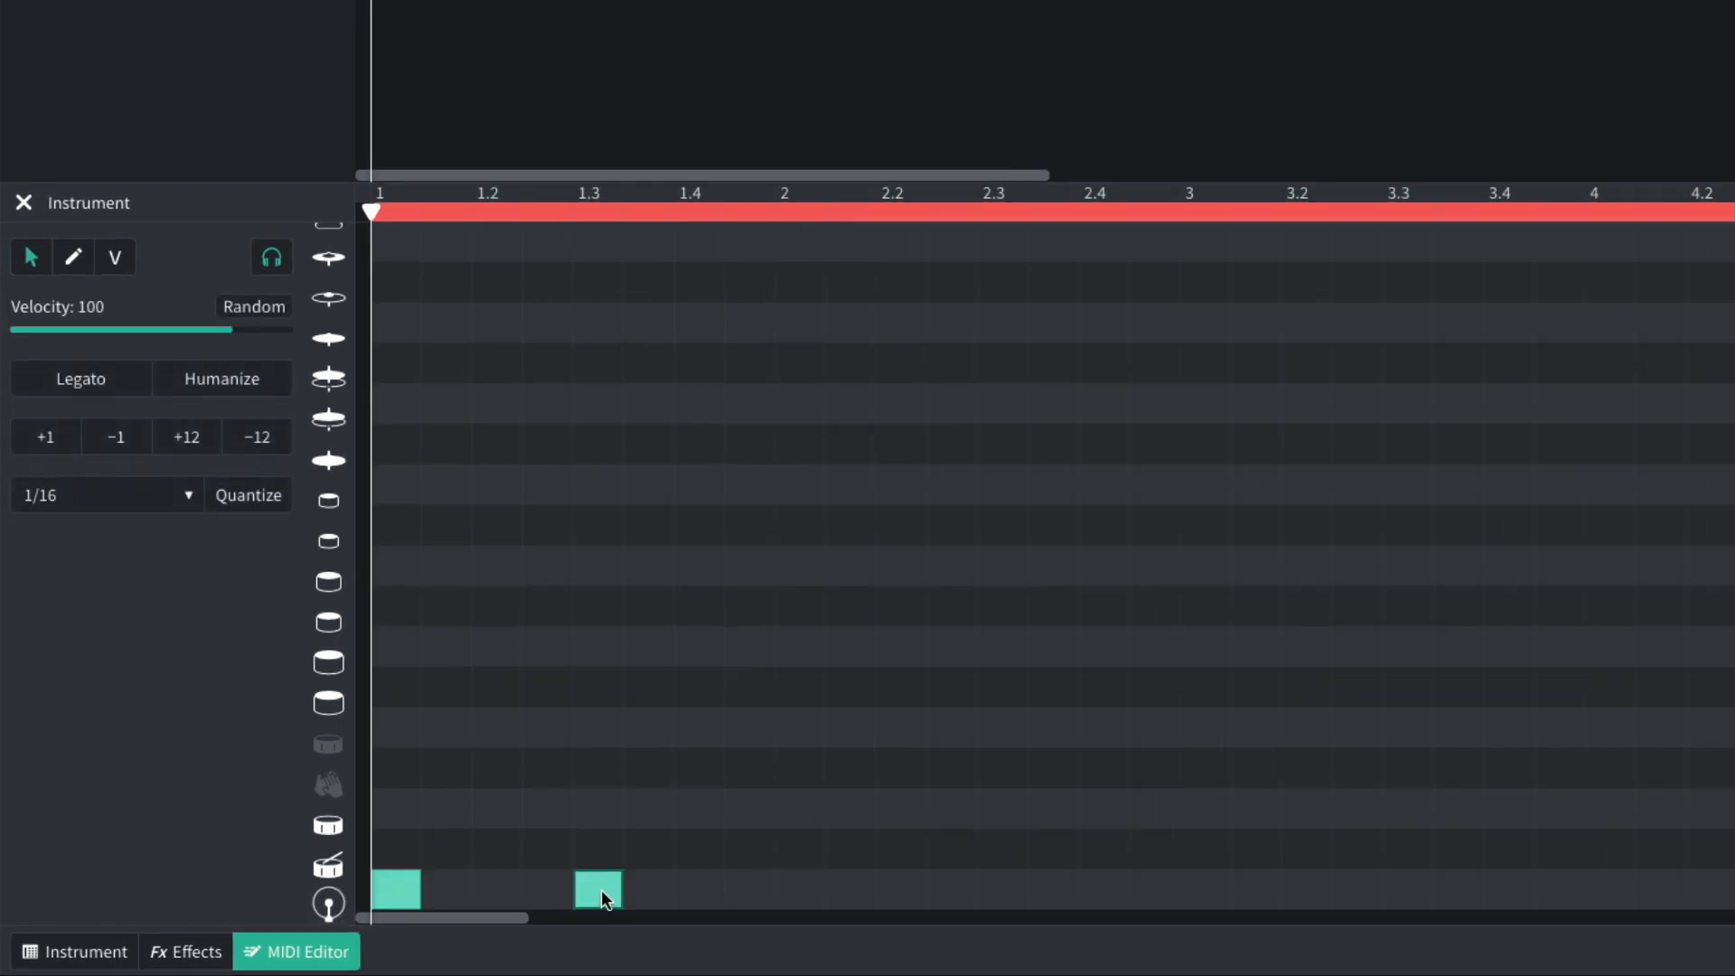
left_click(499, 845)
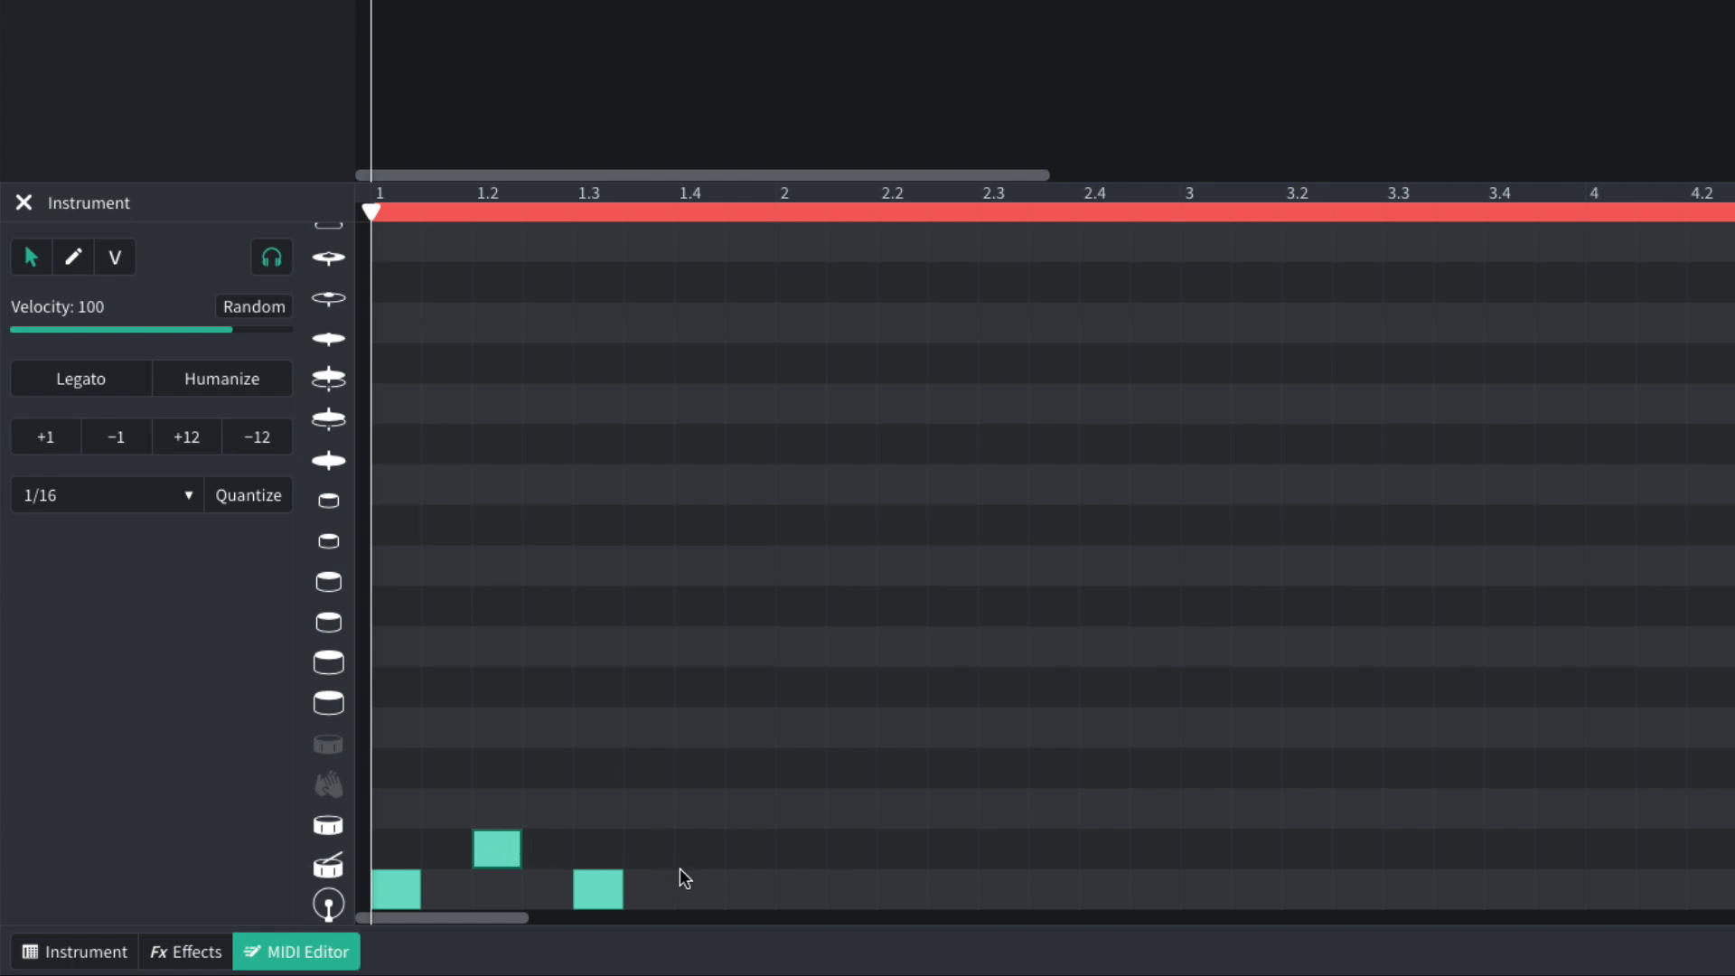
left_click(698, 845)
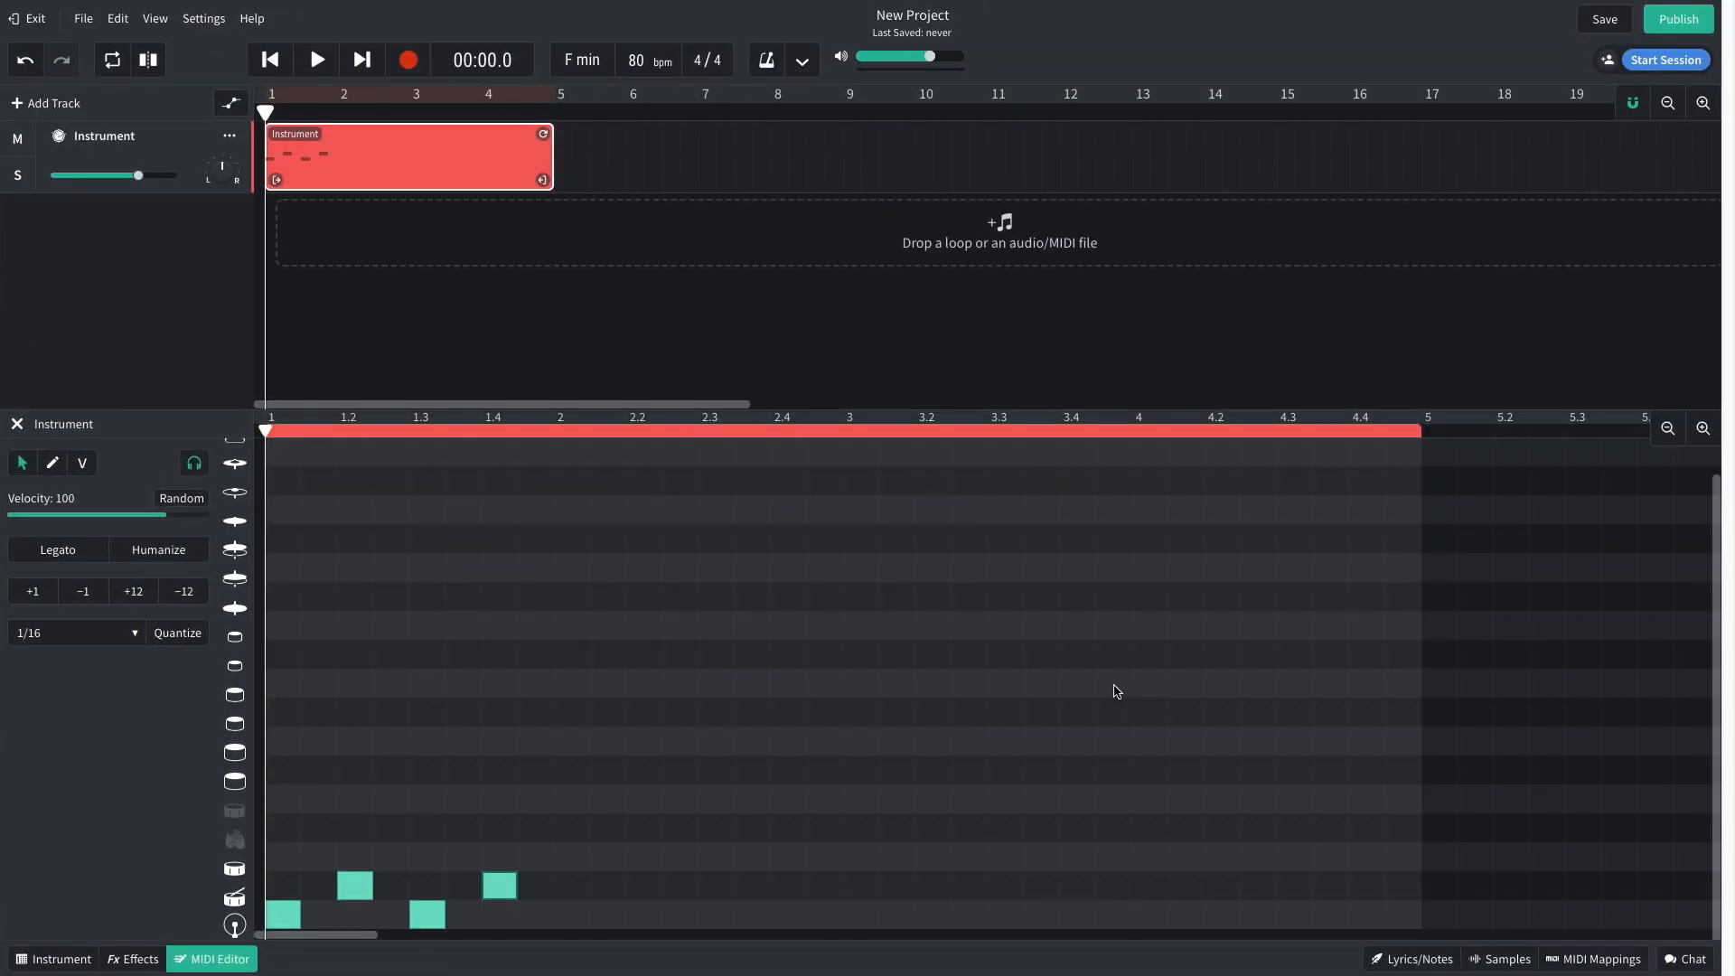
key("space")
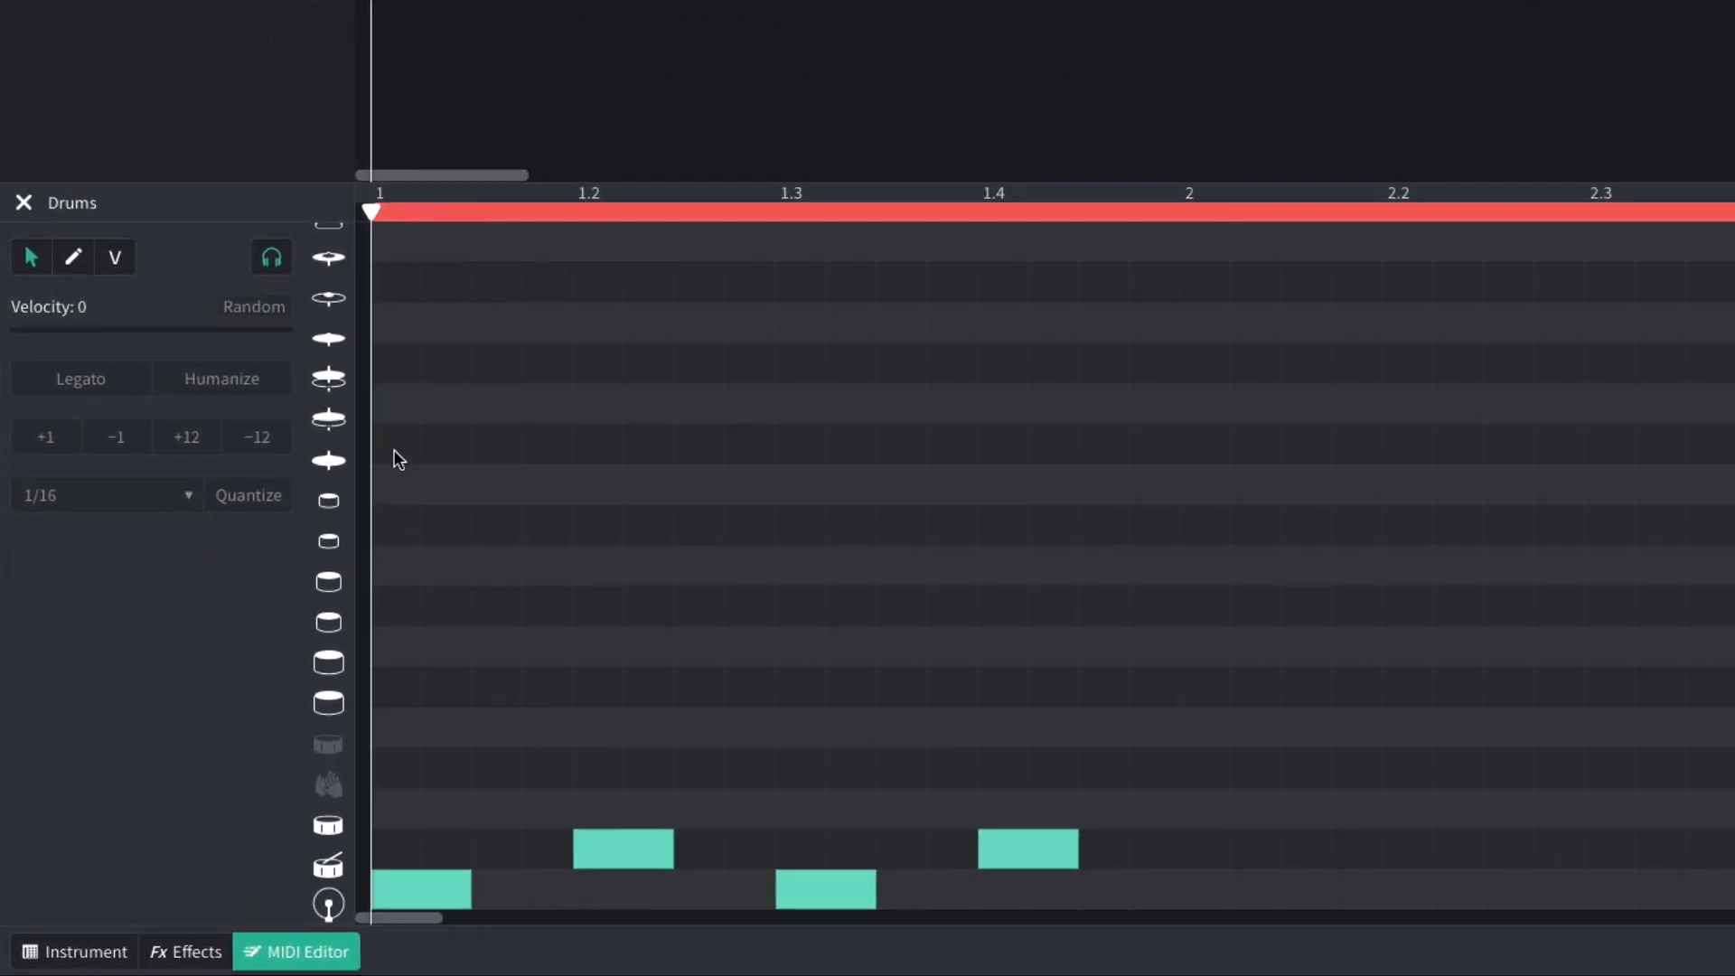
Step: Add two consecutive eighth-note closed hi-hat hits from beat 1, with the first one's velocity lowered to 67, and play the result
double_click(308, 605)
double_click(503, 448)
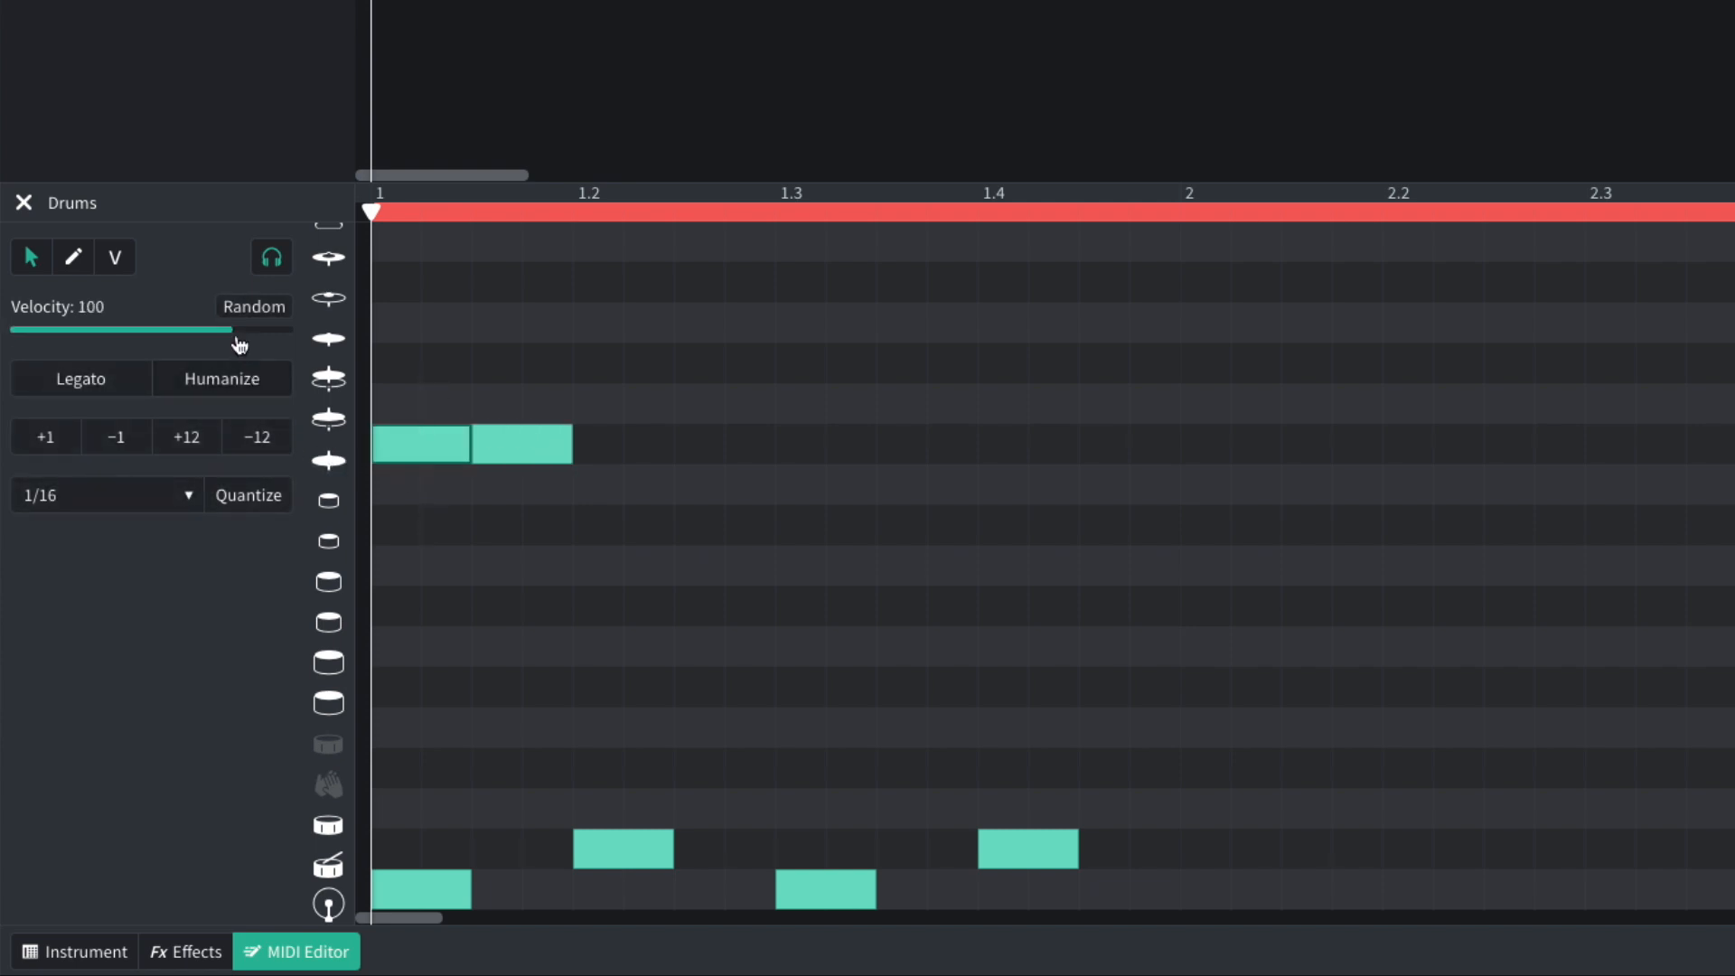
left_click_drag(190, 322, 159, 319)
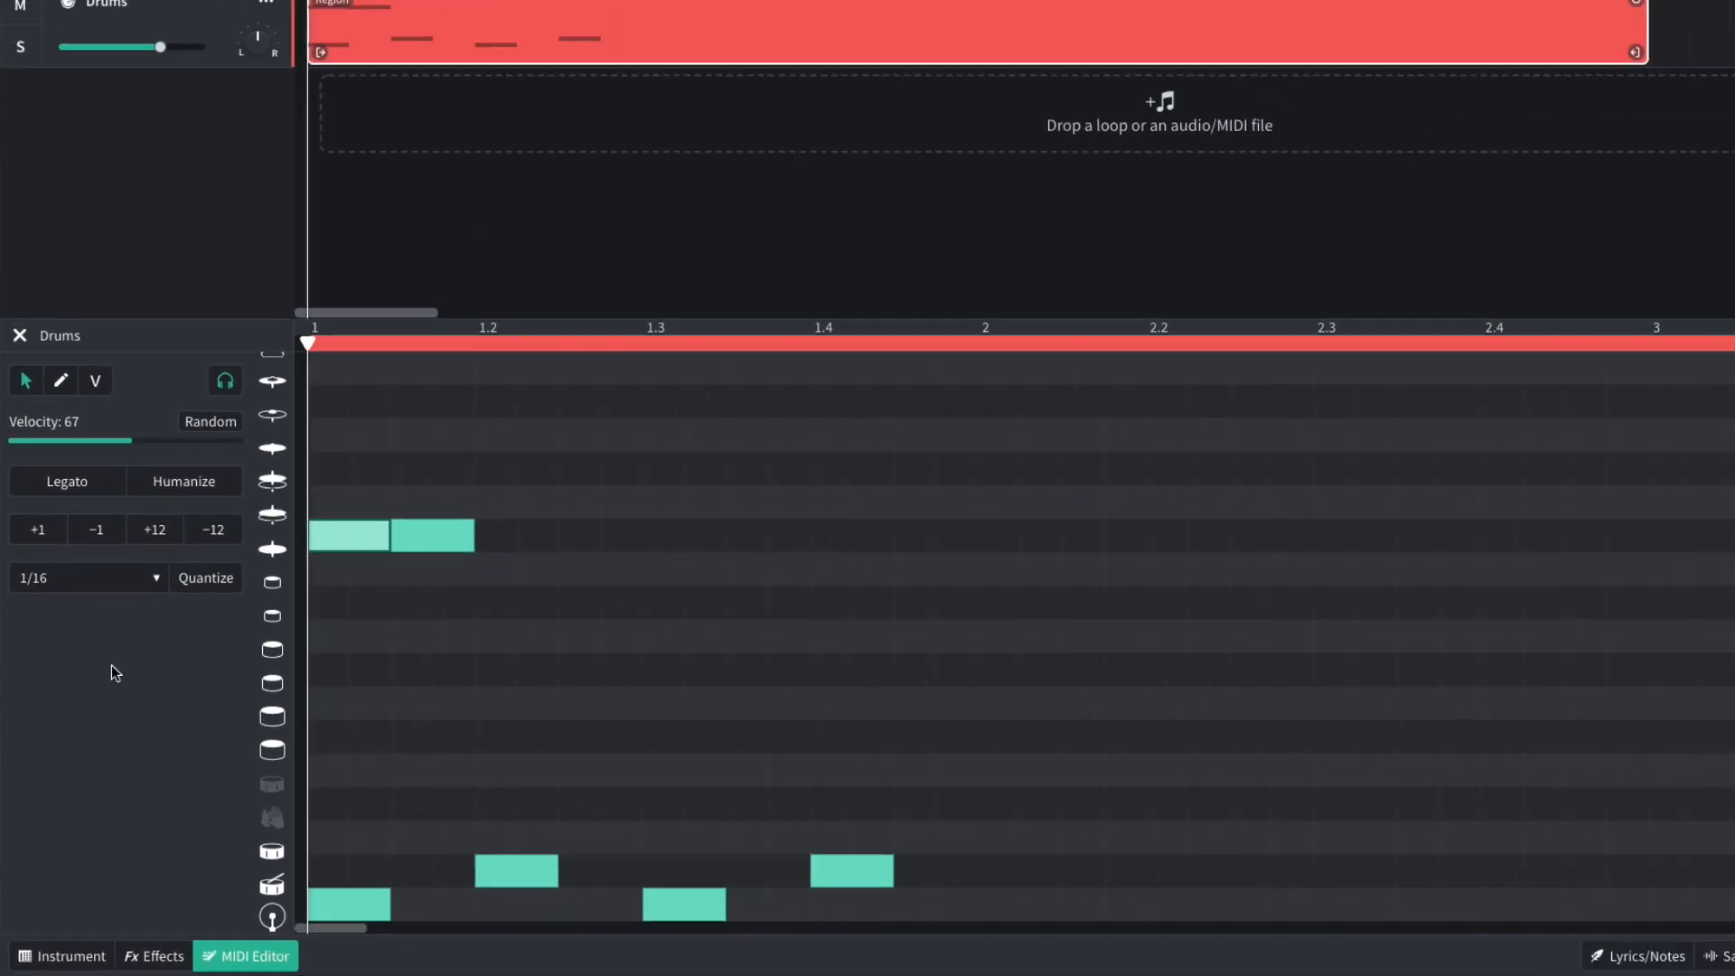
key("space")
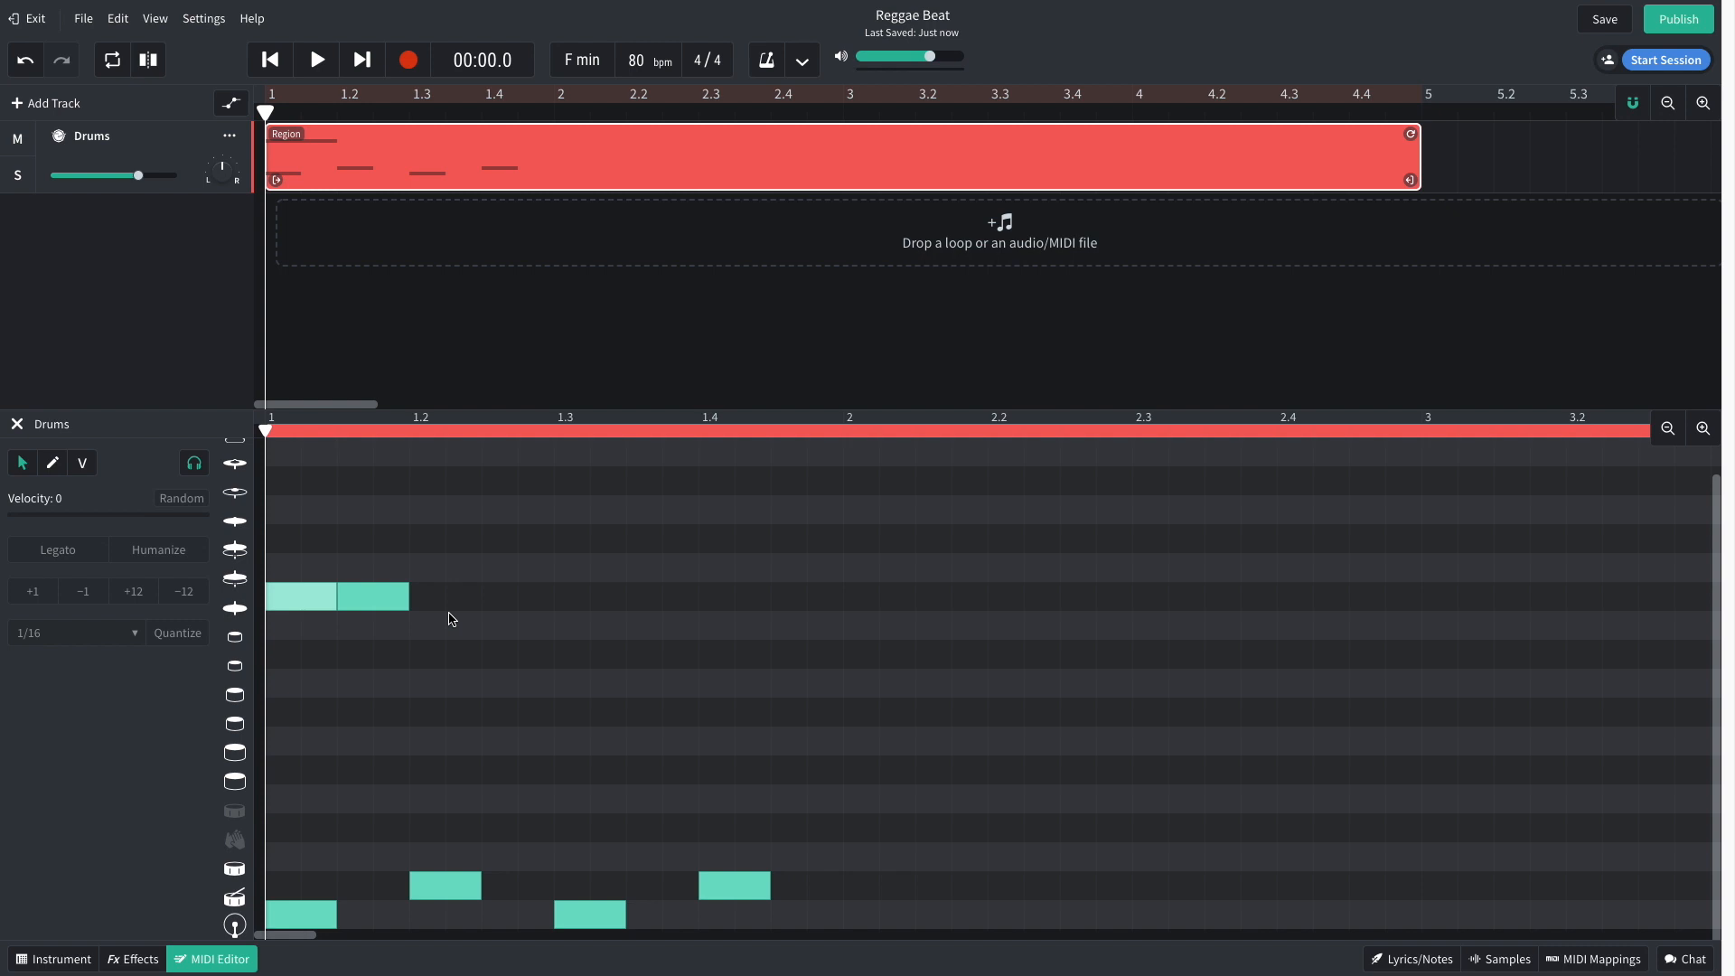
Step: Duplicate the pair of hi-hat hits onto beats 2, 3 and 4 of bar 1, and play the bar back
left_click_drag(461, 512, 726, 603)
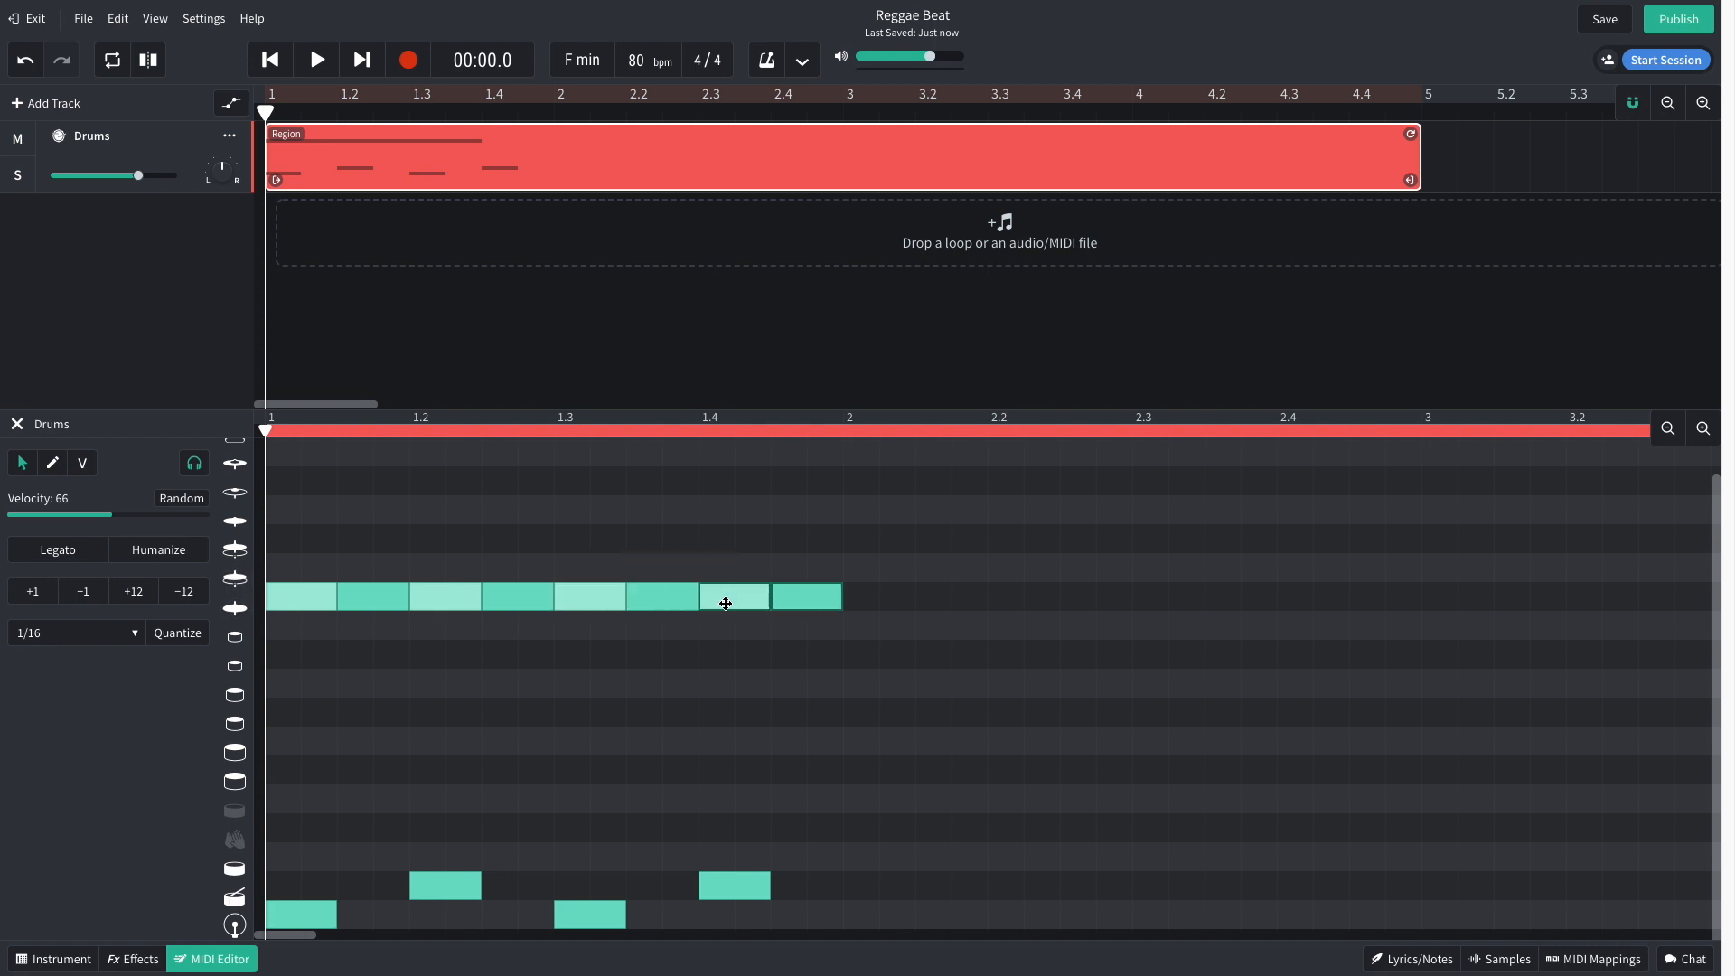
key("space")
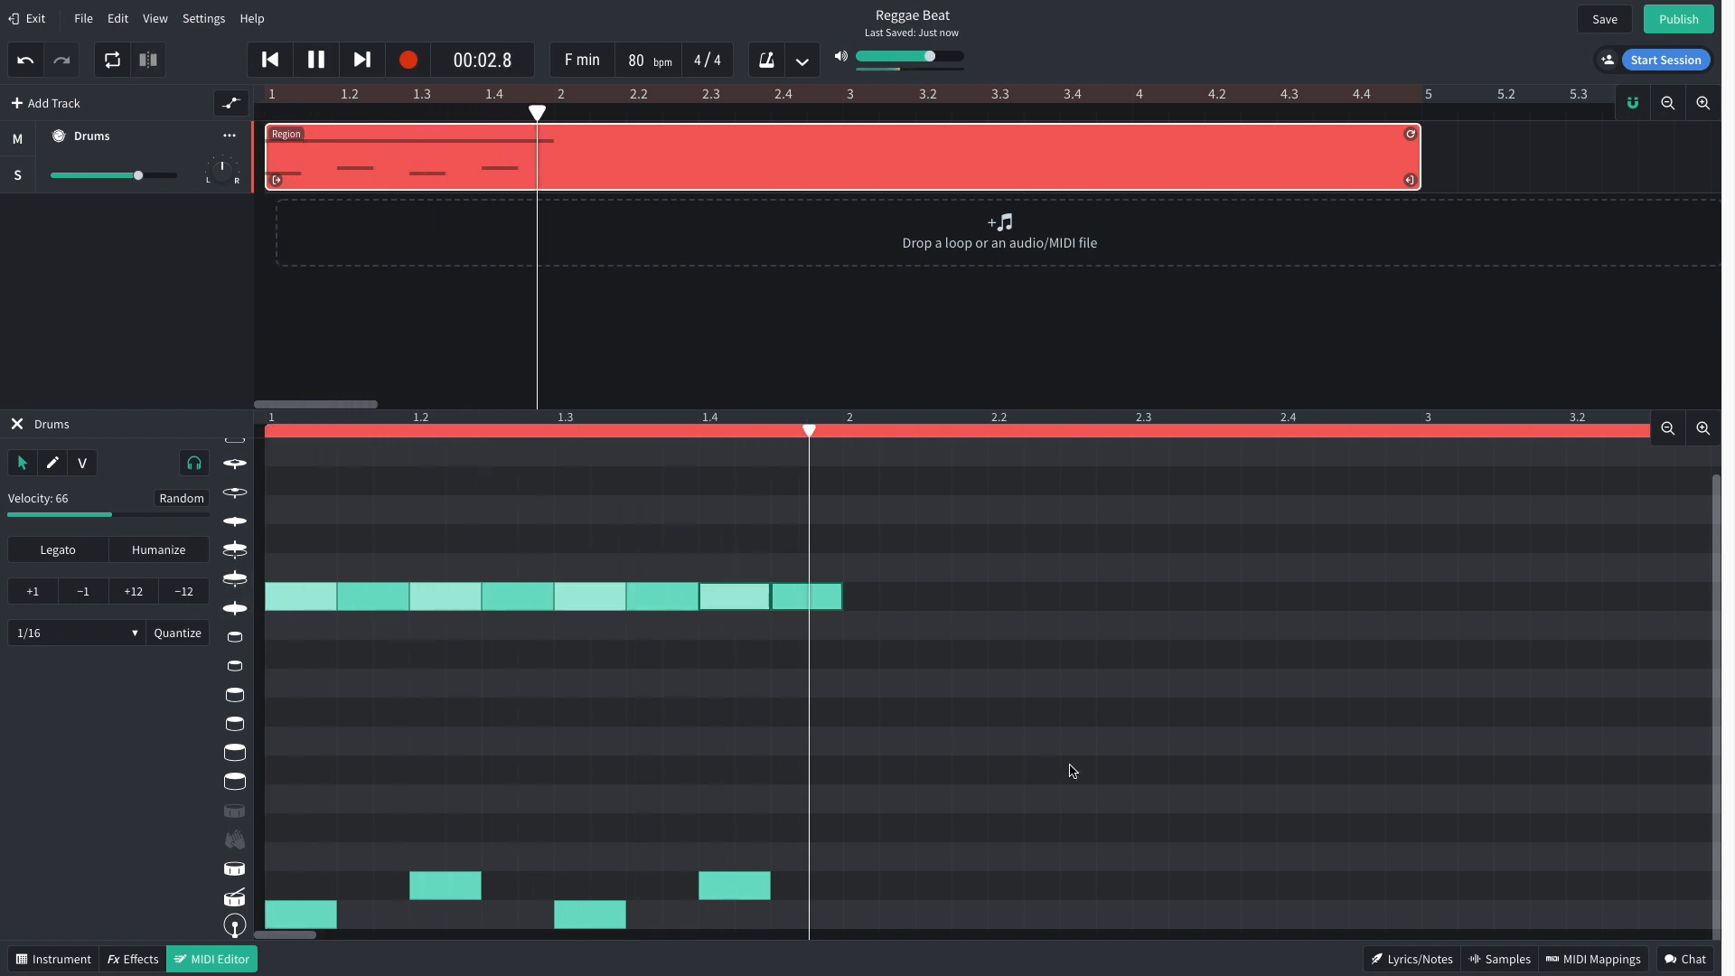
key("space")
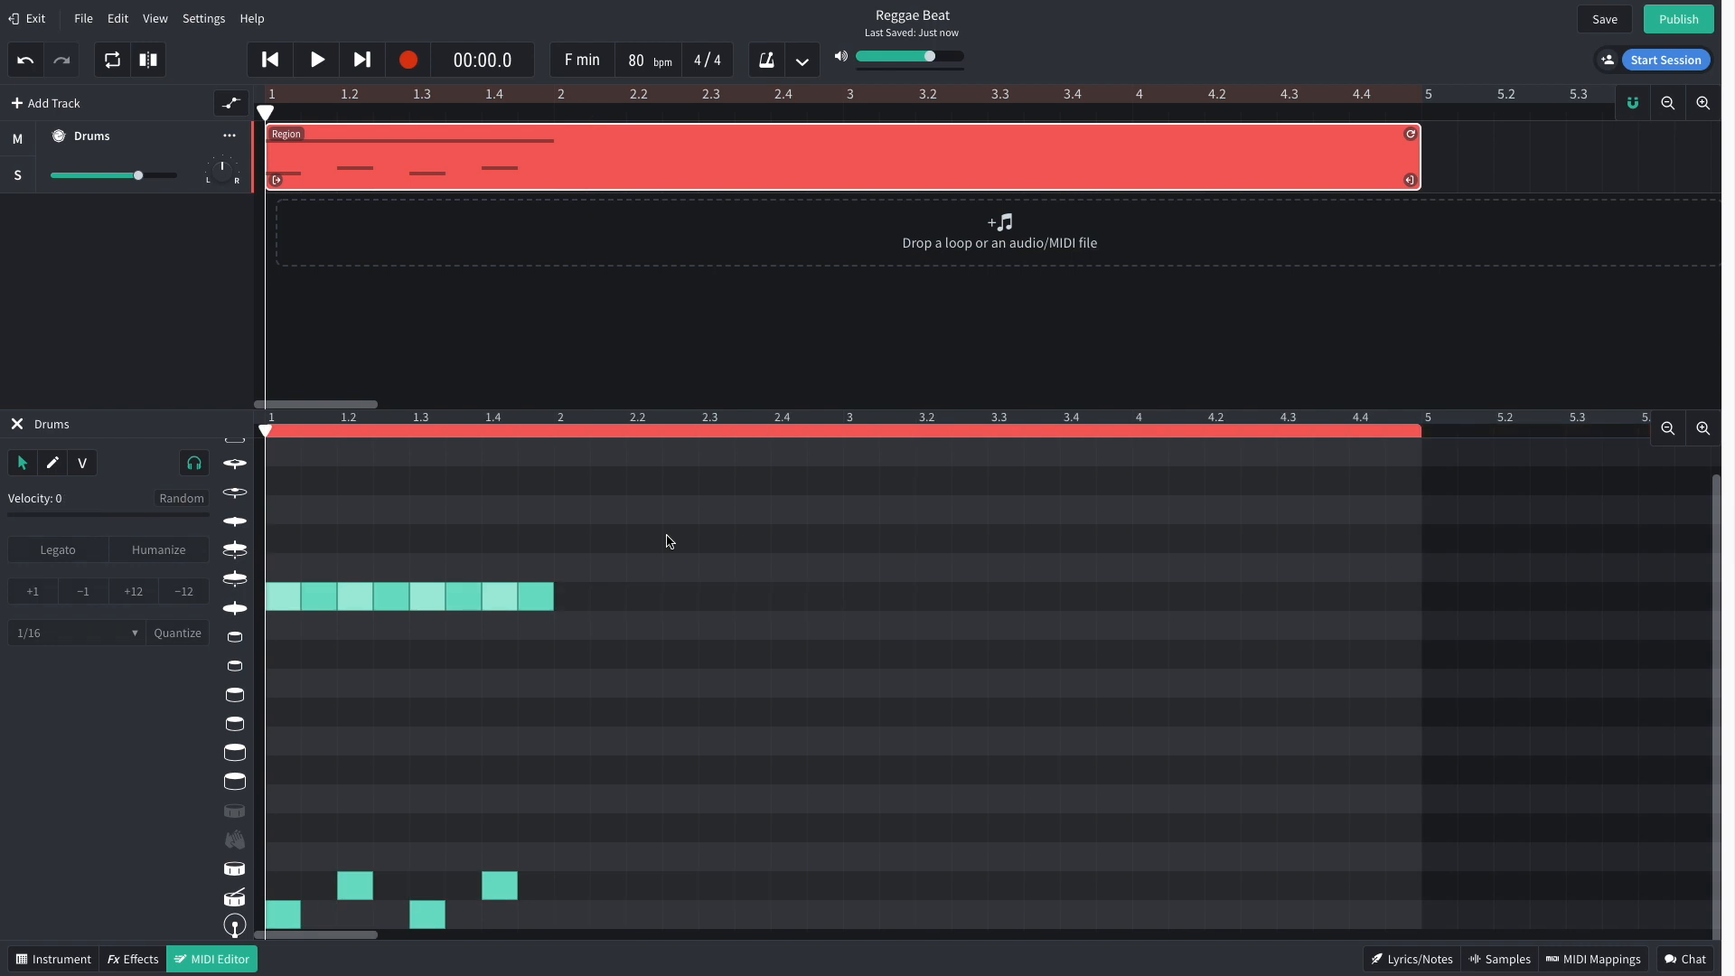
Step: Copy the bar 1 drum pattern across bars 2 to 4, and add a cymbal hit on the first beat of bar 1
left_click_drag(667, 540, 1156, 916)
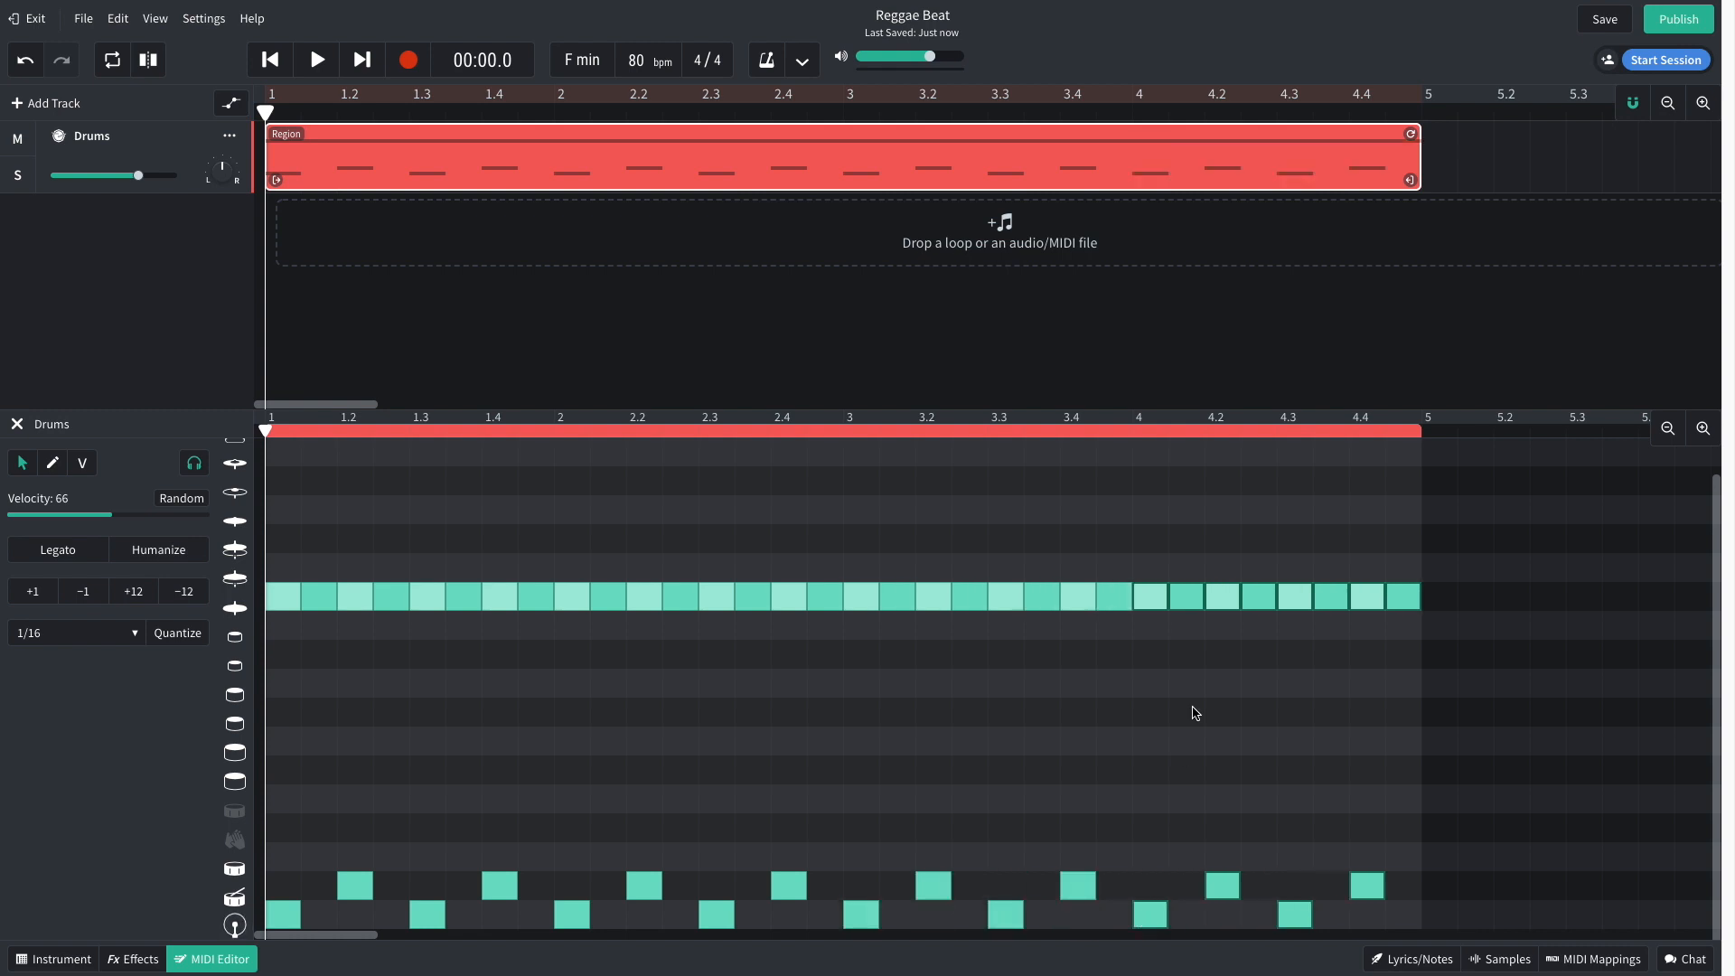
left_click(1198, 711)
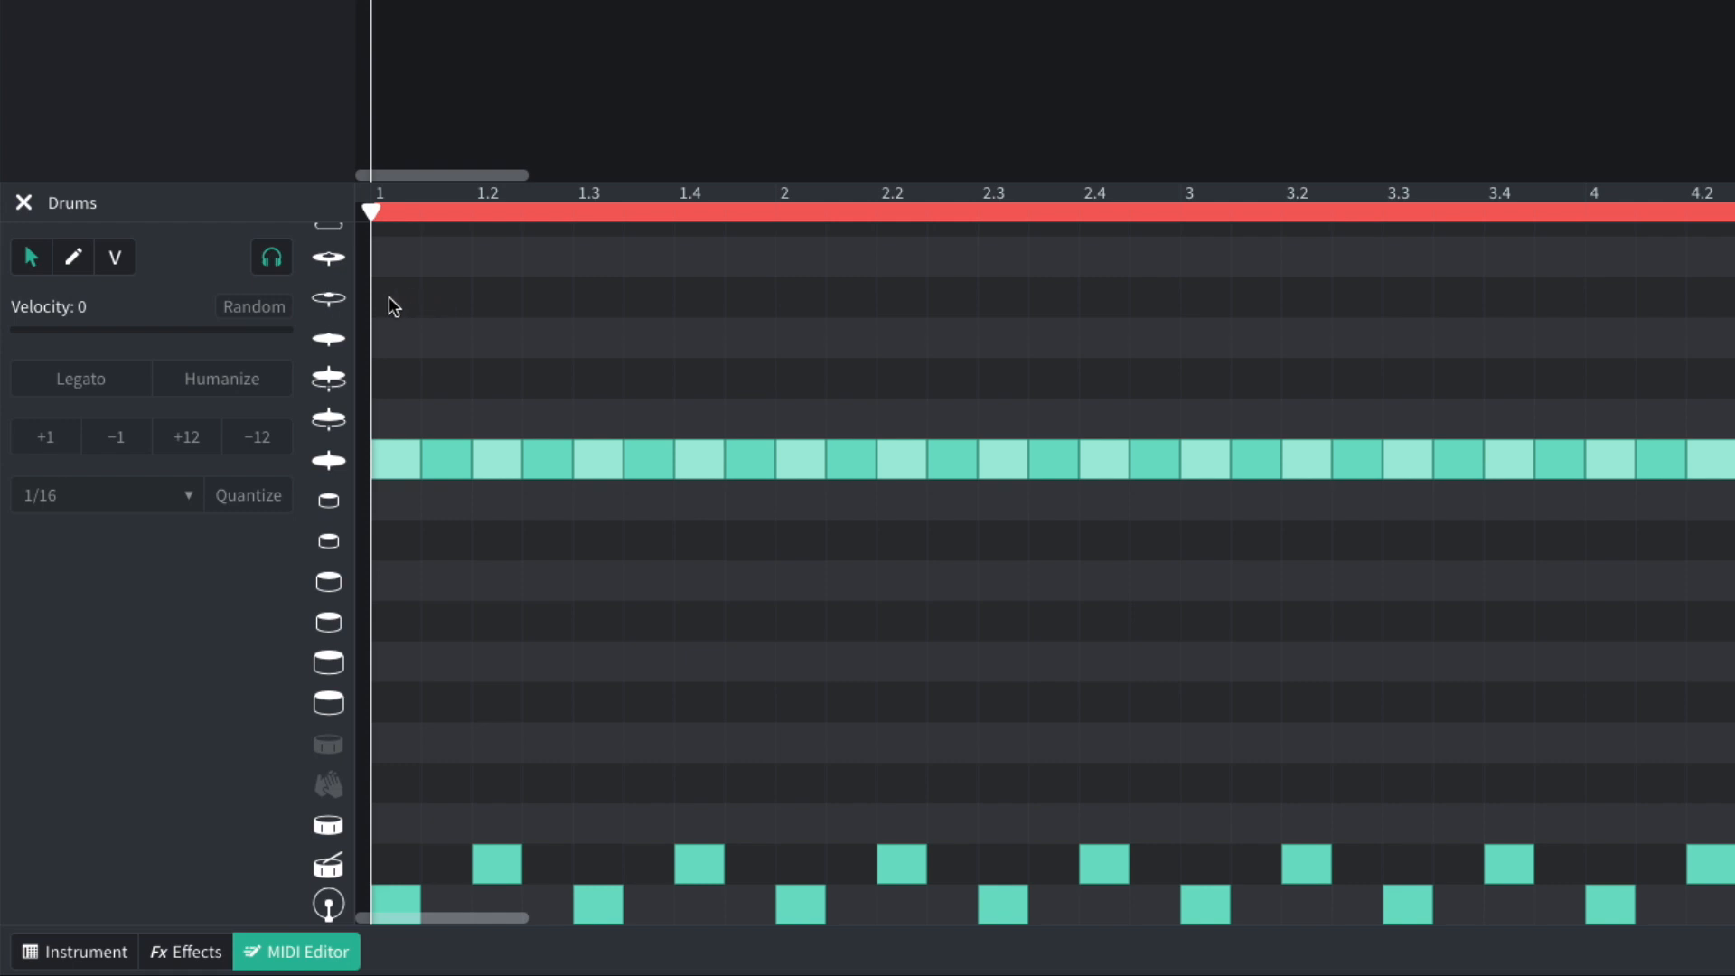
left_click(277, 490)
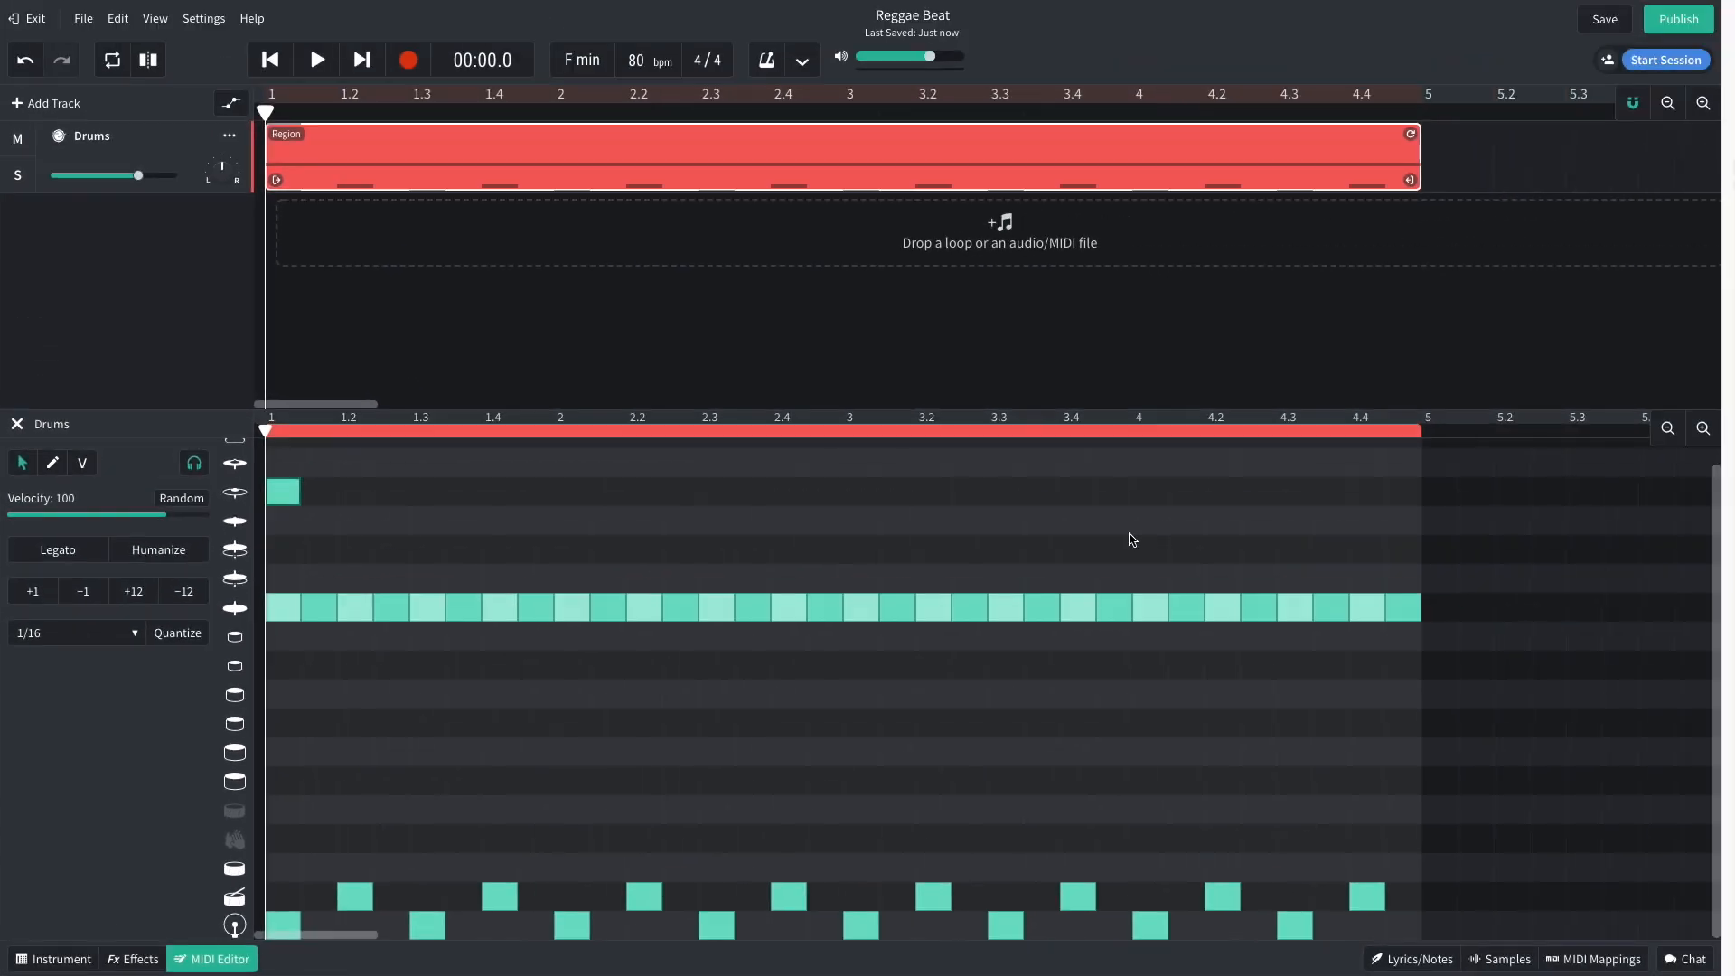
key("space")
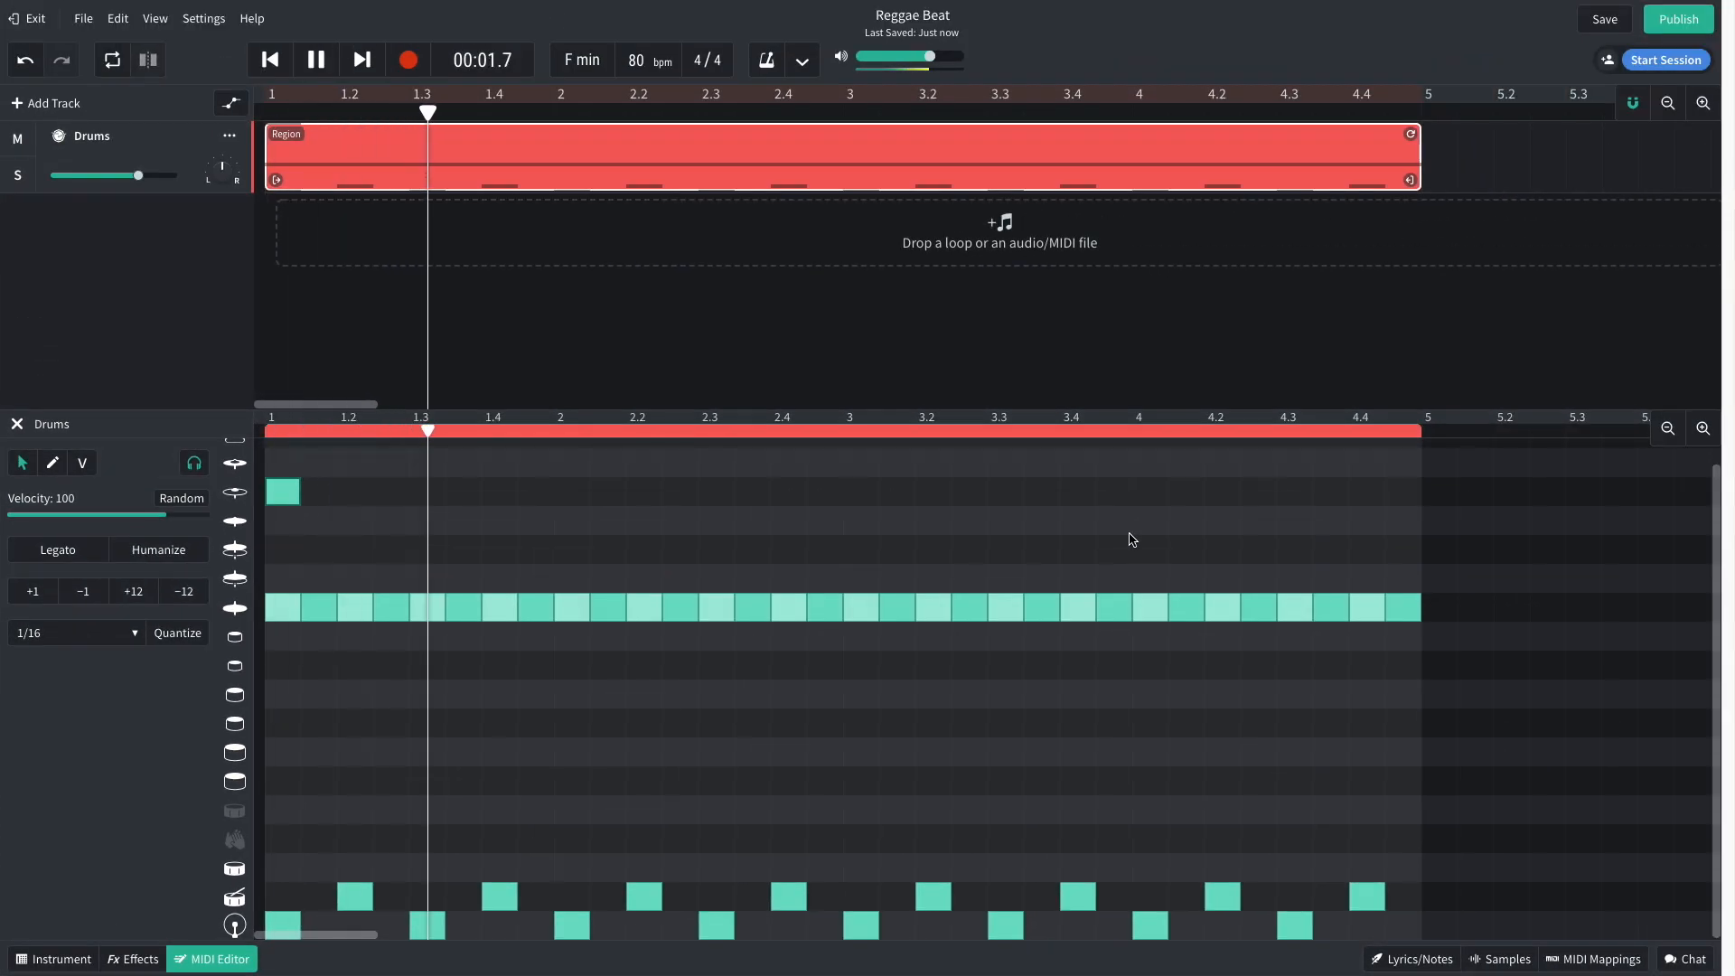
key("space")
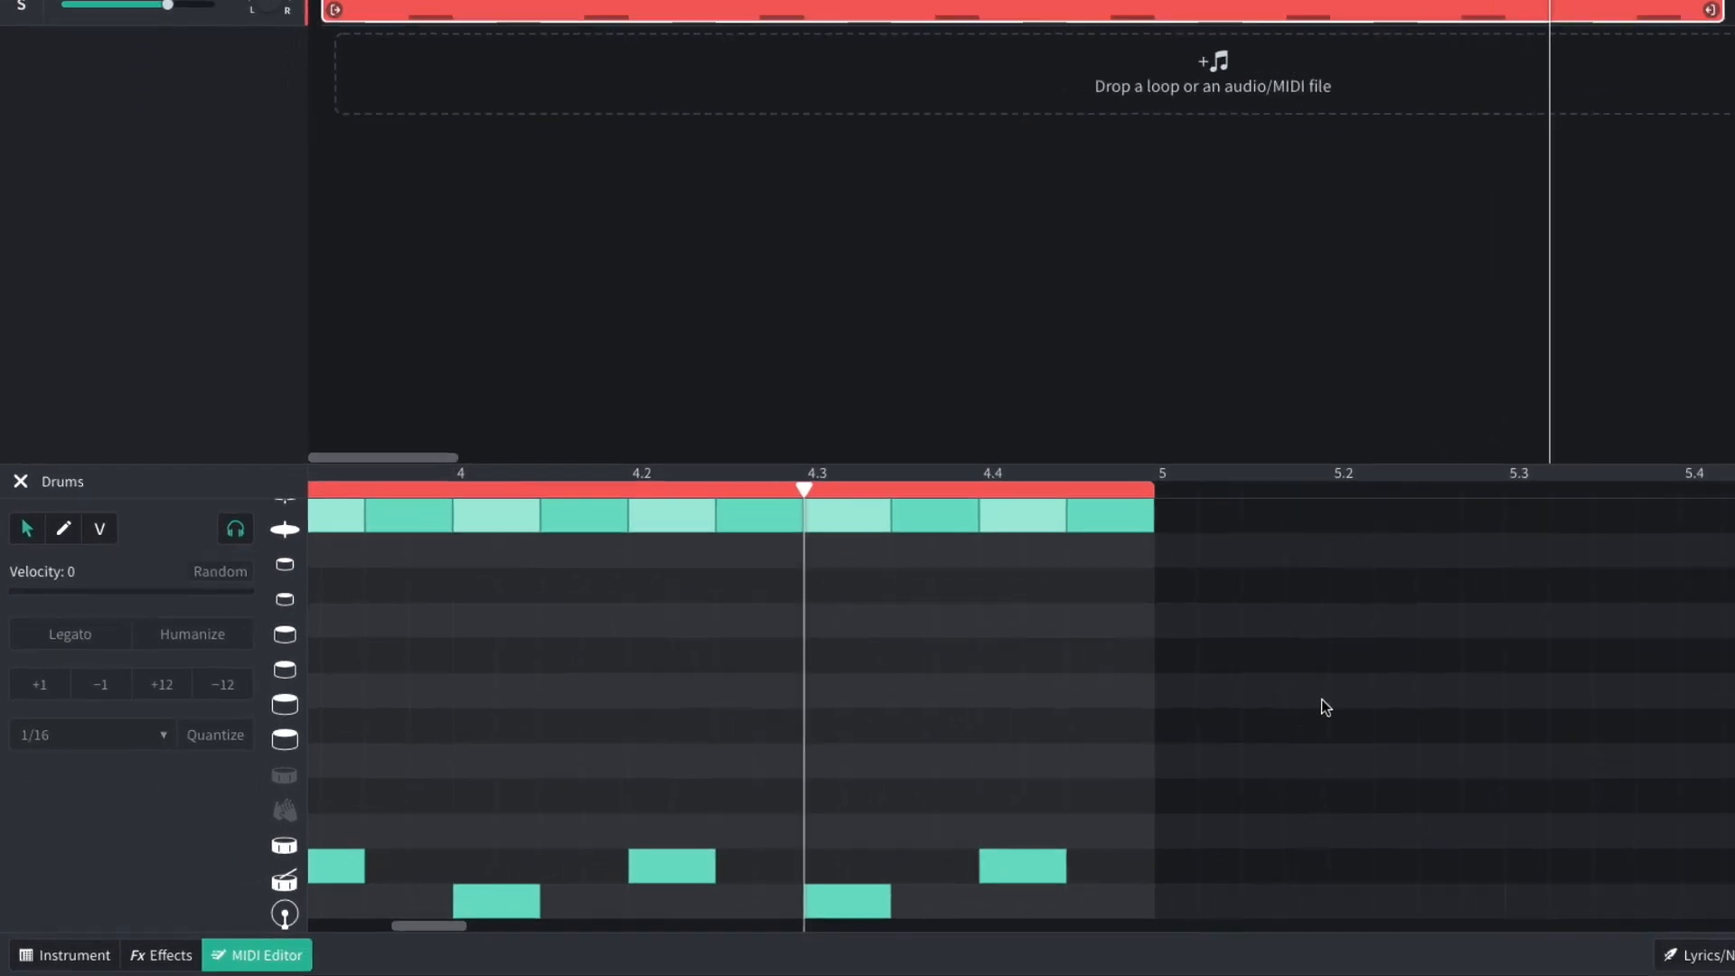
Step: Replace the kick and side-stick notes from 4.3 onward with a sixteenth-note fill of two kicks, side stick, snare and side stick, and play it
left_click_drag(1093, 752, 702, 922)
key("Delete")
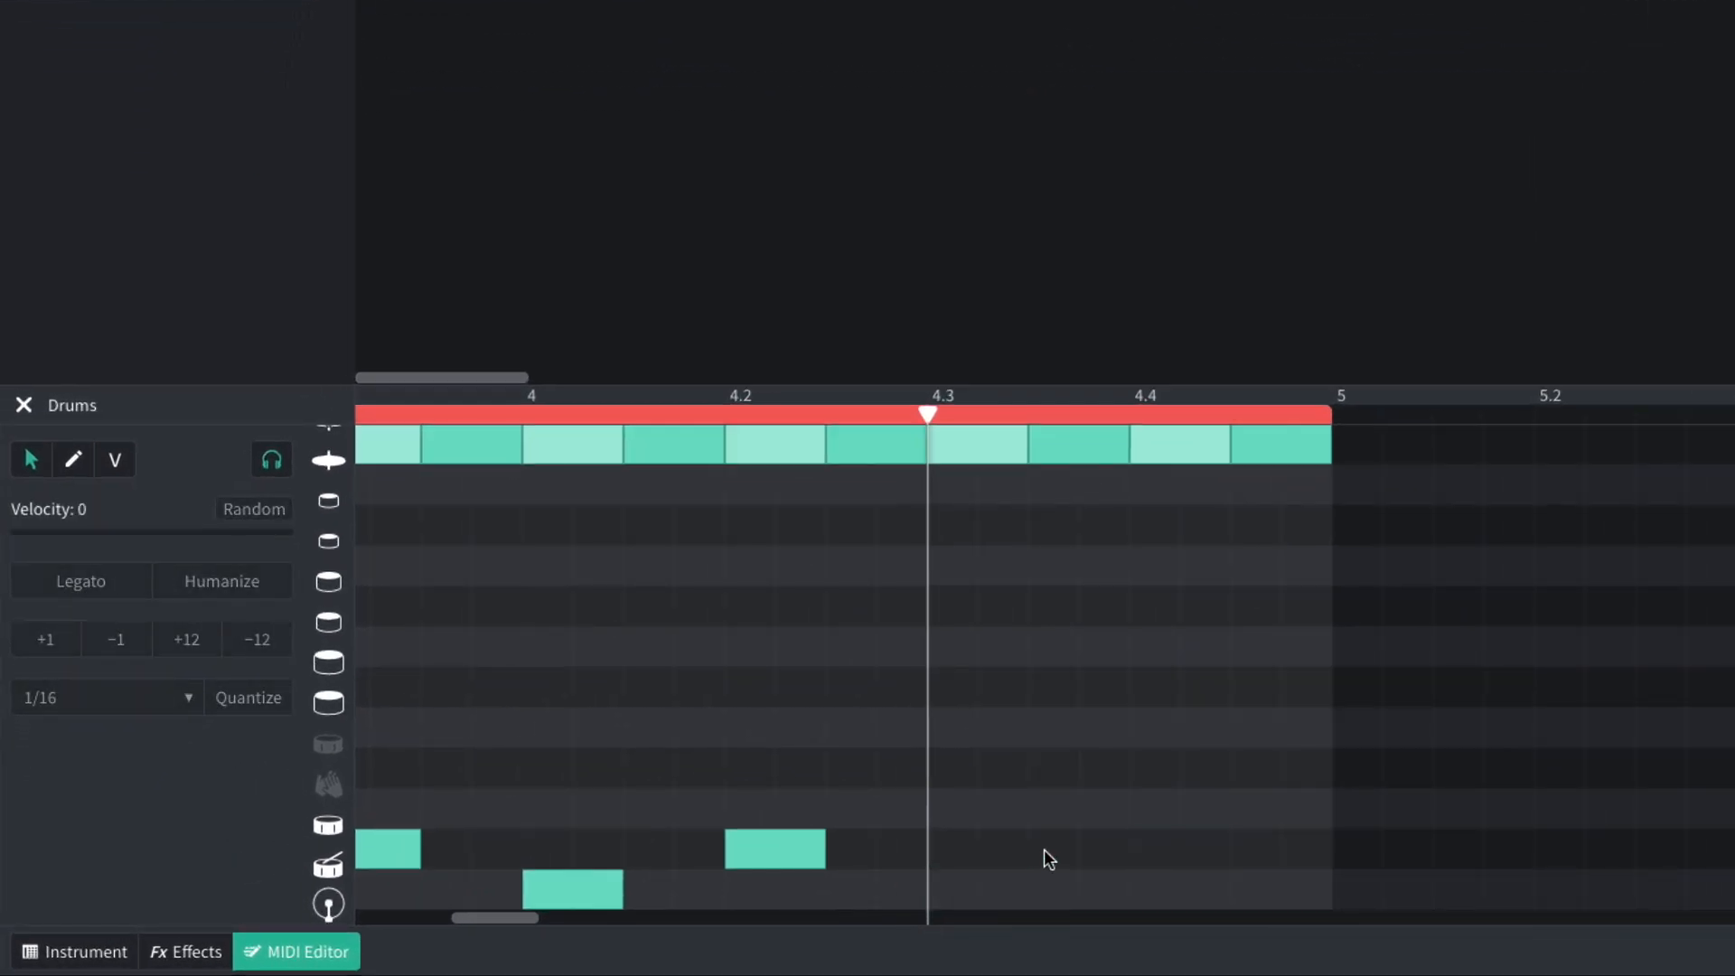
double_click(956, 897)
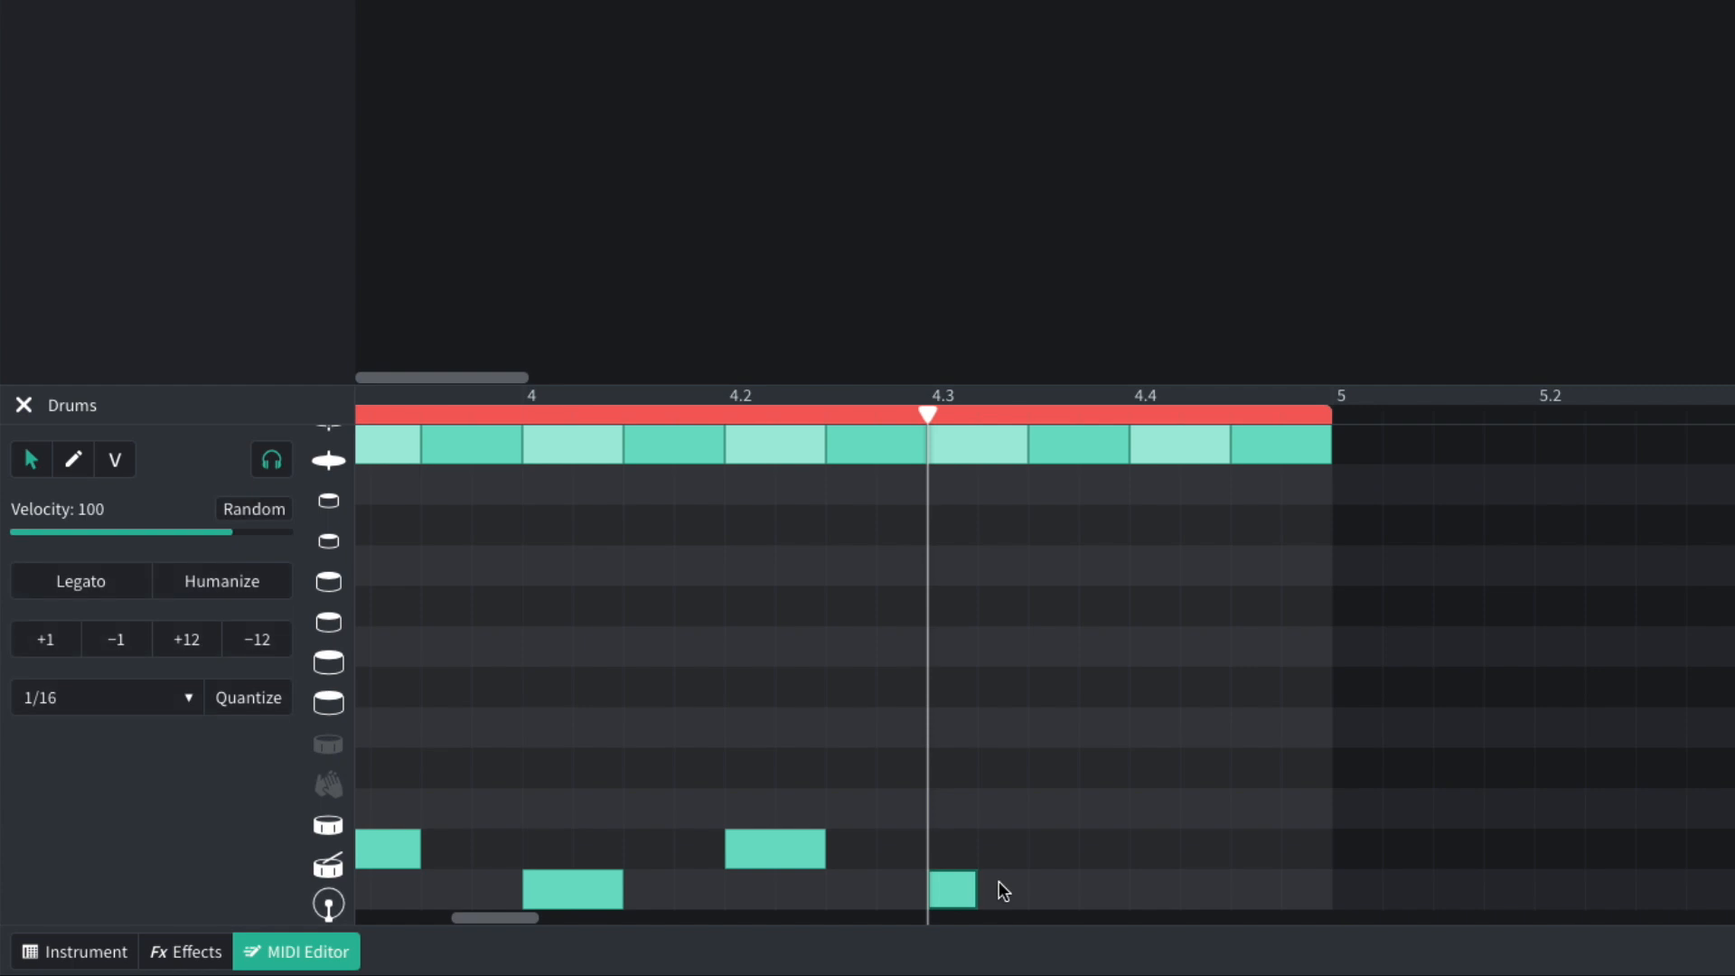
double_click(998, 888)
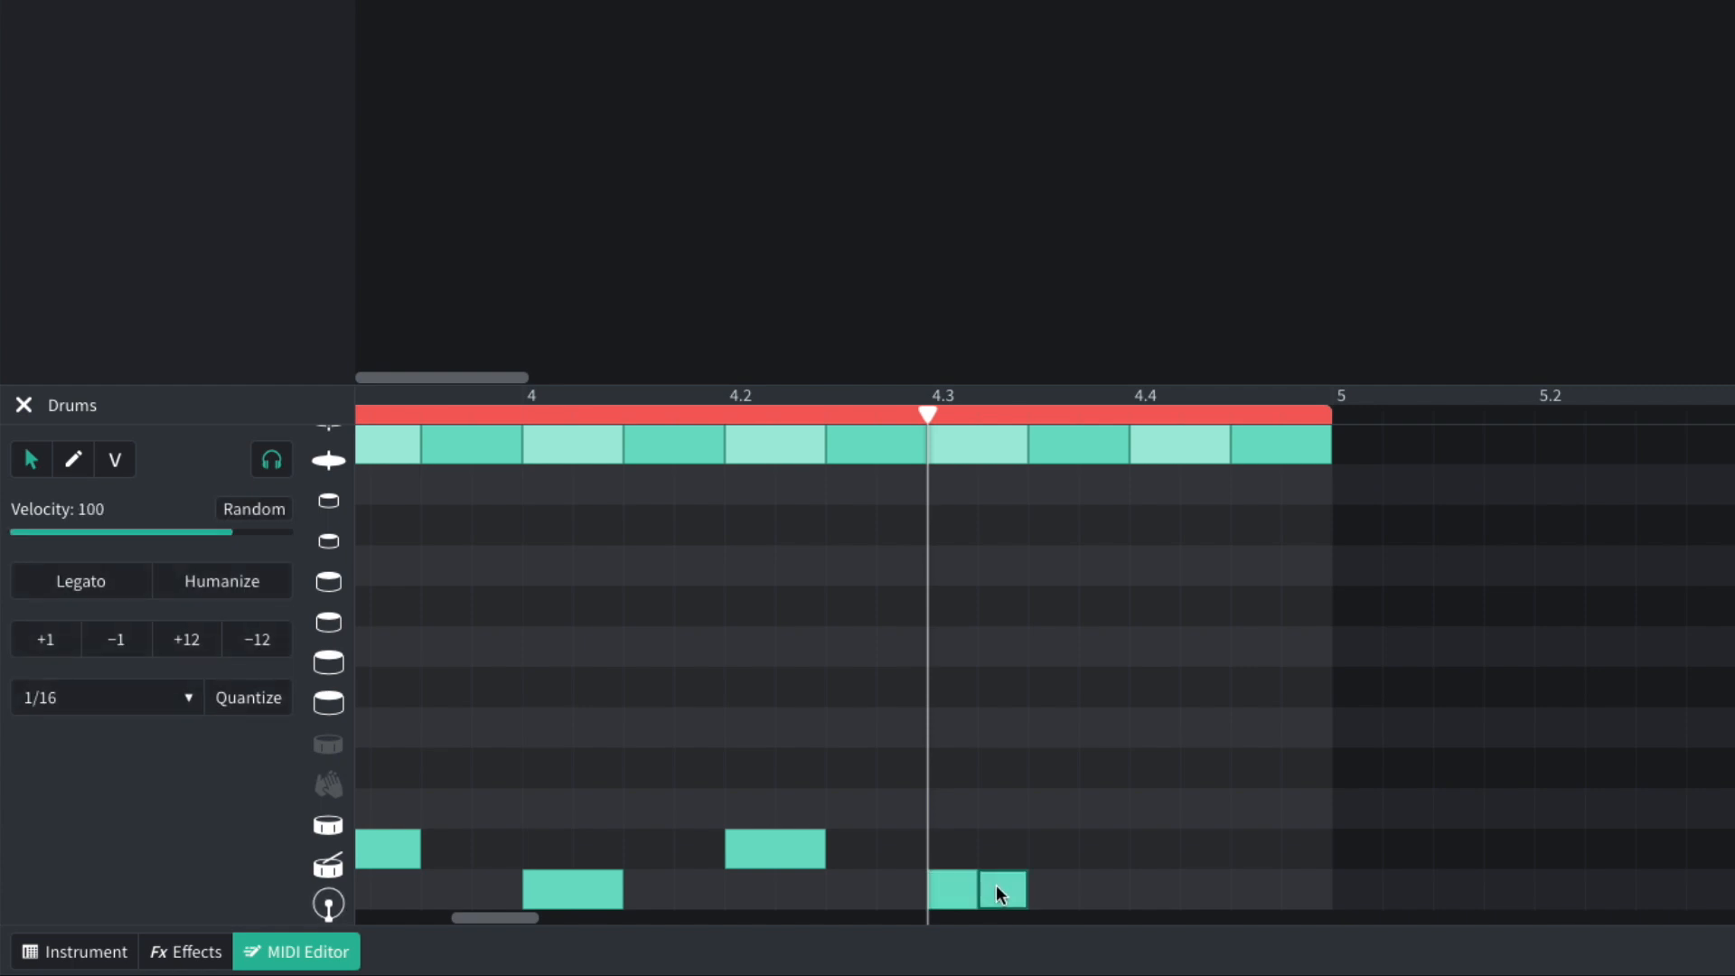
double_click(1063, 850)
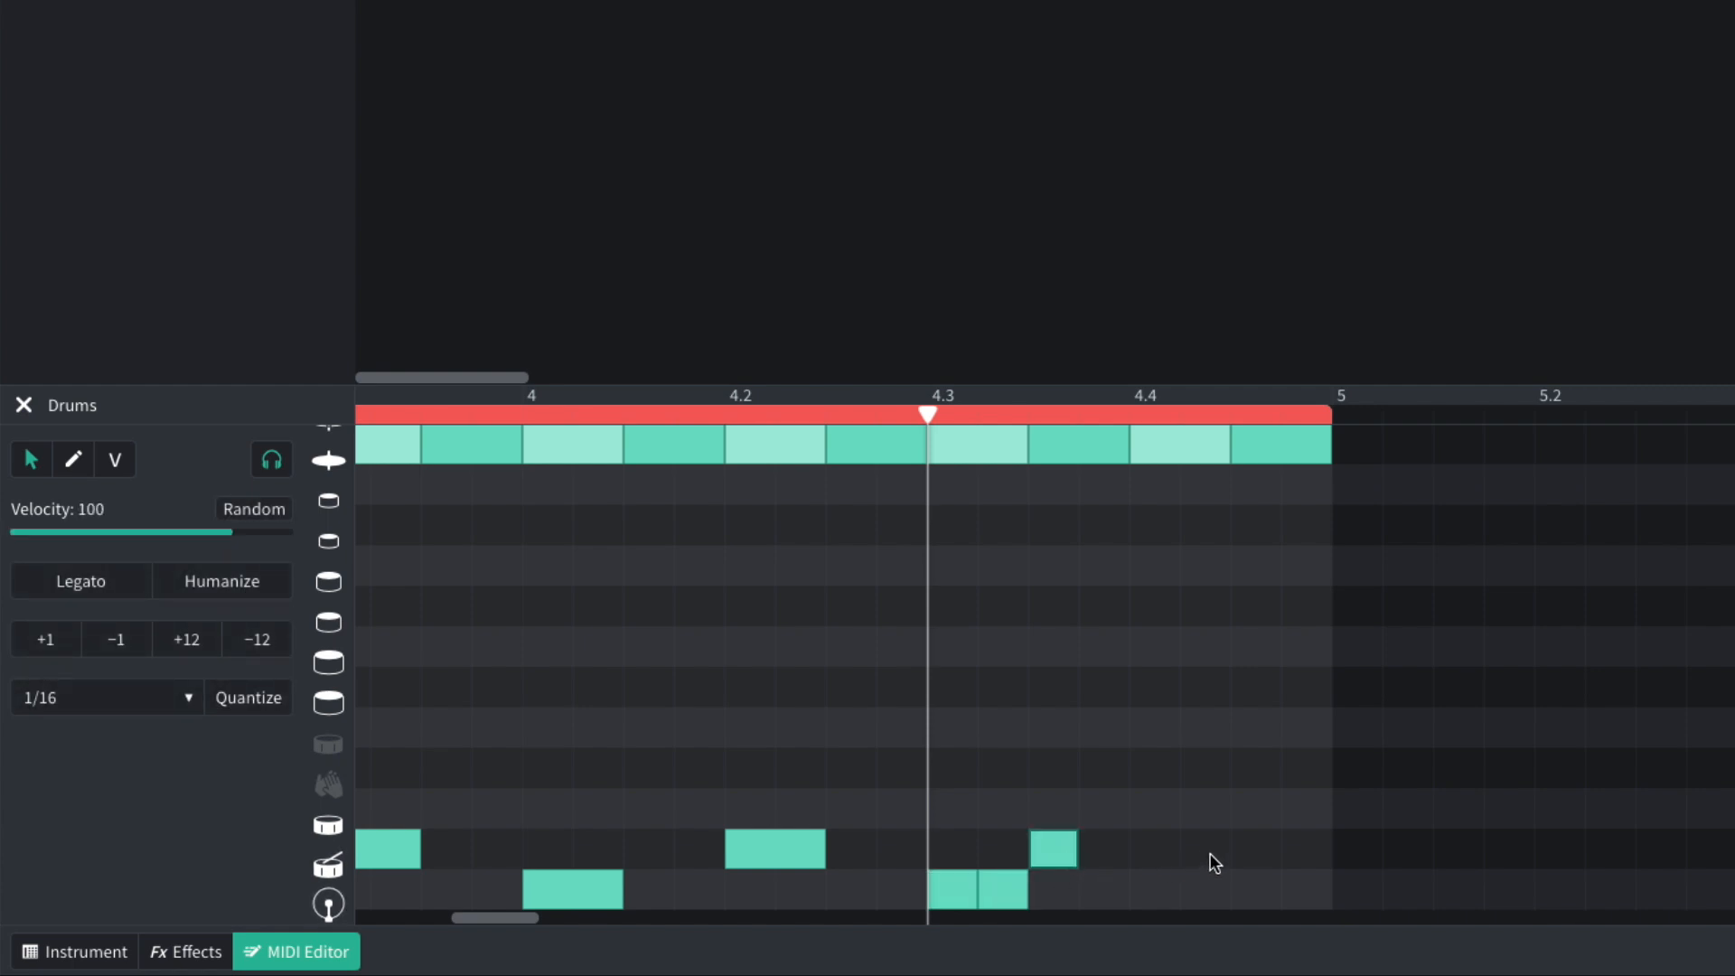
double_click(1243, 849)
double_click(1152, 806)
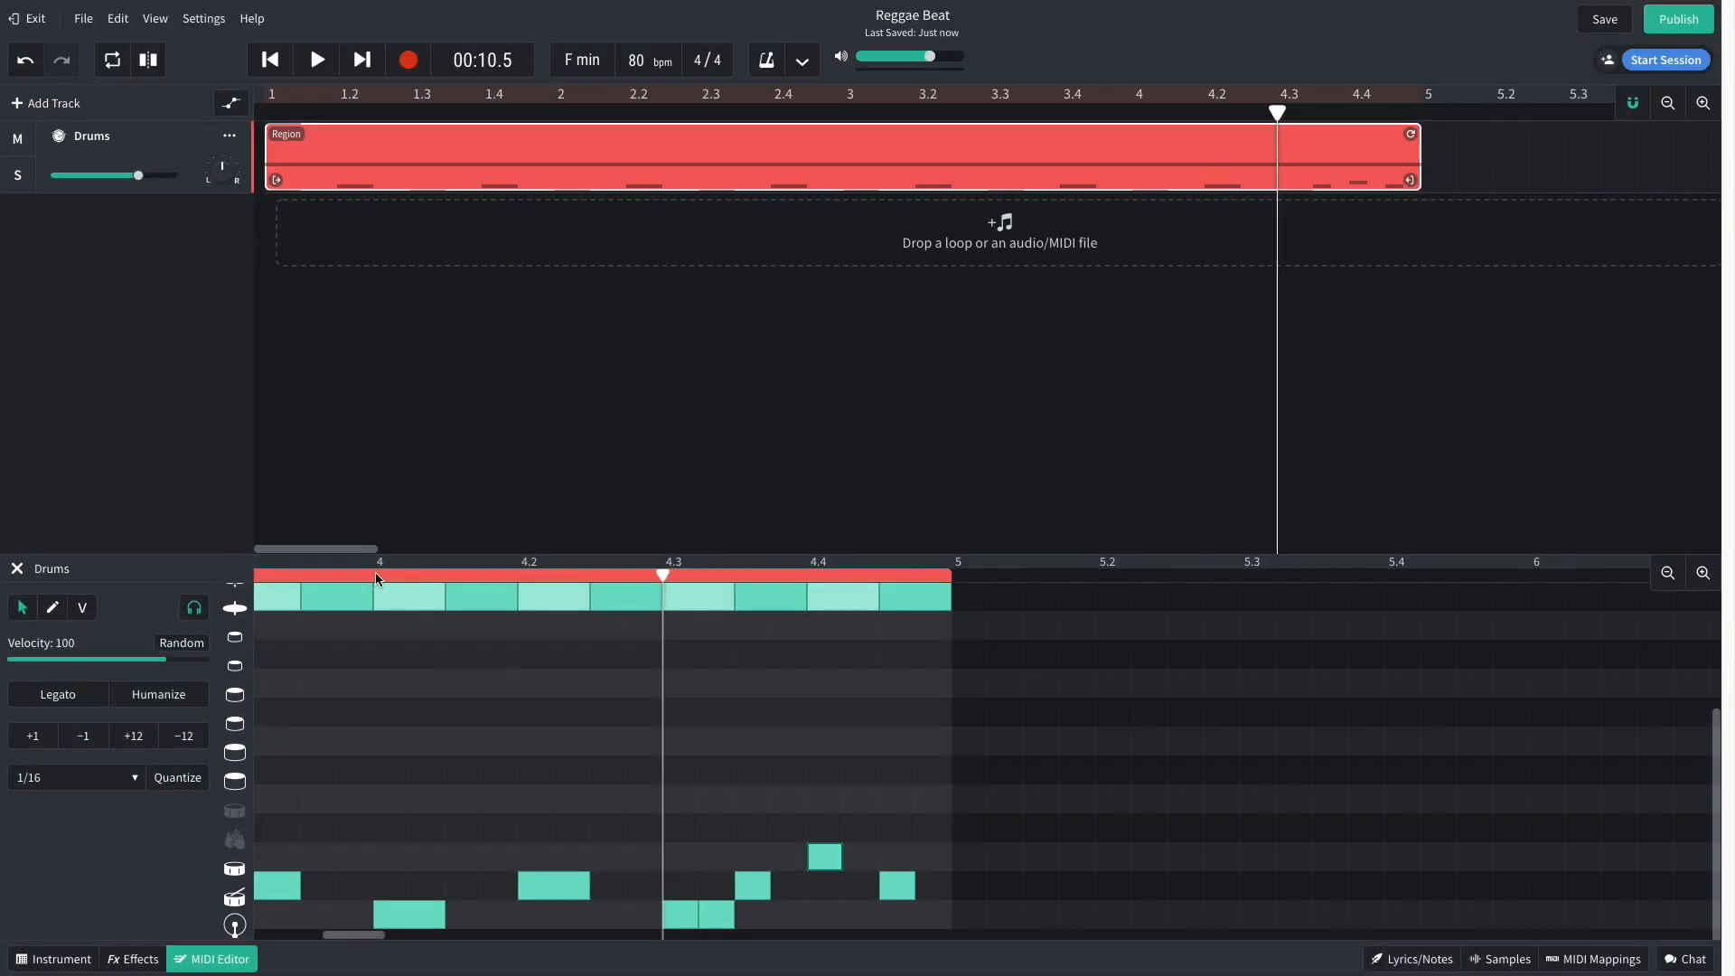
key("space")
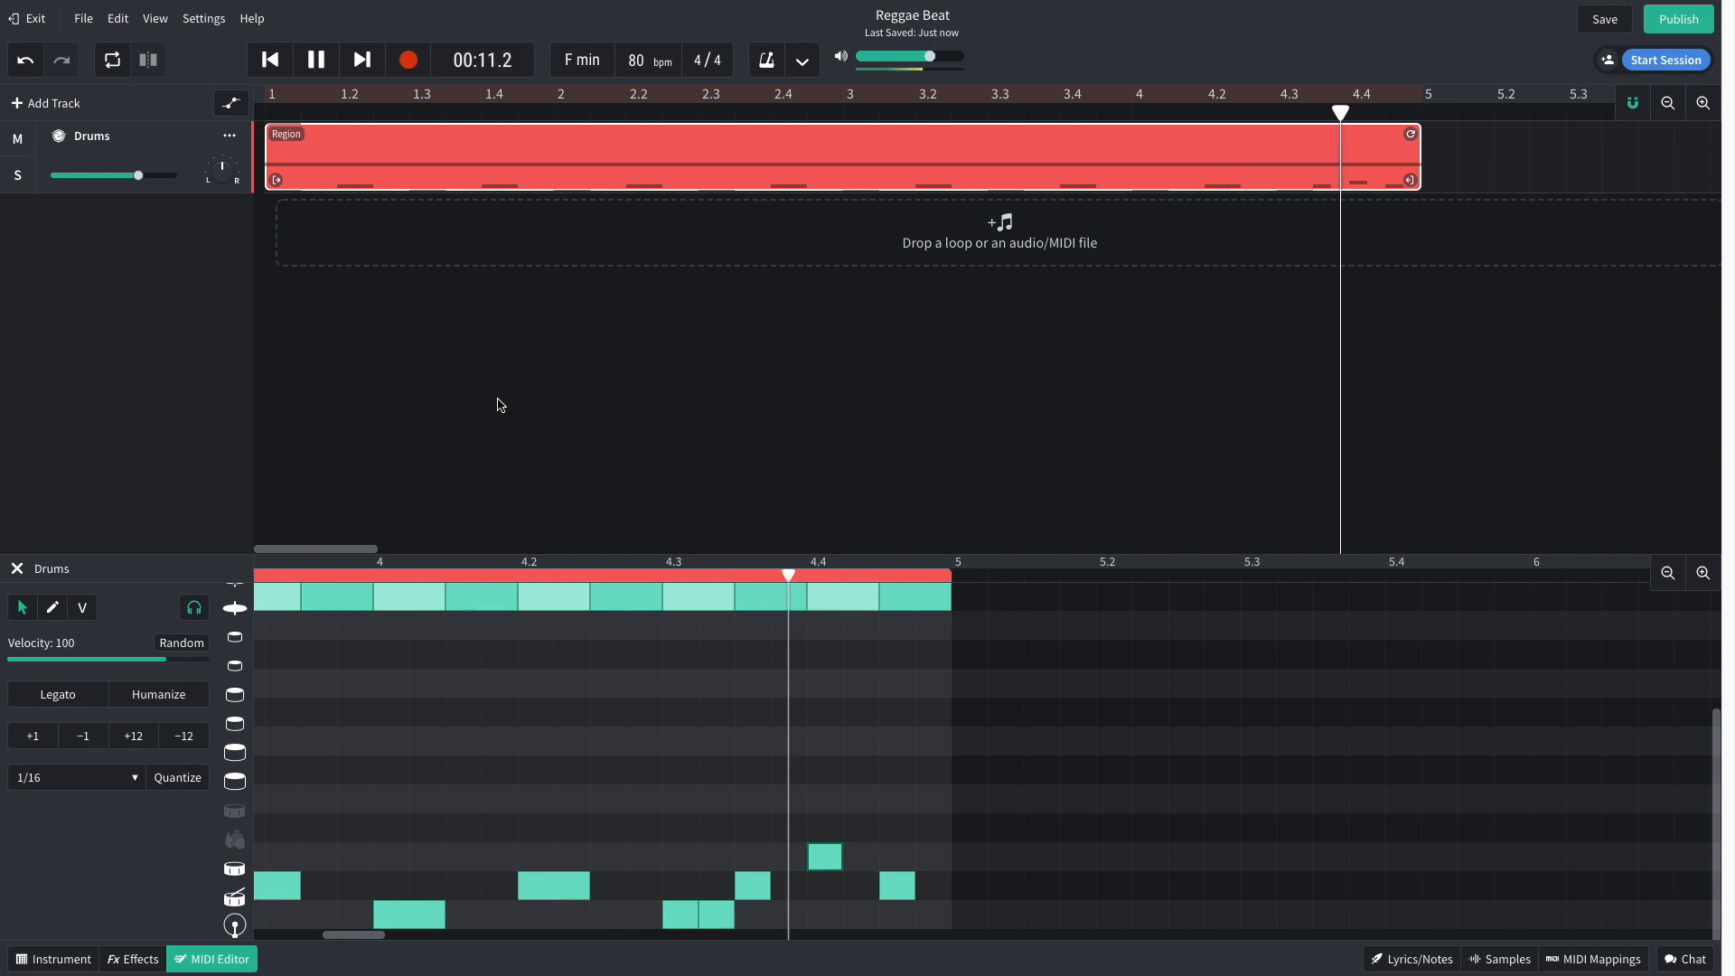
left_click(501, 405)
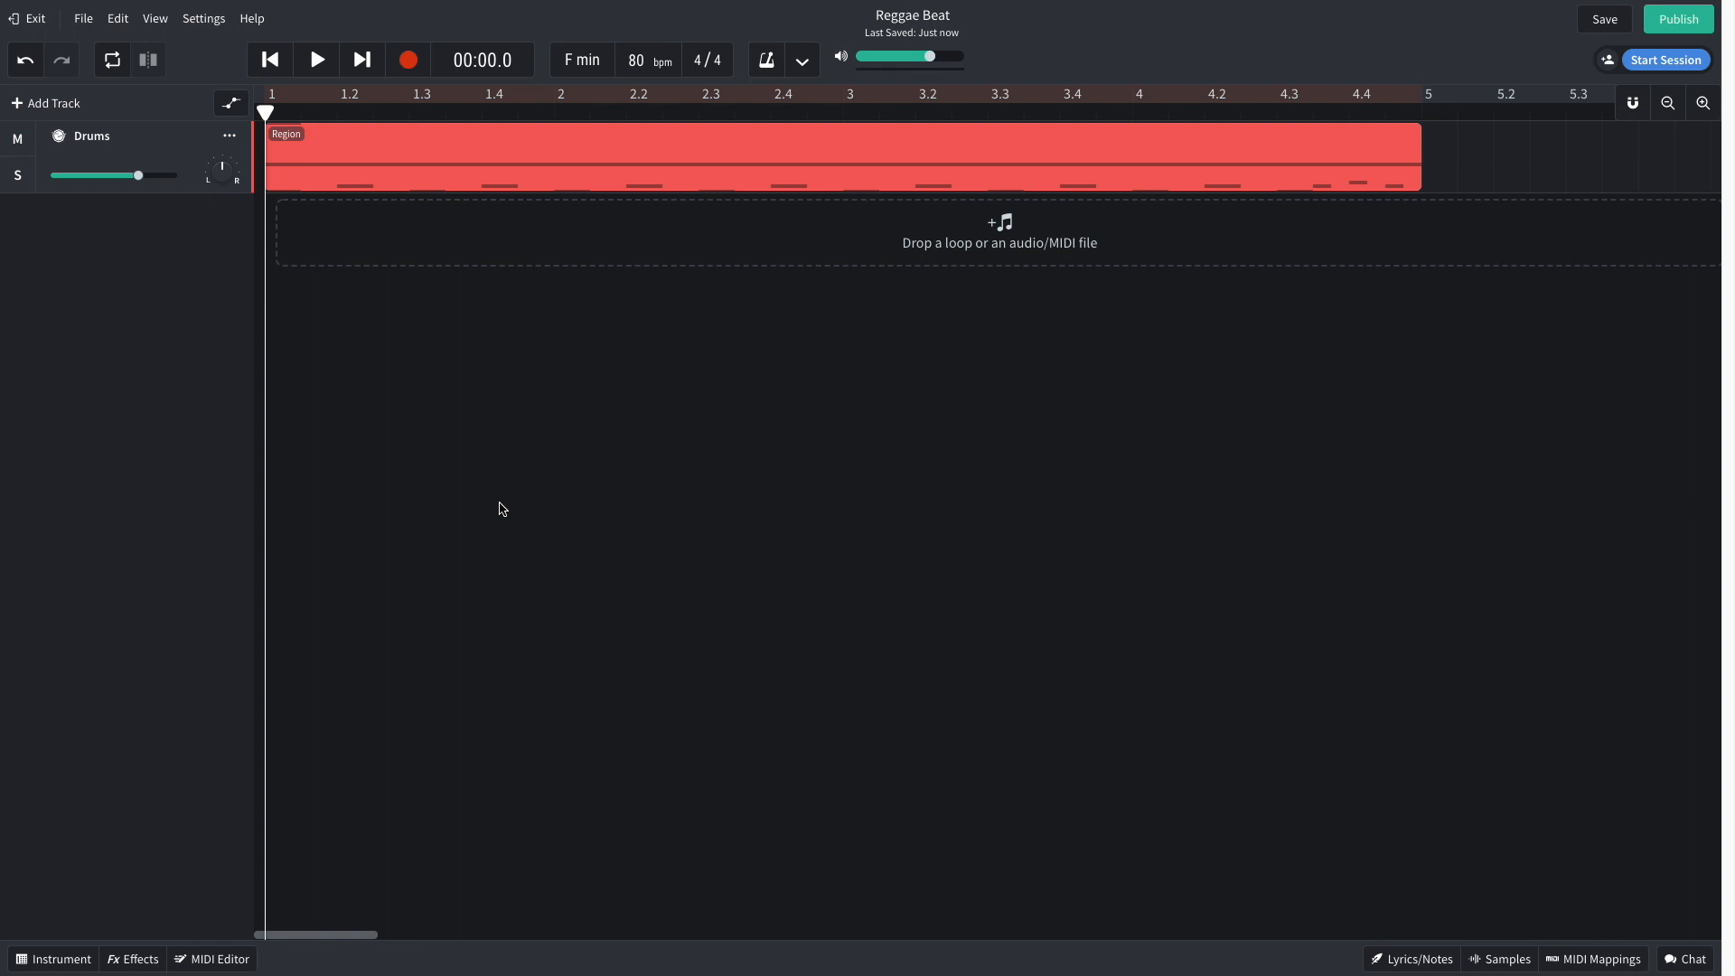
Step: Add a Spring Reverb effect to the Drums track with its intensity at about 4.3, and play the beat
left_click(152, 959)
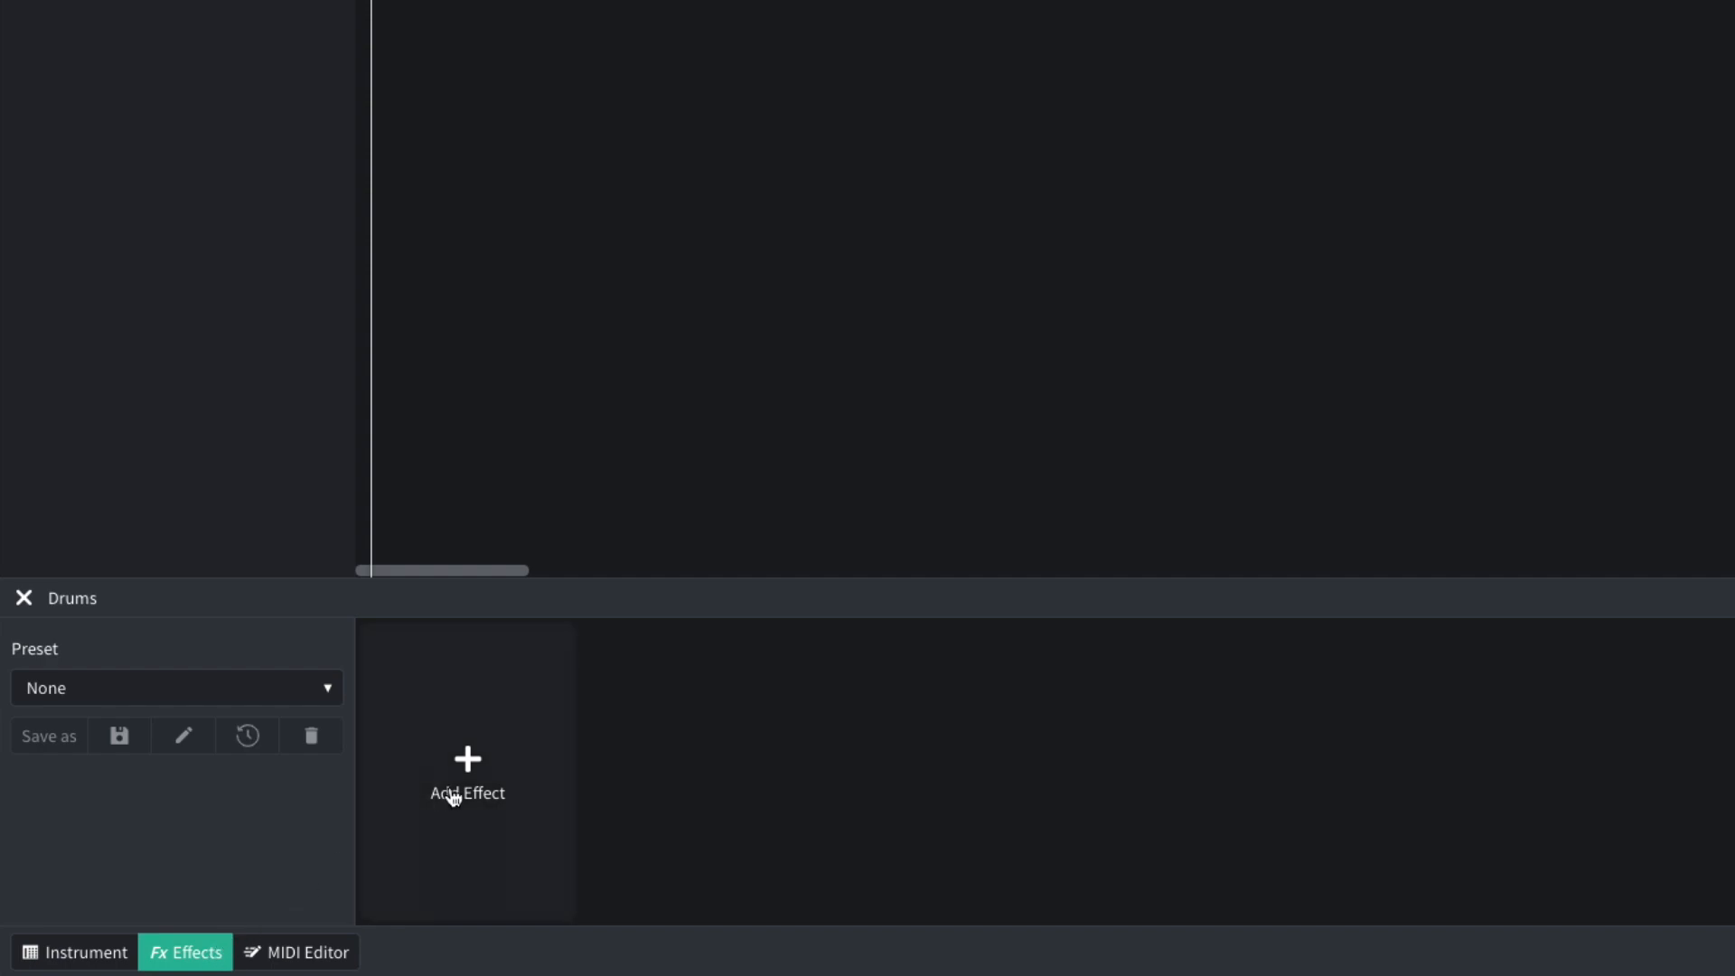
left_click(454, 797)
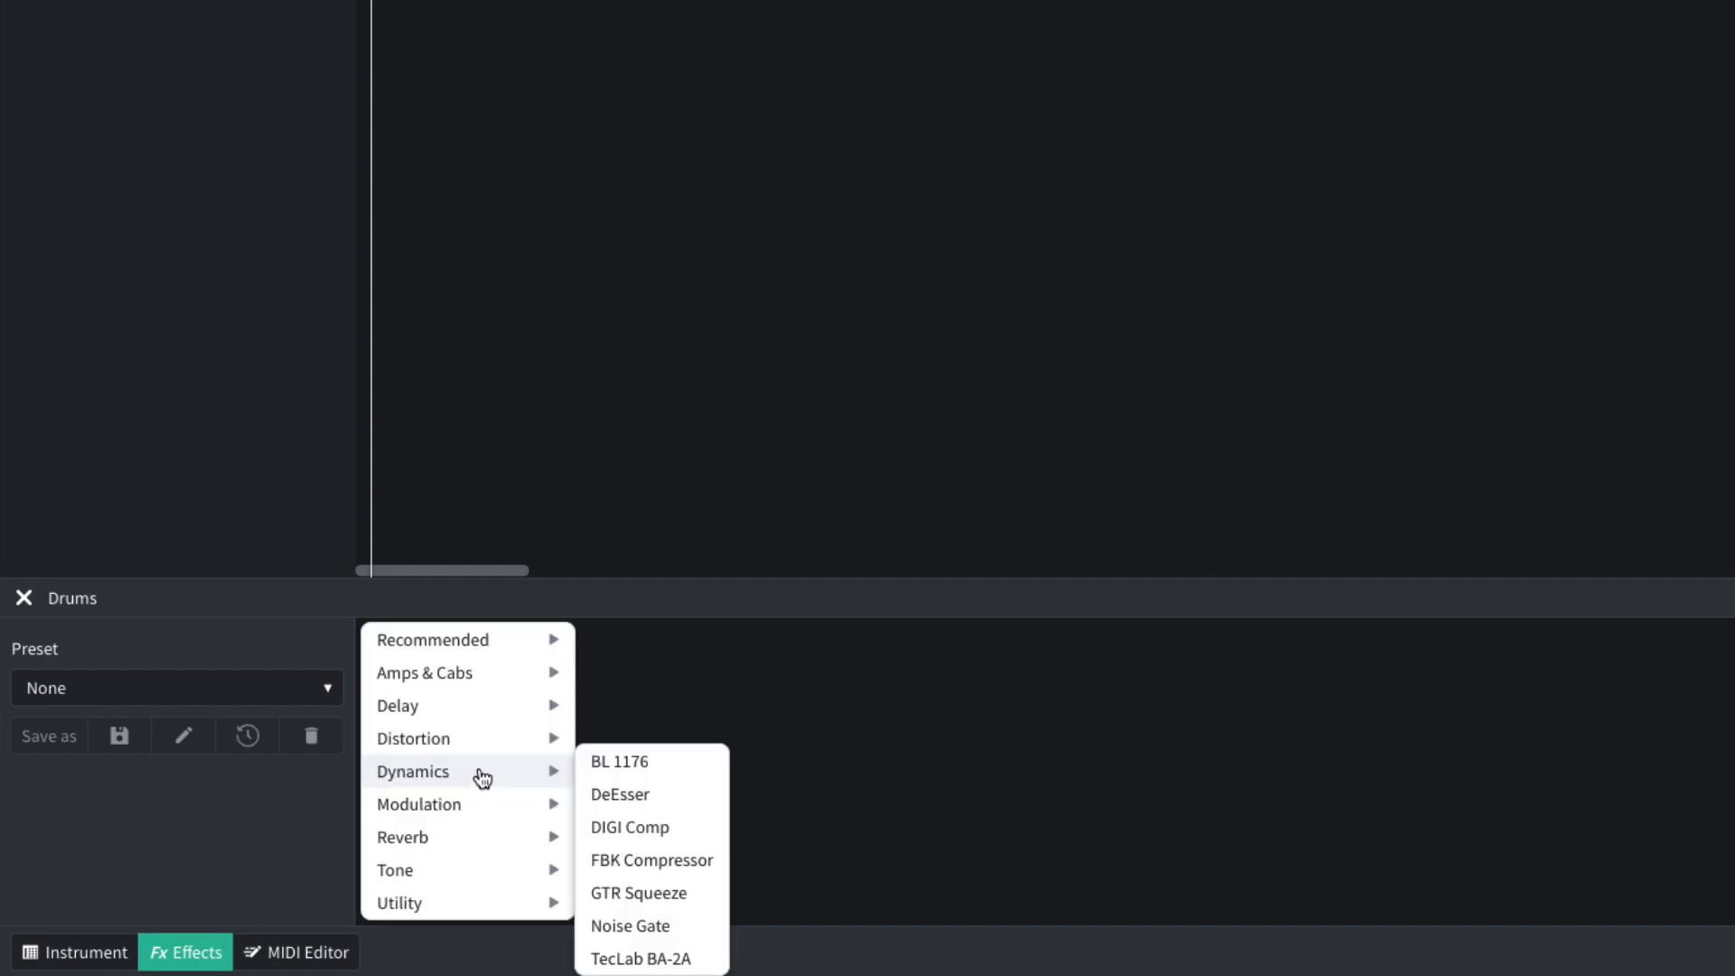
mouse_move(511, 837)
left_click(630, 870)
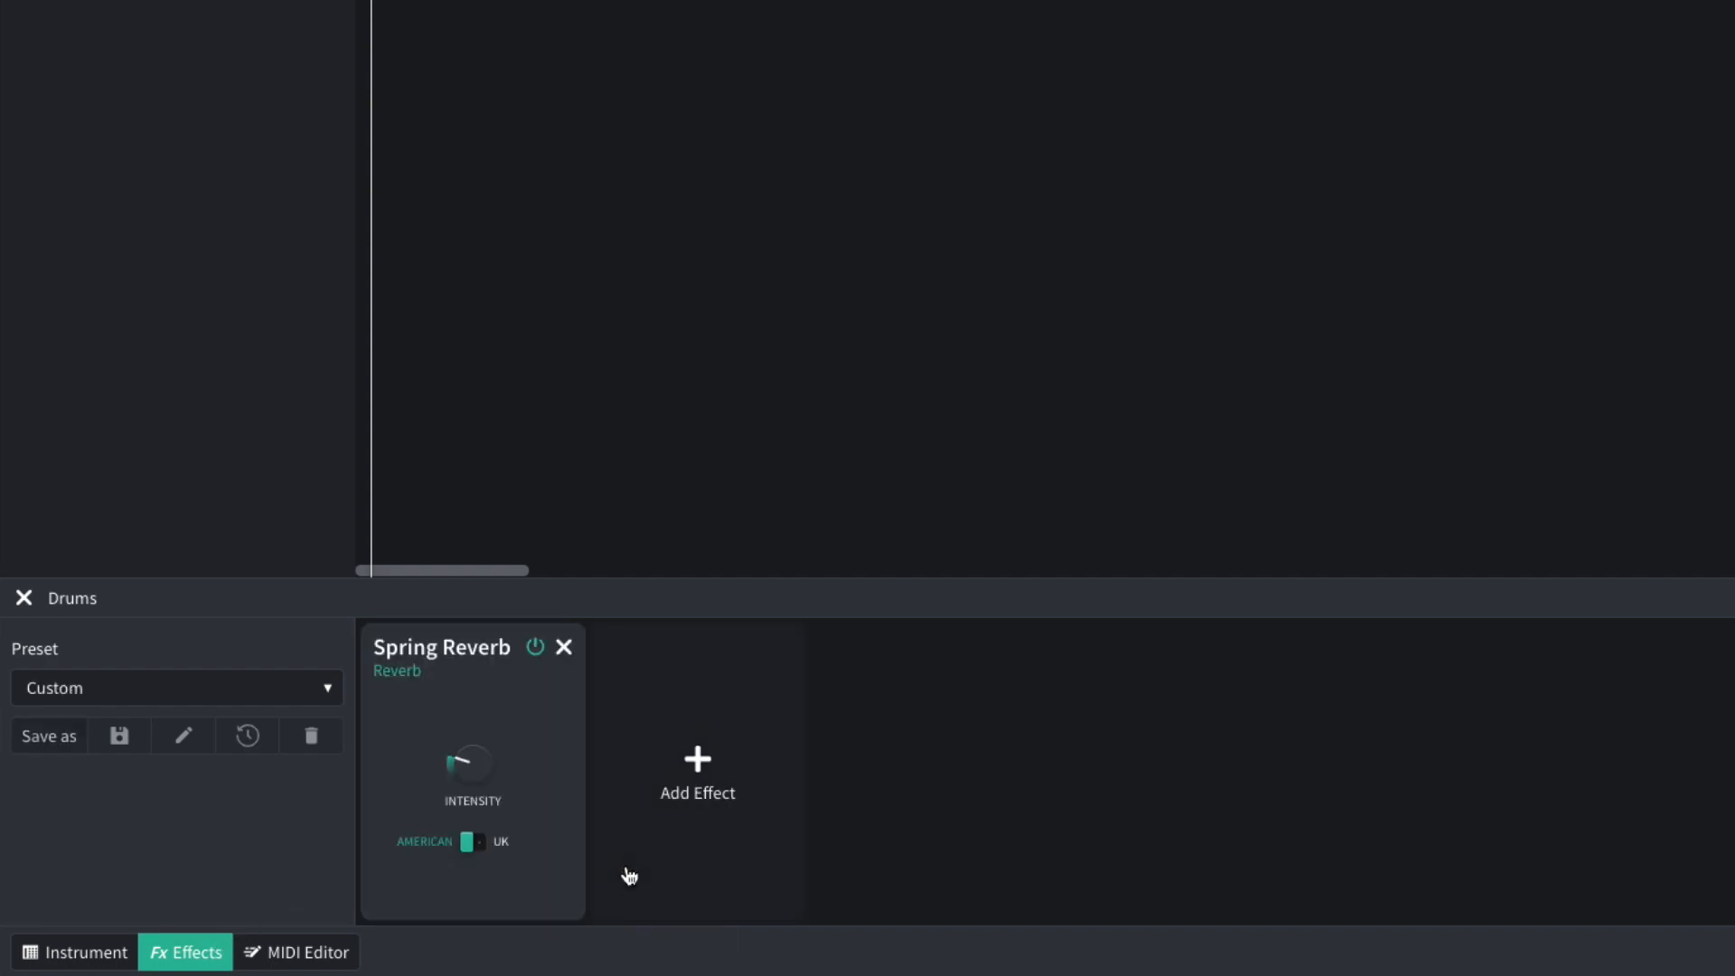
mouse_move(489, 779)
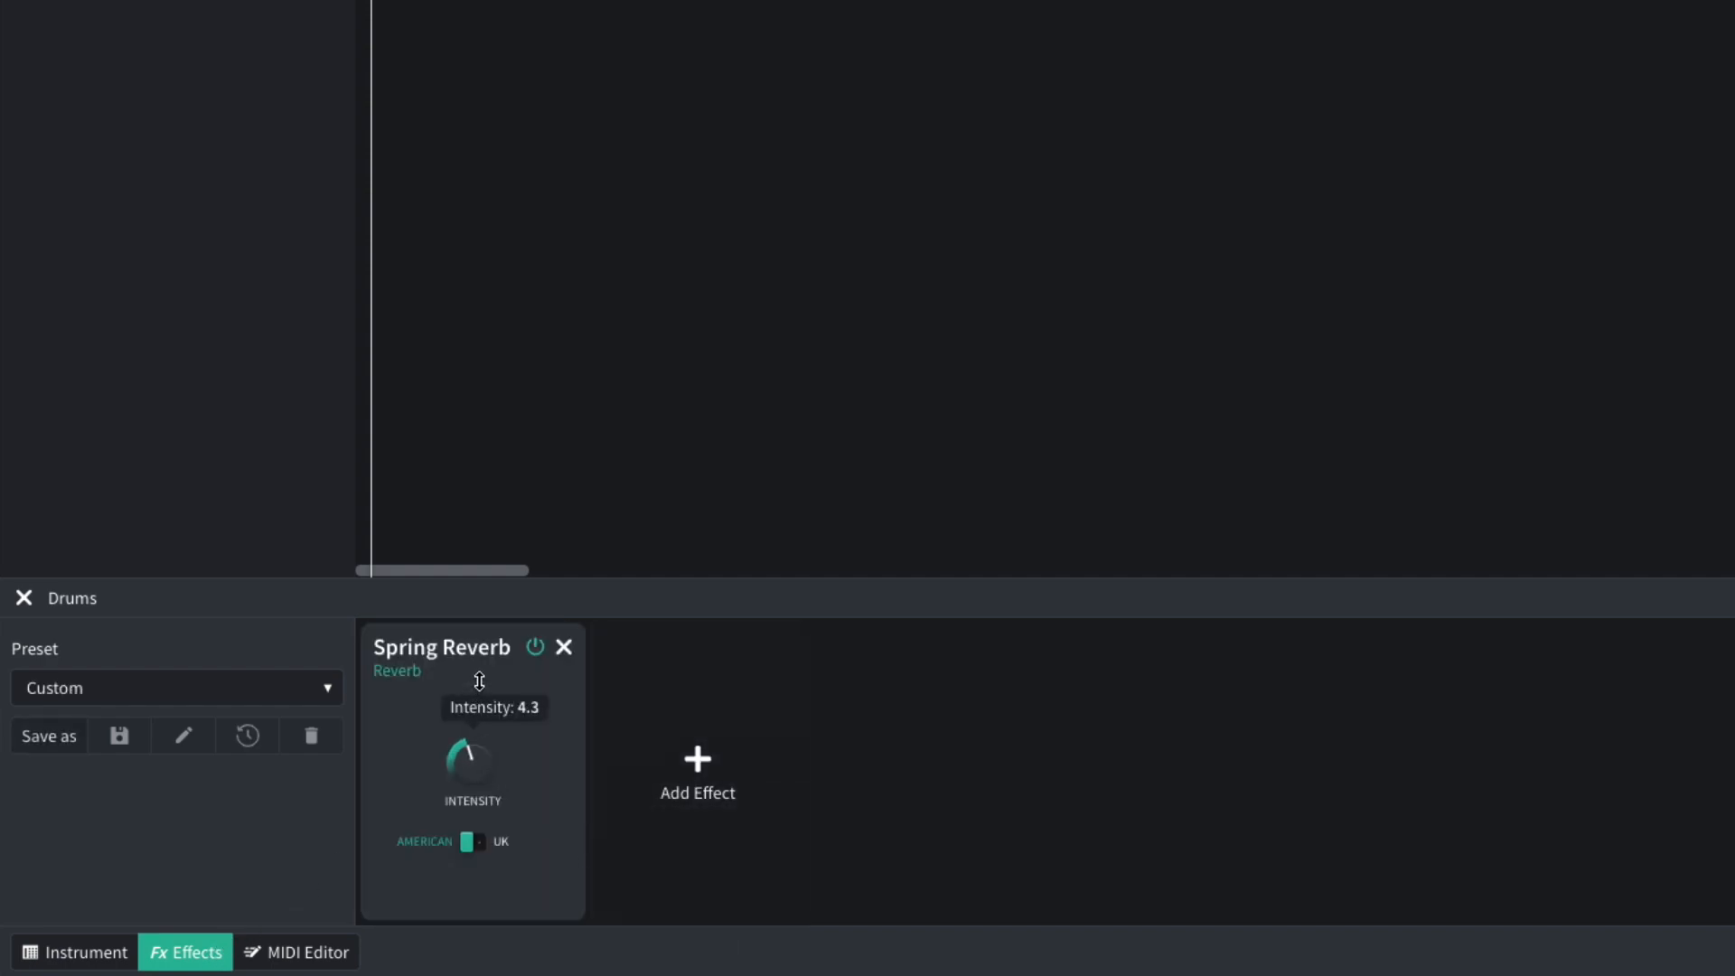
key("space")
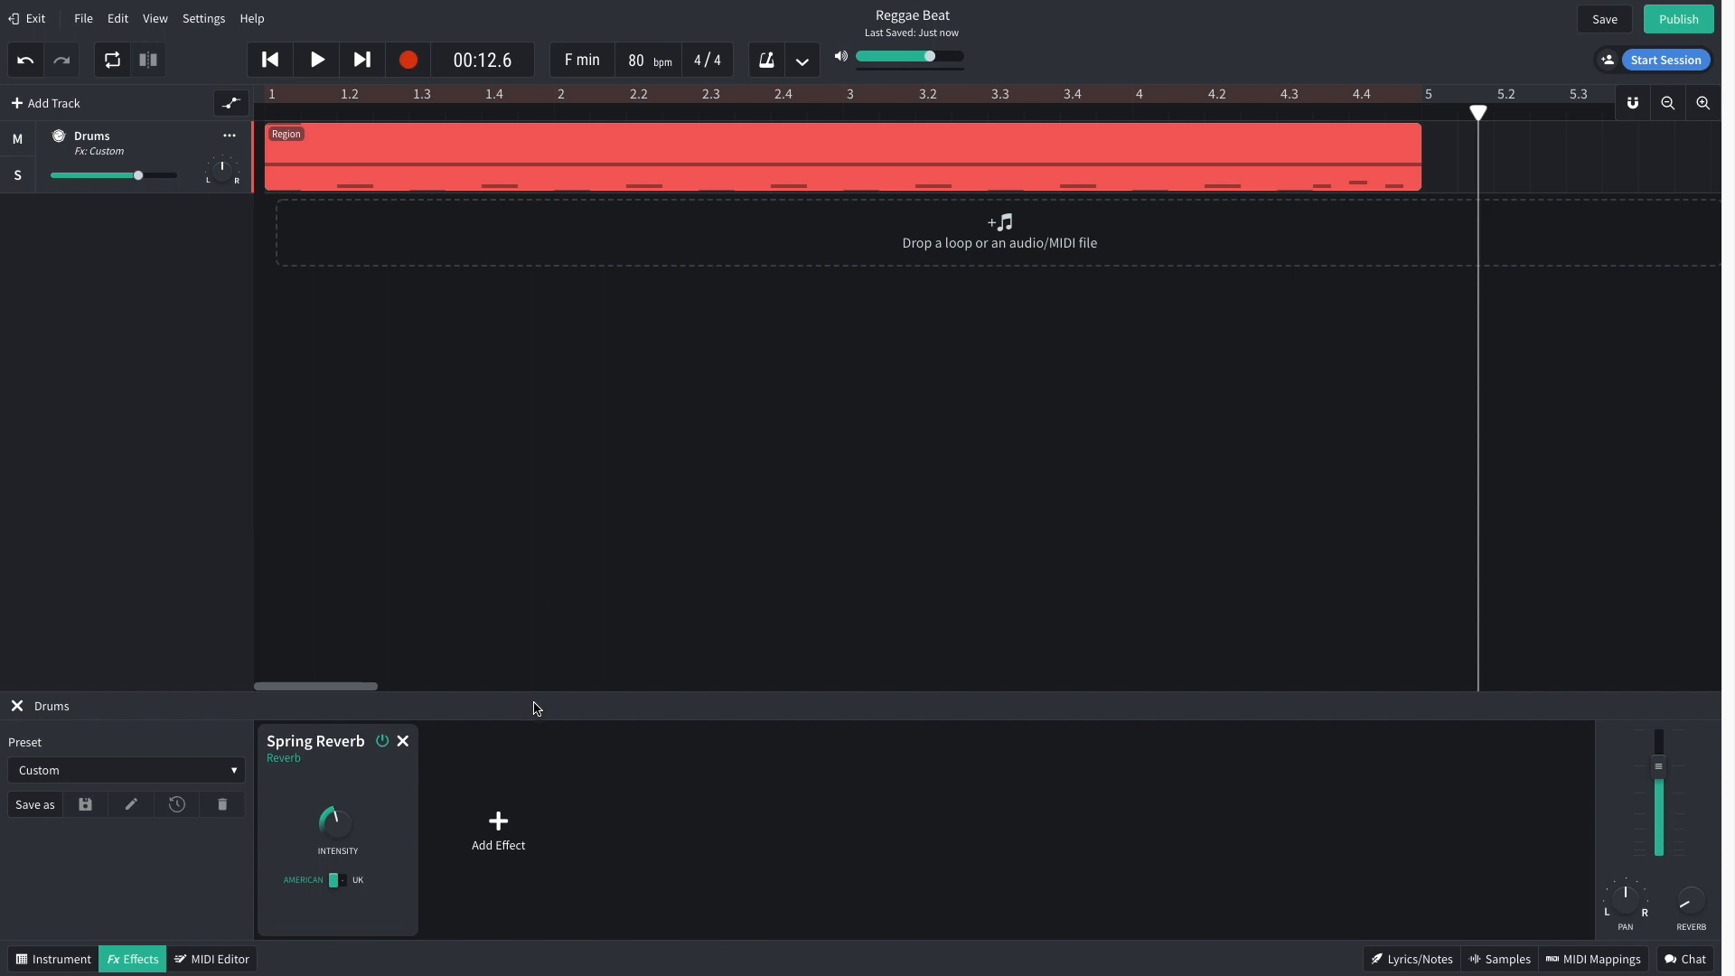
Step: Add a BL 1176 compressor with a 4:1 ratio after the reverb on the Drums track, and play the beat from the start
left_click(498, 830)
mouse_move(510, 809)
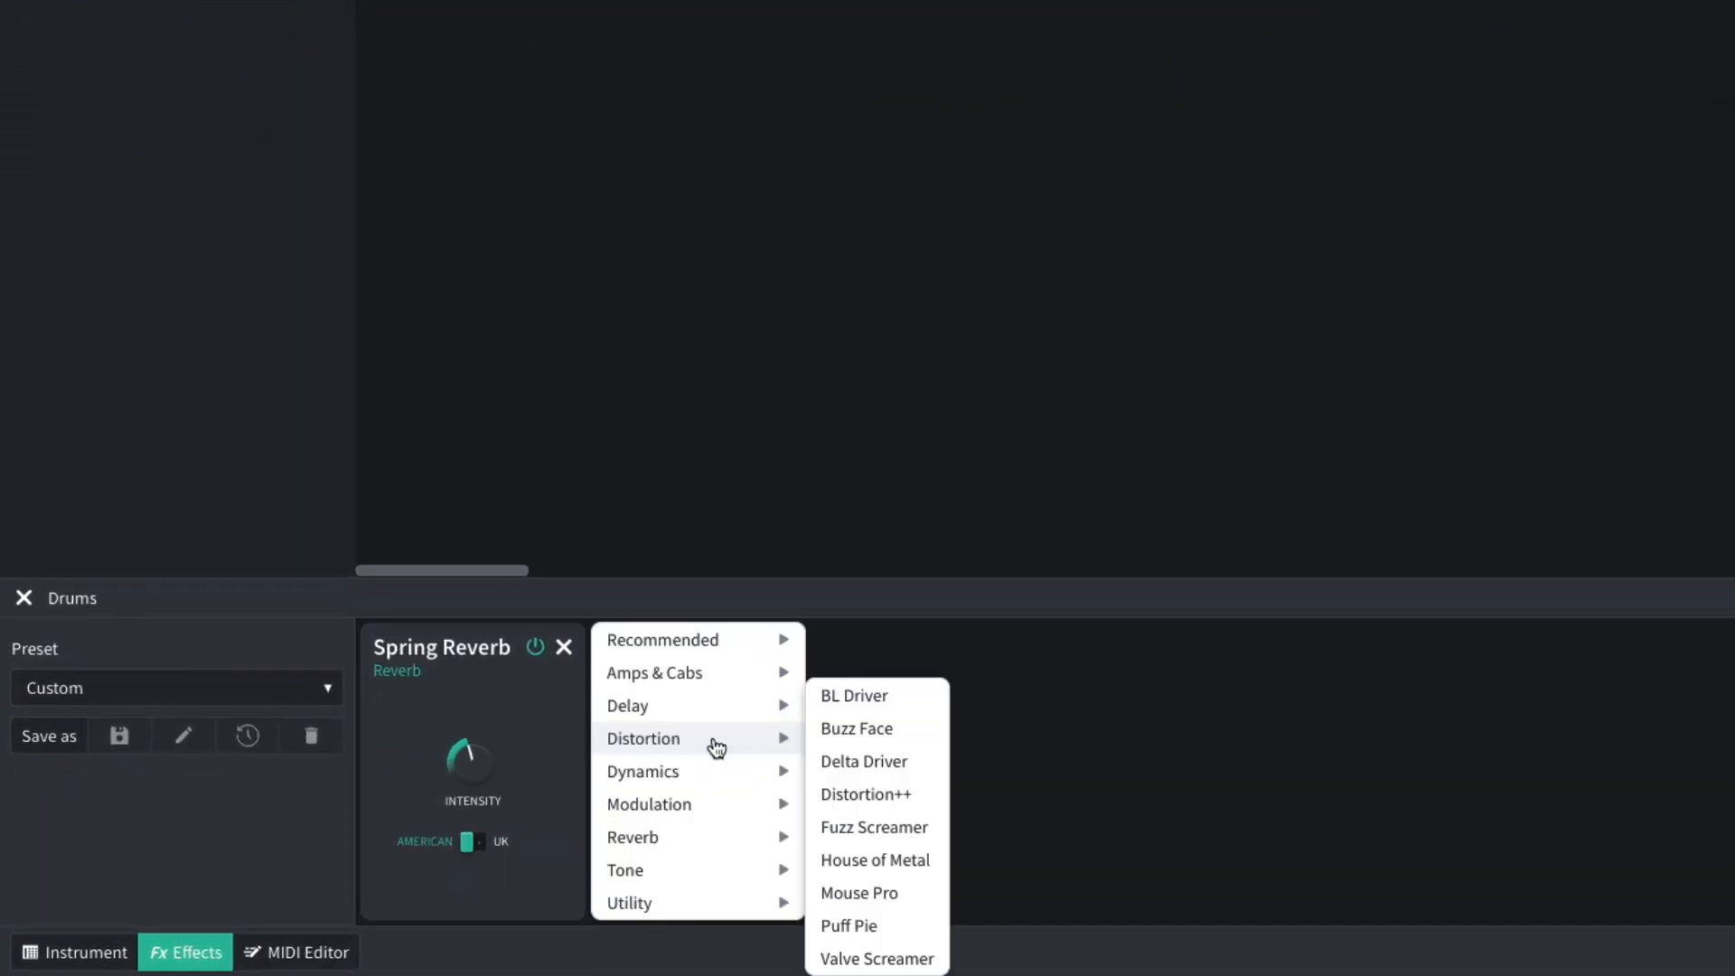
mouse_move(721, 768)
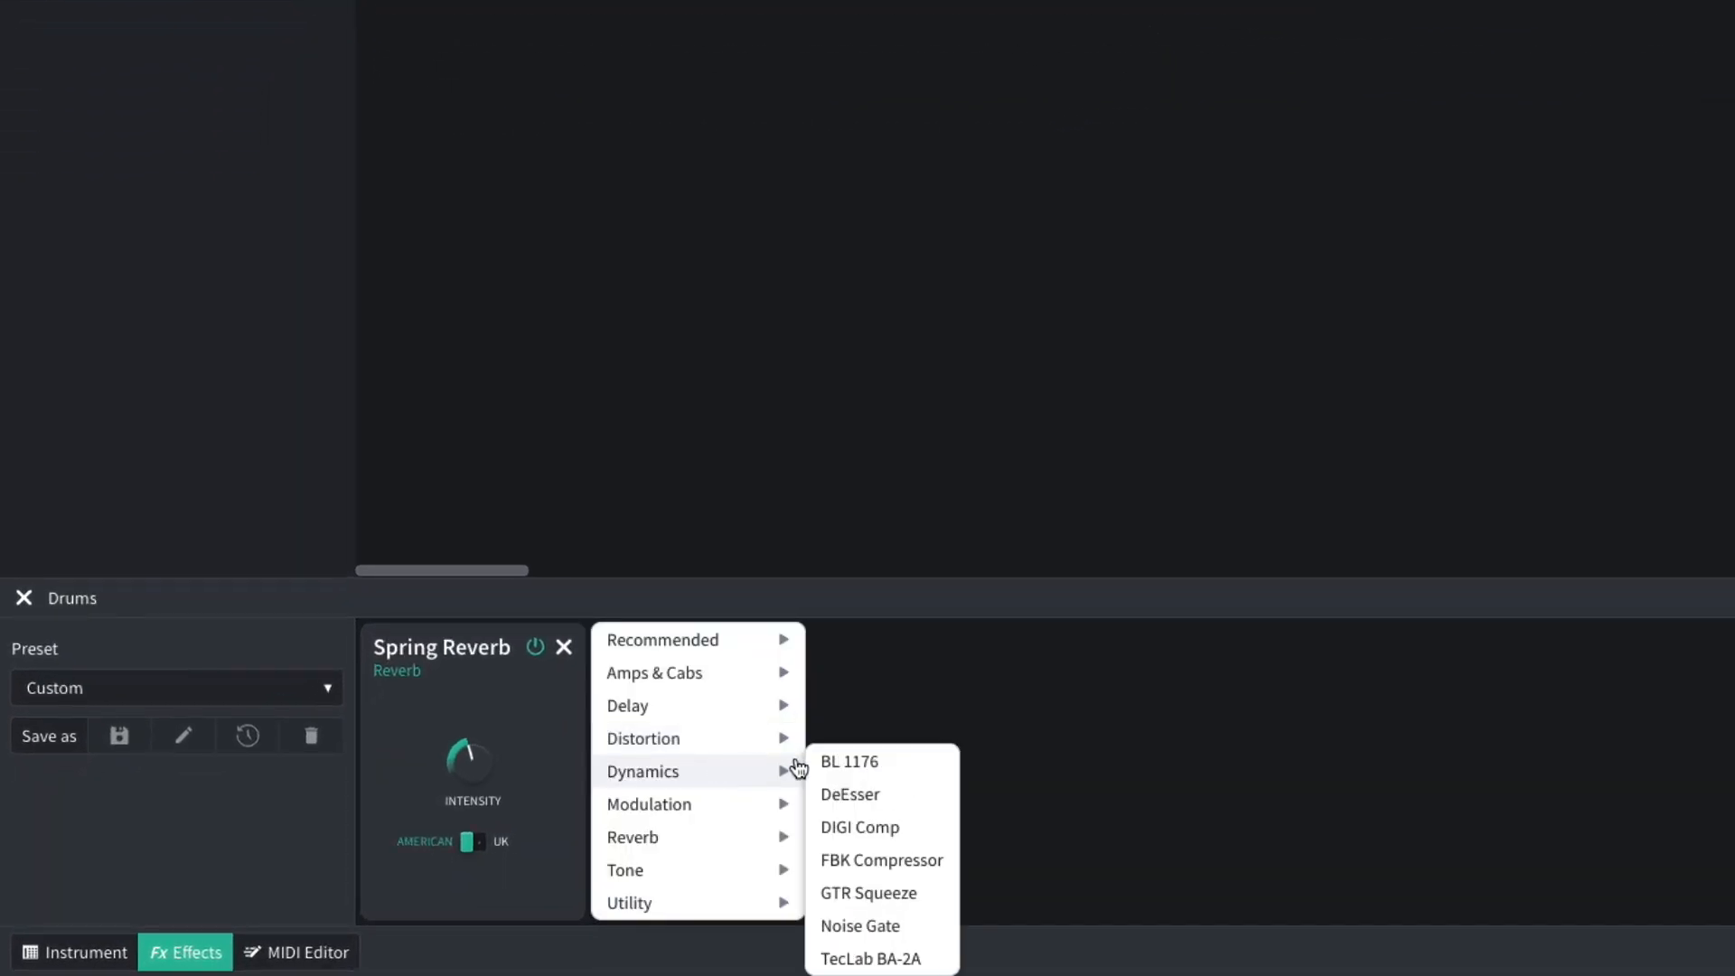
left_click(844, 765)
left_click(828, 839)
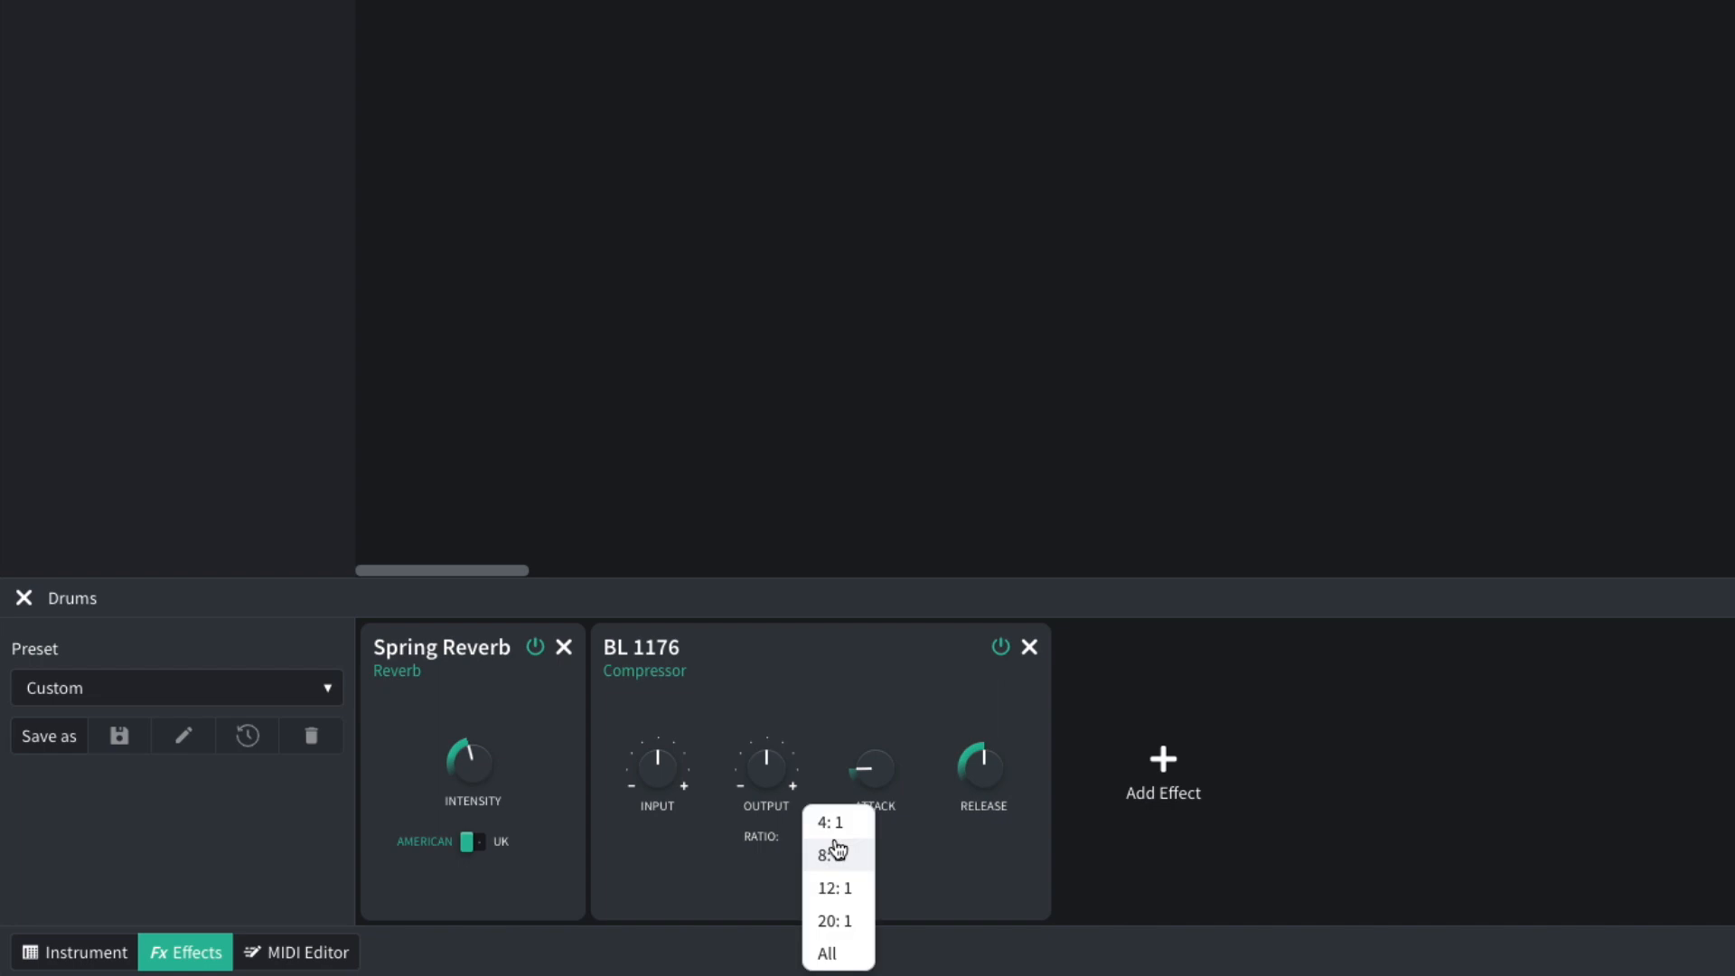
left_click(851, 822)
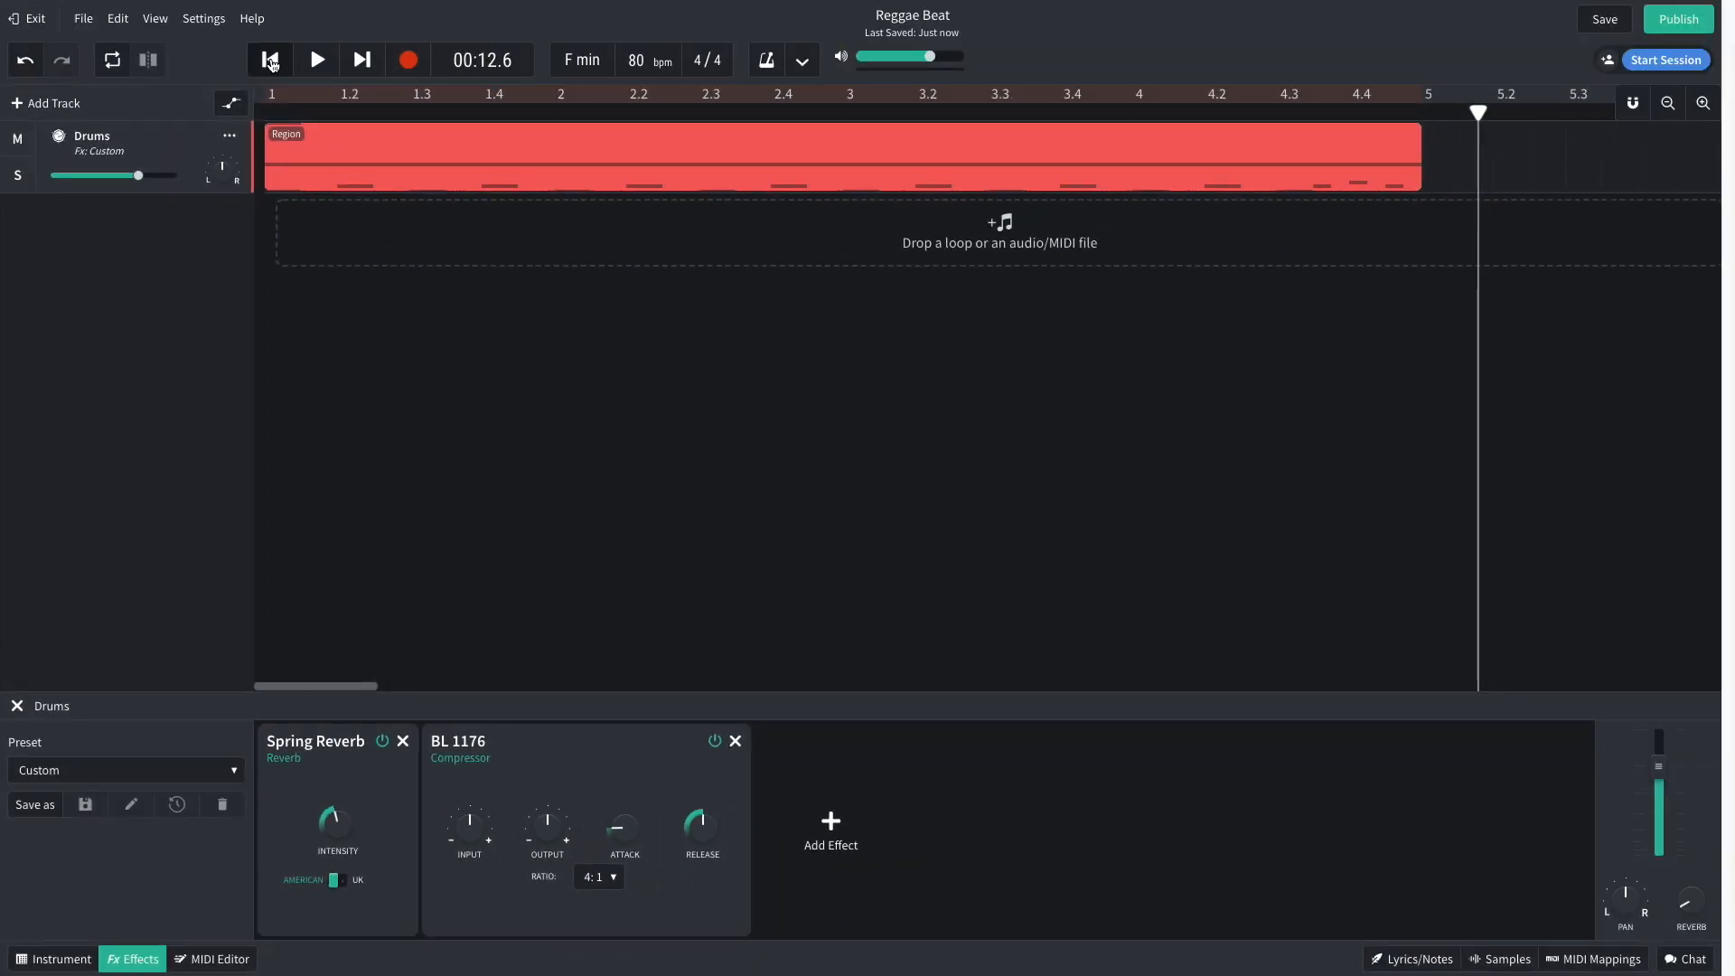
left_click(272, 64)
key("space")
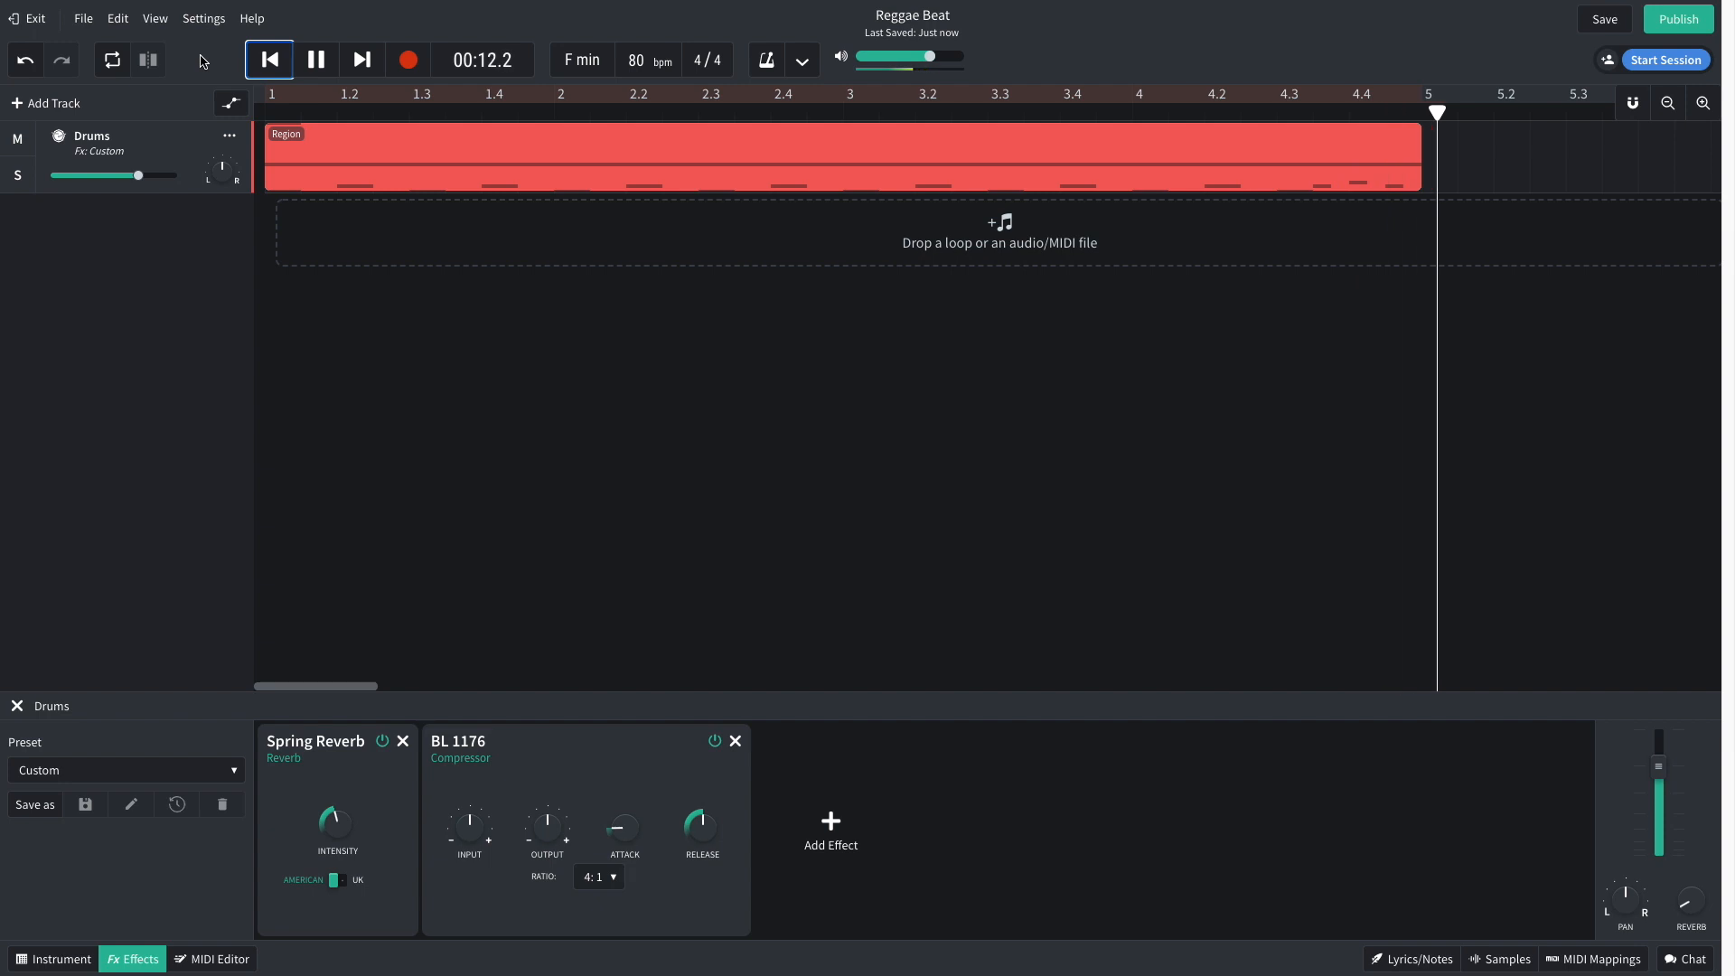
key("space")
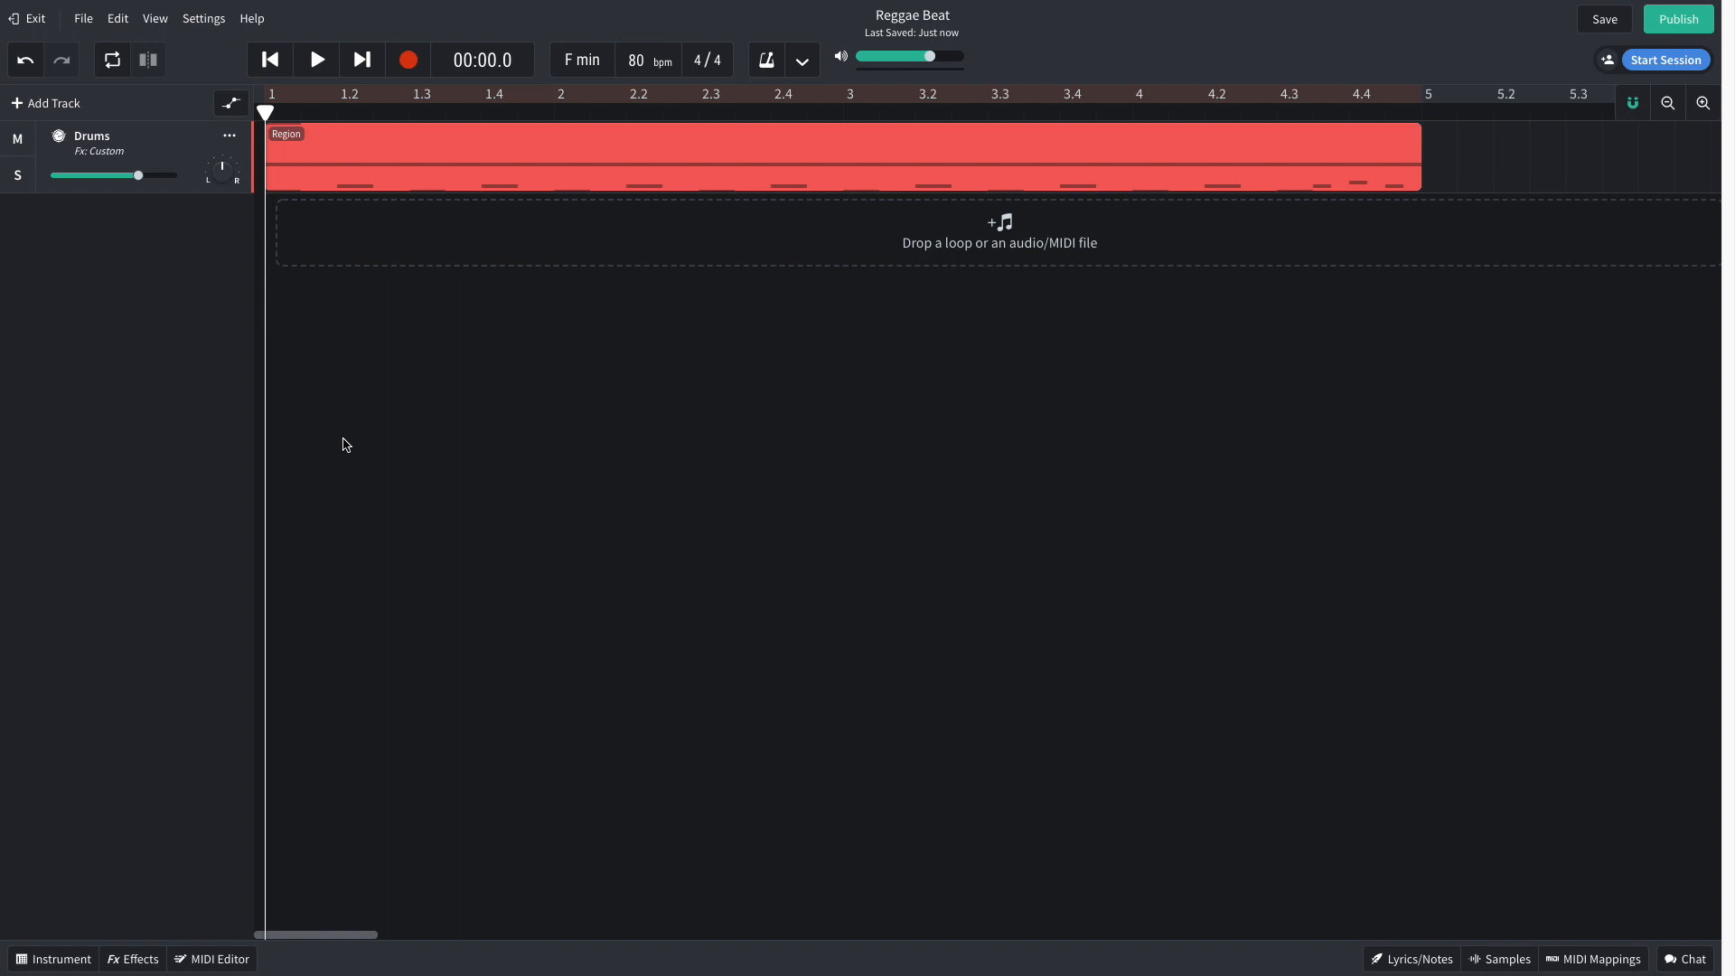
Step: Duplicate the Drums track, and delete the bar 4 snare hit from the original track's region
right_click(171, 139)
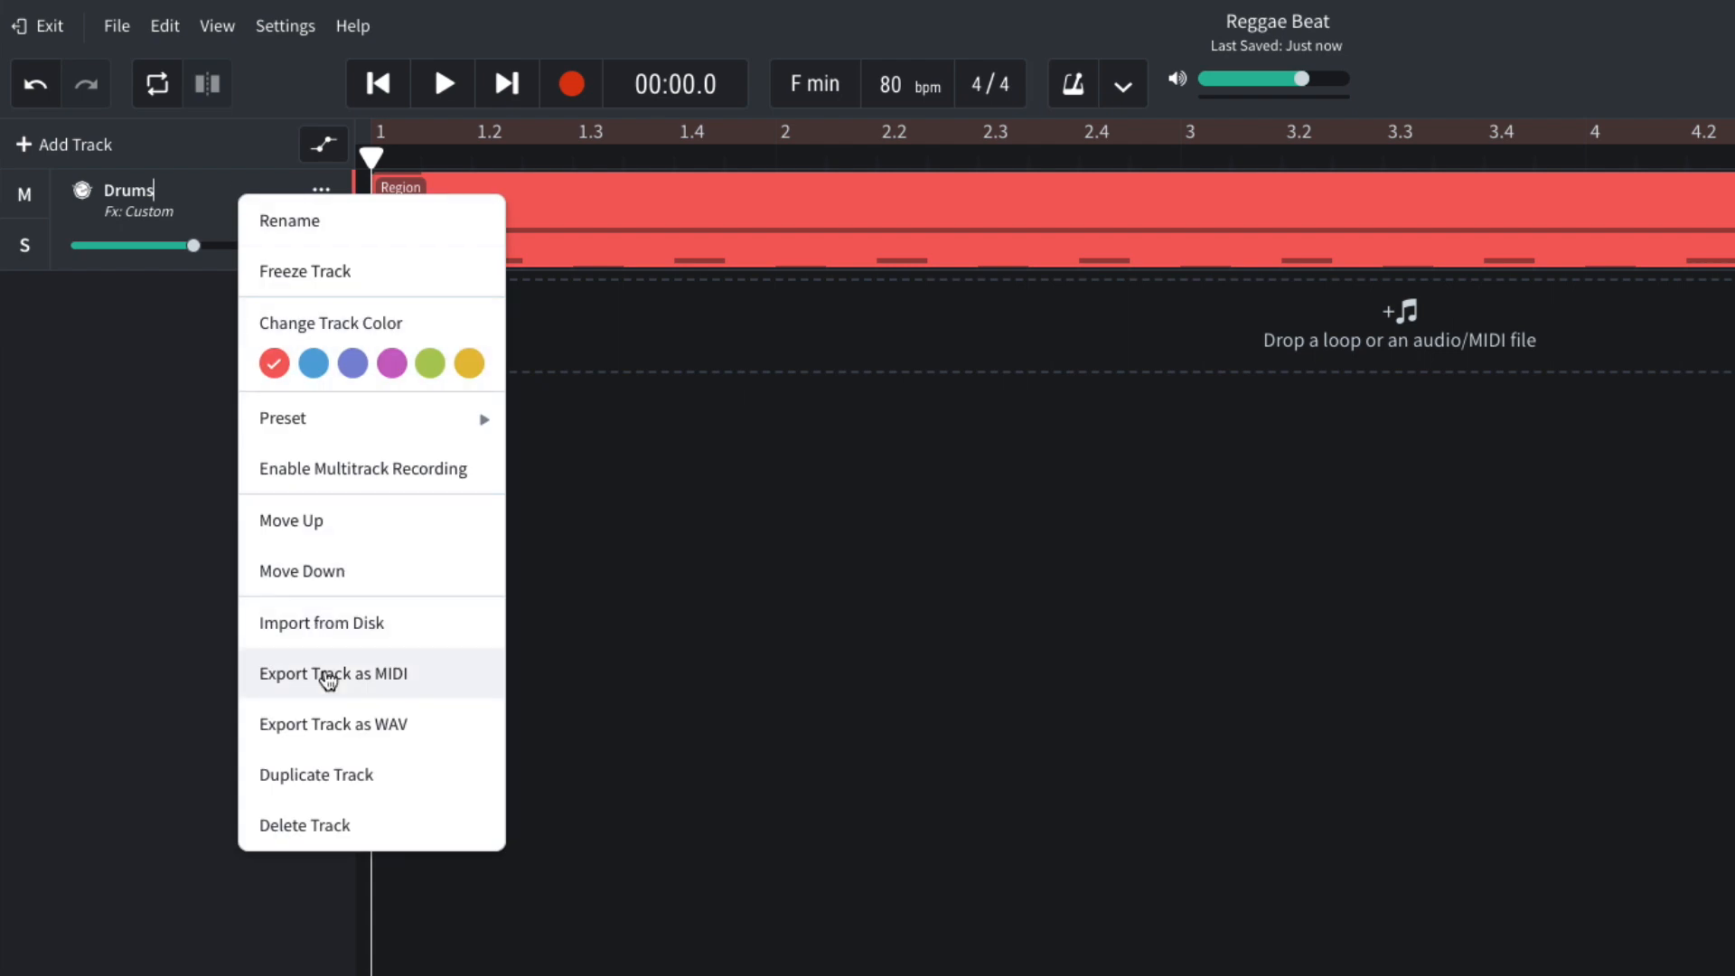
left_click(340, 775)
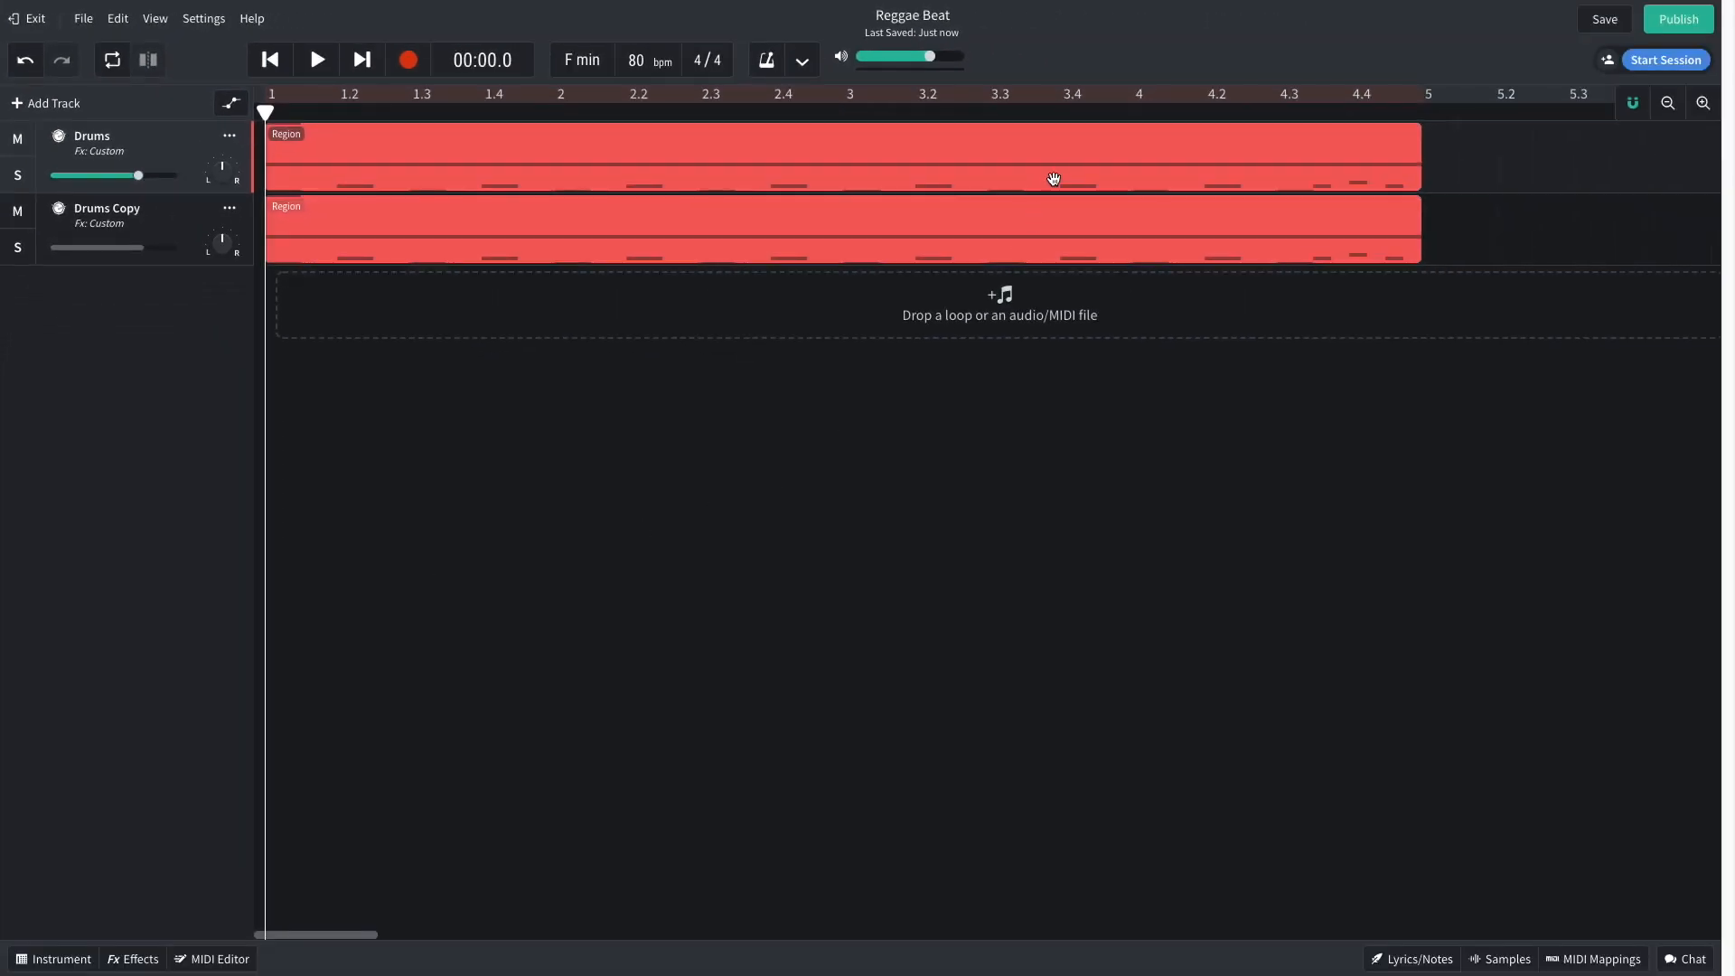
double_click(1057, 171)
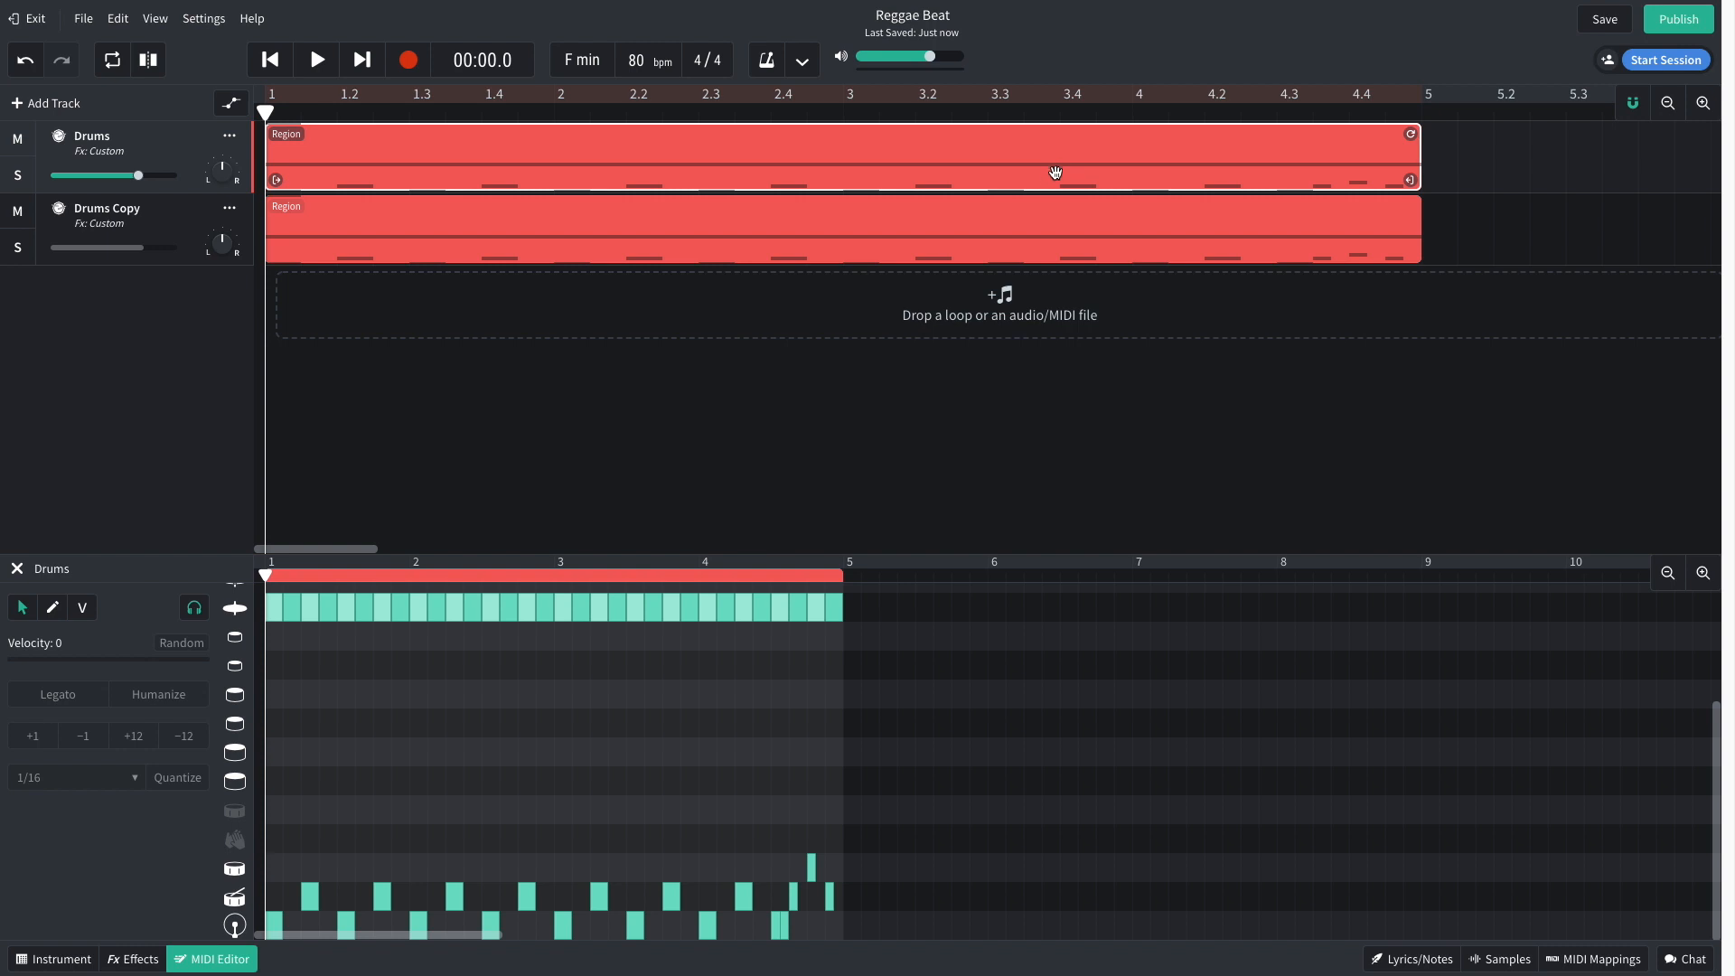
left_click_drag(770, 803, 826, 866)
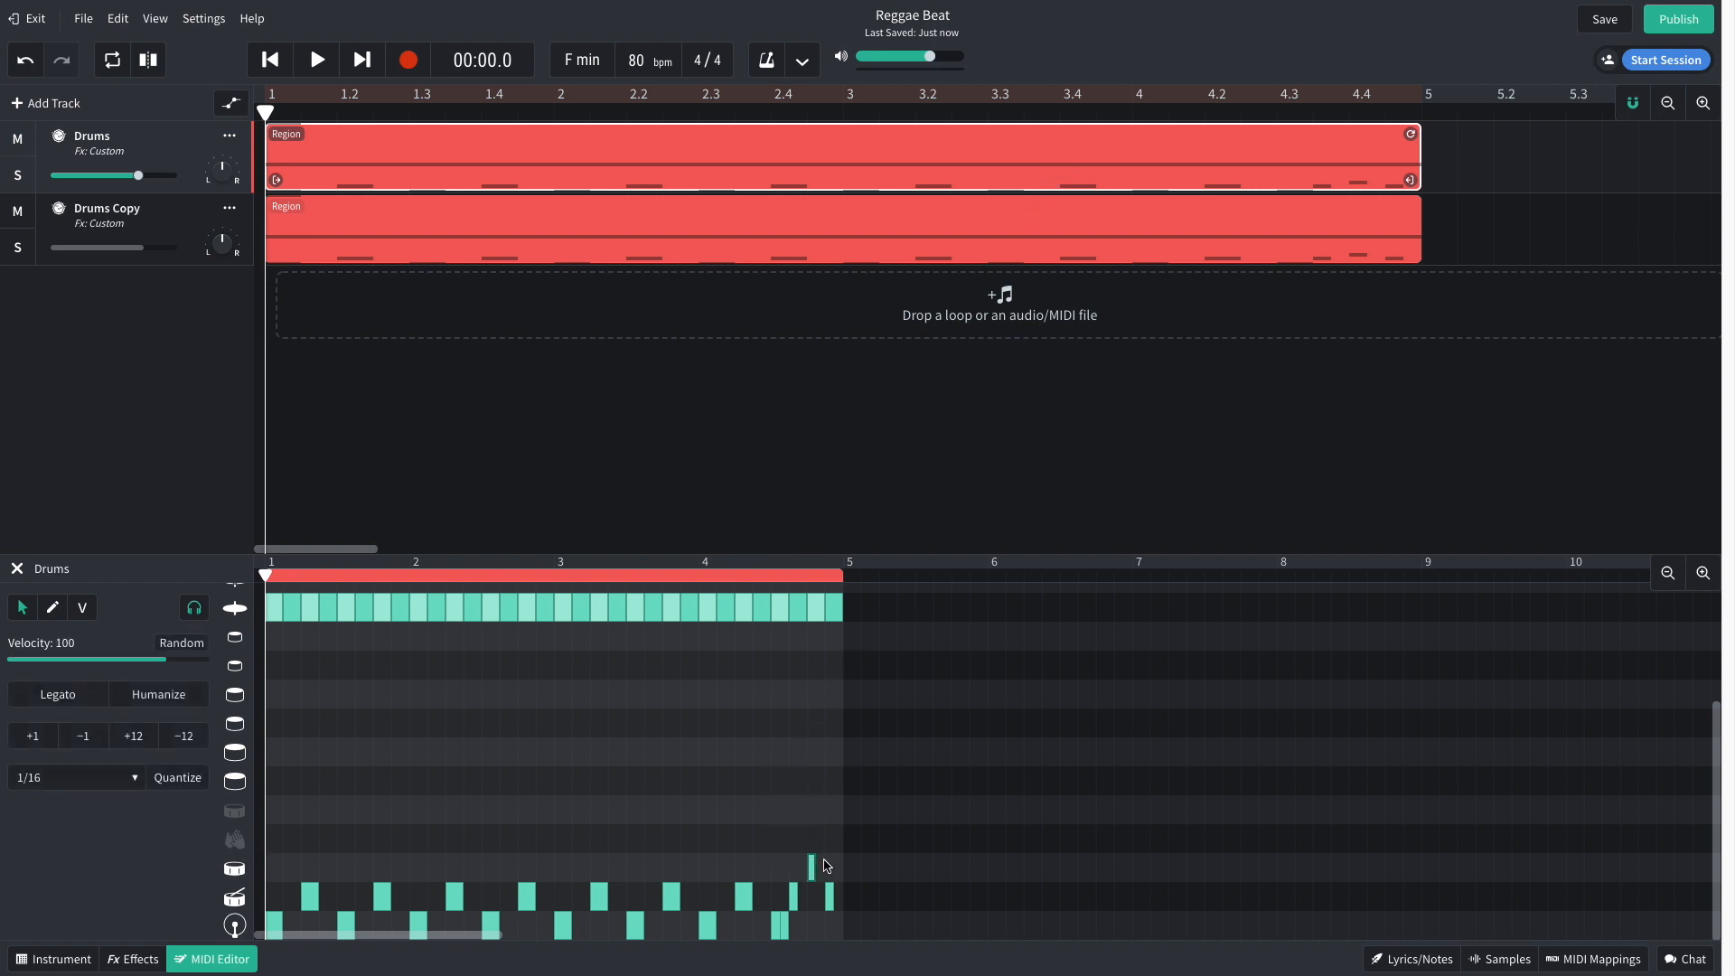
key("Delete")
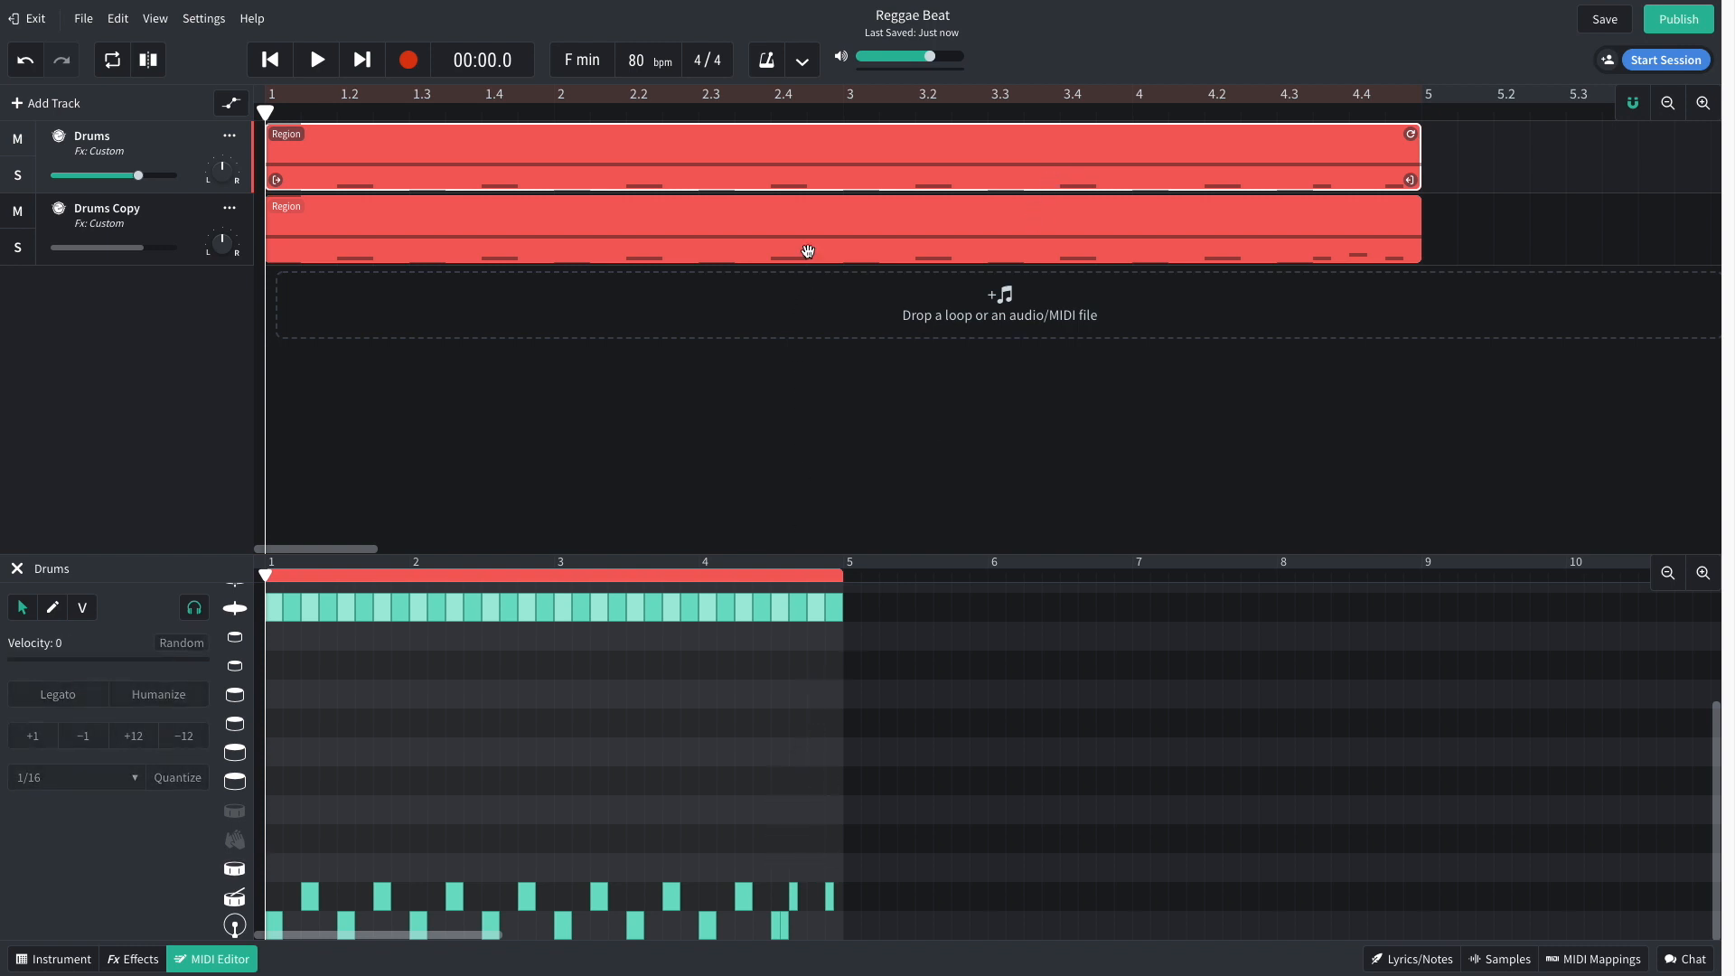
Step: Delete the cymbal, hi-hat, side-stick and kick notes from the duplicated drum region, keeping only the snare hit
left_click(810, 234)
left_click_drag(899, 694, 271, 586)
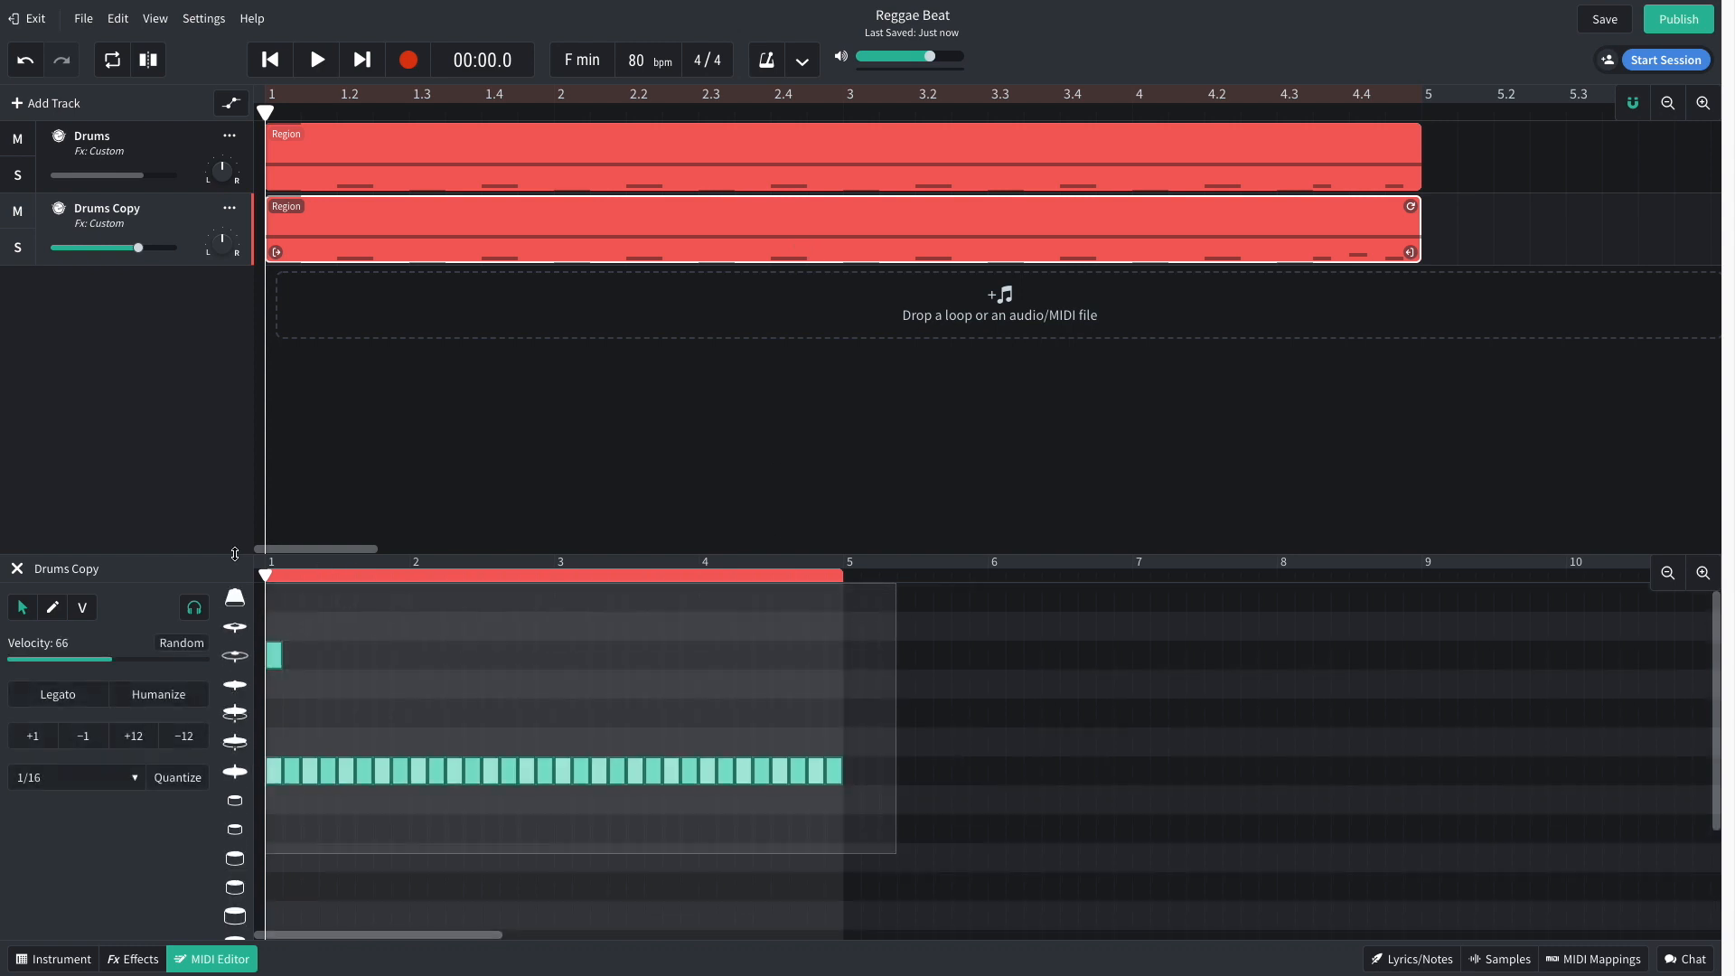
key("Delete")
left_click_drag(898, 872, 254, 930)
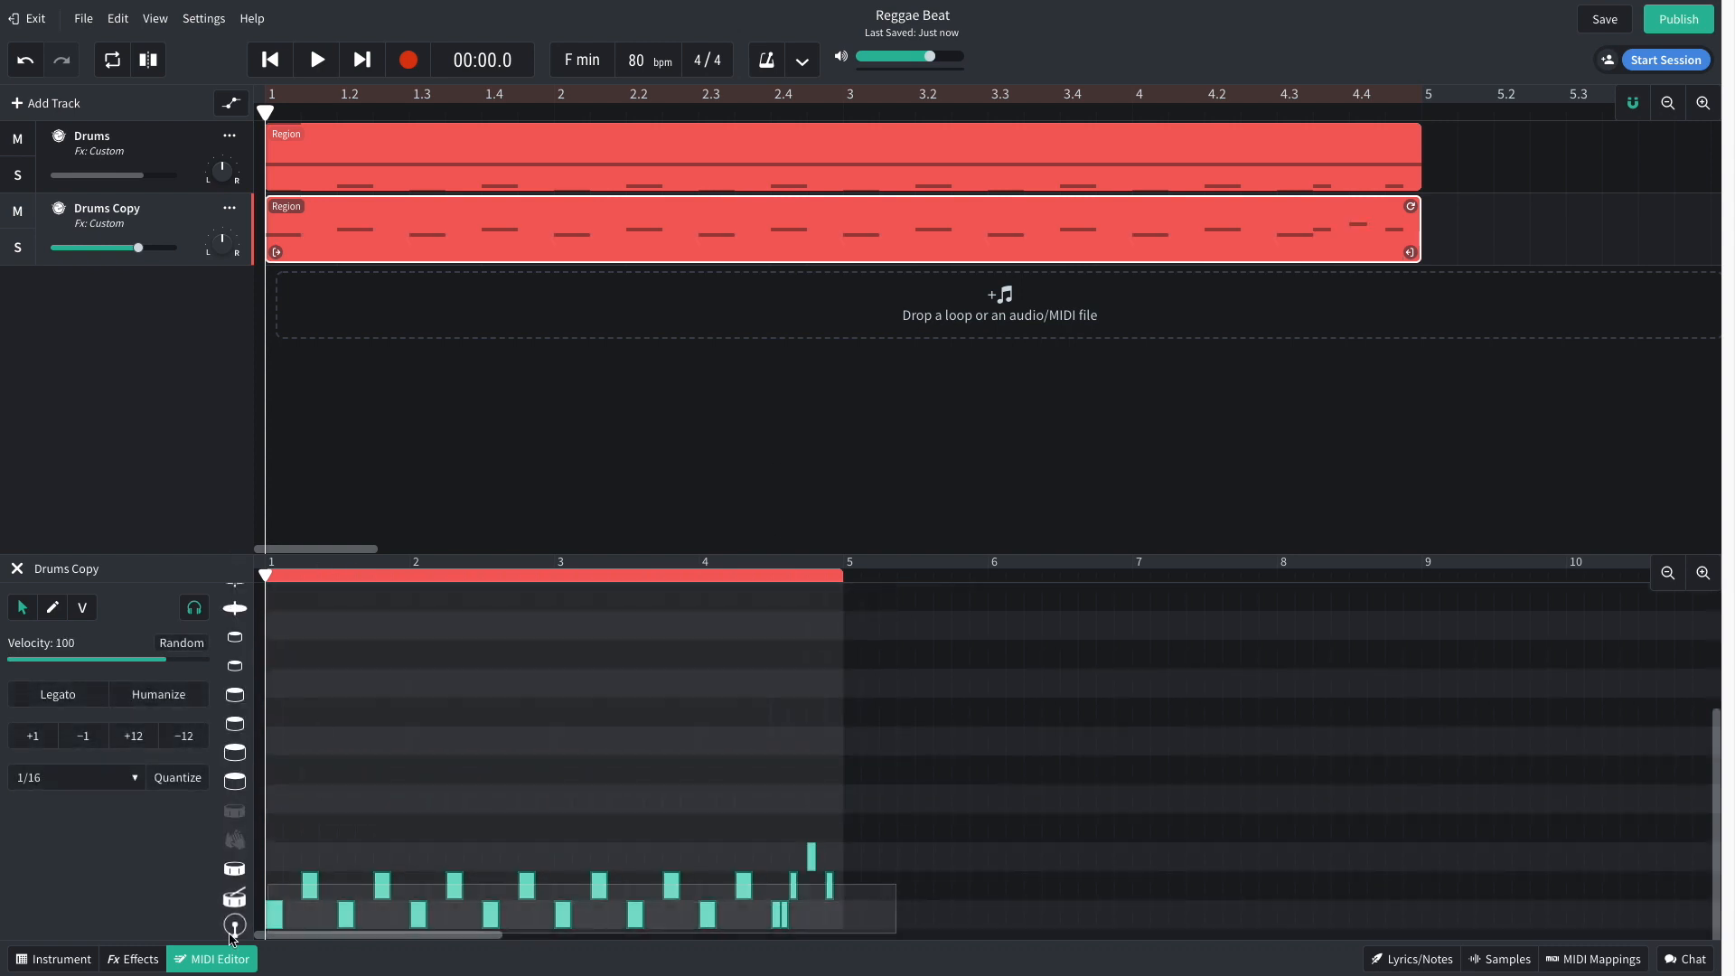
key("Delete")
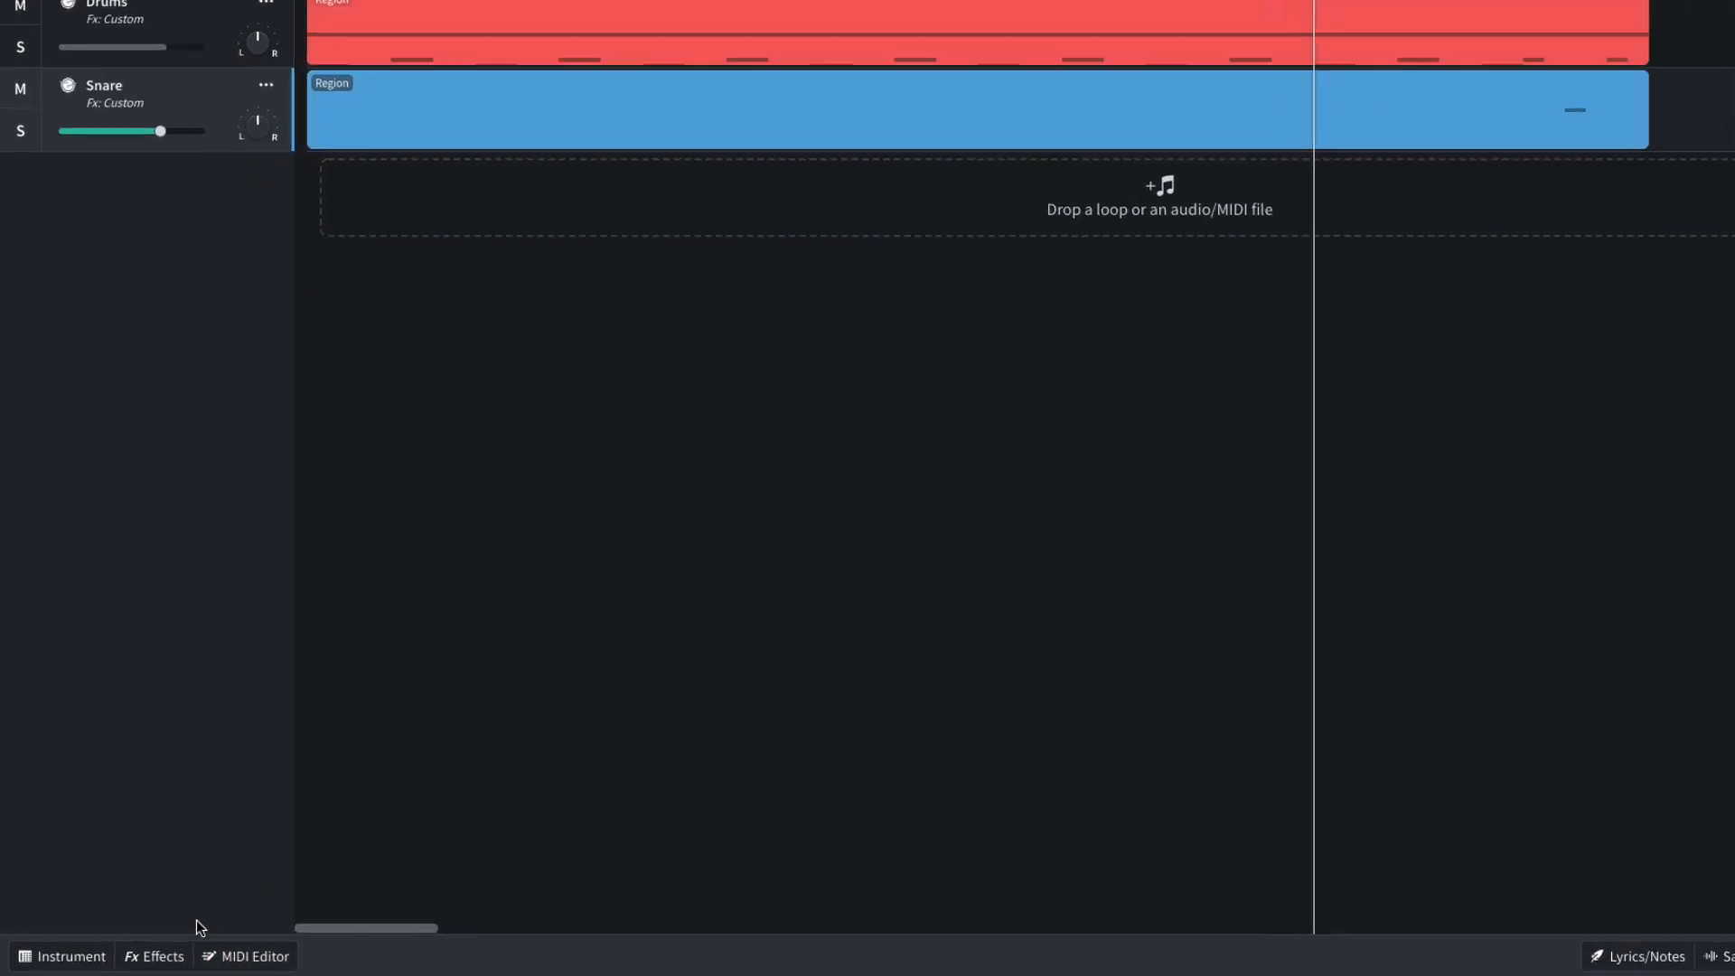
Step: Add a Filter Echo delay after the compressor on the Snare track, raise its feedback, and listen to the echo
left_click(131, 958)
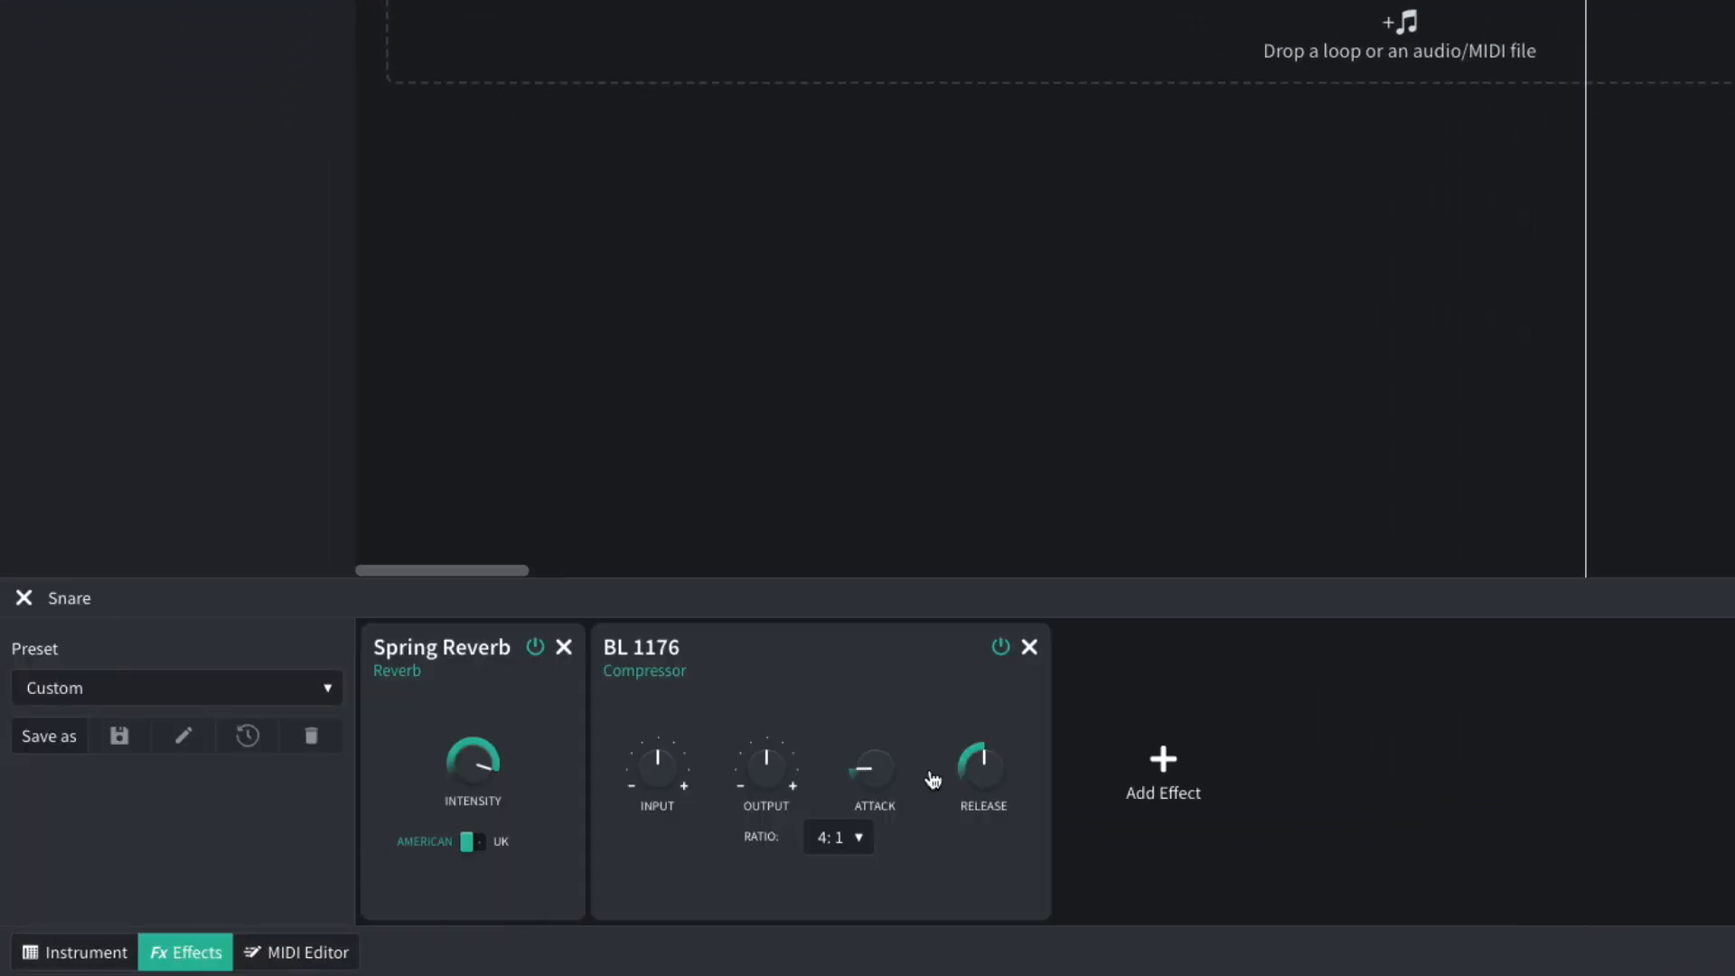
left_click(1163, 768)
mouse_move(1201, 708)
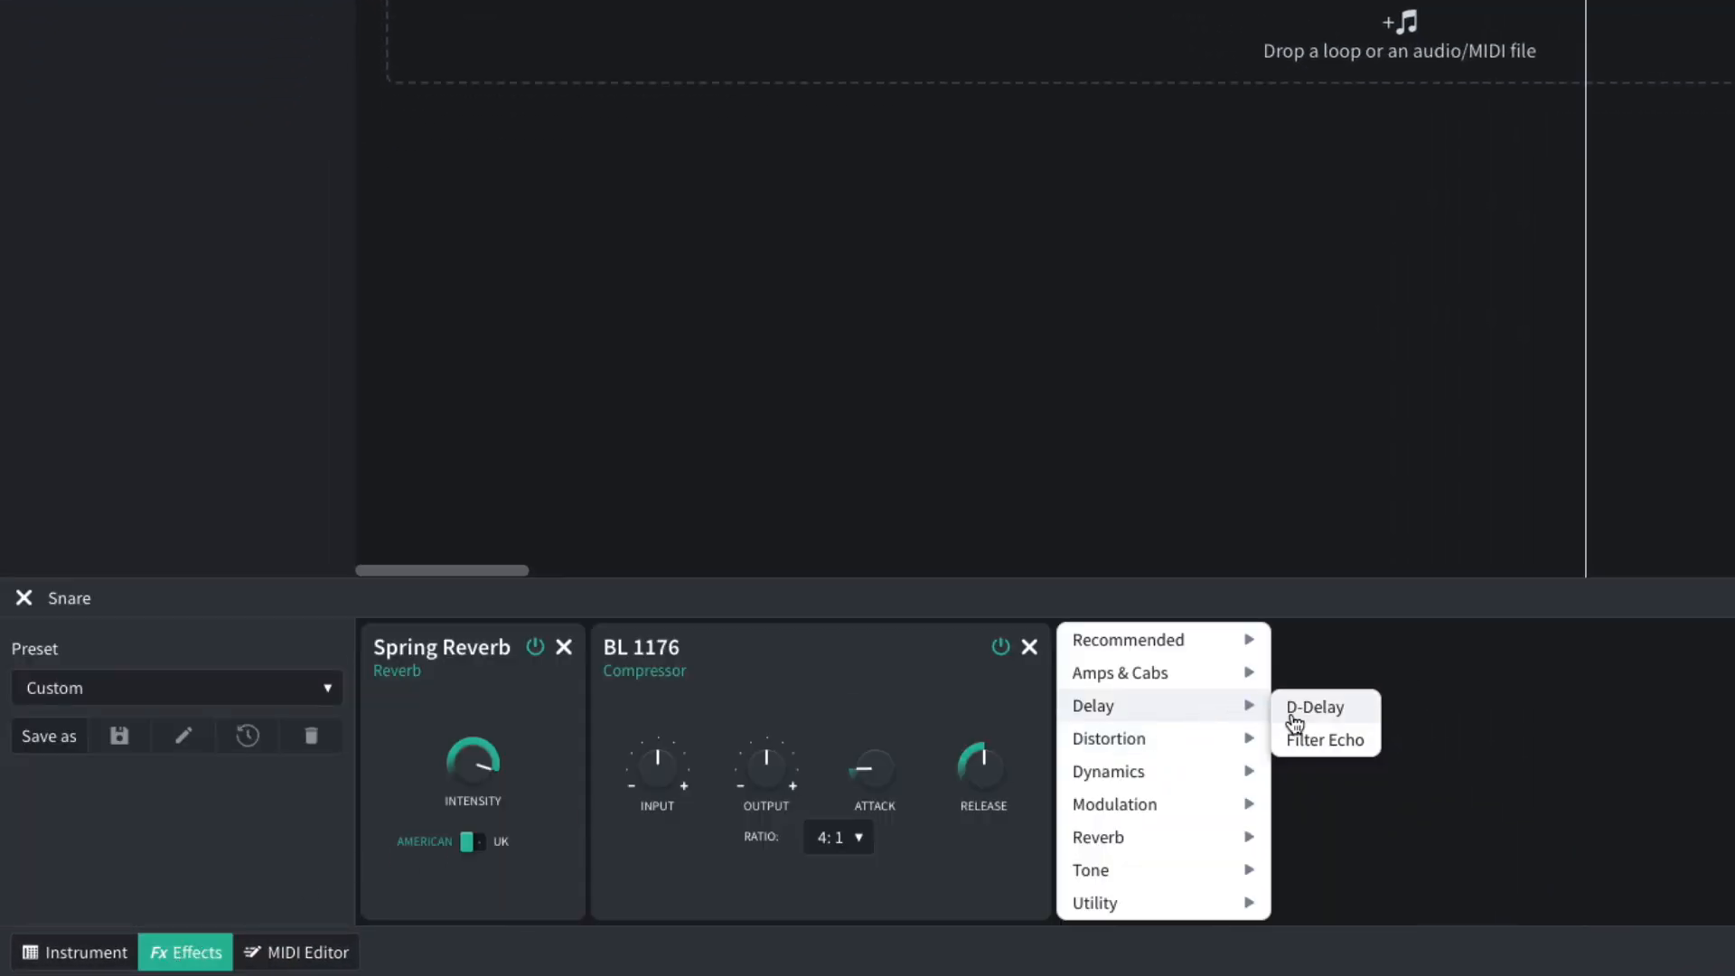
left_click(1309, 739)
mouse_move(1111, 836)
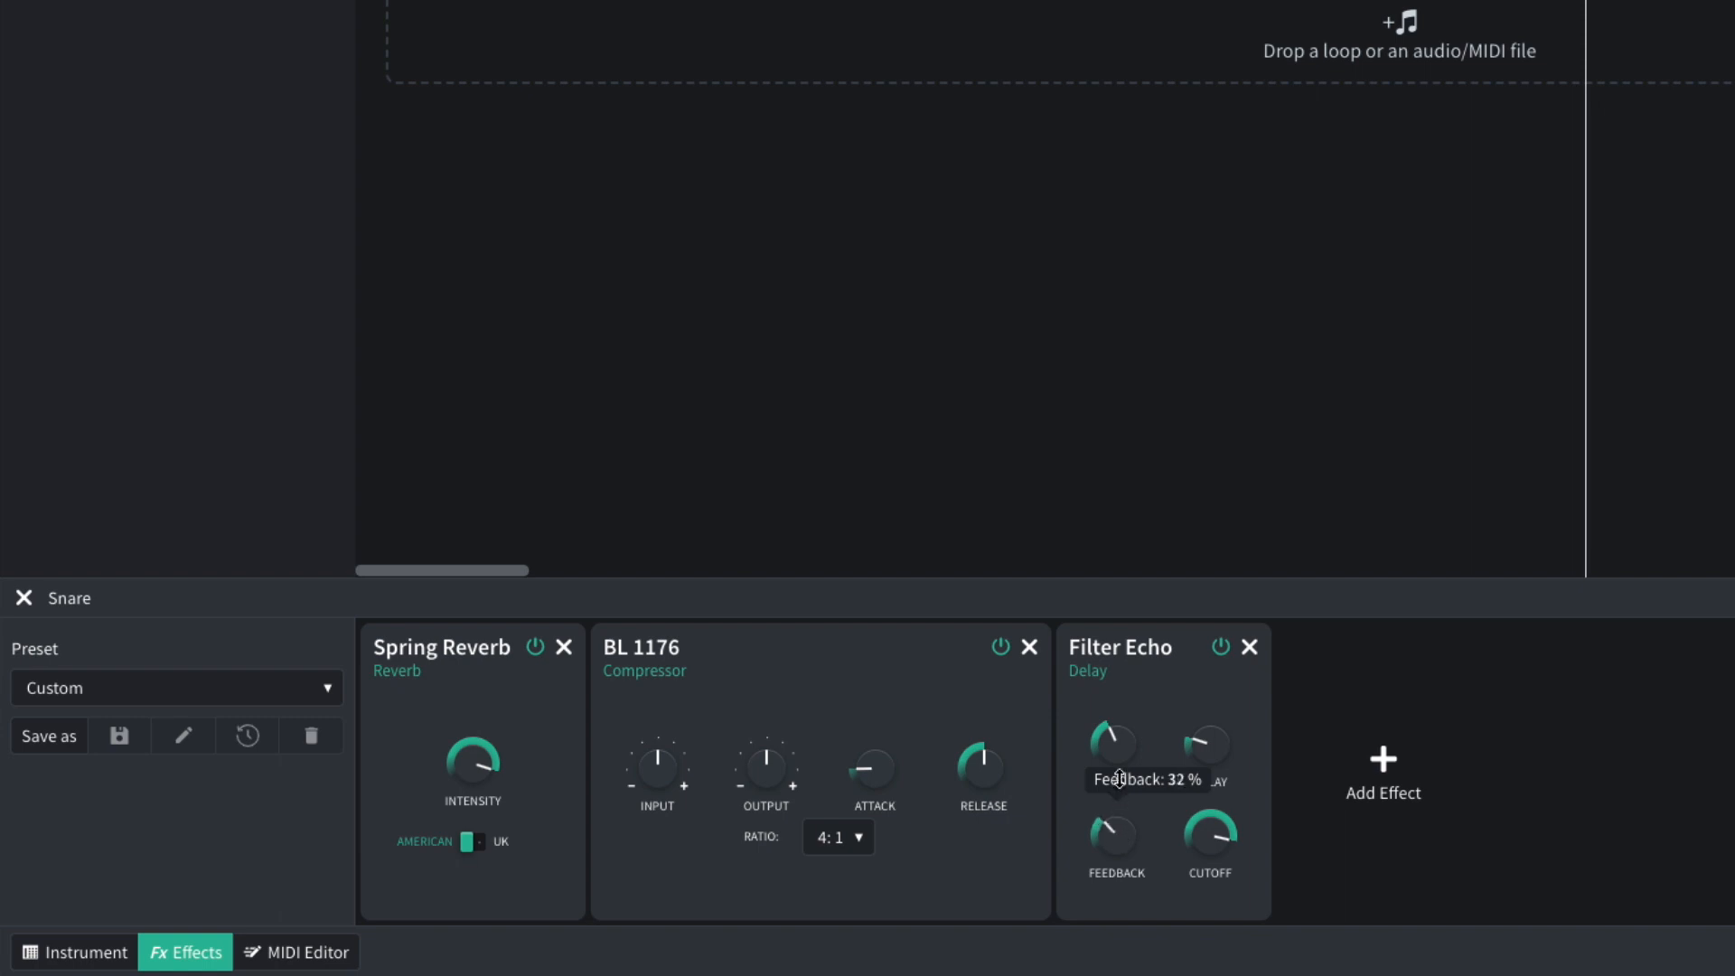
left_click_drag(1120, 778, 1126, 696)
left_click_drag(1136, 581, 1139, 515)
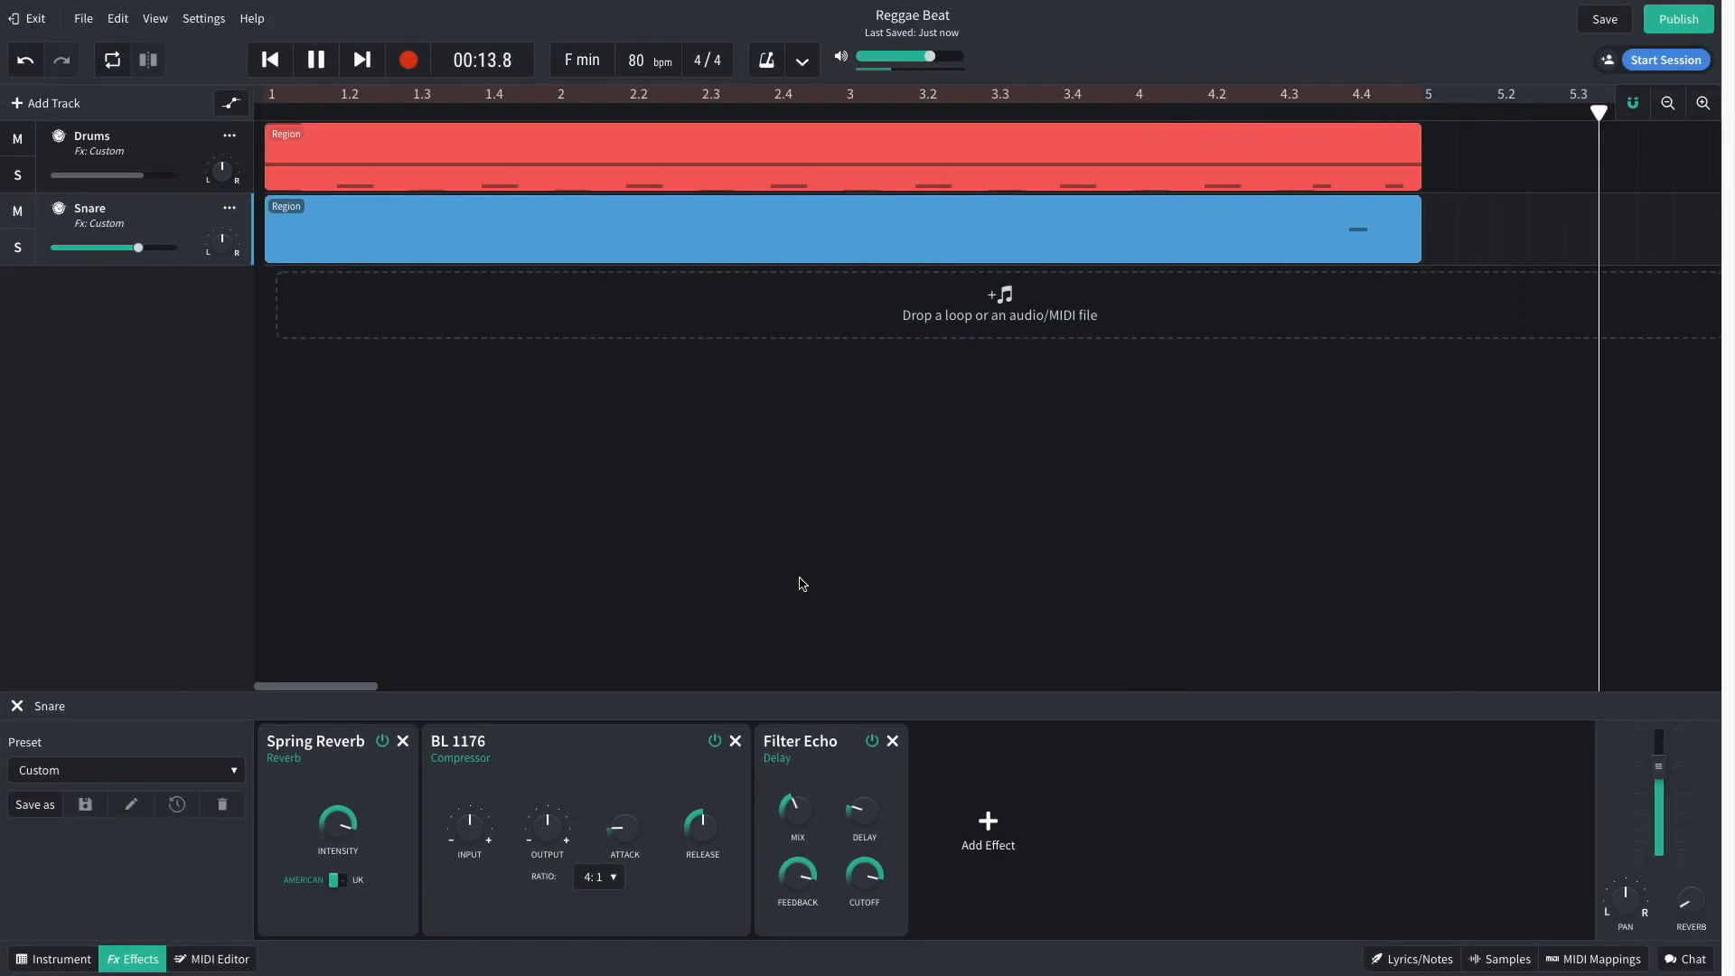
key("space")
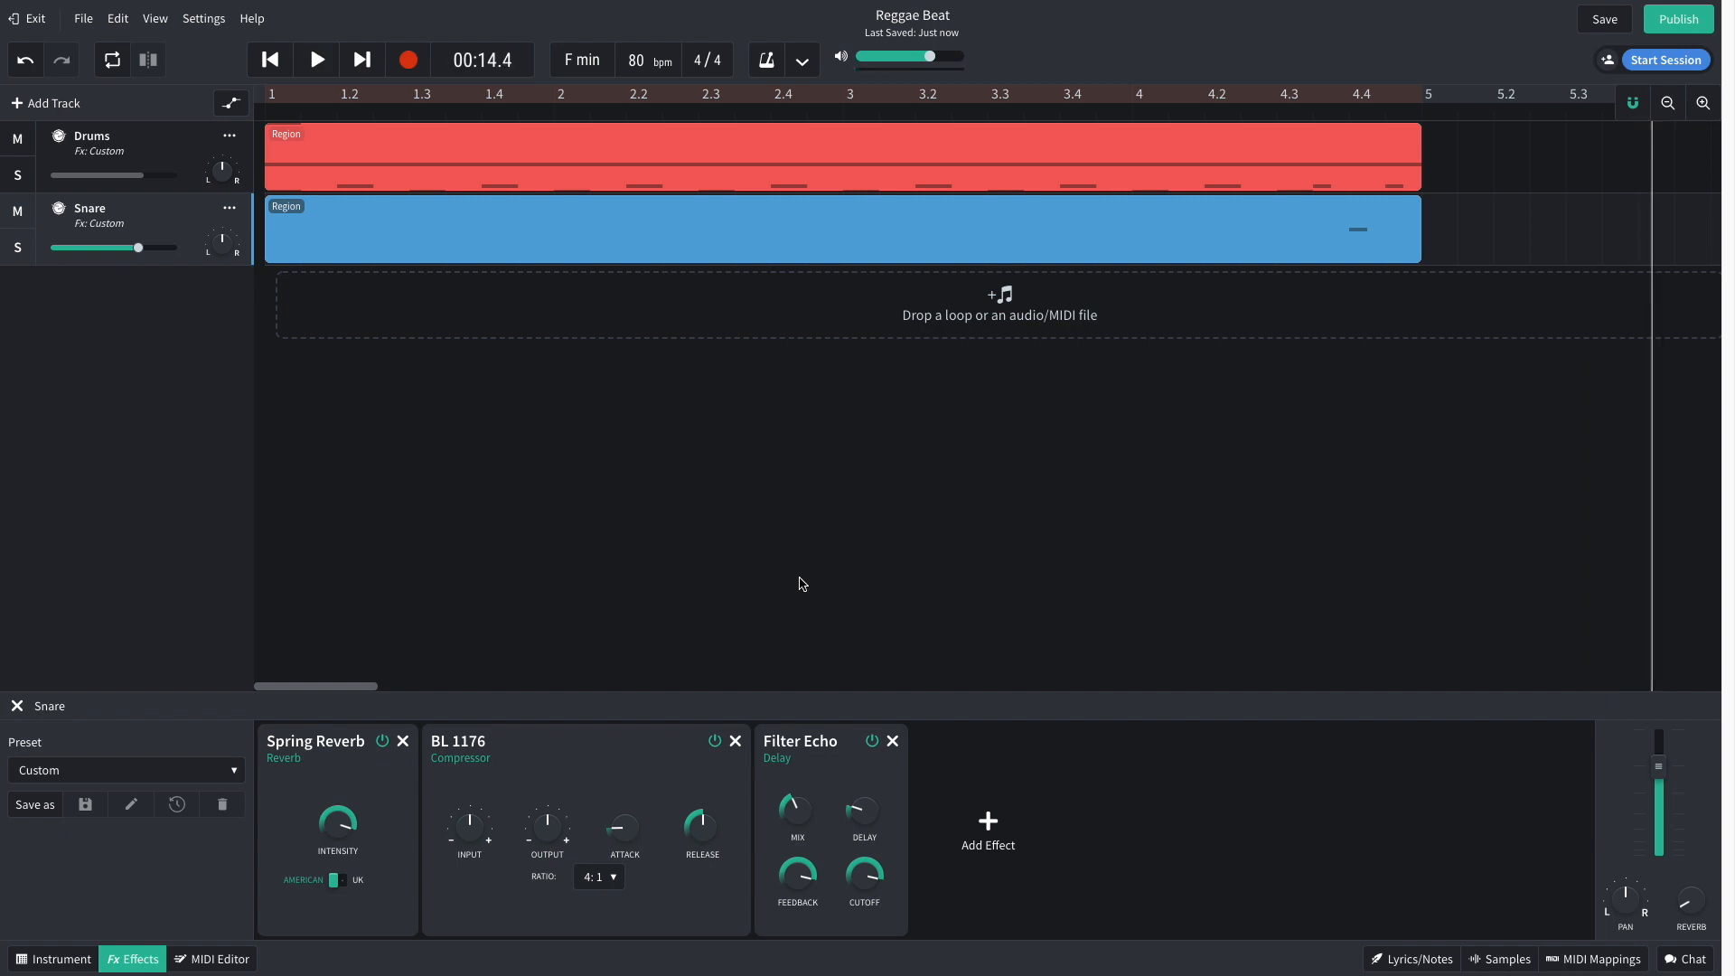
mouse_move(864, 810)
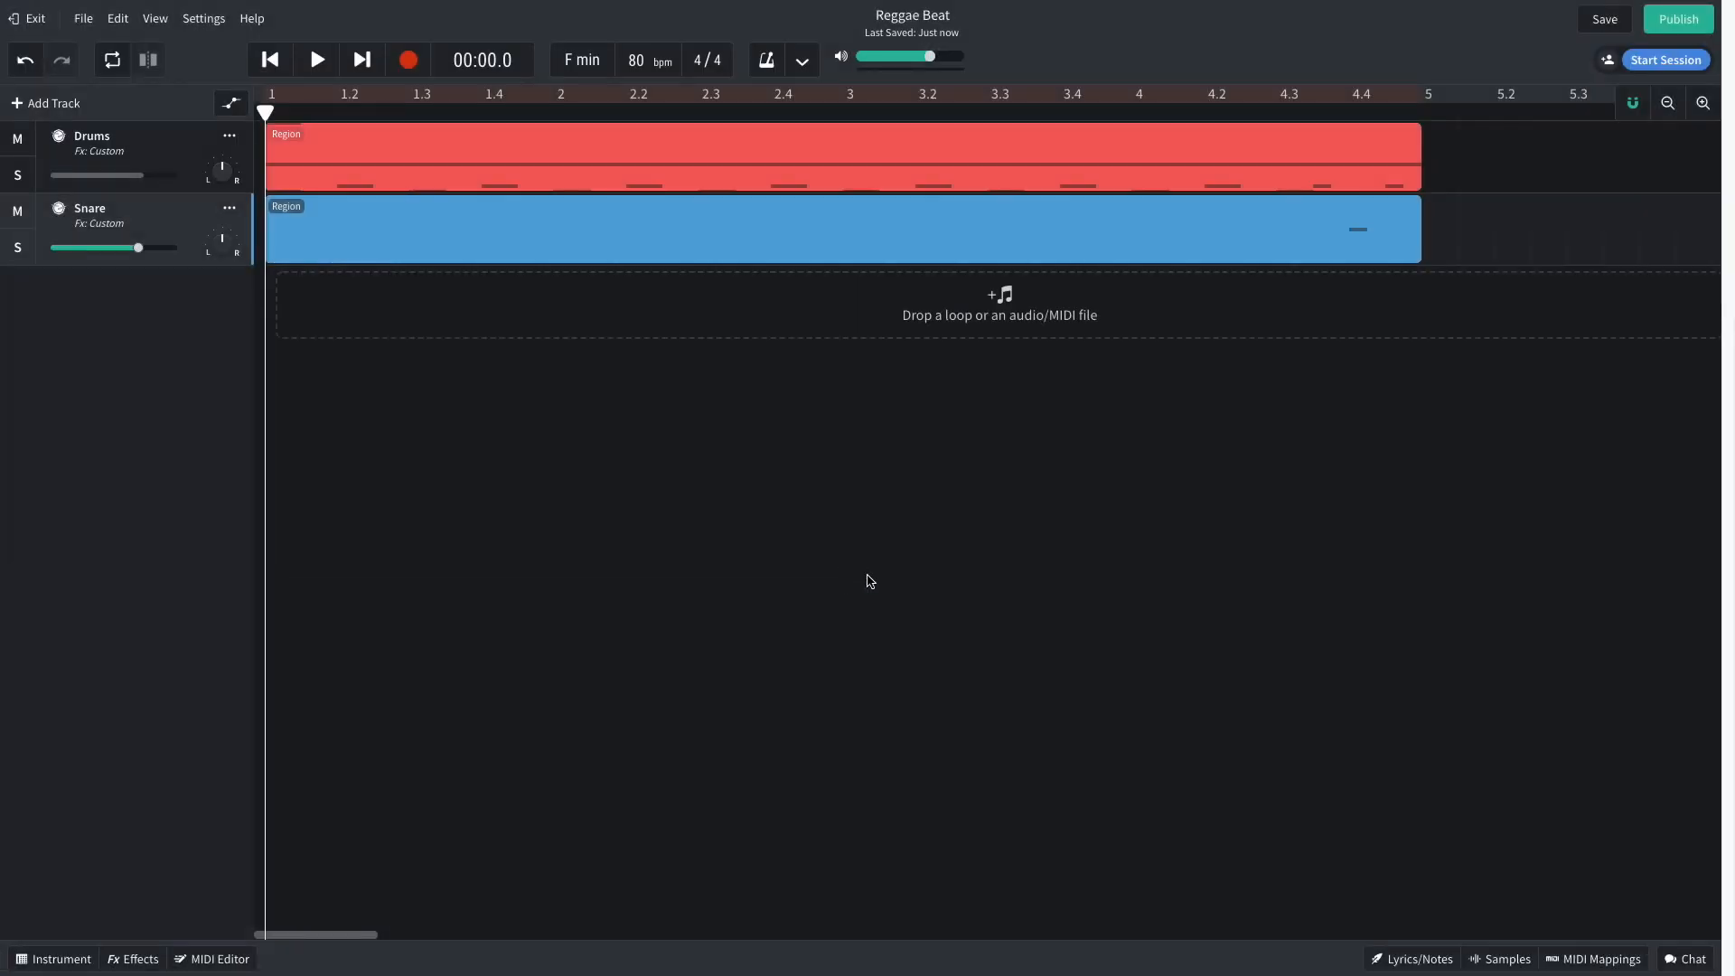
Step: Search the sample loops for "shaker" and place the Tropics Shaker loop on a new track at bar 1
left_click(1500, 959)
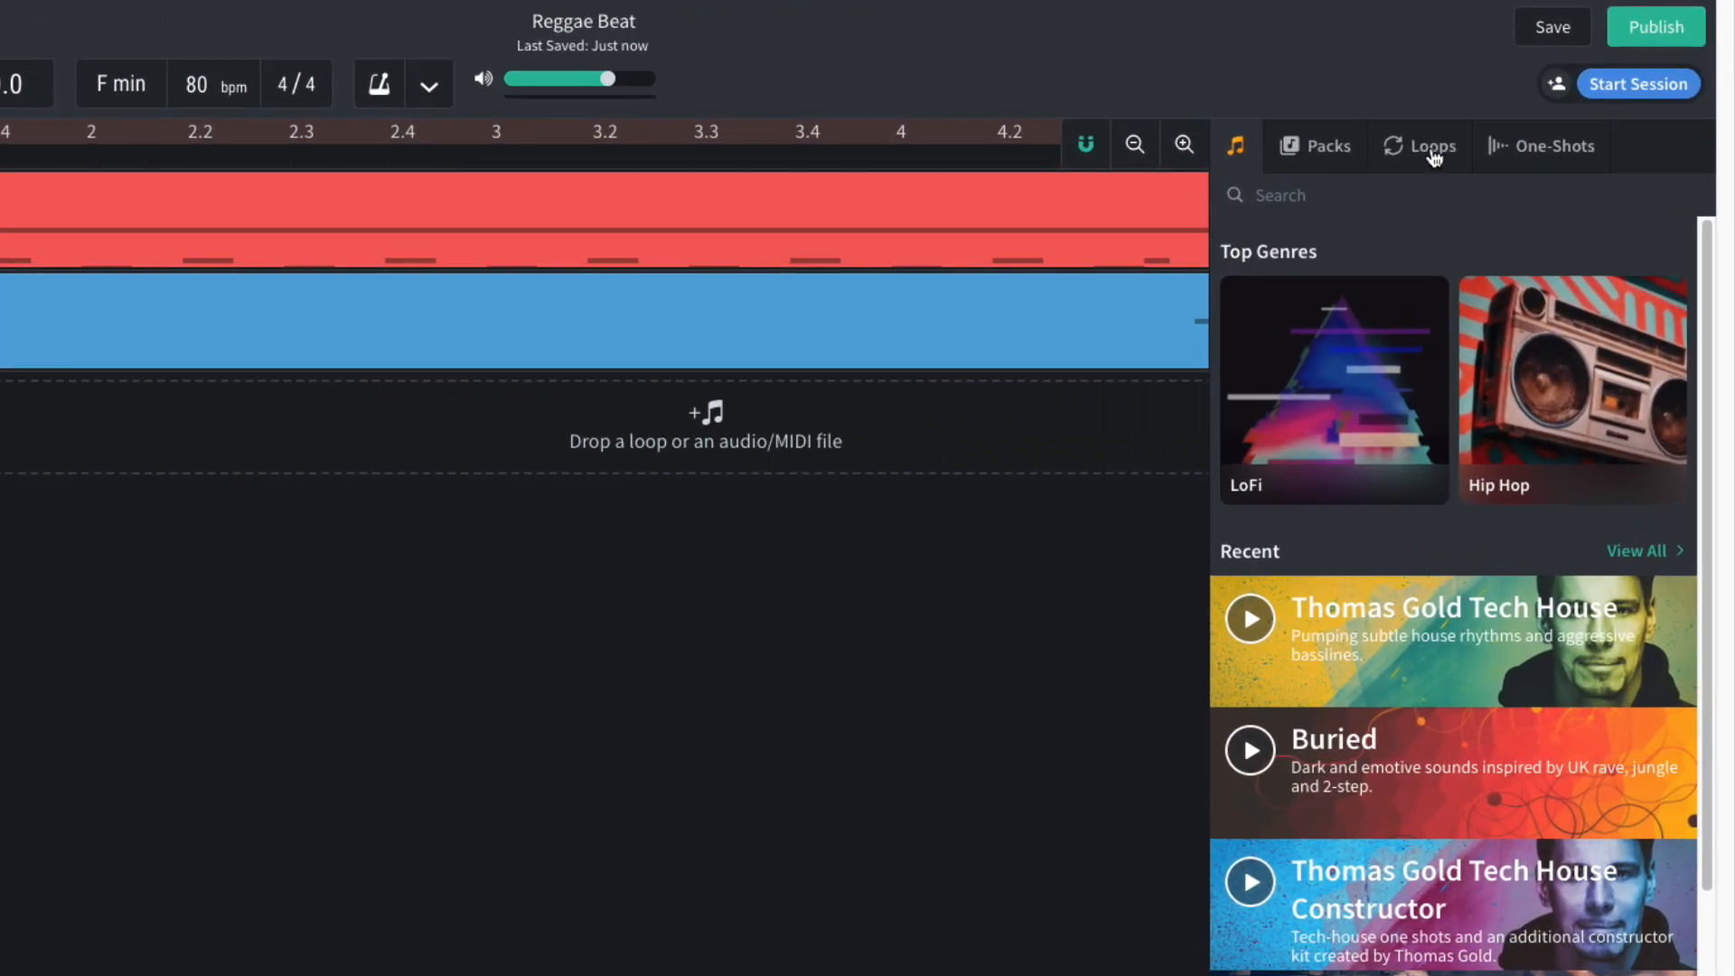
left_click(1522, 105)
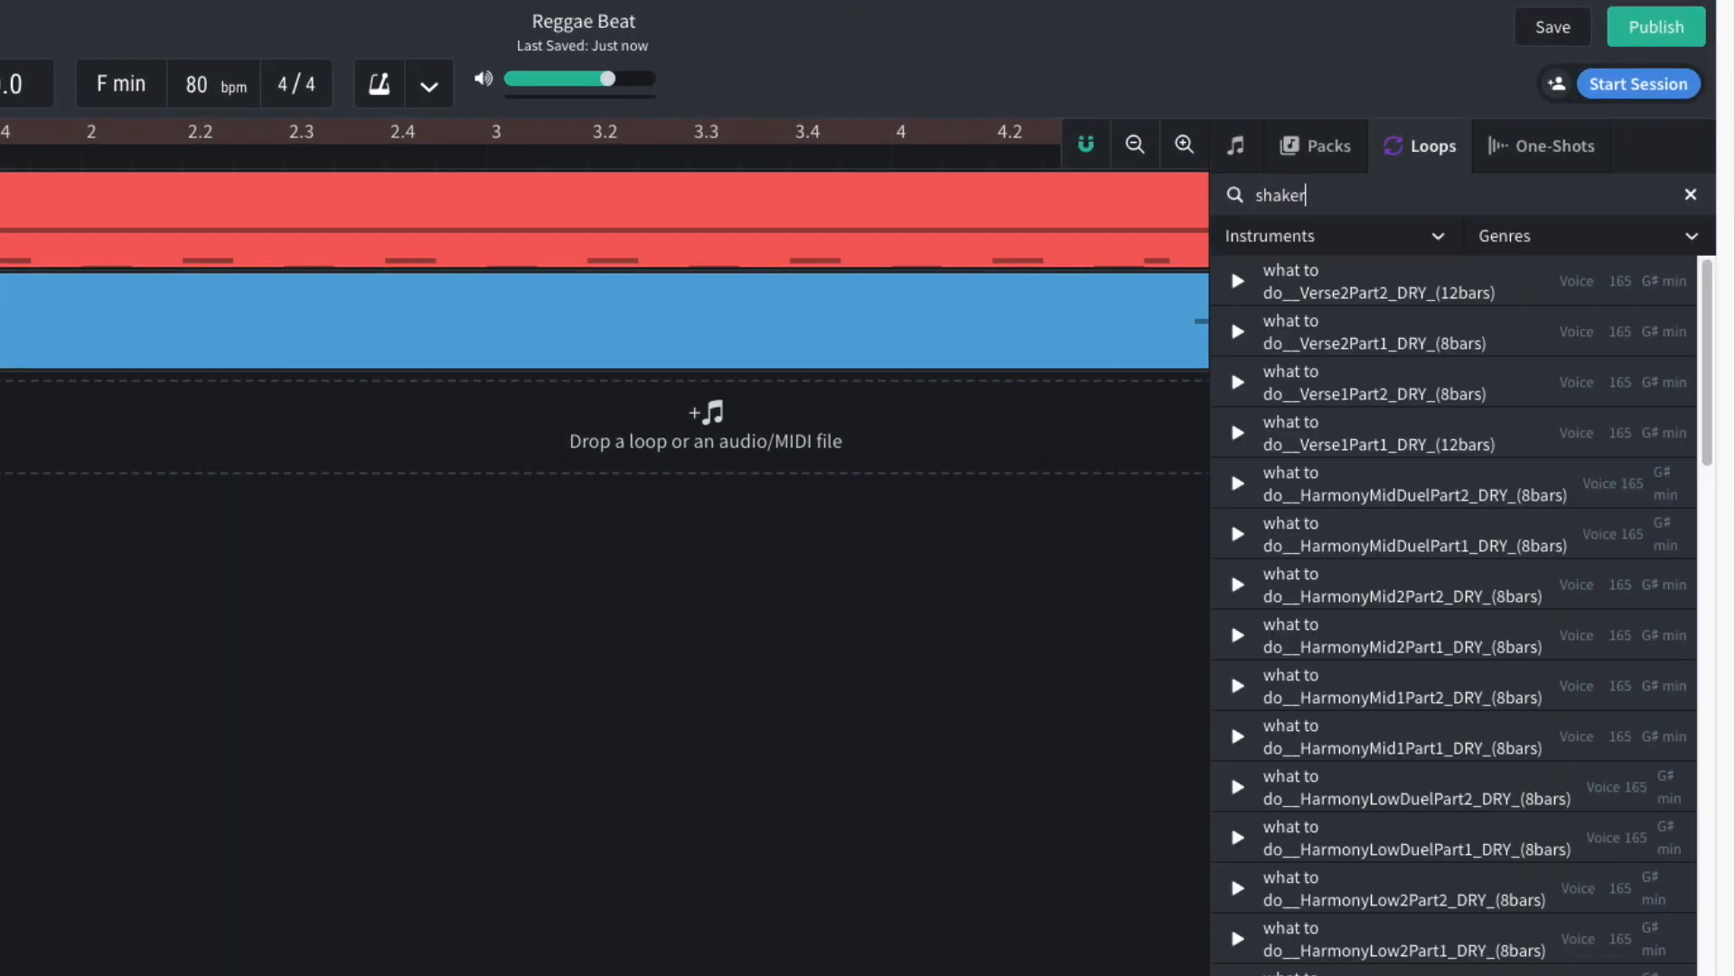
left_click_drag(1322, 333, 301, 291)
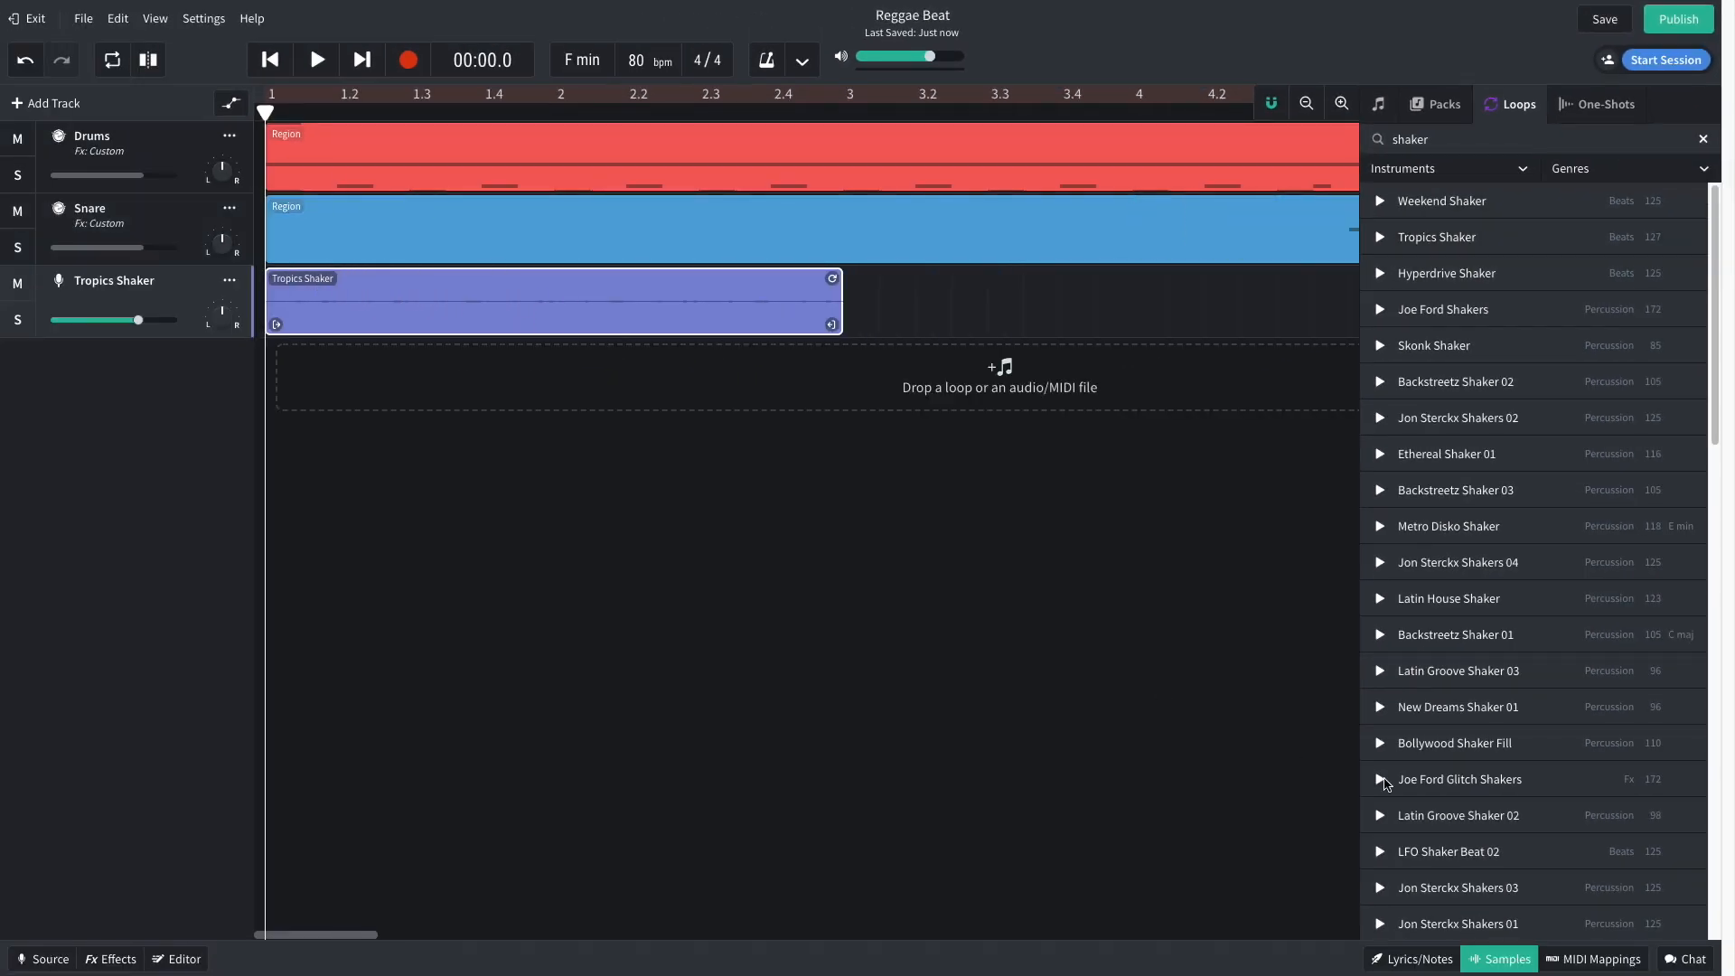
Step: Close the sample library, copy the Tropics Shaker loop to bar 3 to fill all four bars, and play the result
left_click(1482, 959)
left_click_drag(453, 296, 1019, 349)
key("space")
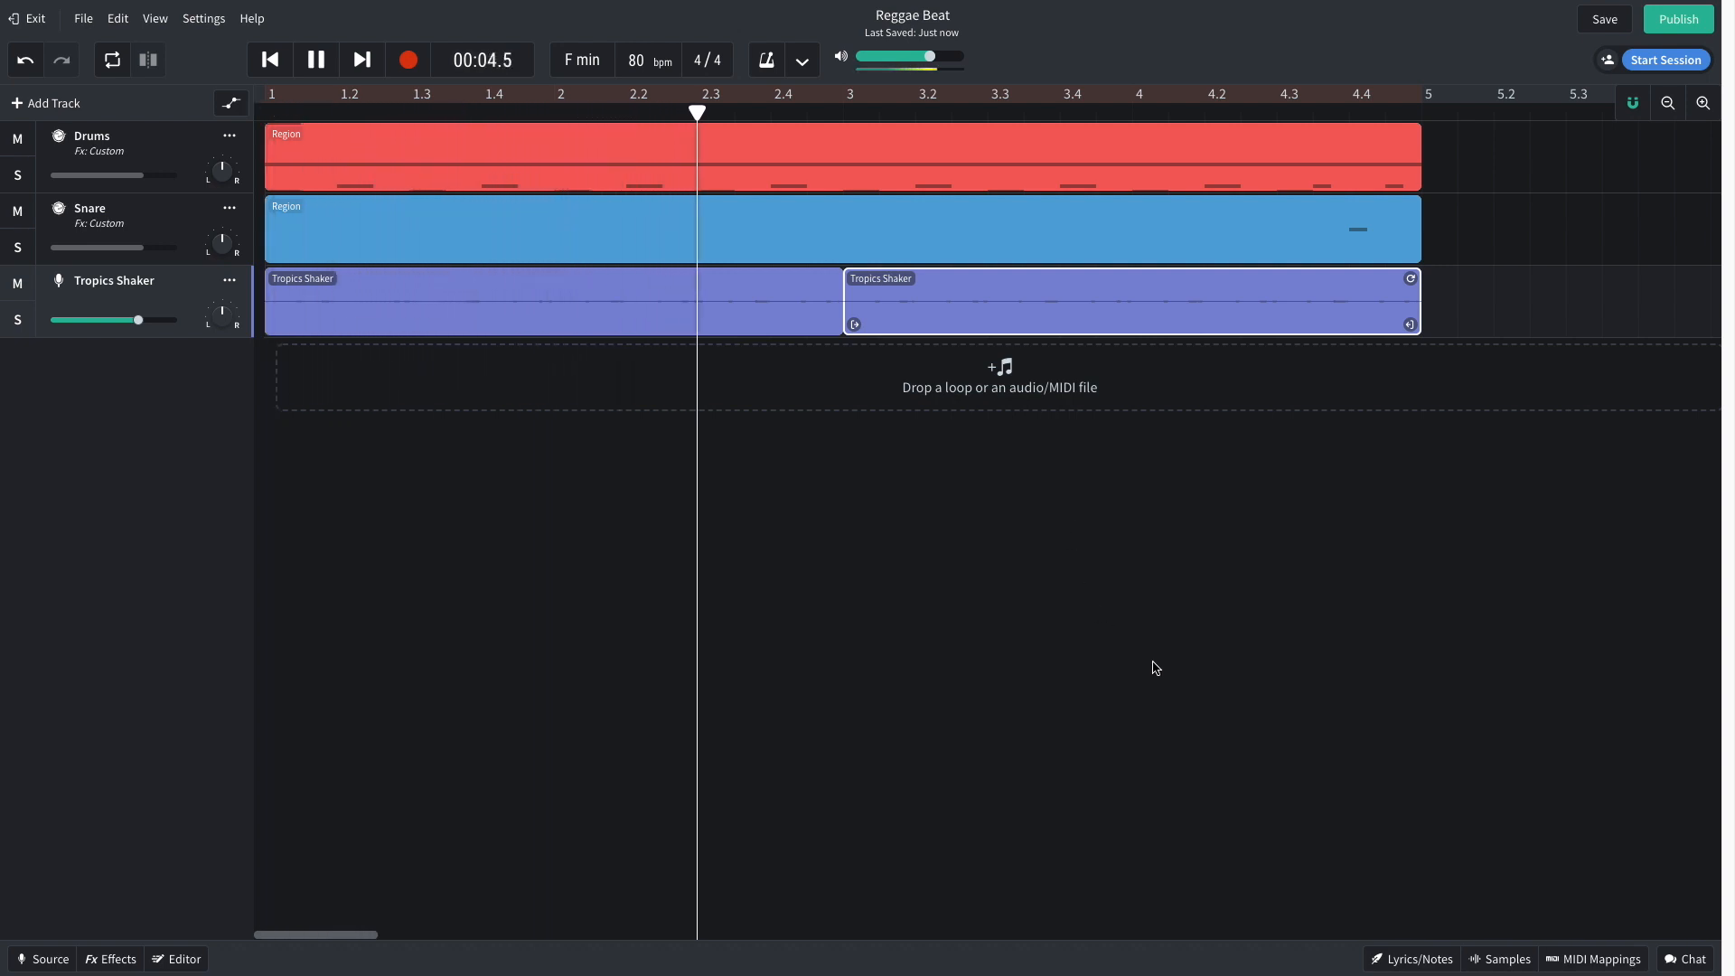
key("space")
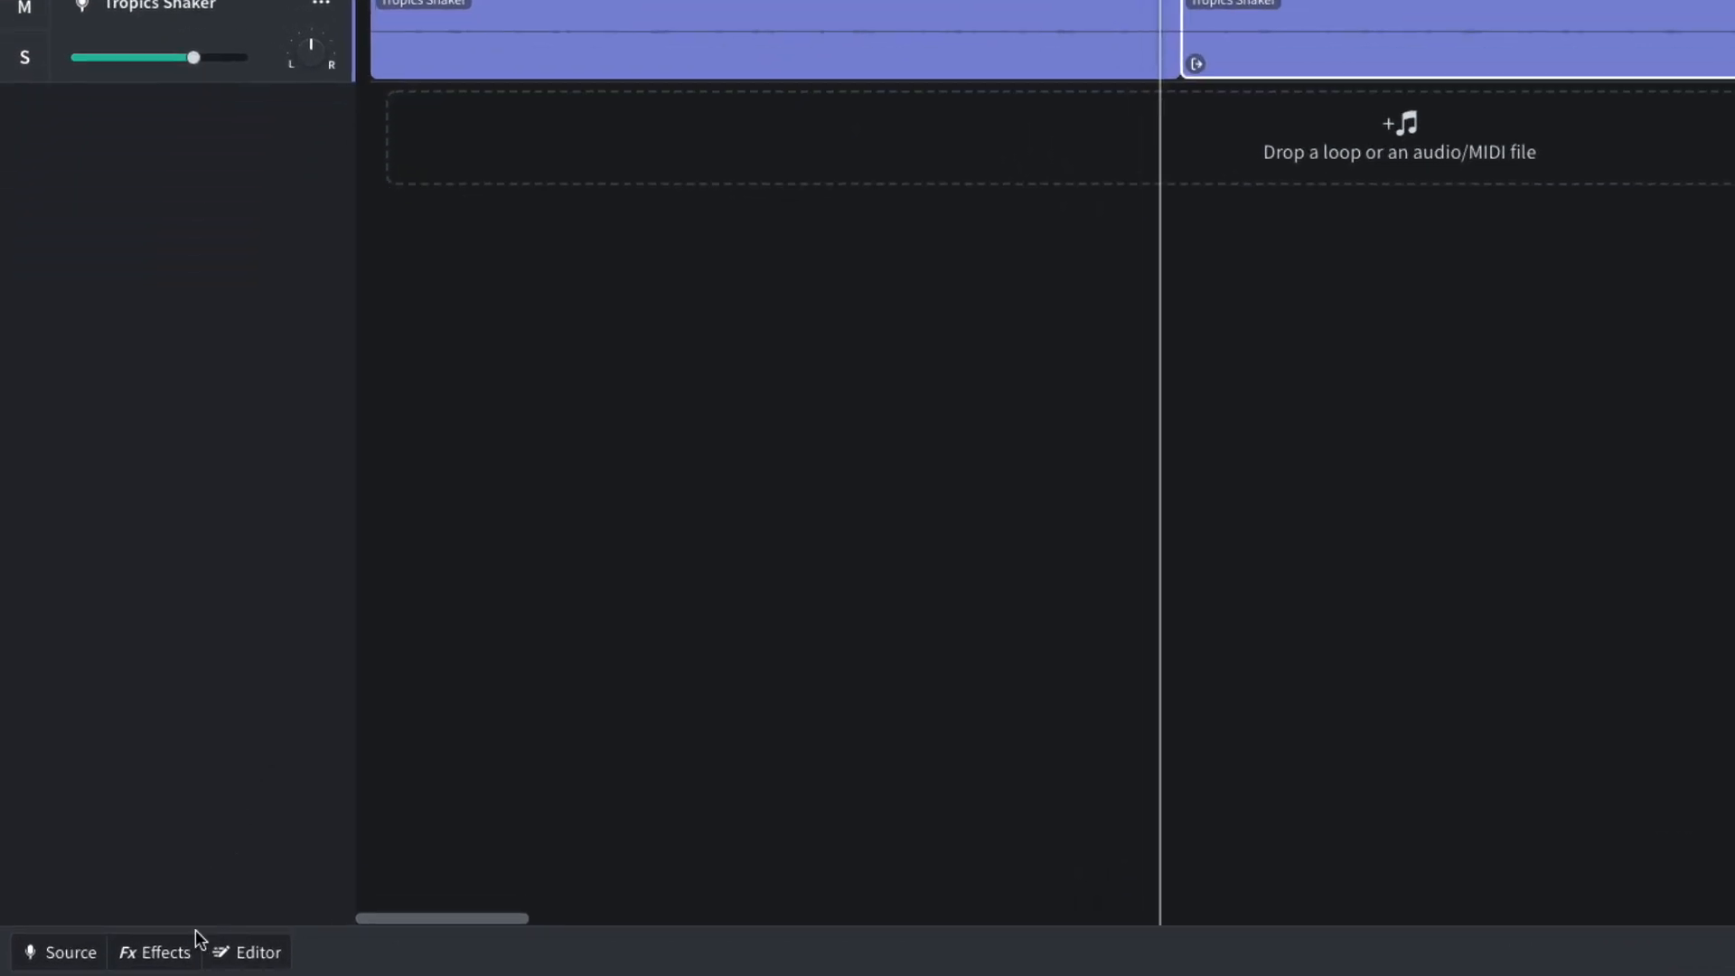
Step: Add a BL 1176 compressor to the Tropics Shaker track and play the beat with it
left_click(126, 958)
left_click(332, 832)
mouse_move(338, 832)
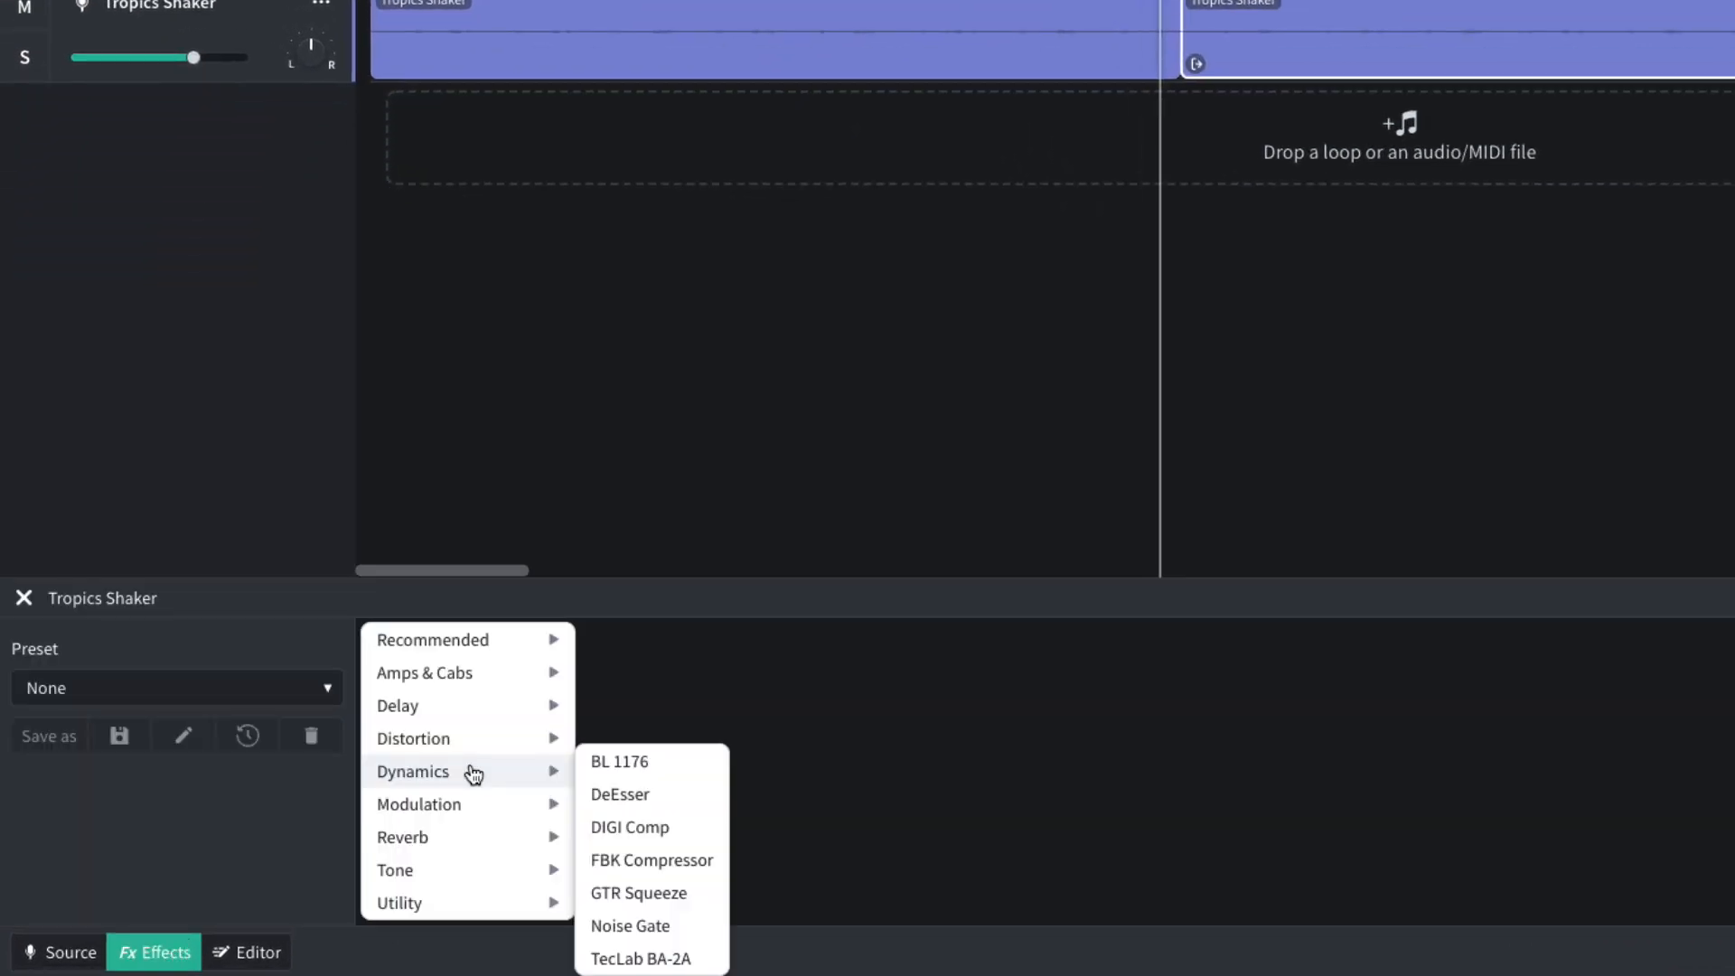
left_click(623, 763)
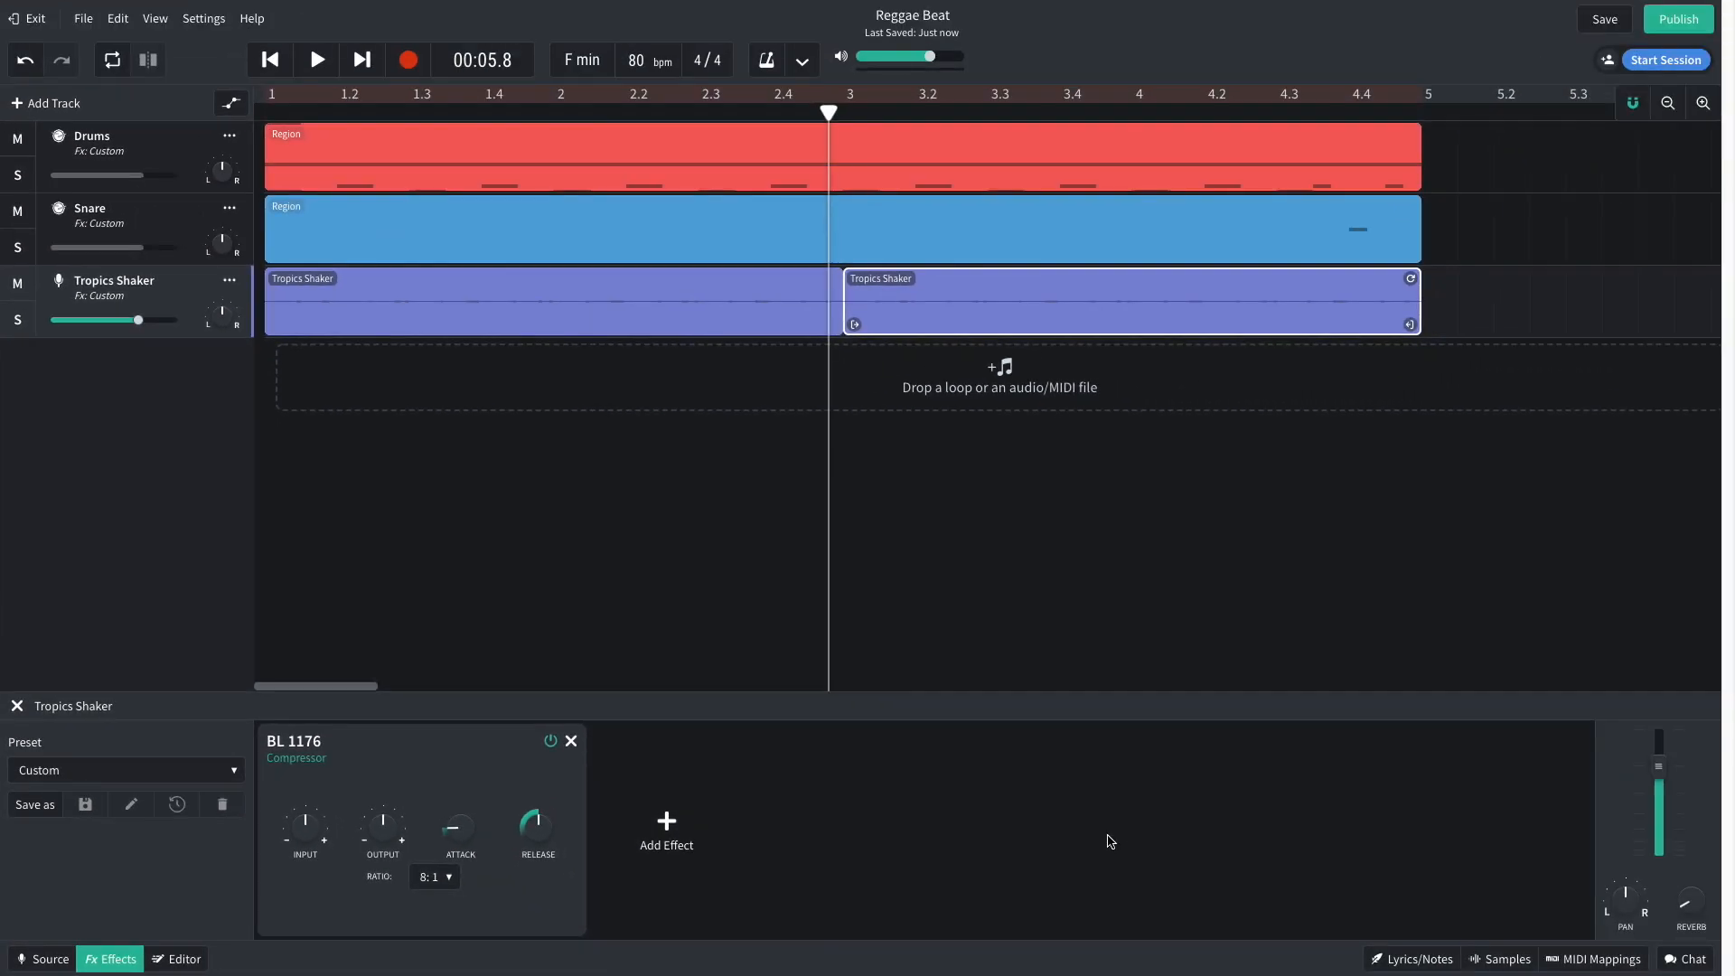
key("space")
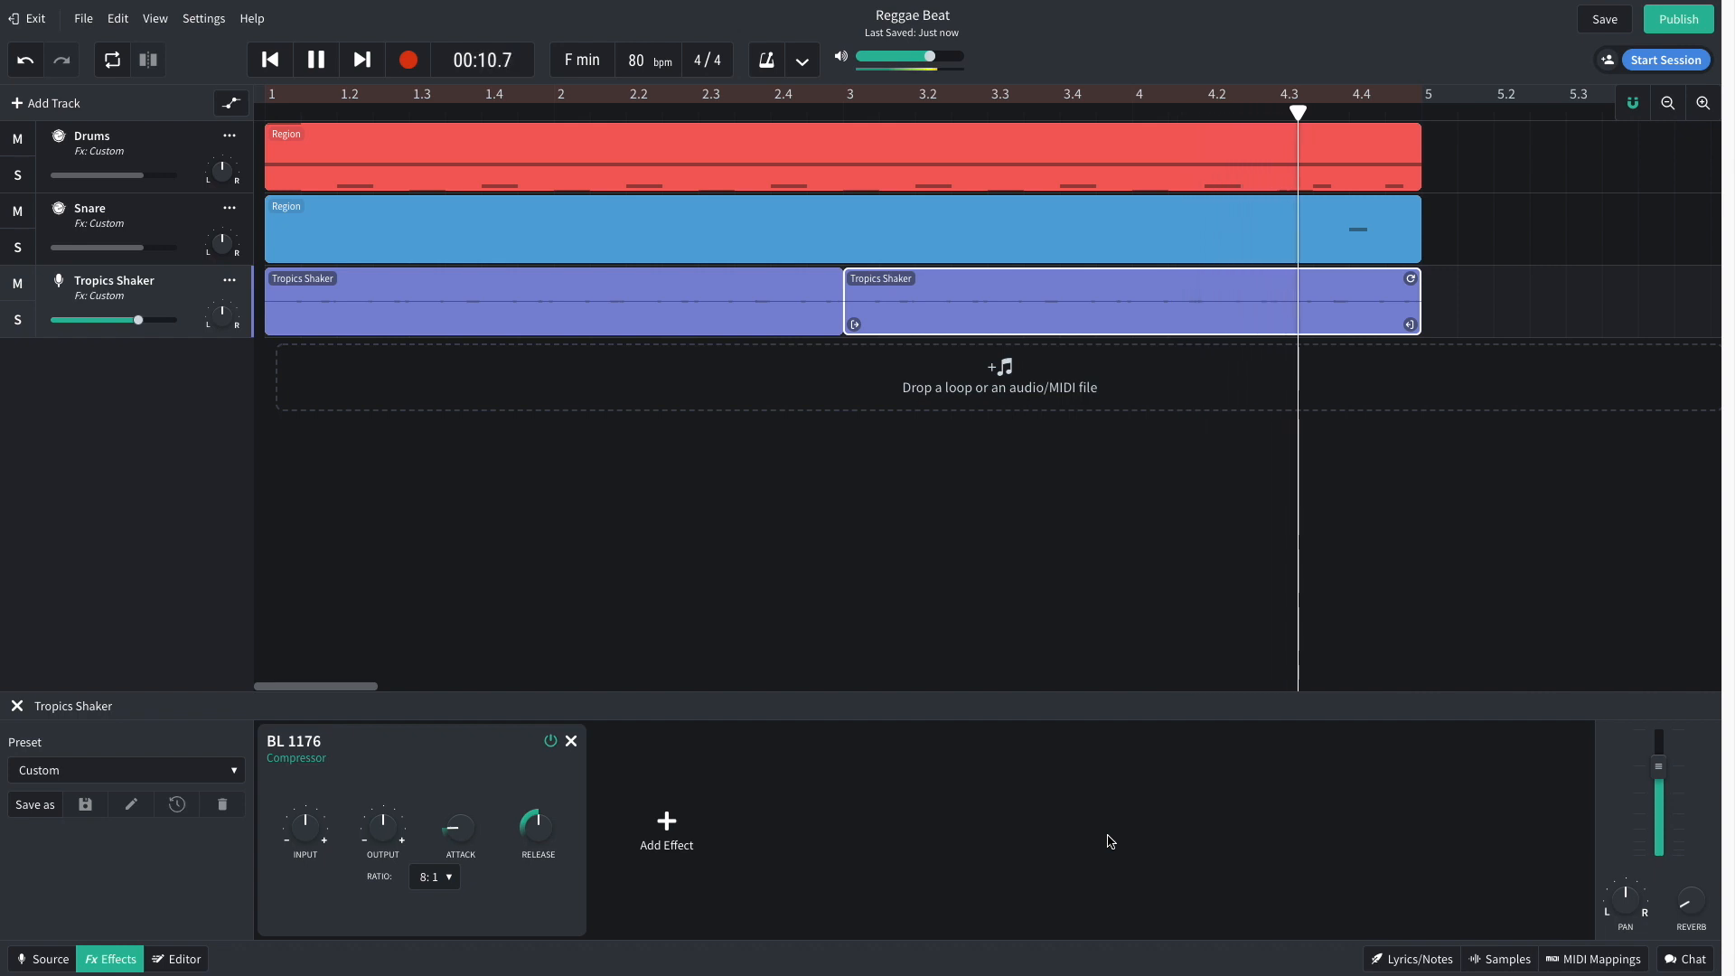
key("space")
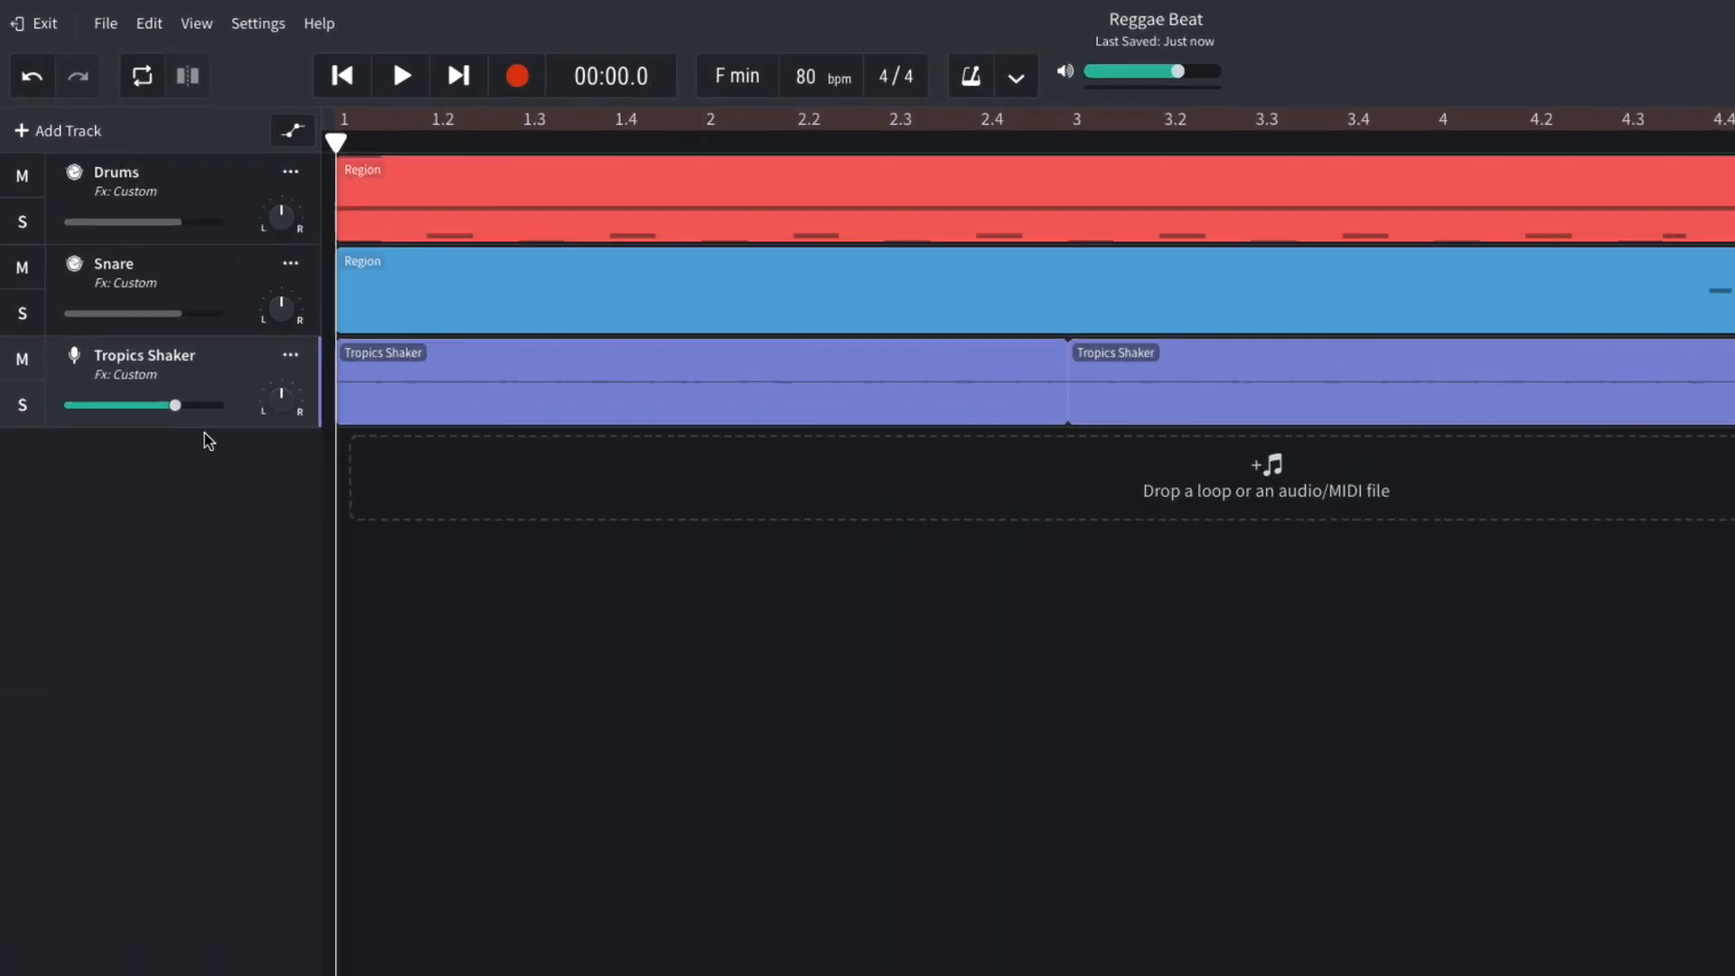
Step: Lower the volume of the Tropics Shaker, Snare and Drums tracks slightly
mouse_move(142, 327)
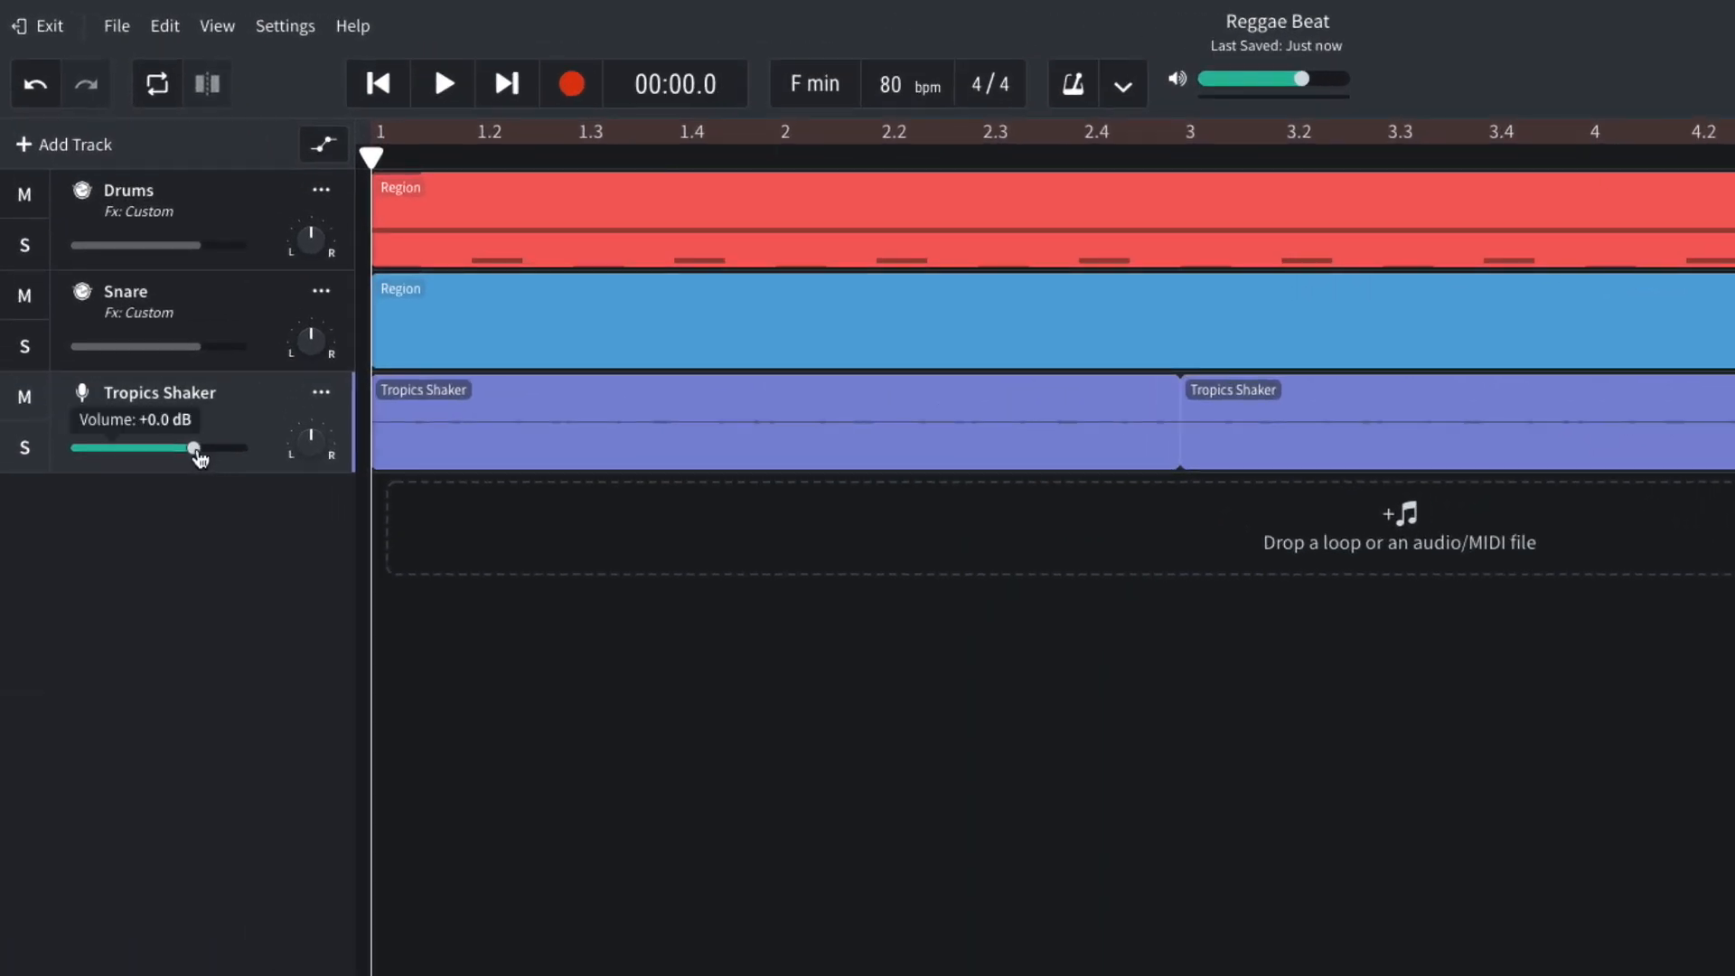
left_click(191, 348)
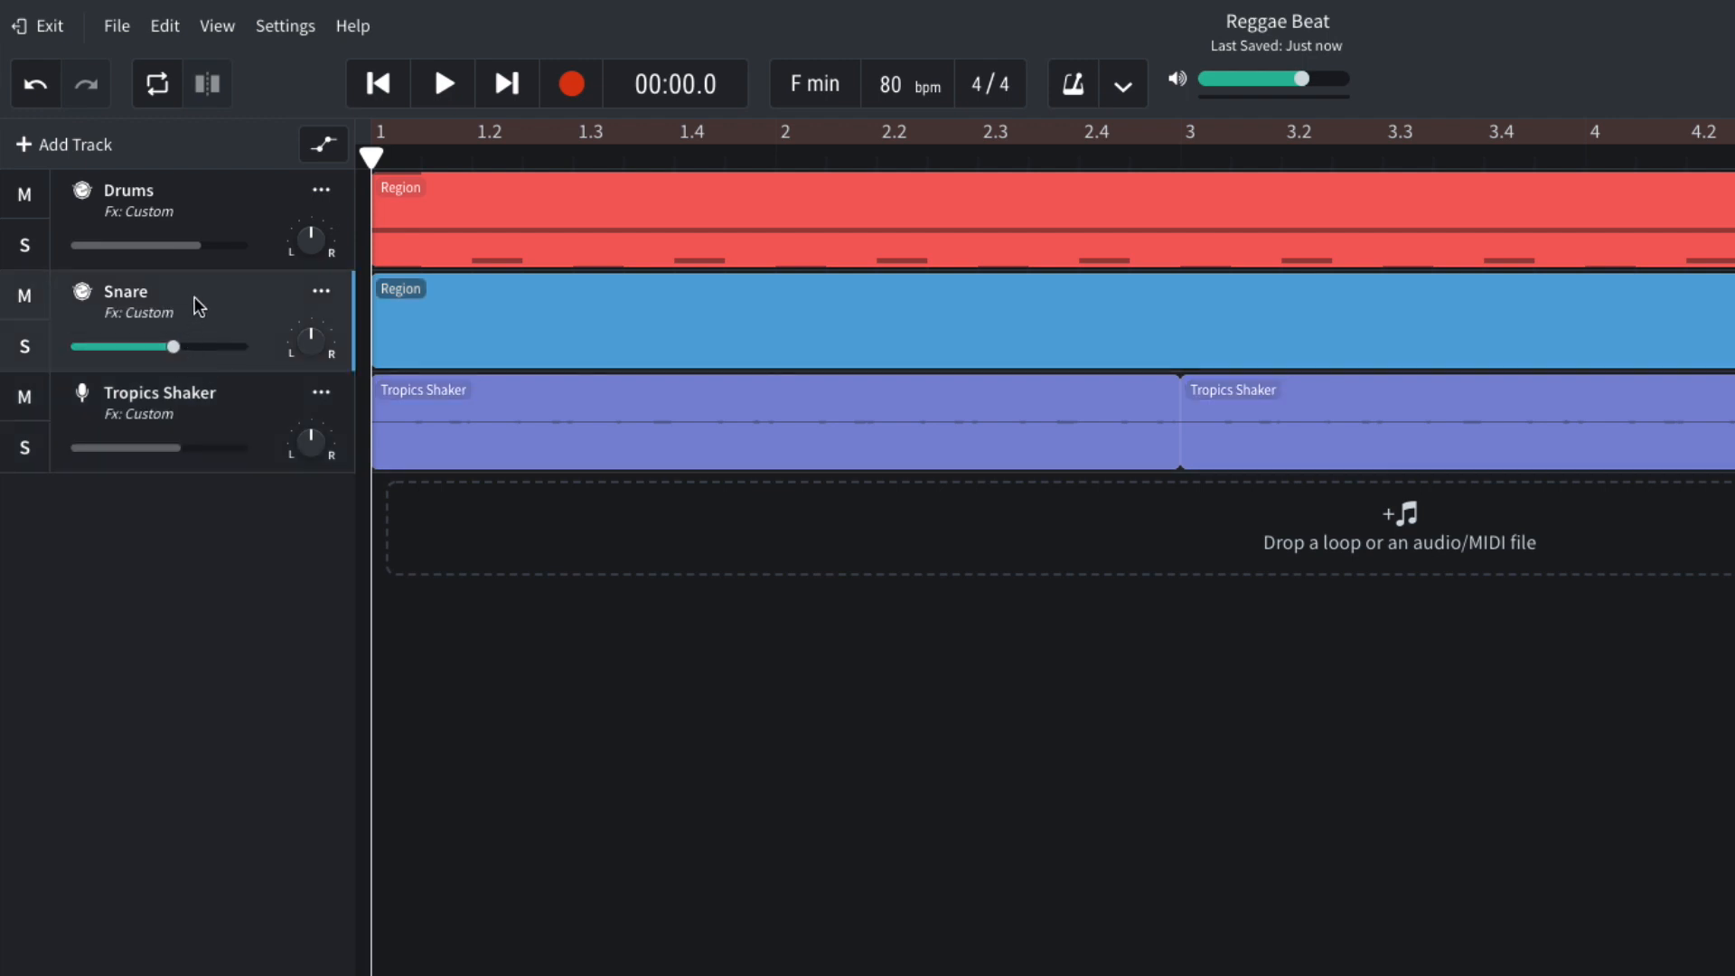
left_click_drag(202, 248, 175, 248)
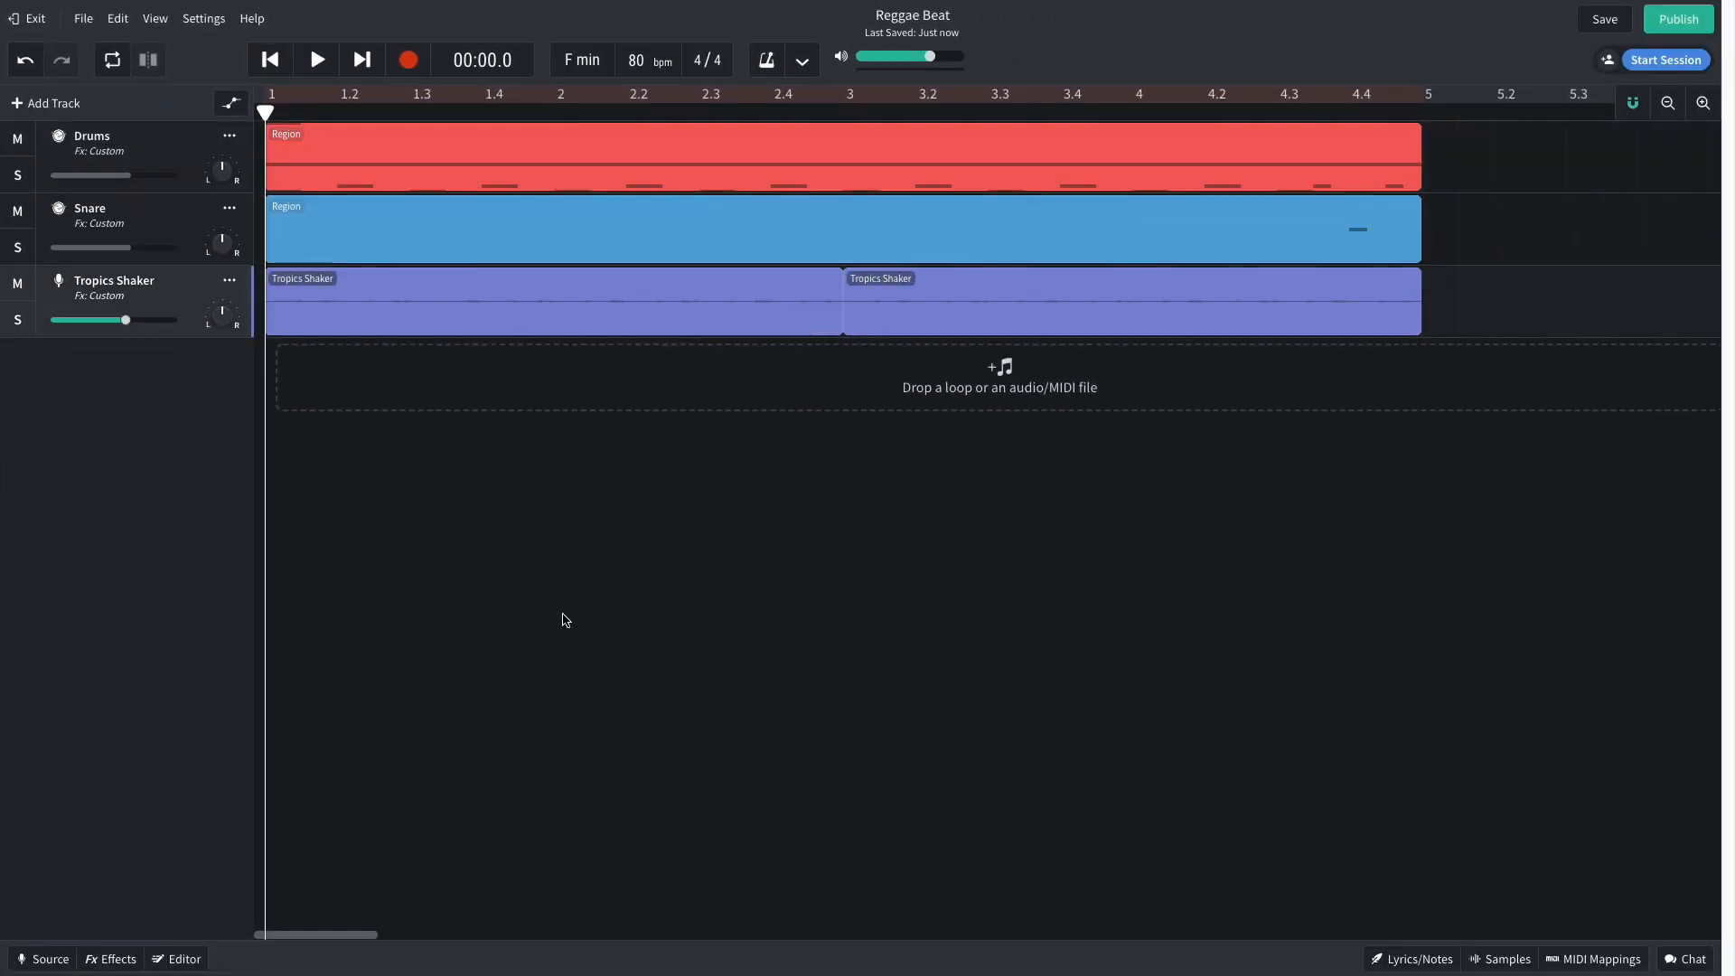
Step: Add an instrument track with the '62 P-Bass electric bass and play the beat with the bass line
left_click(67, 110)
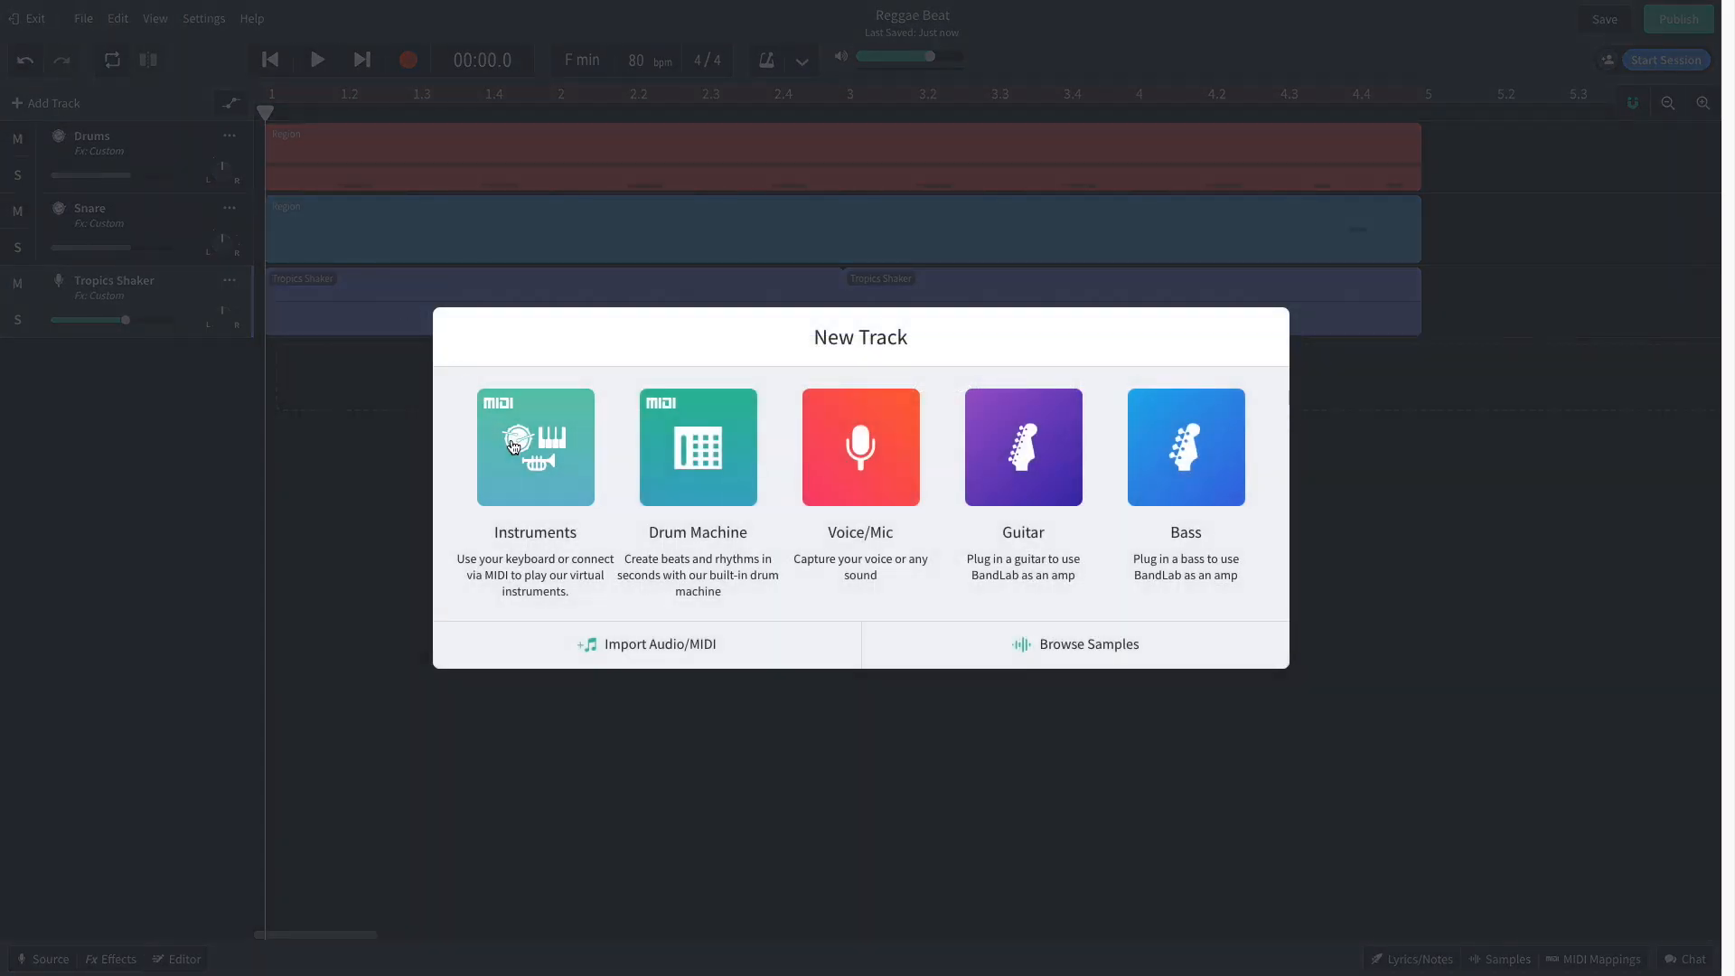
left_click(538, 452)
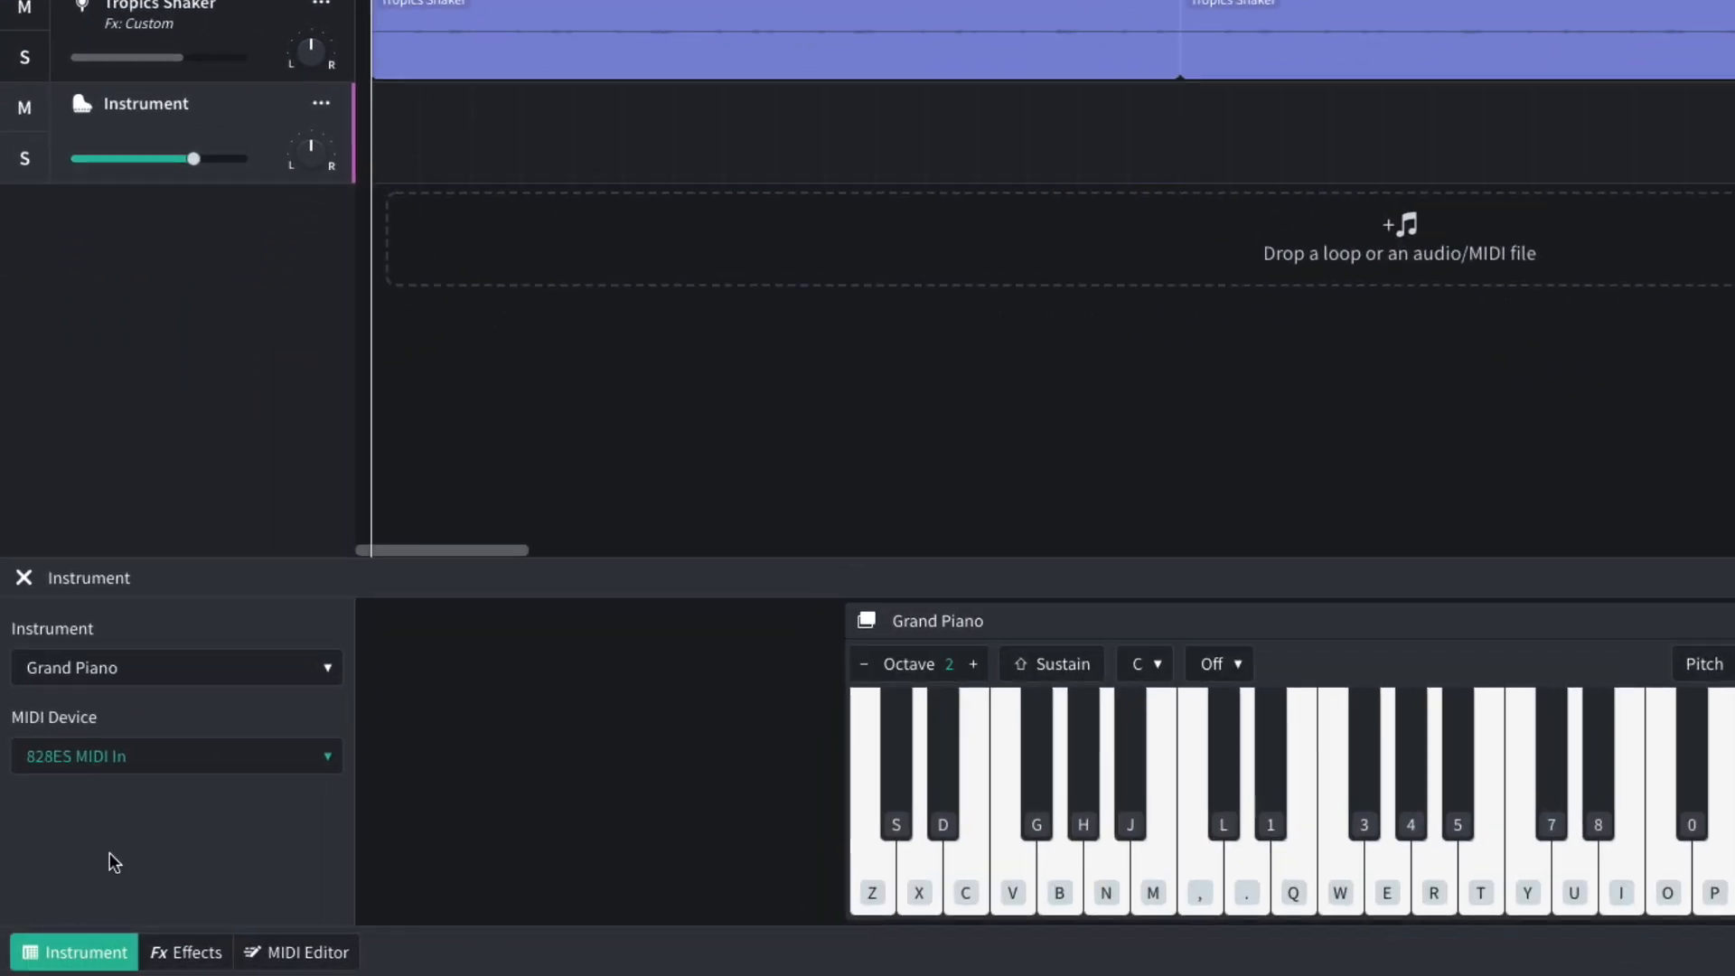
left_click(162, 673)
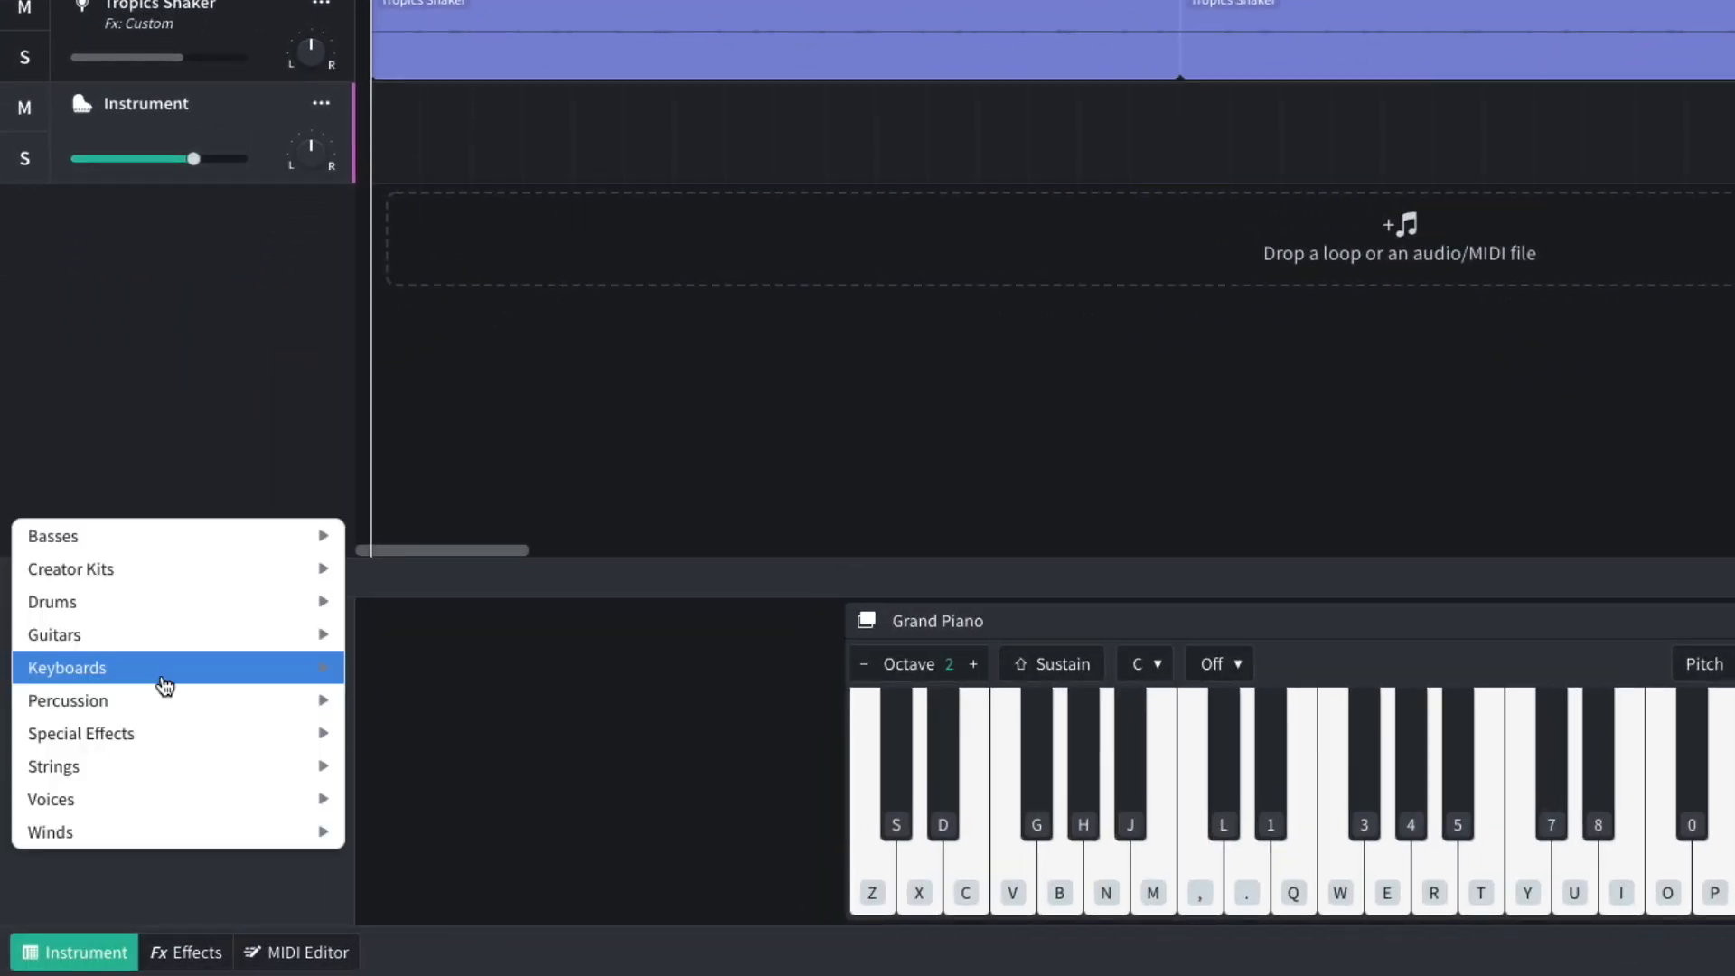
mouse_move(192, 555)
mouse_move(399, 604)
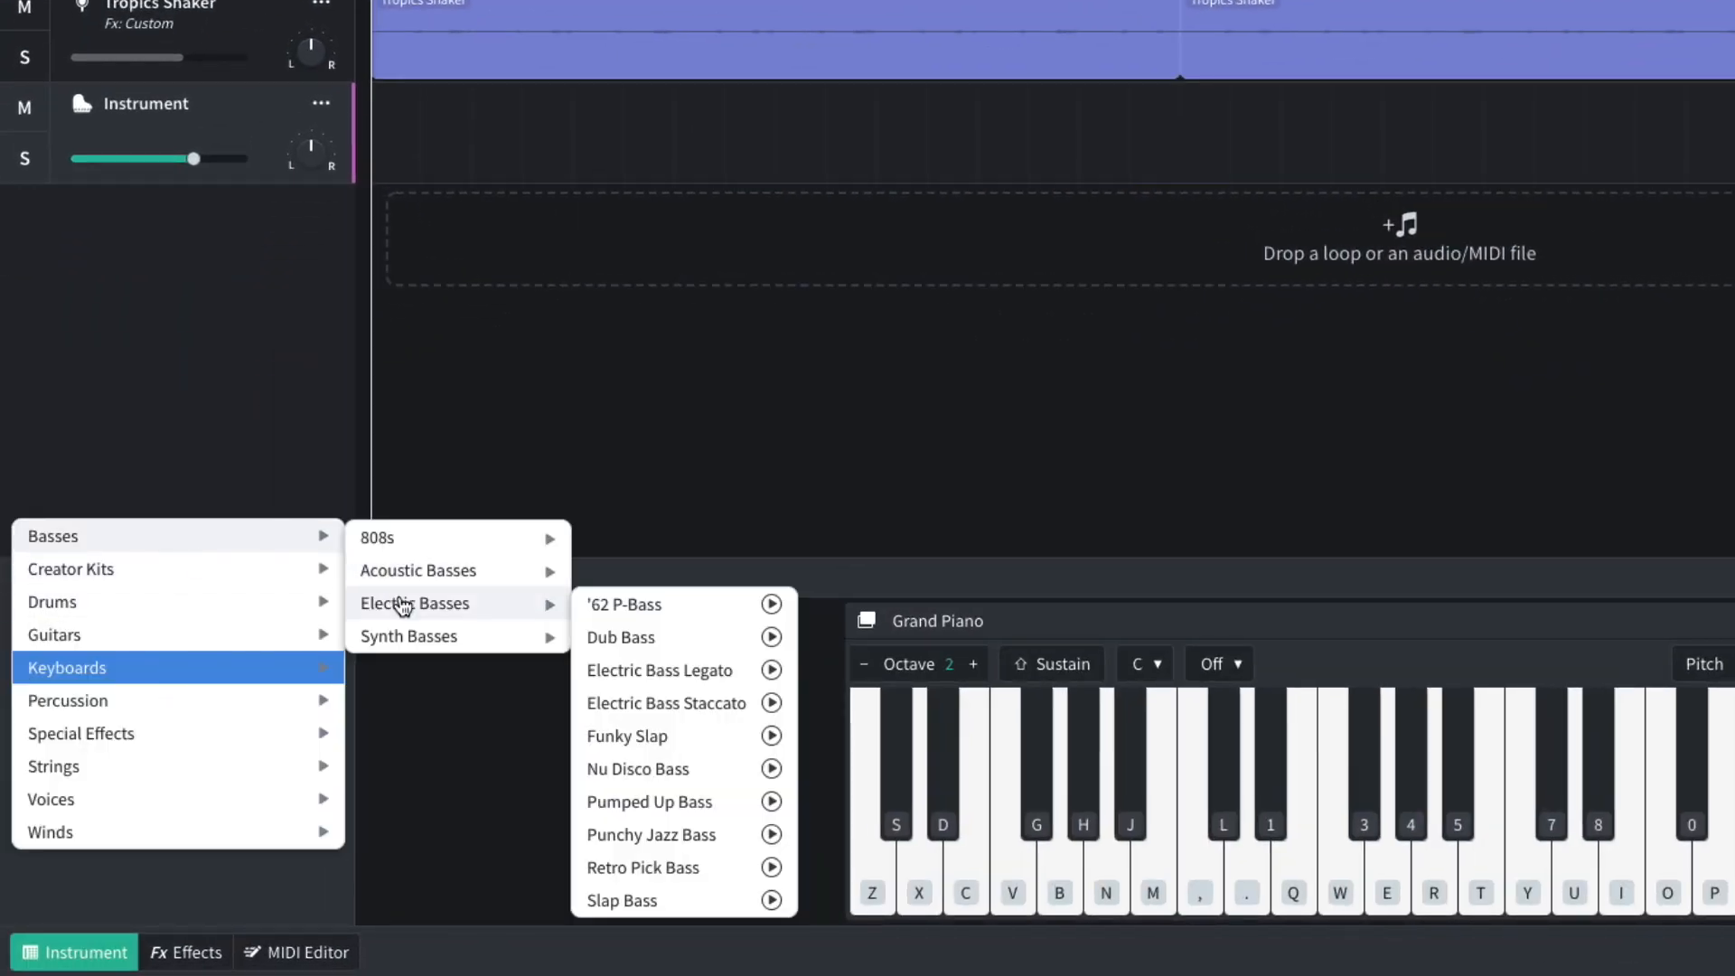
left_click(665, 608)
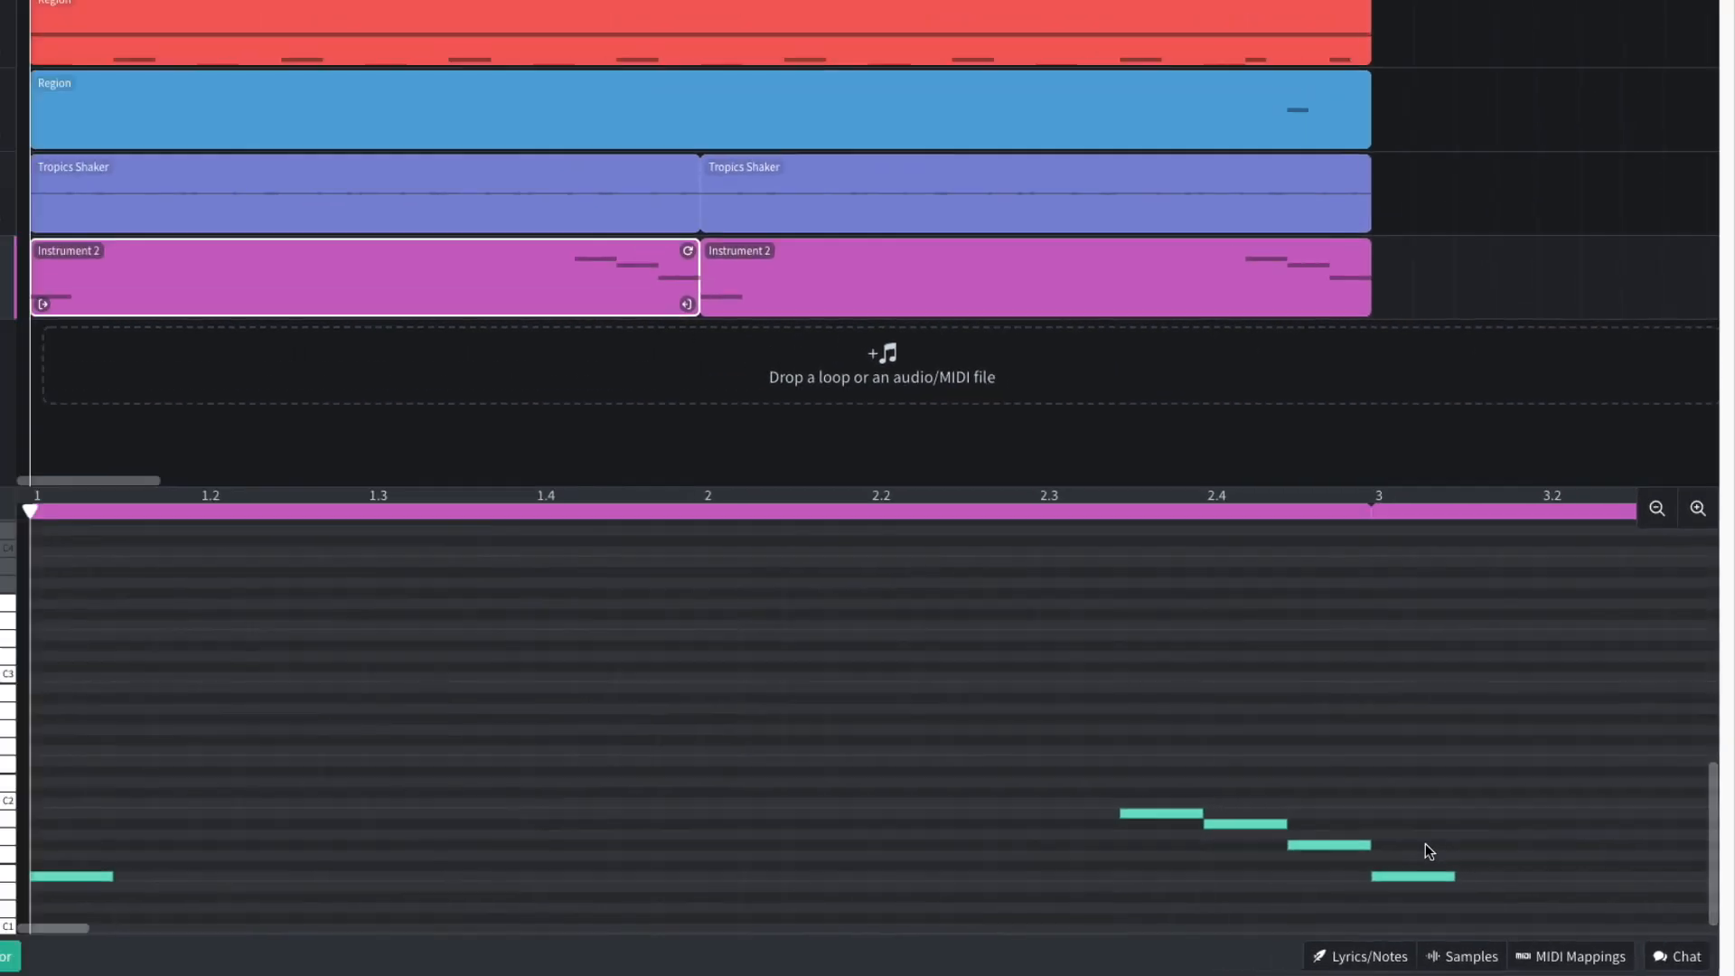
key("space")
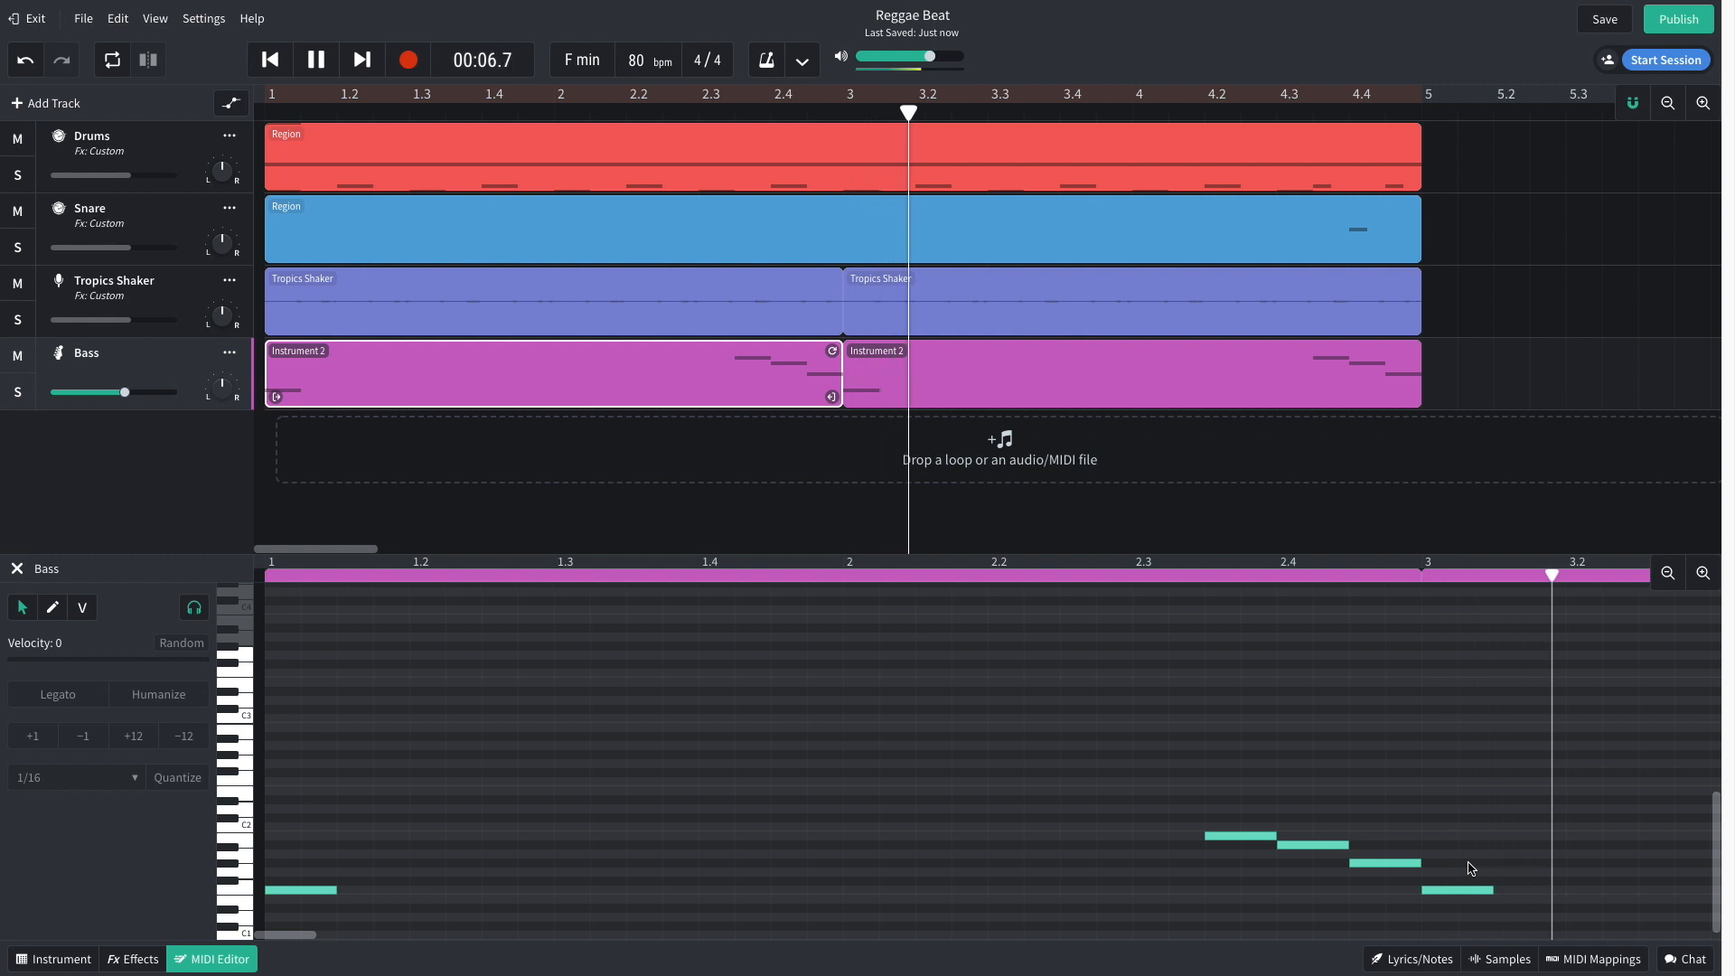
key("space")
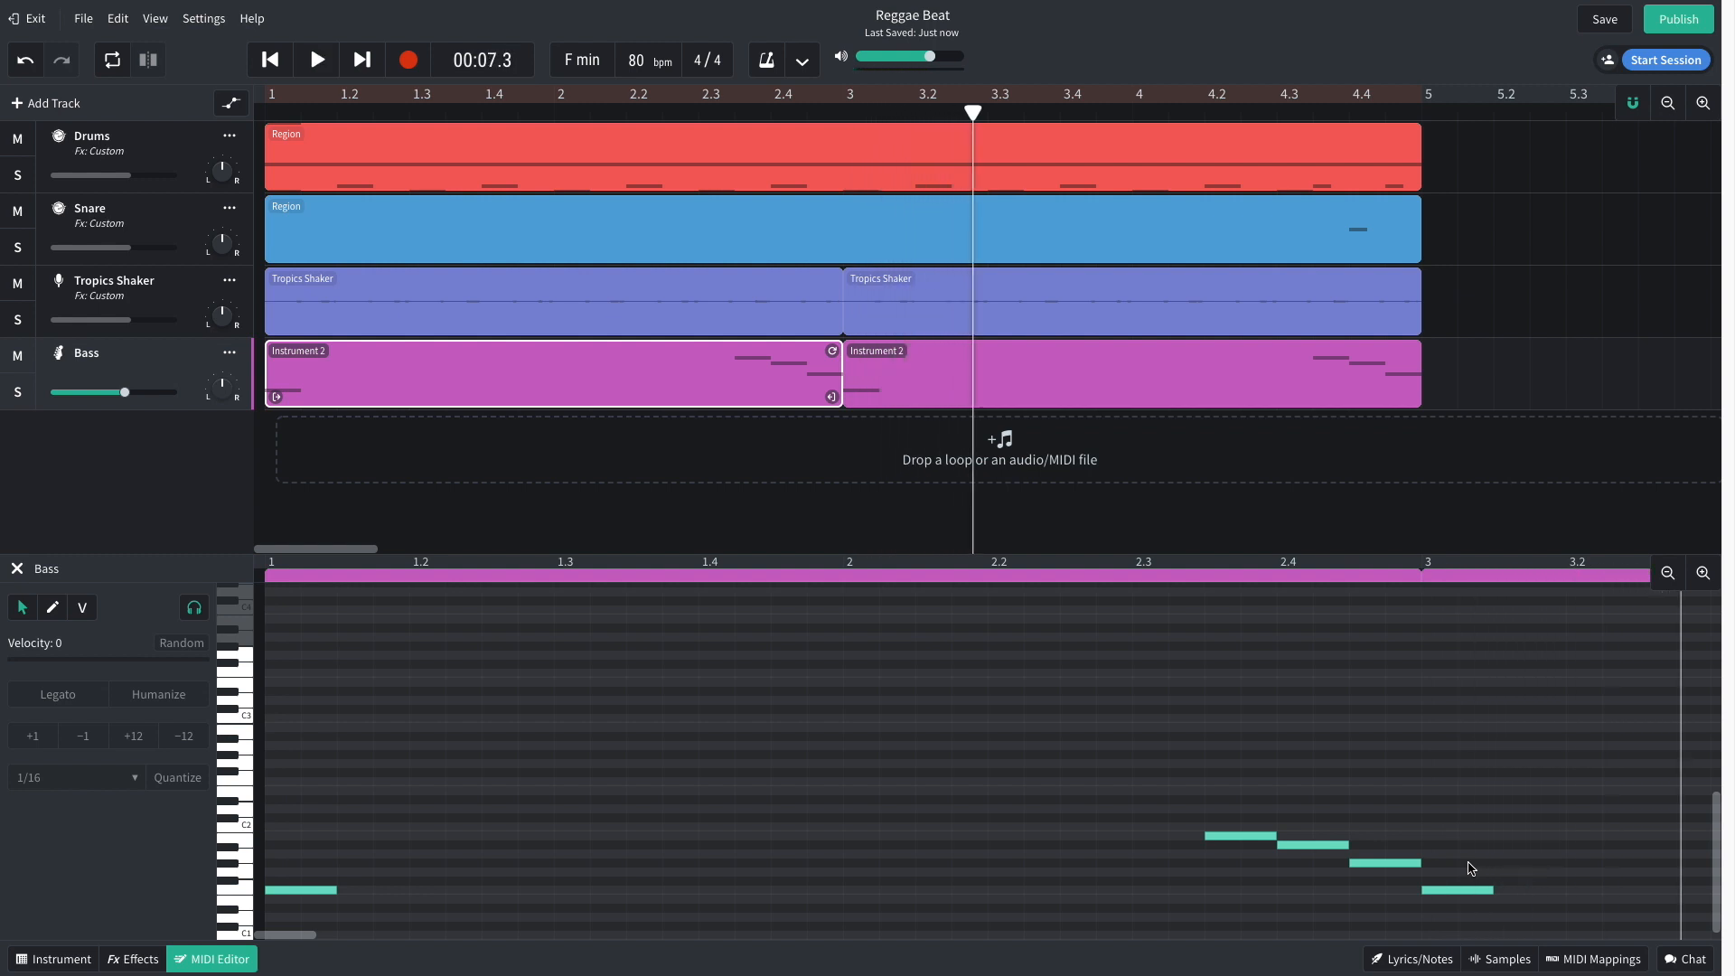
Step: Add a lowpass Multi Filter to the Bass track, with its frequency at about 195 Hz and its Q lowered
left_click(133, 959)
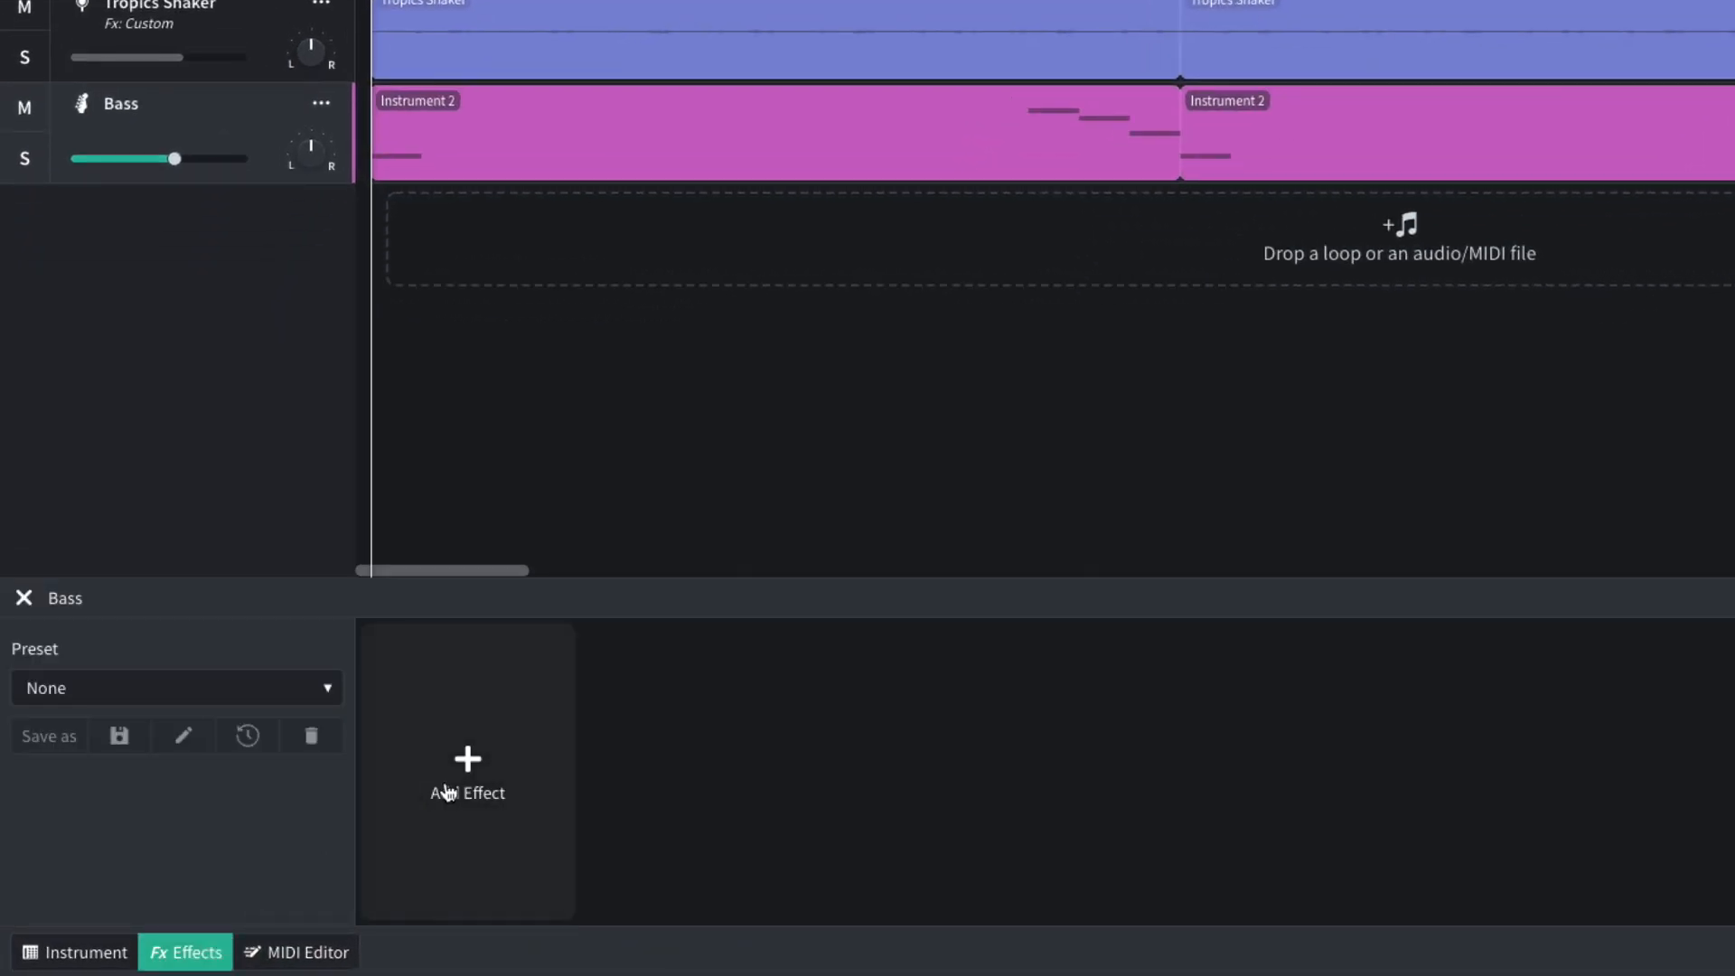
left_click(447, 793)
mouse_move(503, 881)
left_click(600, 937)
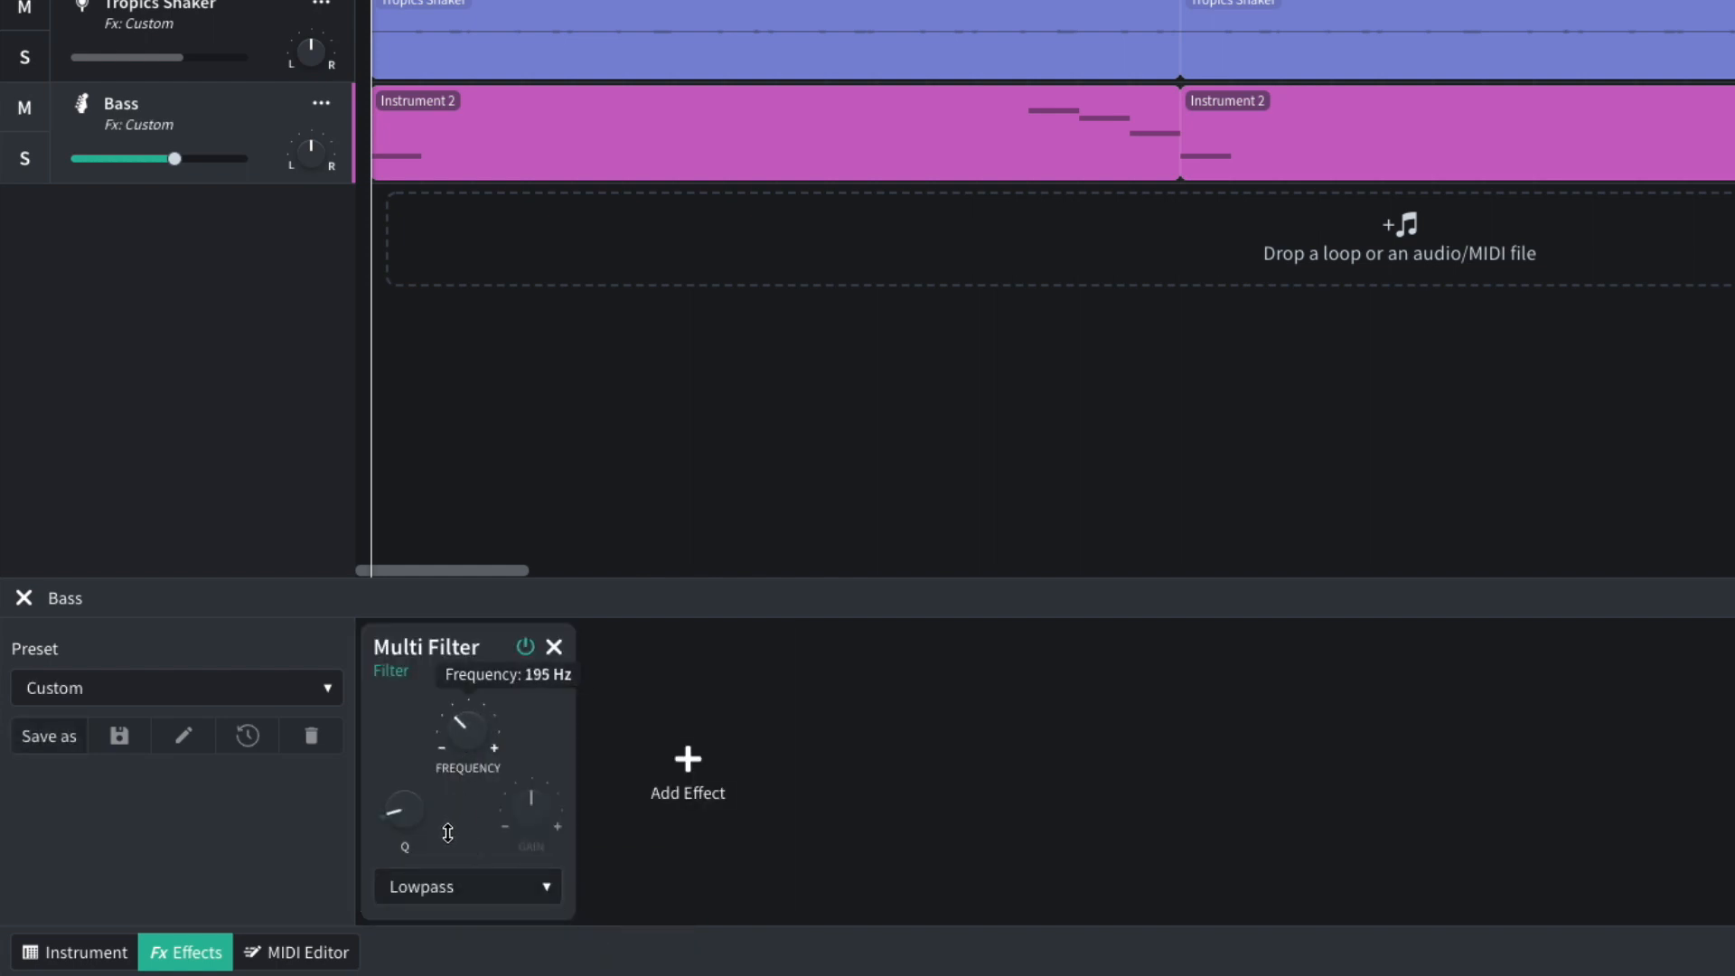
Step: Add a BL 1176 compressor after the Multi Filter on the Bass track and play the beat
left_click(710, 785)
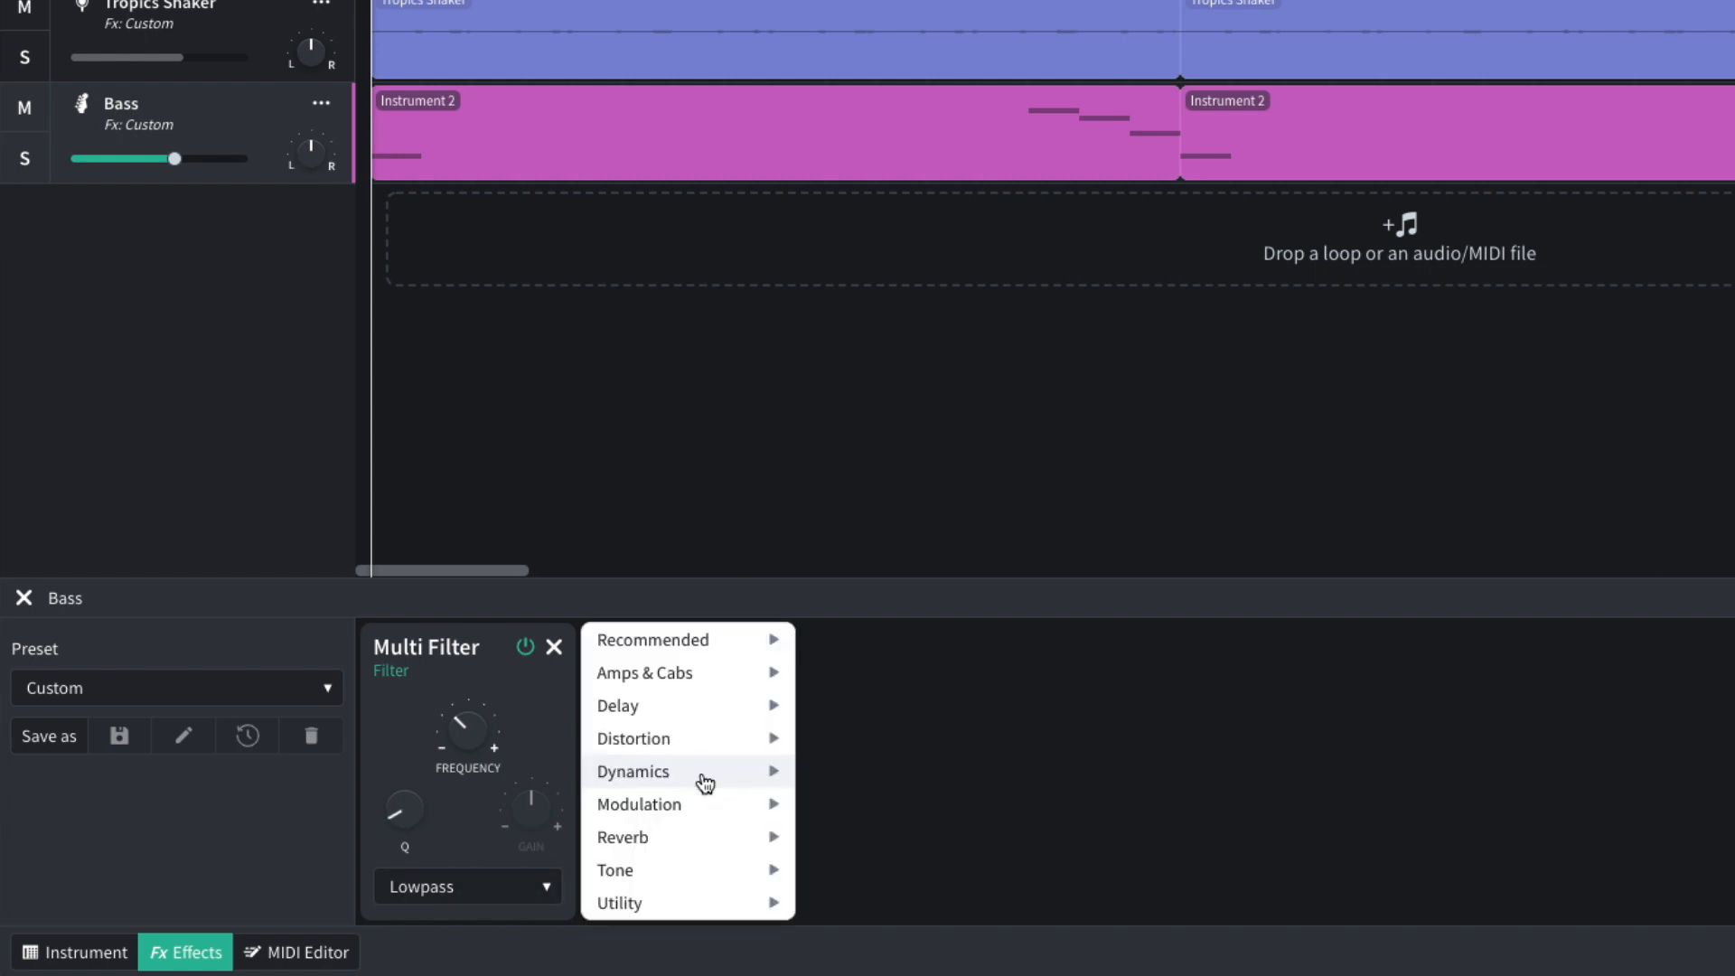
mouse_move(705, 783)
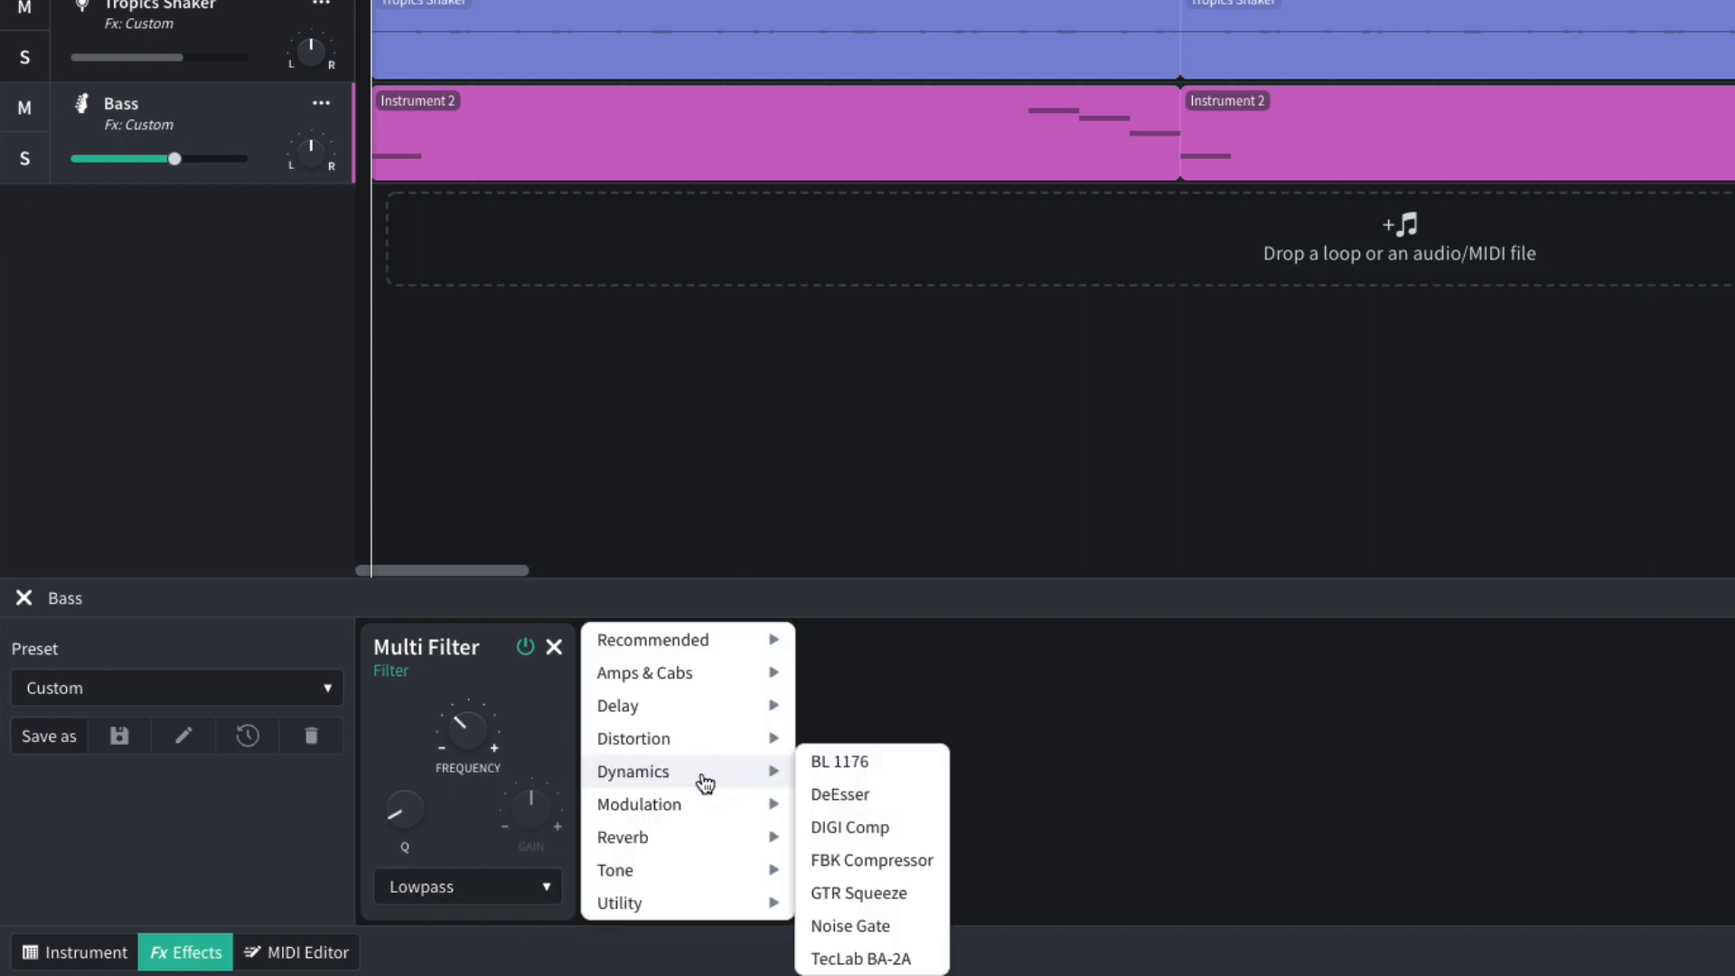
left_click(853, 769)
key("space")
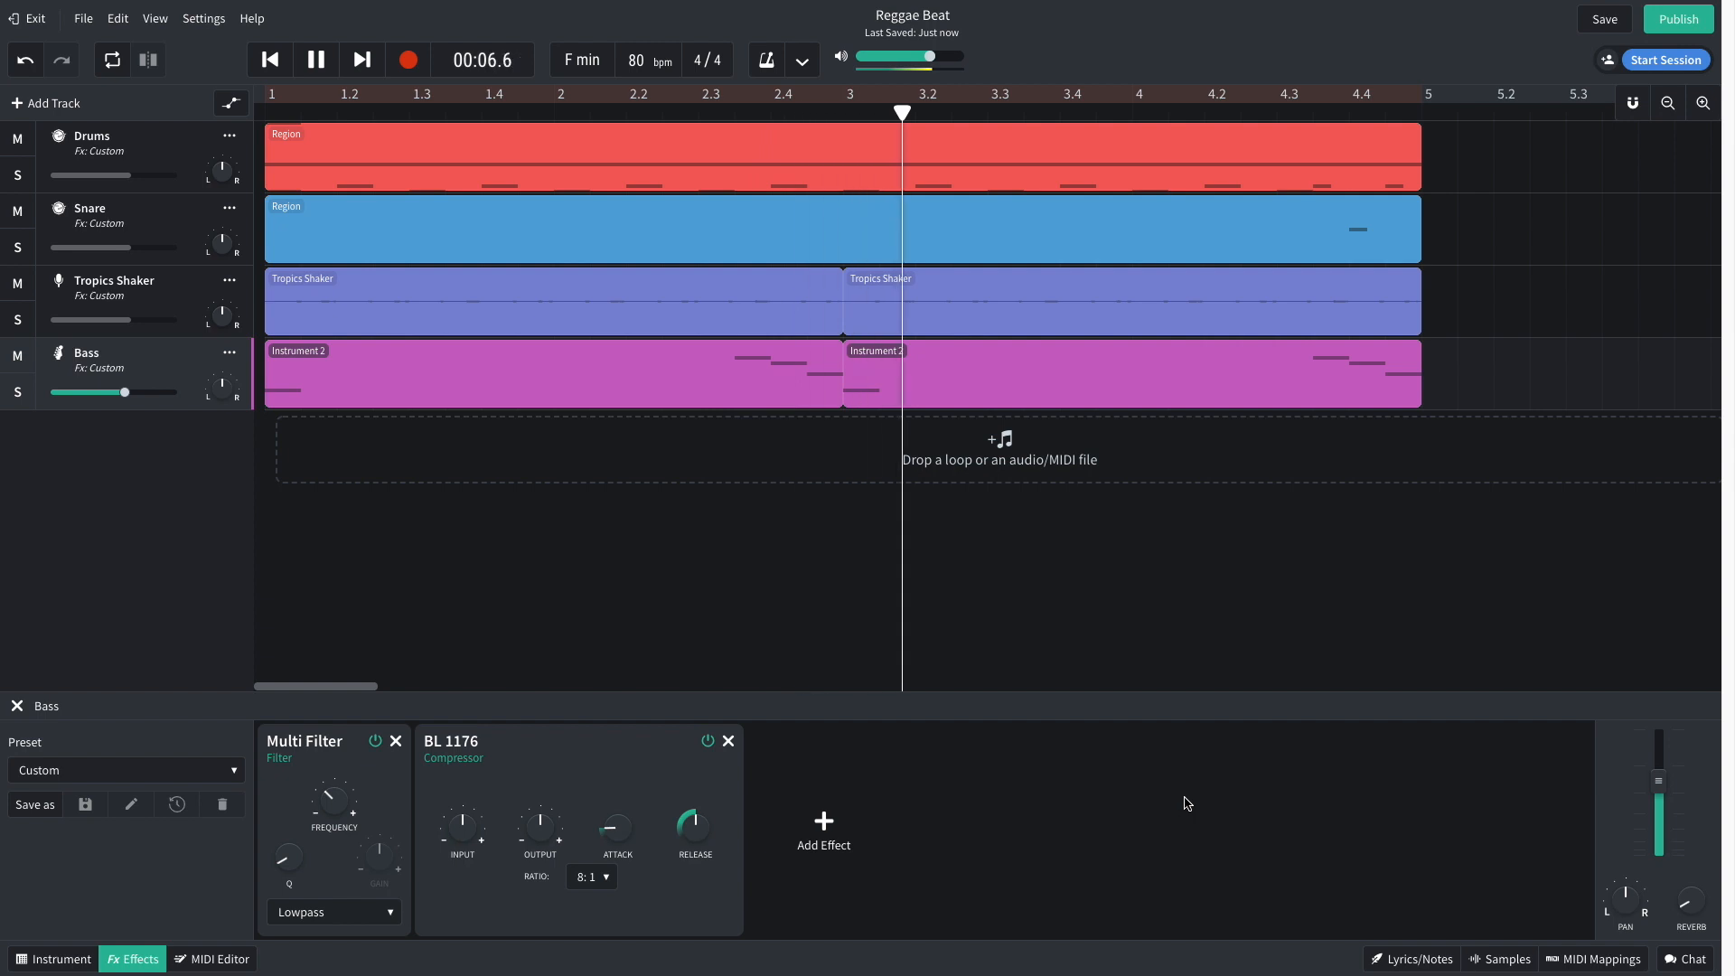
key("space")
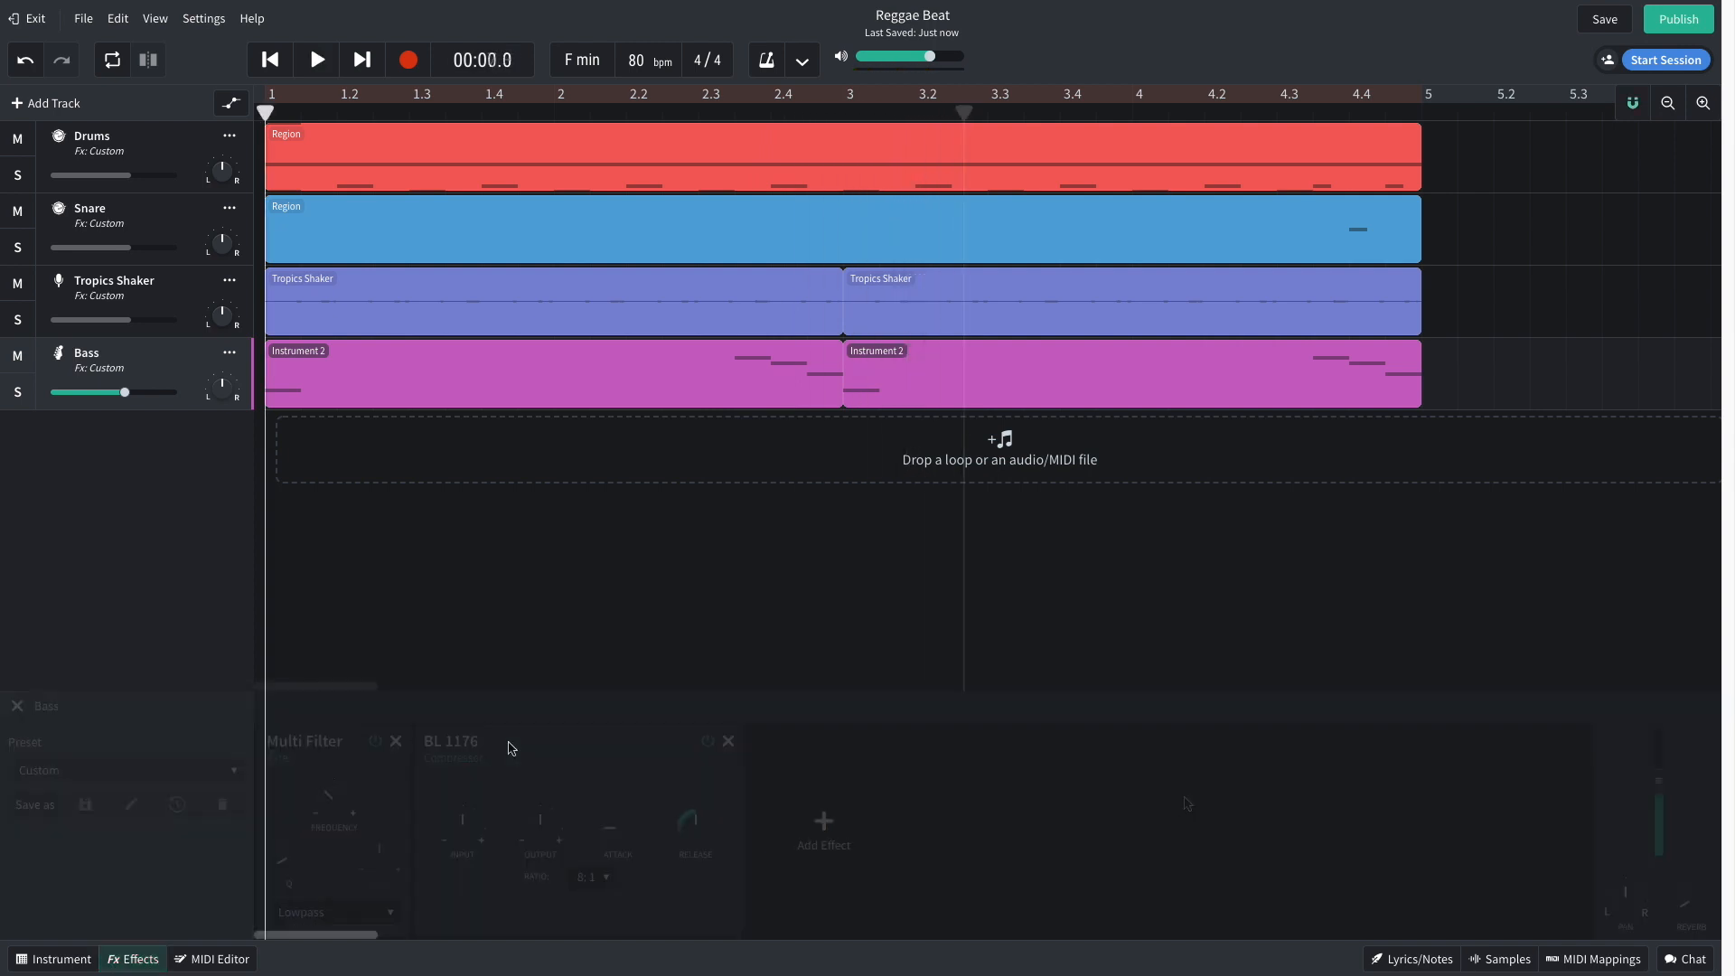
Step: Add another instrument track for the piano part and play the beat with the offbeat piano chords
left_click(50, 102)
left_click(528, 452)
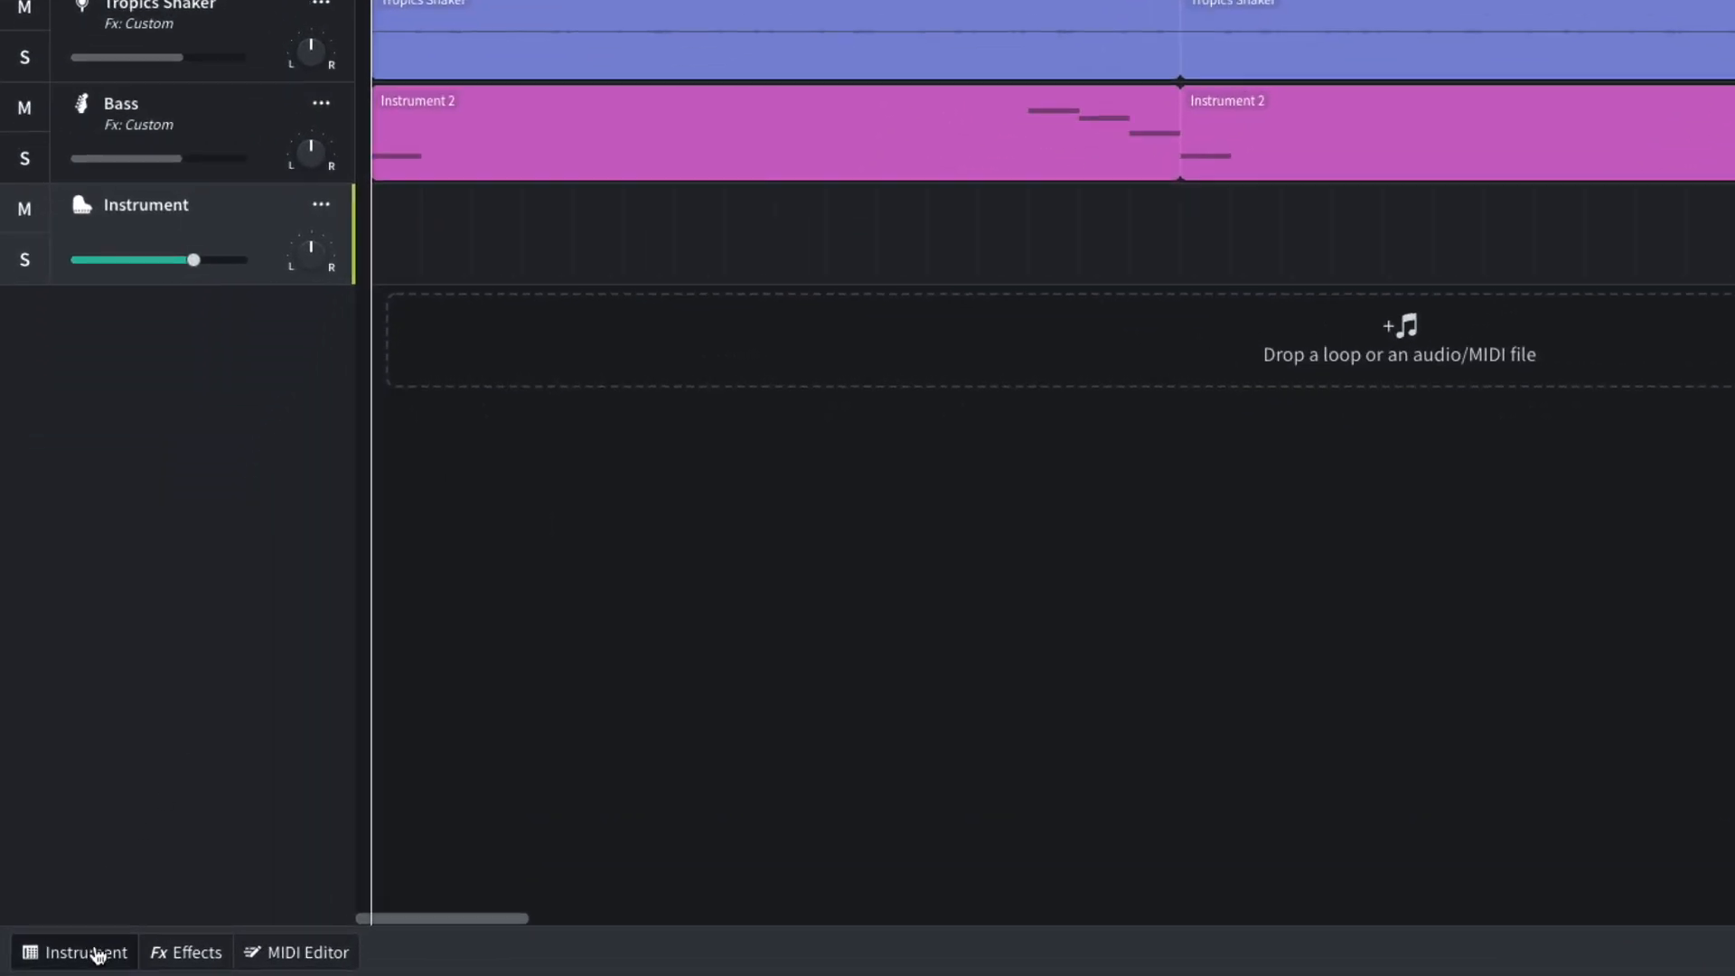
left_click(71, 958)
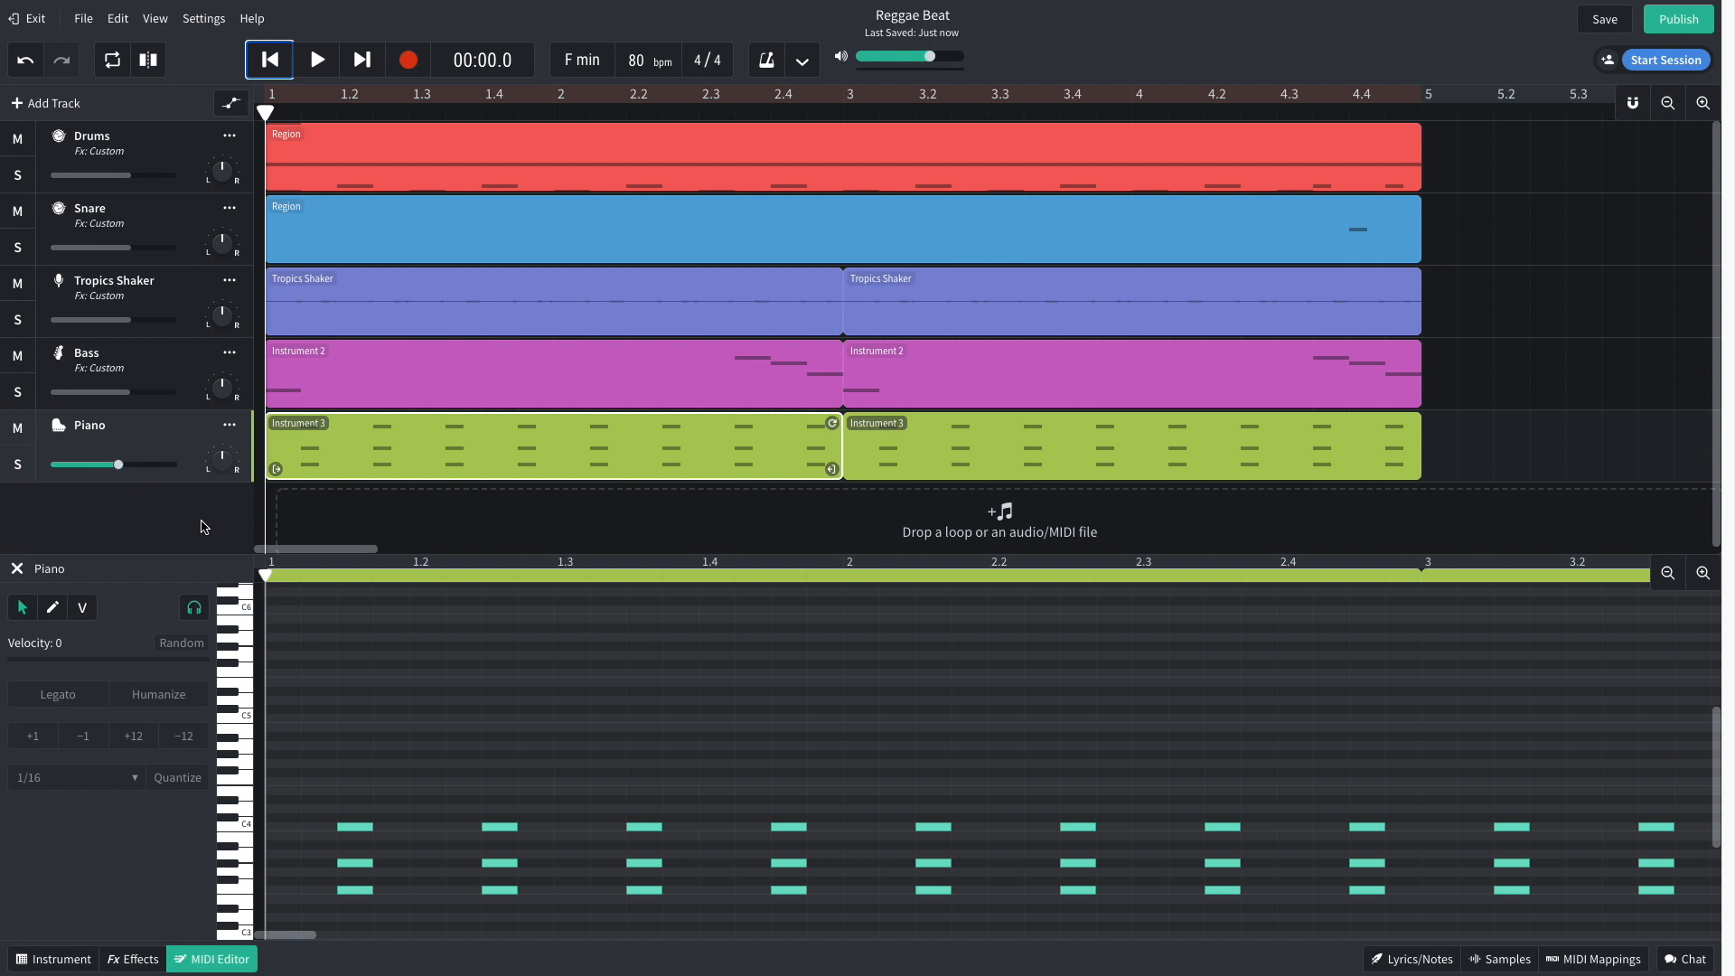
key("space")
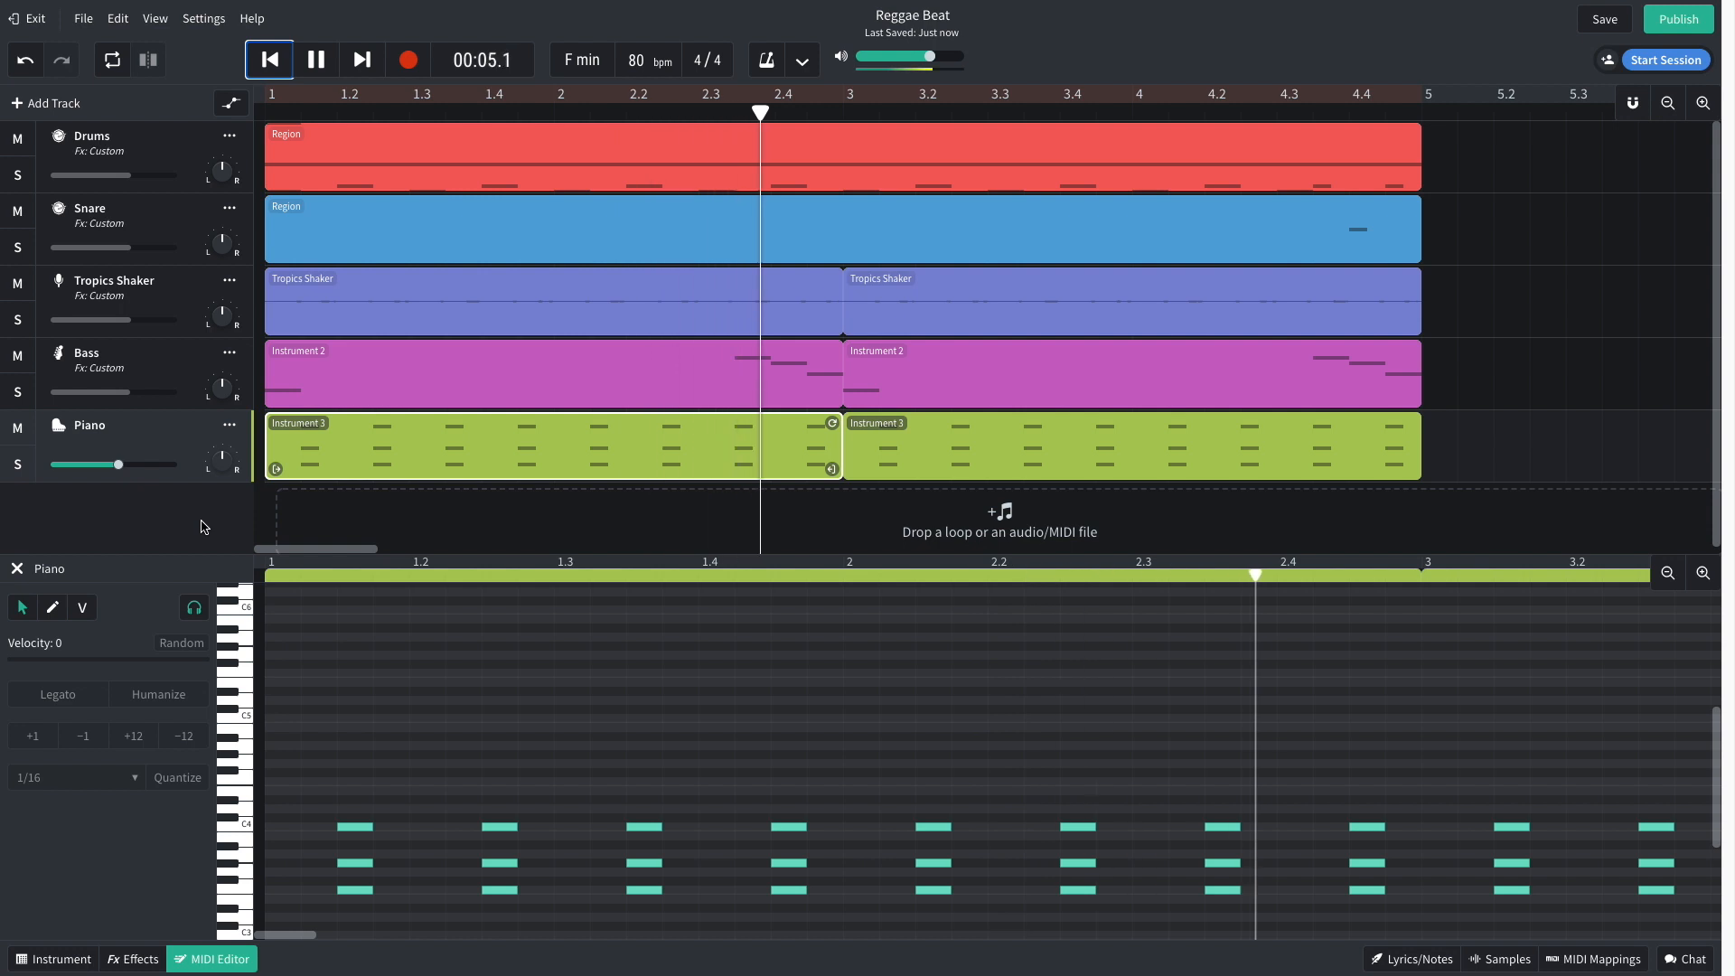
key("space")
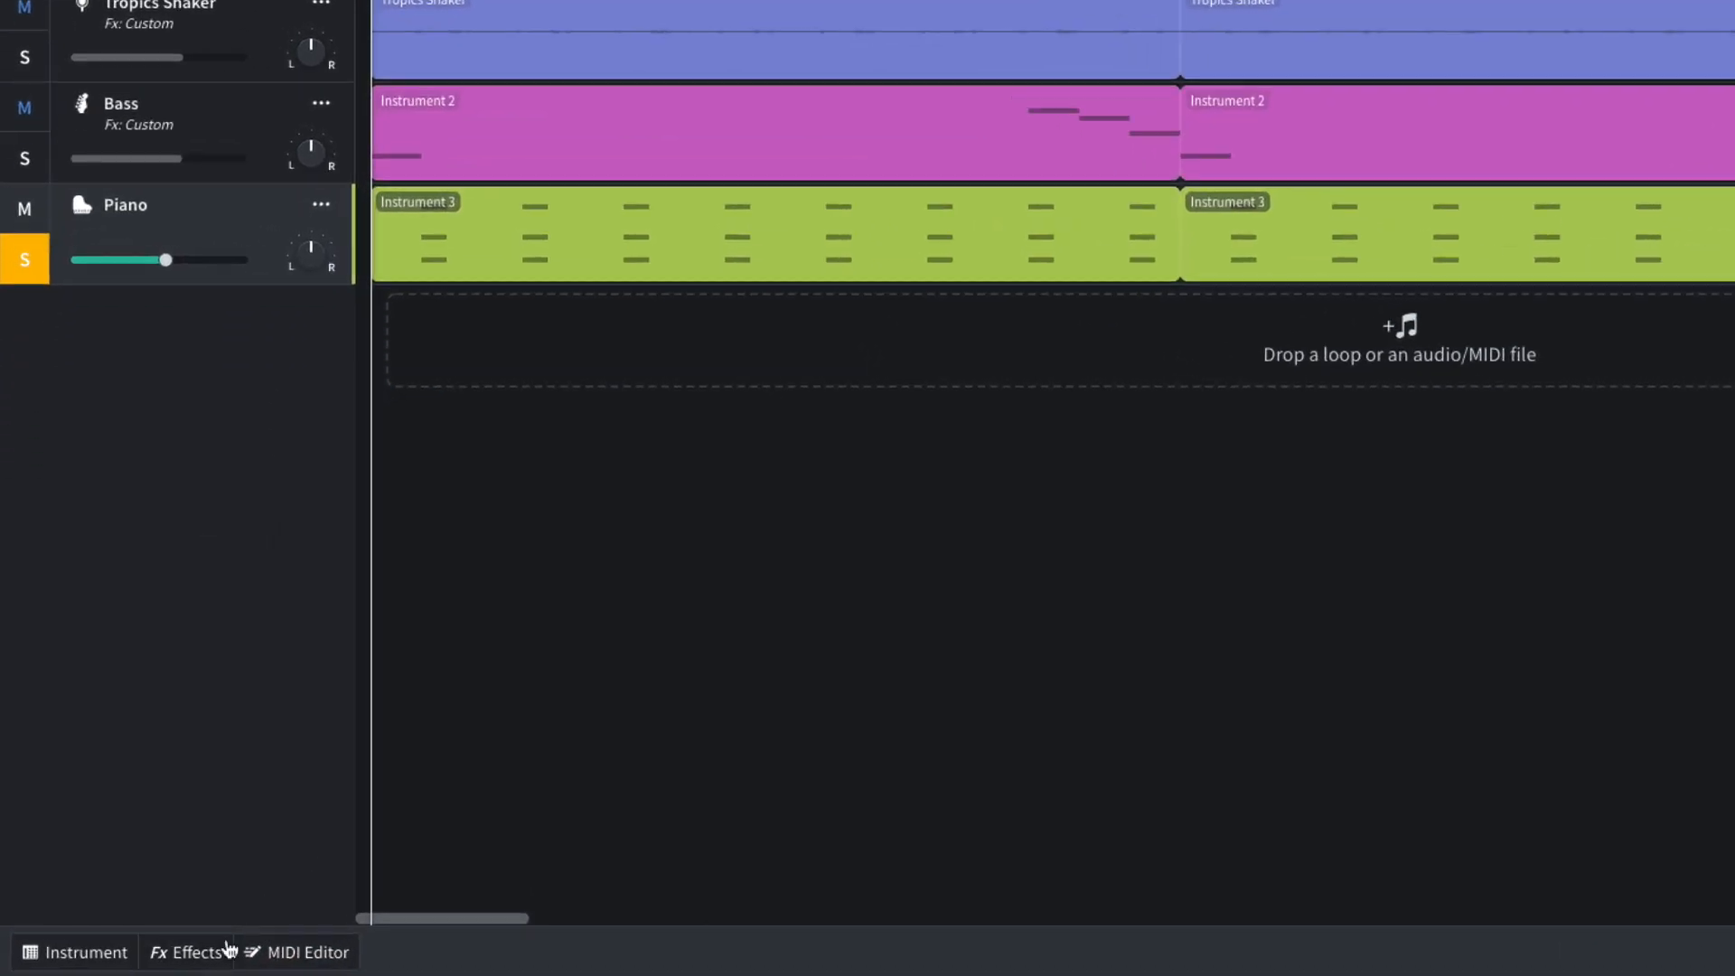
Step: Add a Spring Reverb to the Piano track, raise its intensity, and listen to the soloed piano
left_click(145, 959)
left_click(328, 840)
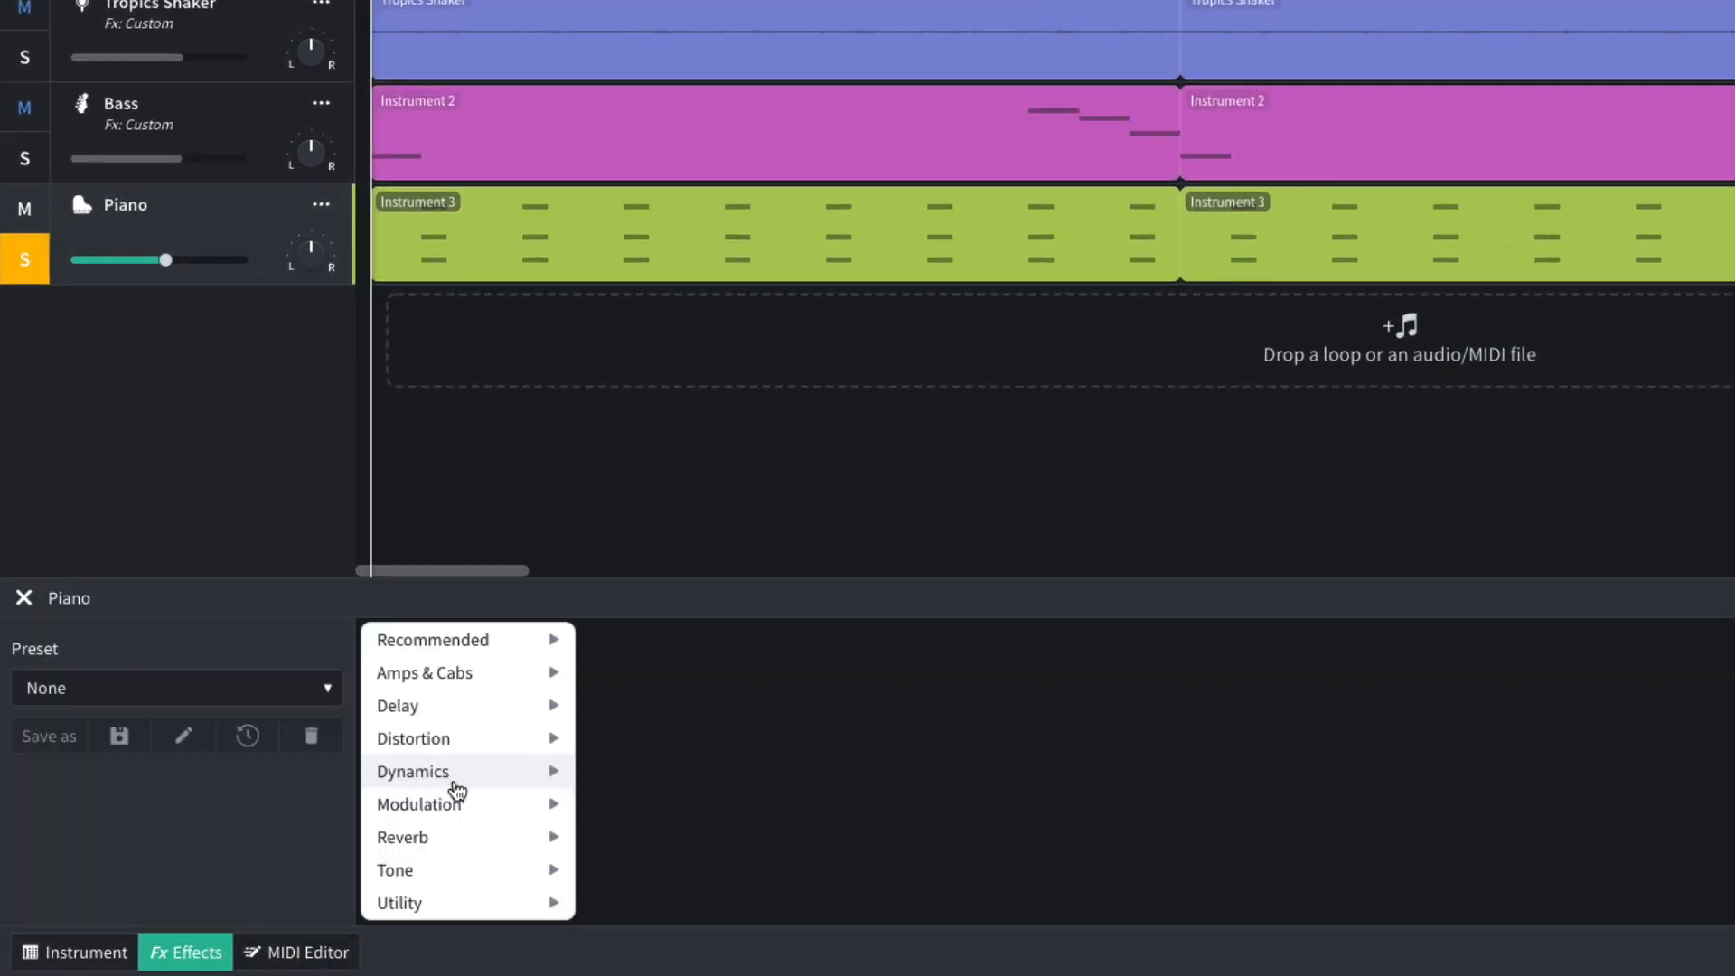
mouse_move(469, 837)
left_click(637, 872)
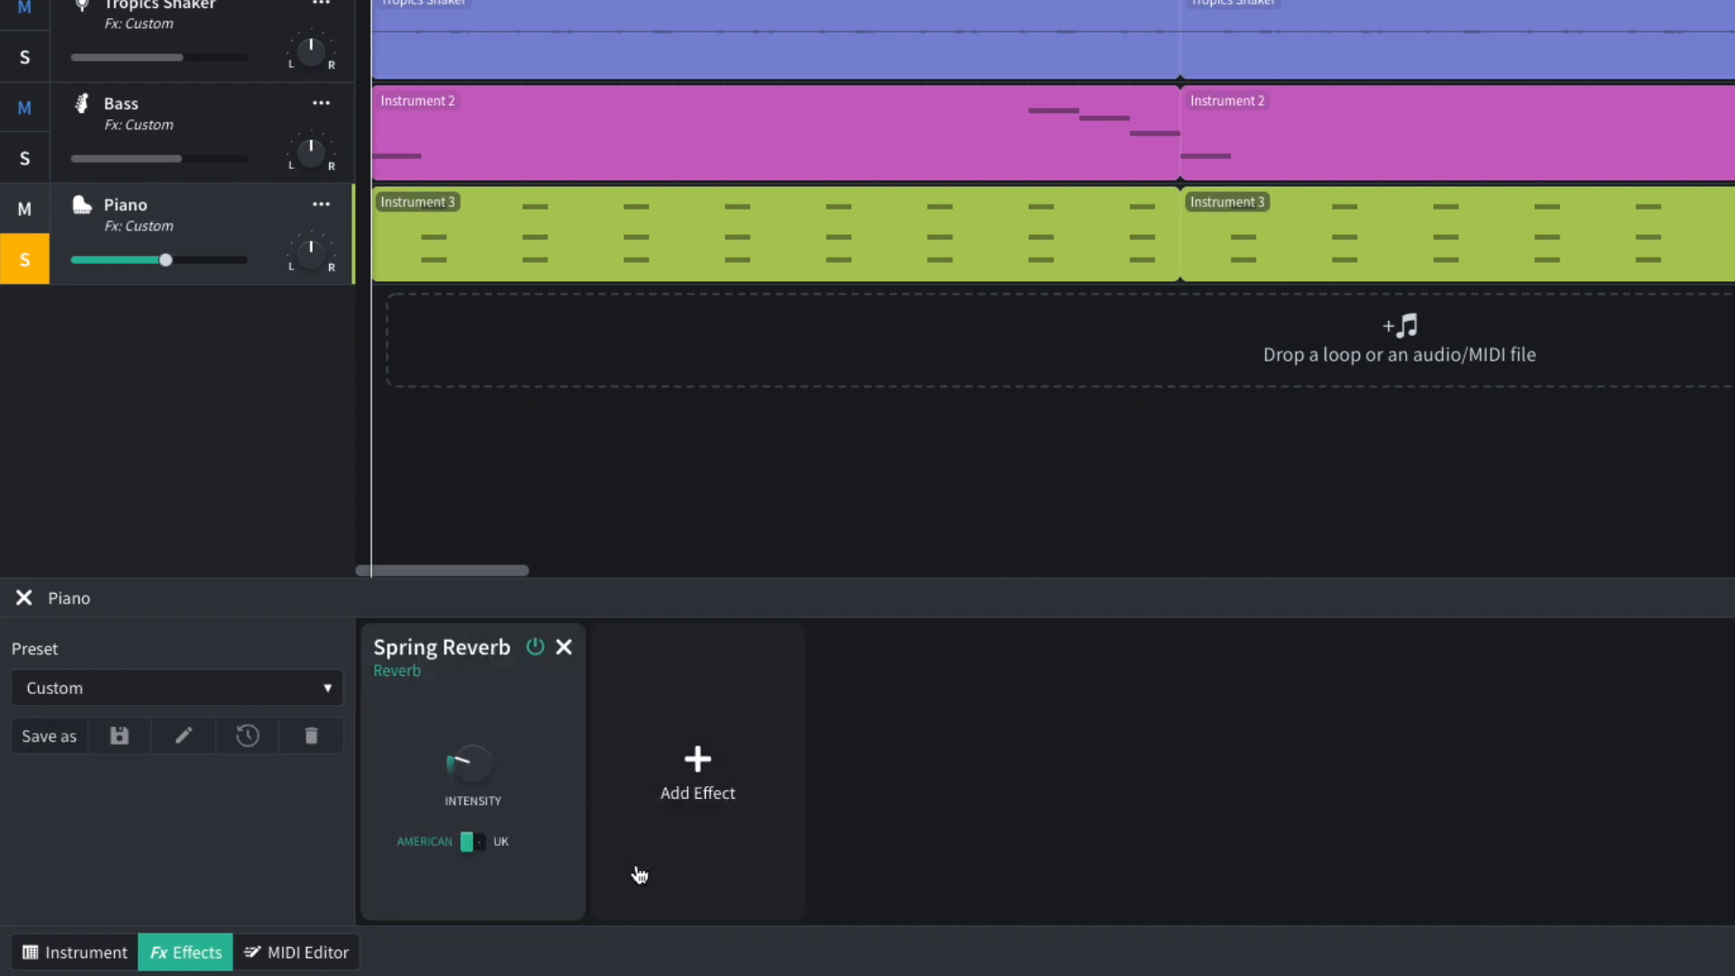
mouse_move(479, 754)
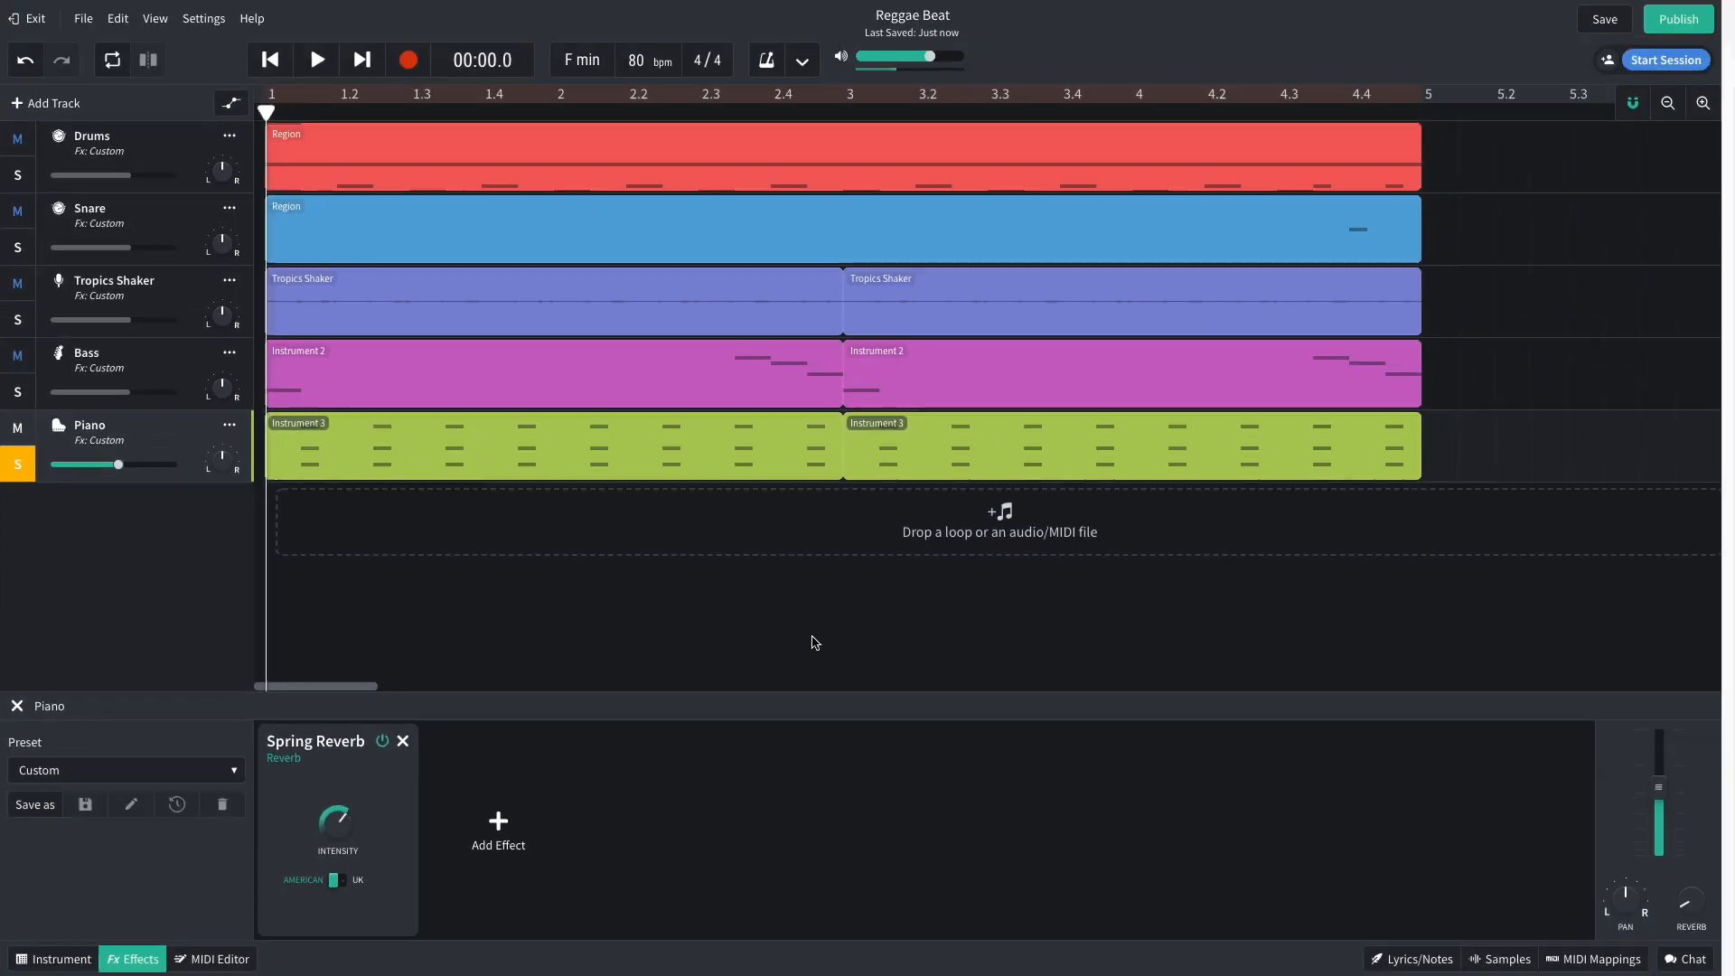
key("space")
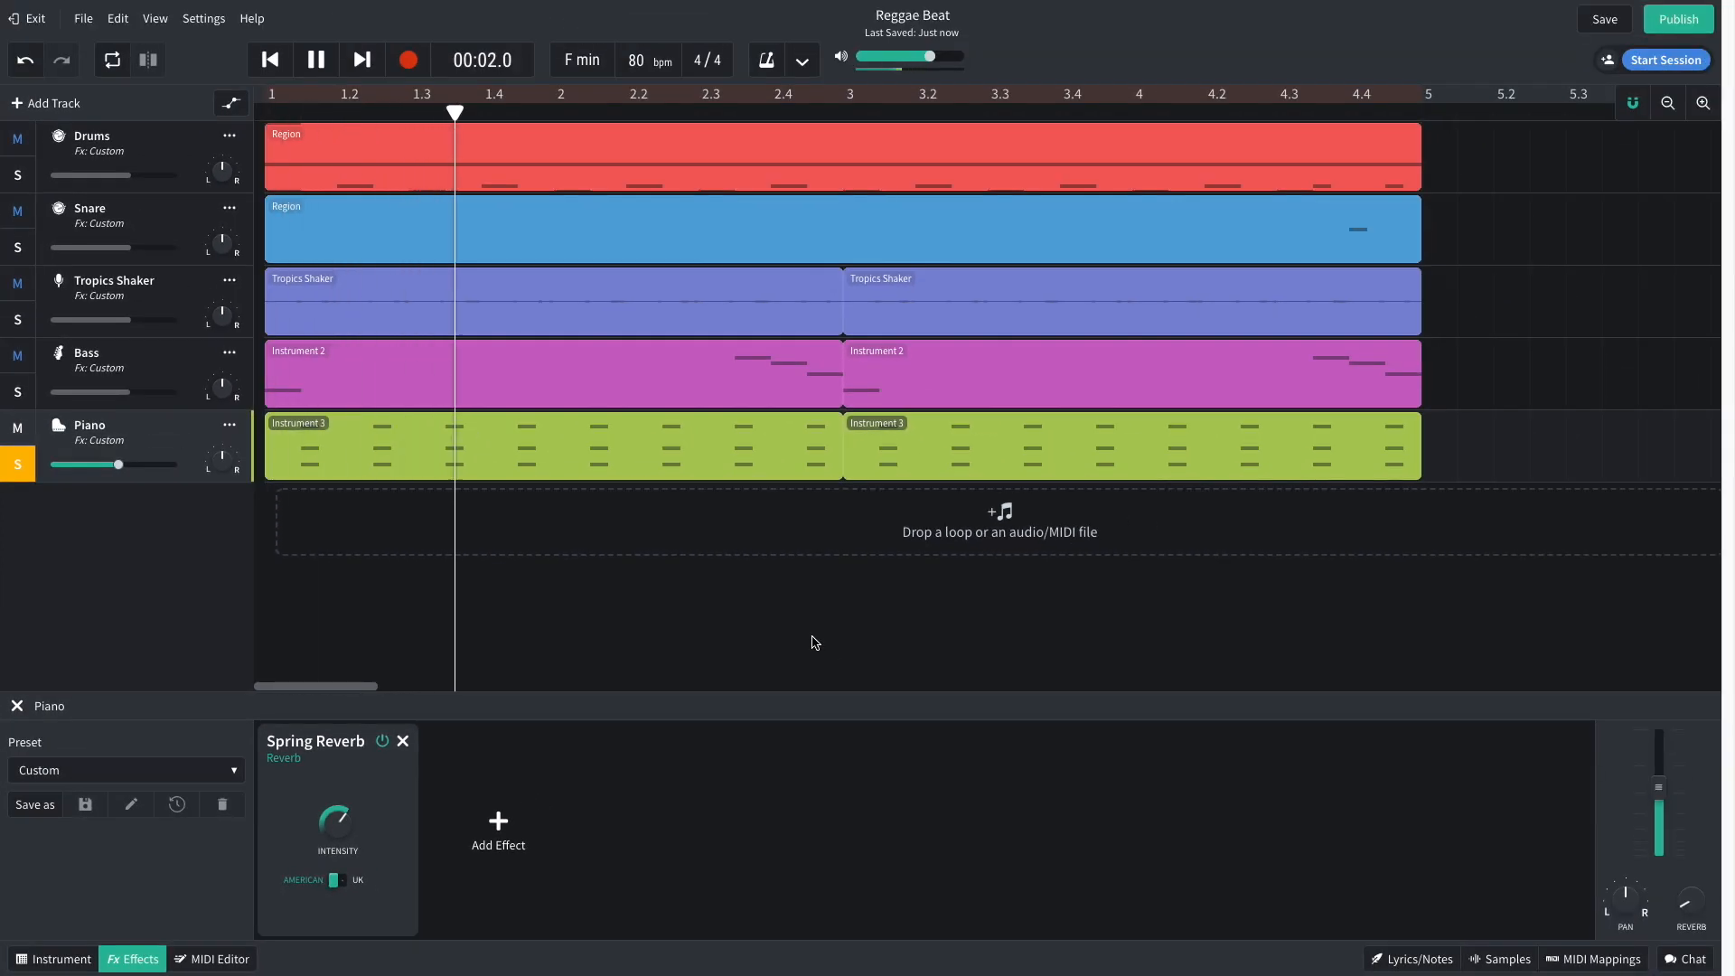
key("space")
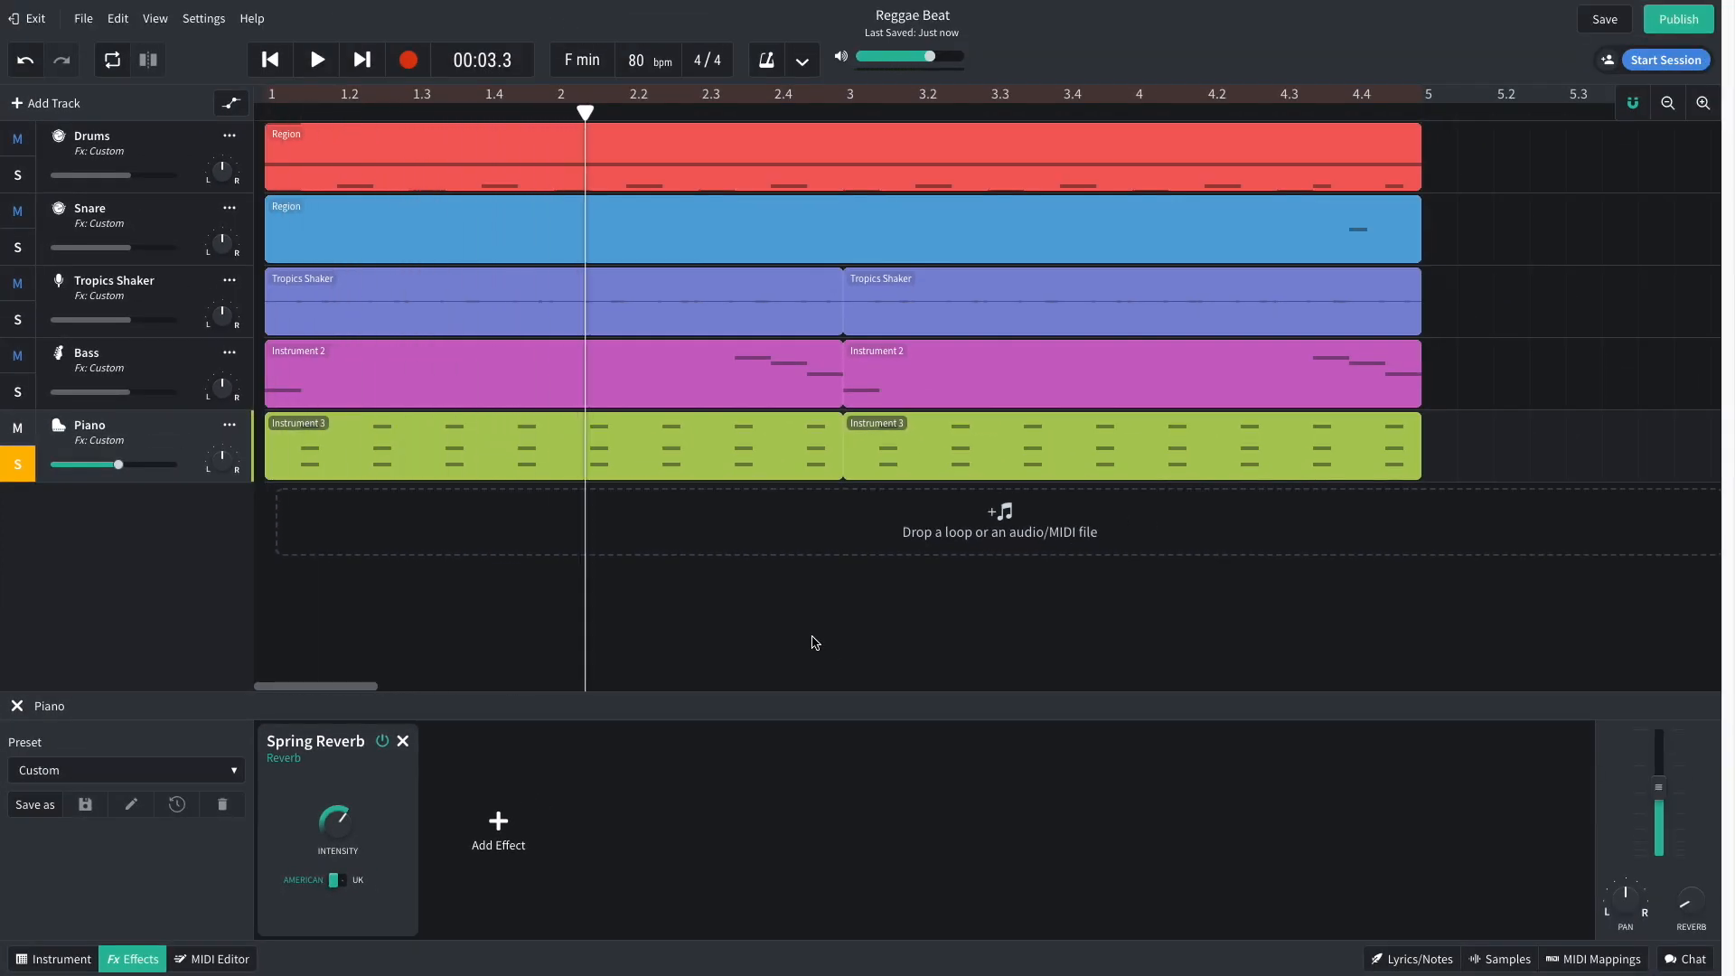
key("Return")
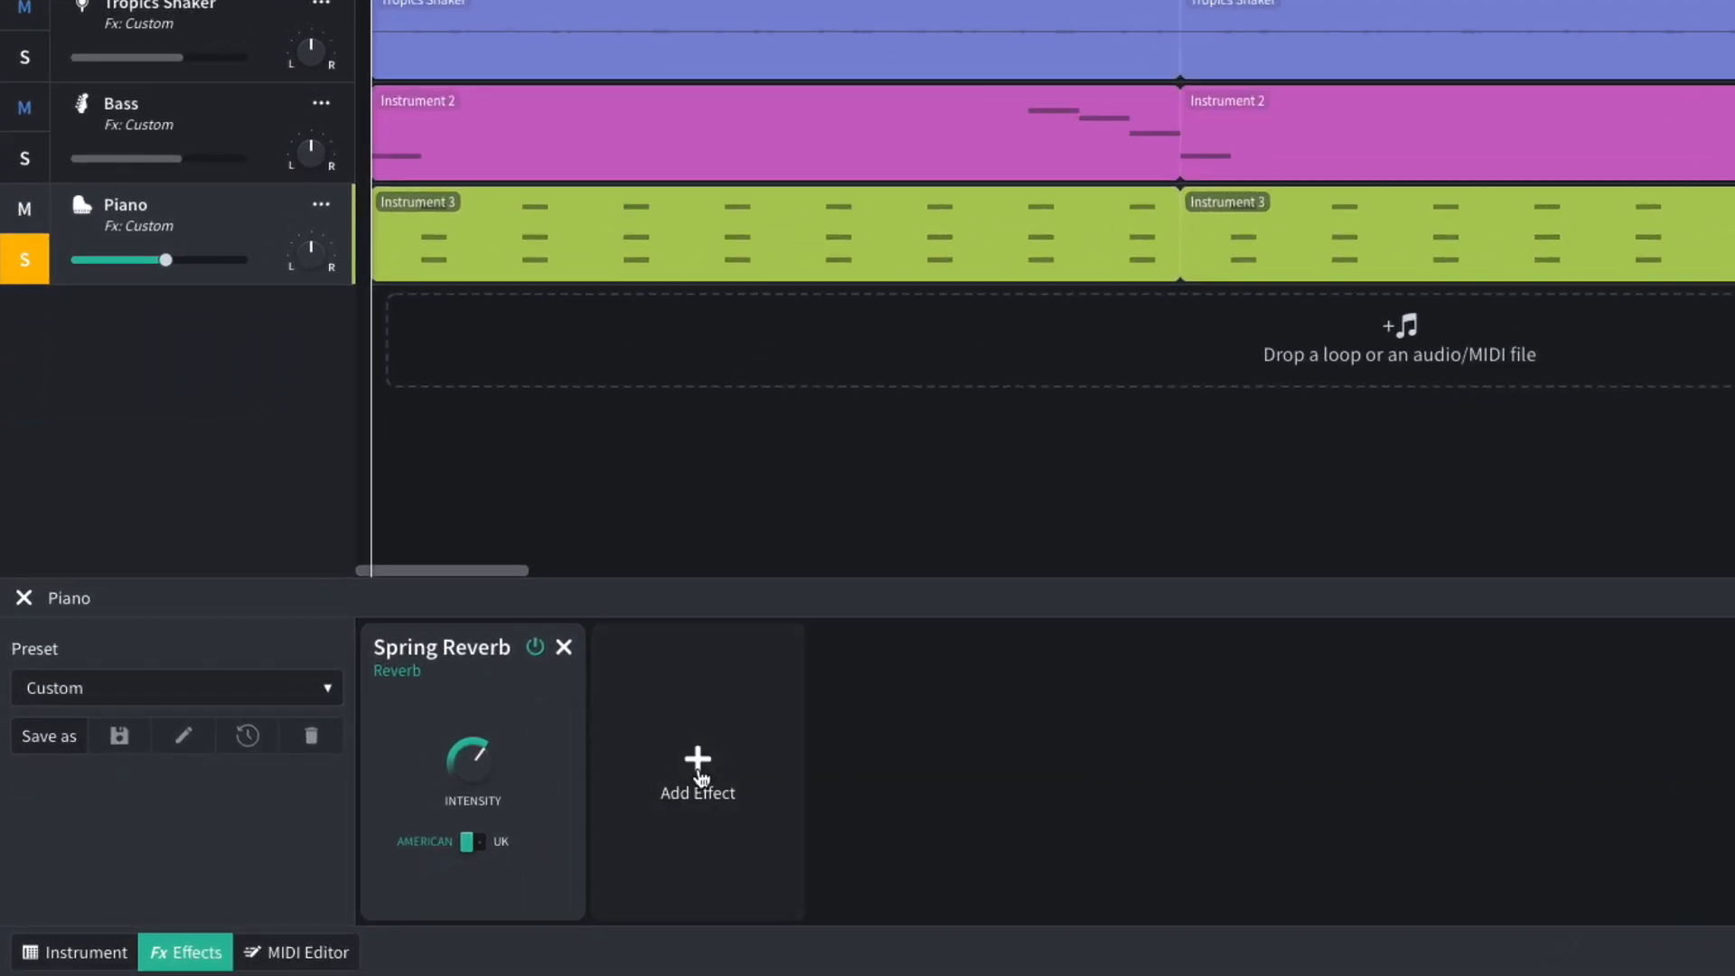
Step: Add a Multi Filter after the Spring Reverb, set it to Highpass, adjust its frequency and Q, and play the soloed piano
left_click(498, 832)
mouse_move(501, 834)
mouse_move(695, 870)
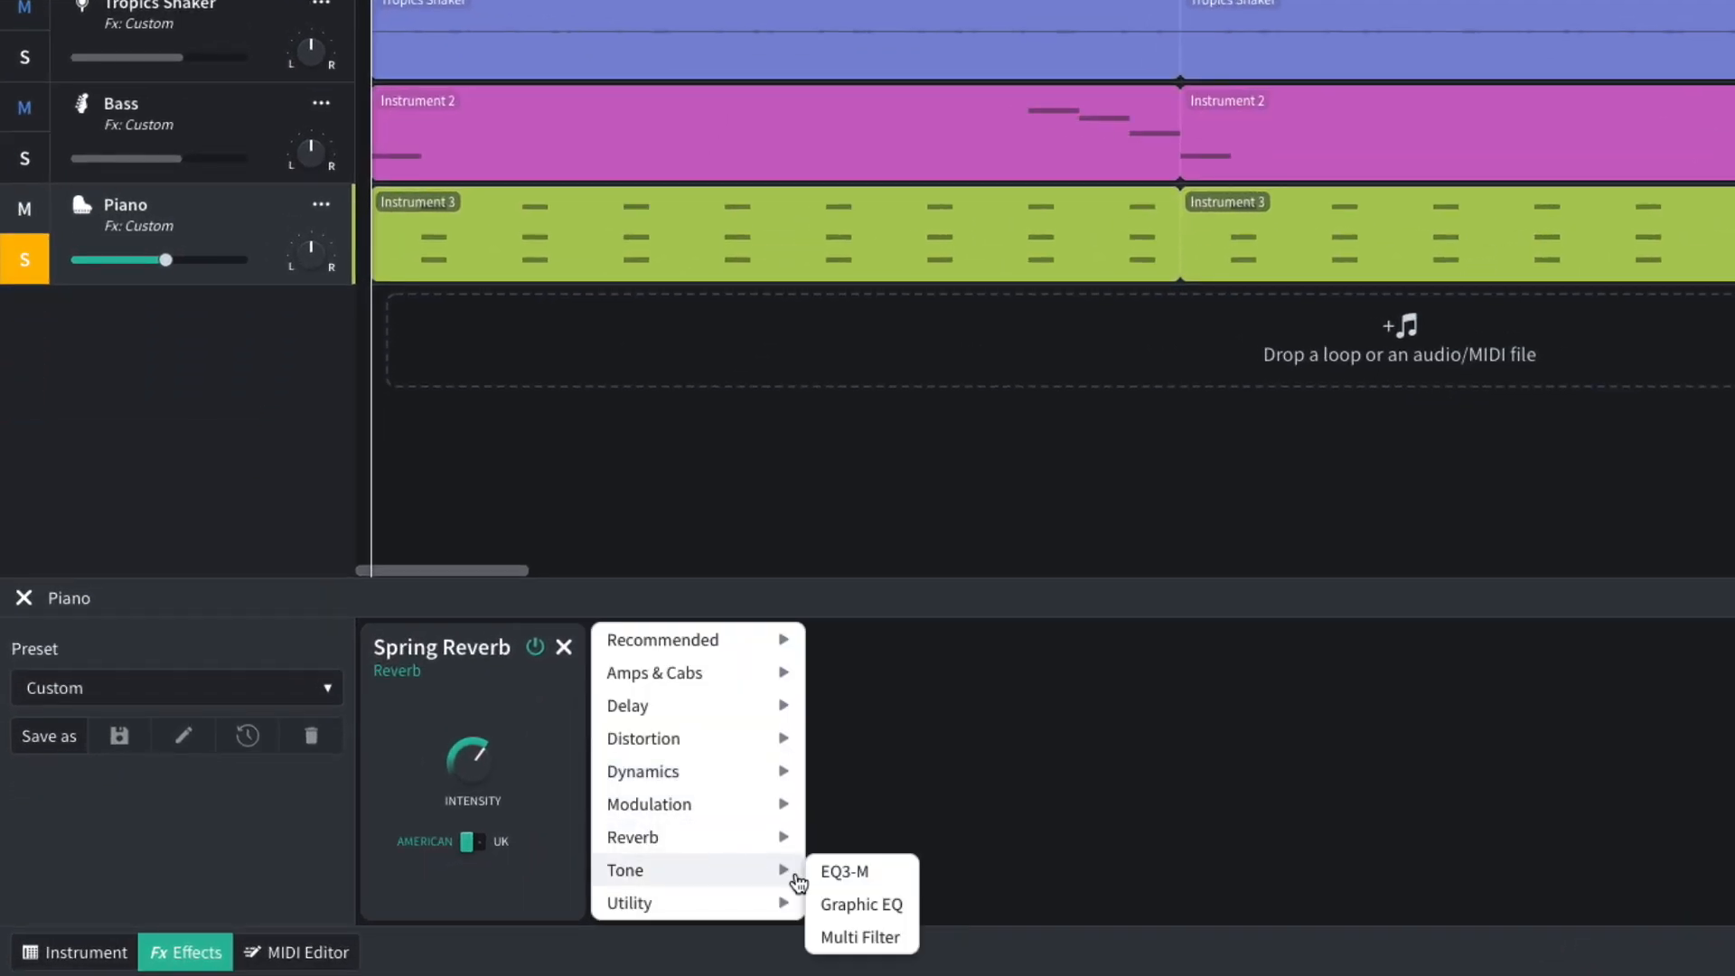
left_click(834, 934)
left_click(720, 902)
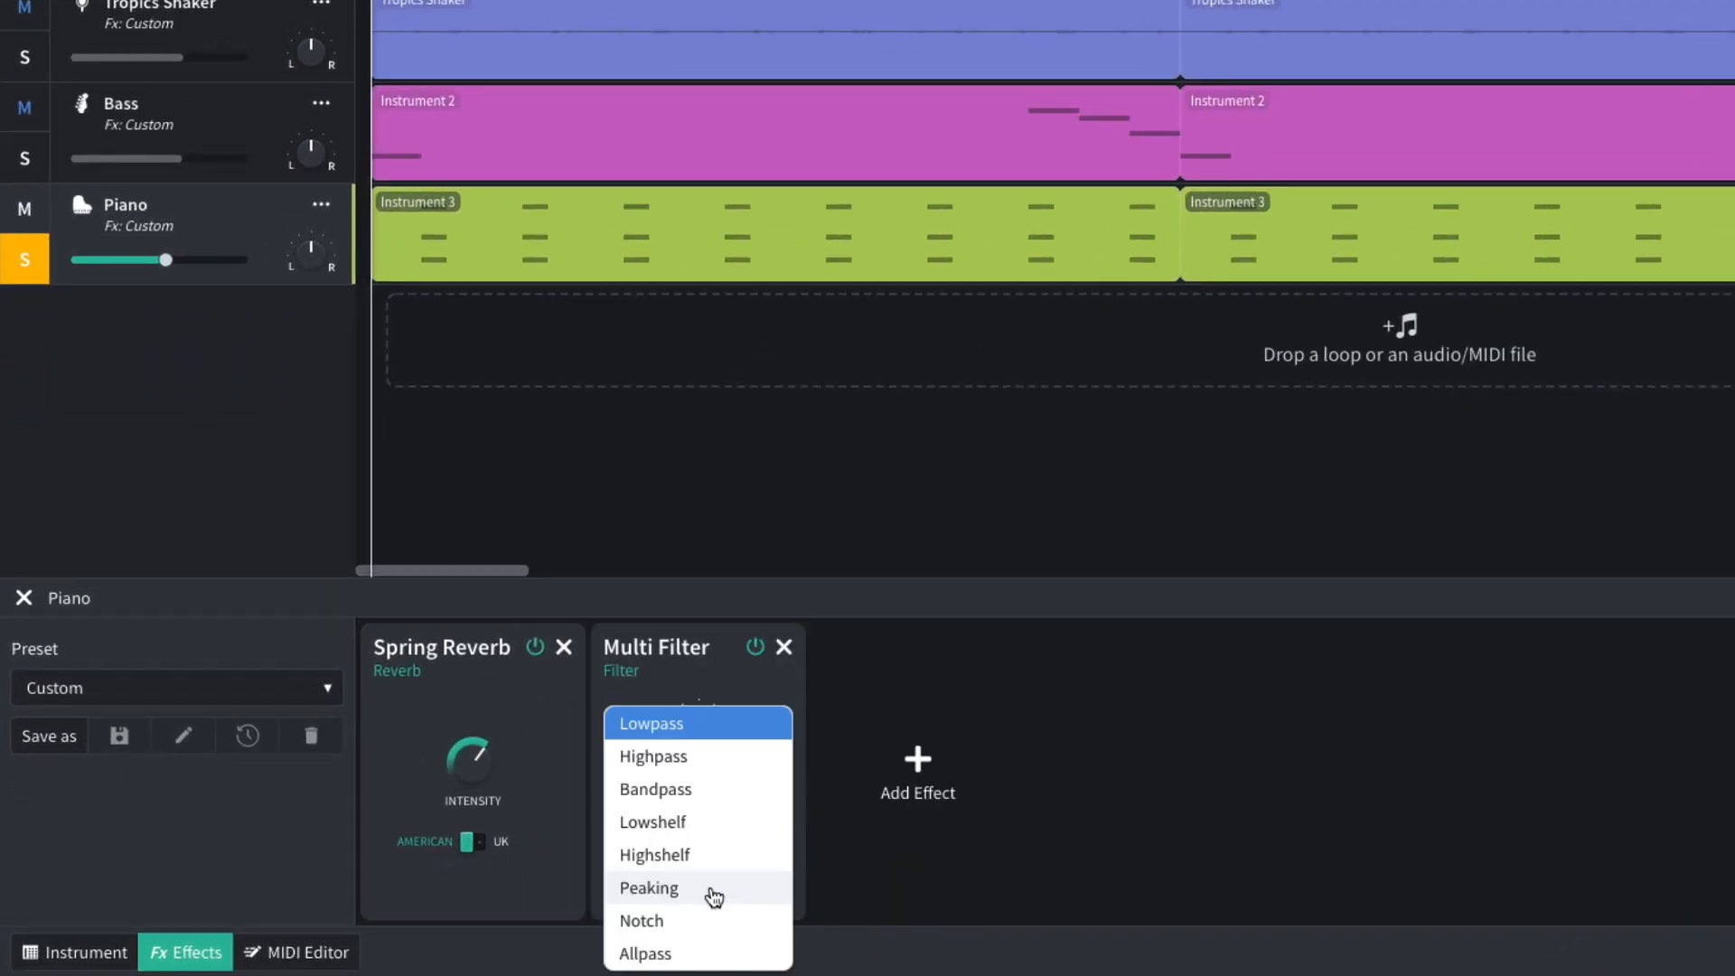
left_click(684, 755)
left_click_drag(700, 854, 706, 739)
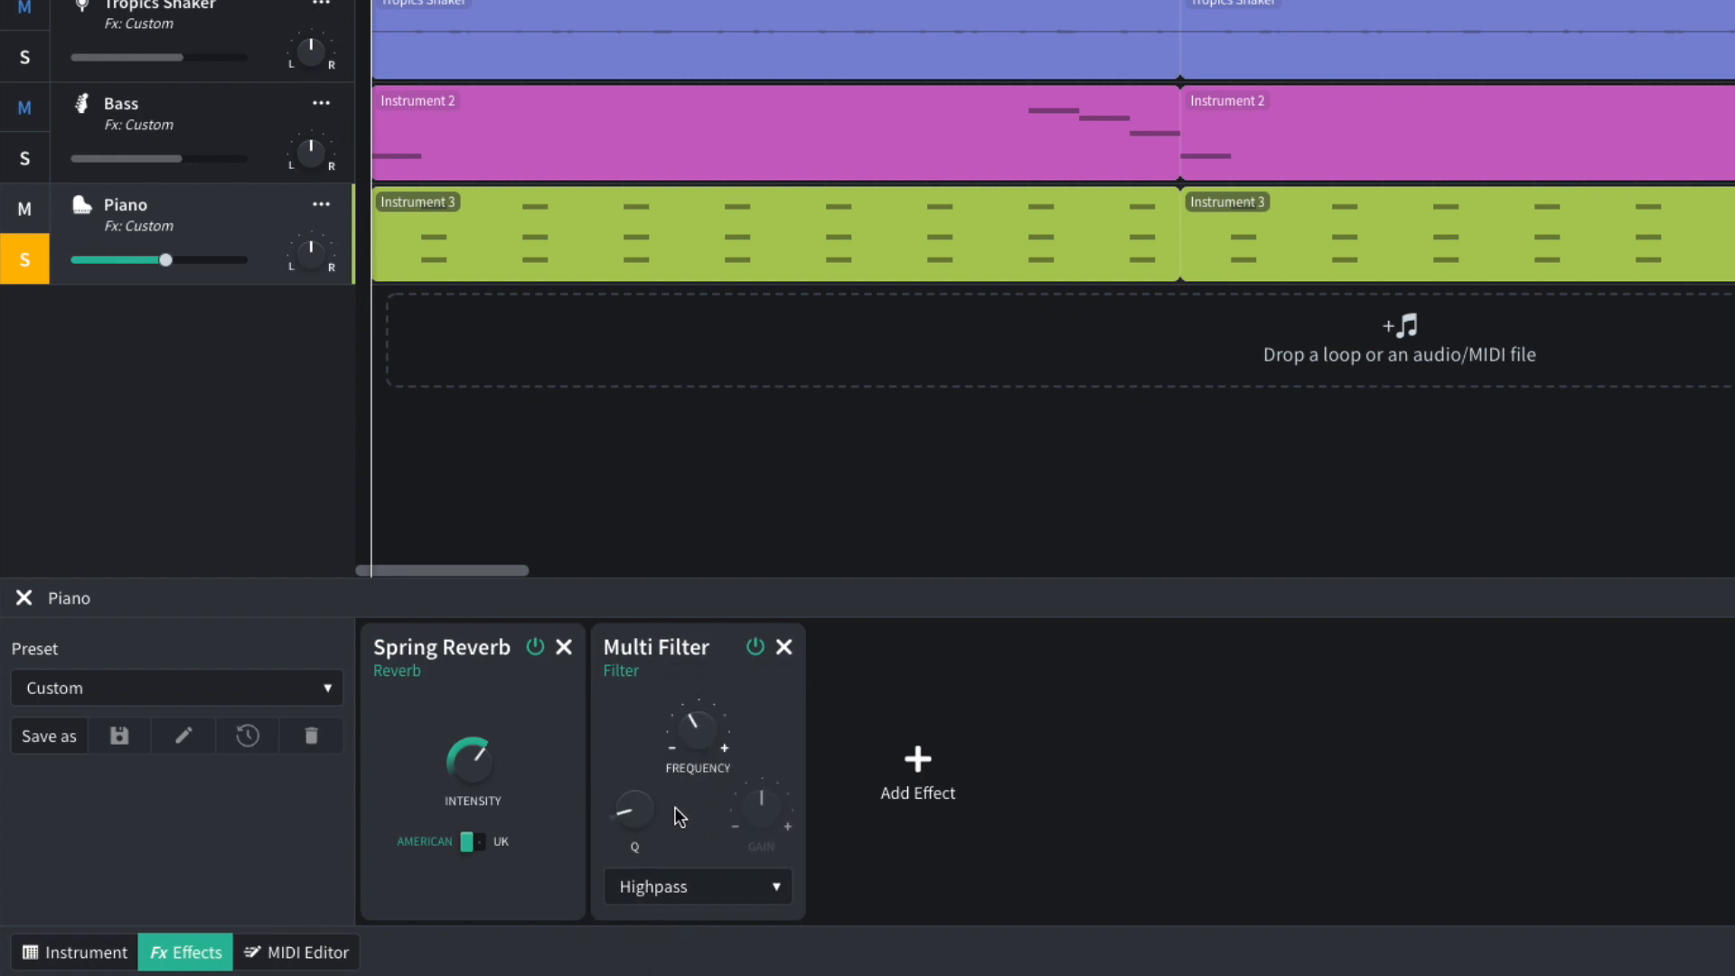
key("space")
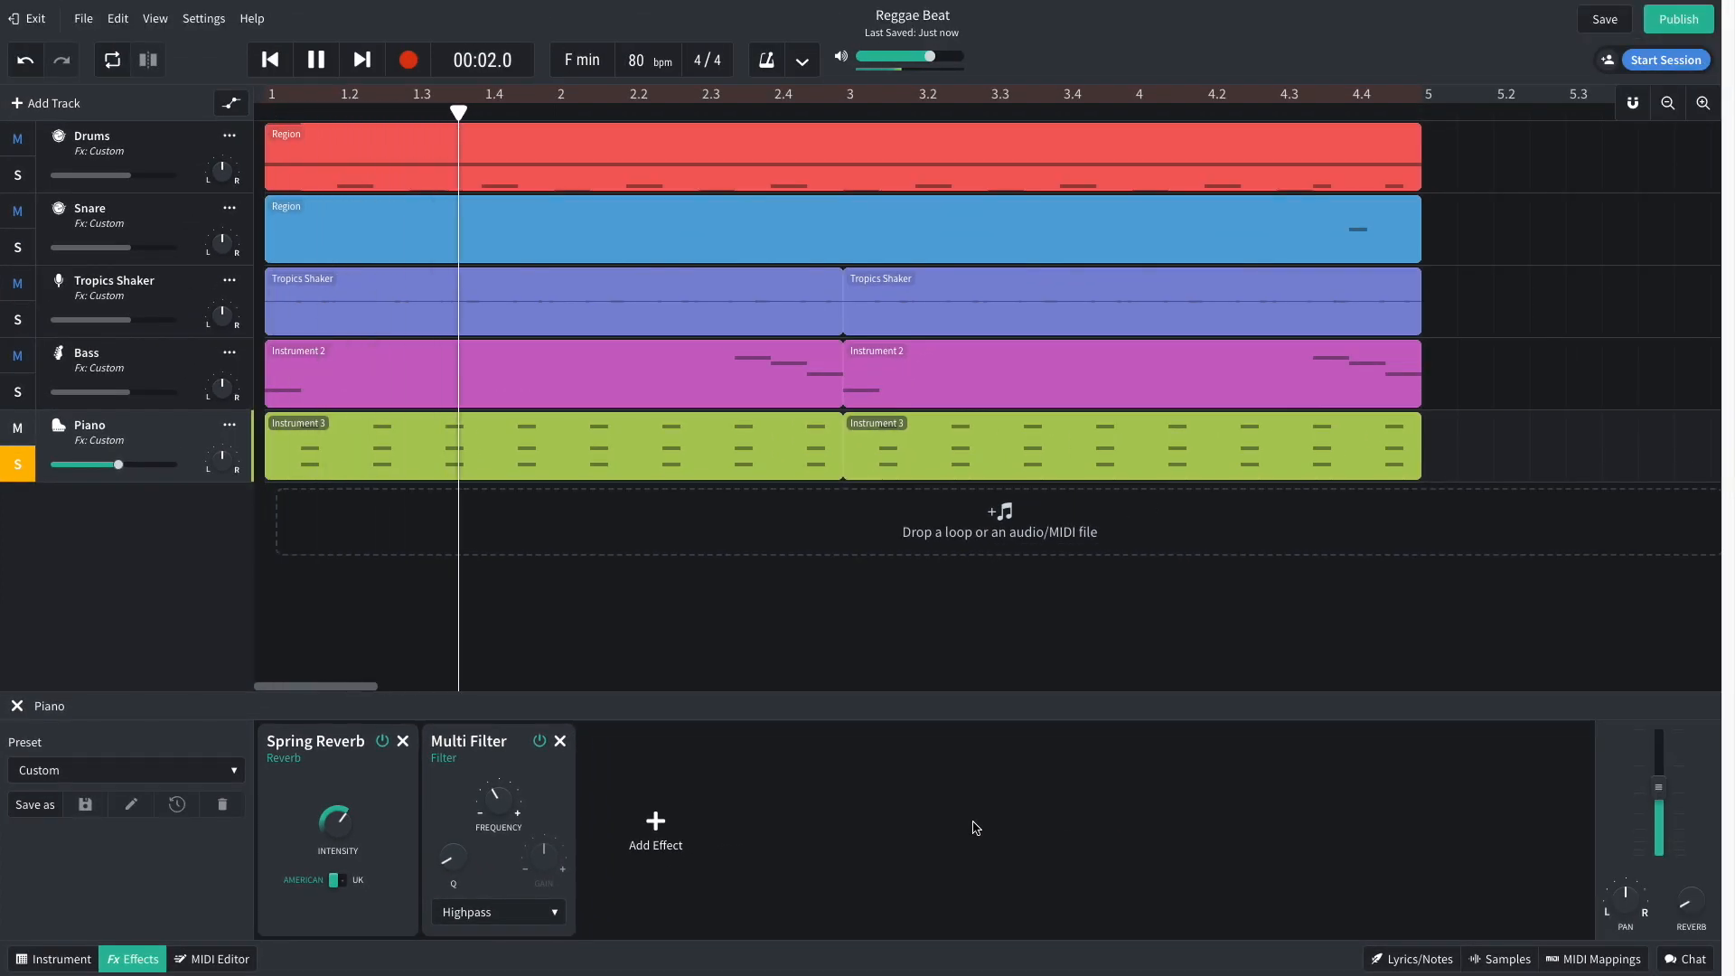
key("space")
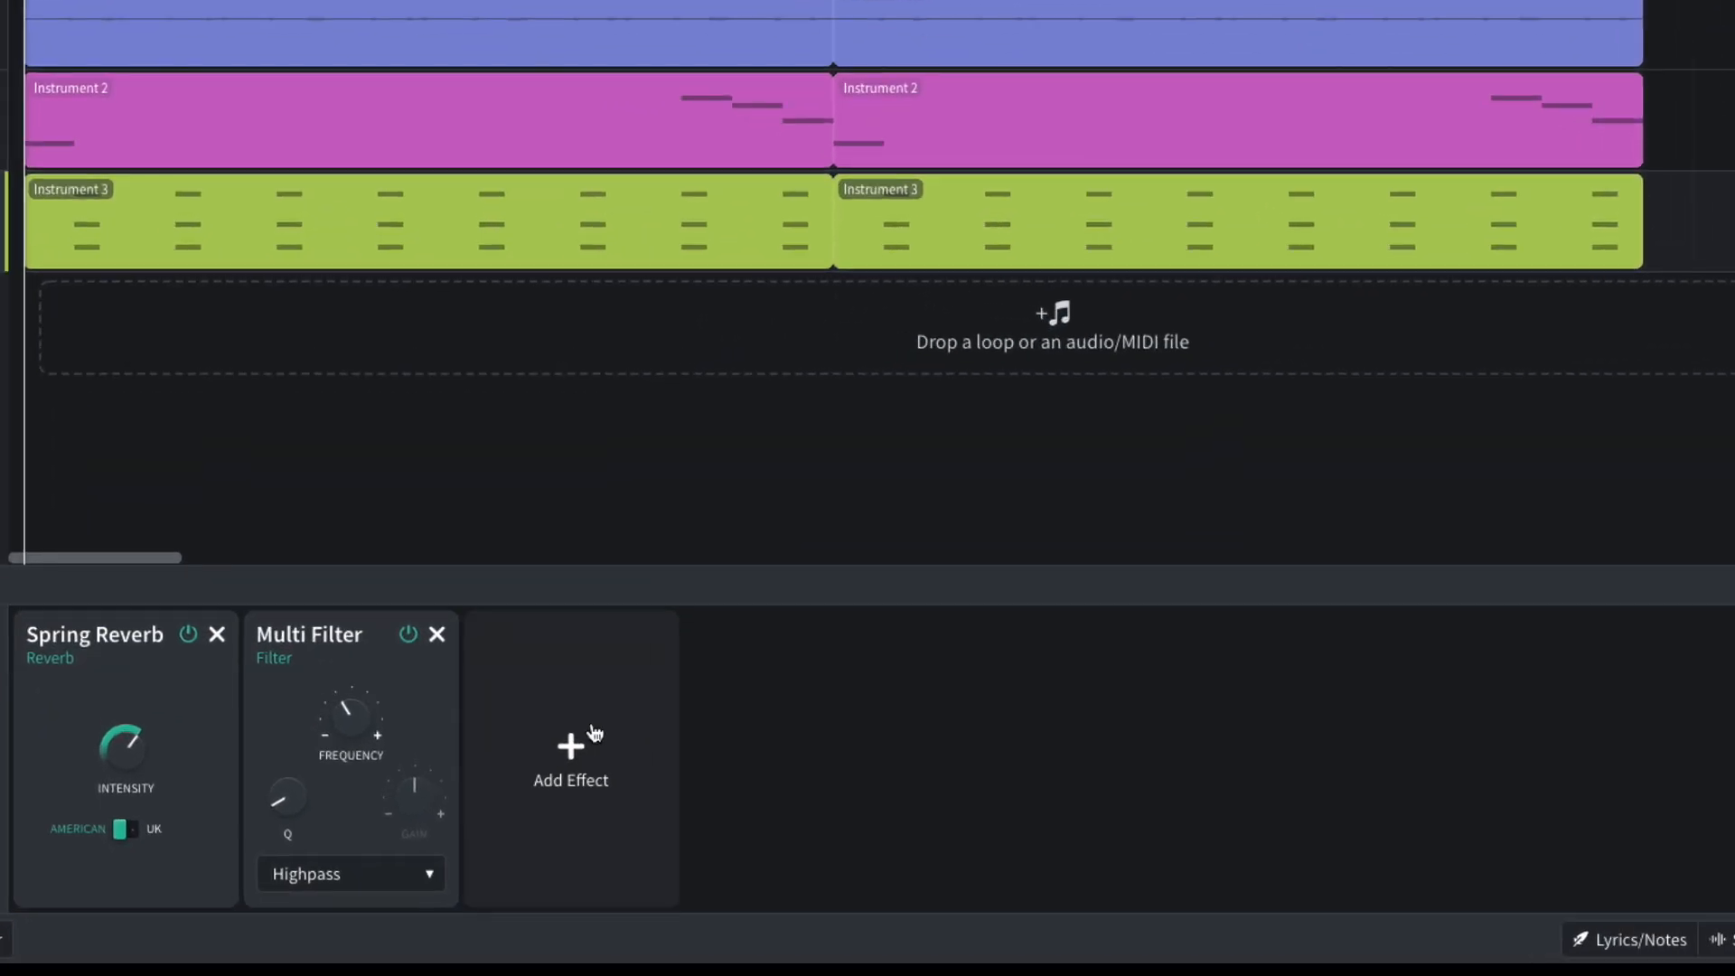
Step: Add a second Multi Filter to the Piano track, set it to Highshelf, and lower its frequency and gain
left_click(666, 814)
mouse_move(578, 857)
left_click(727, 922)
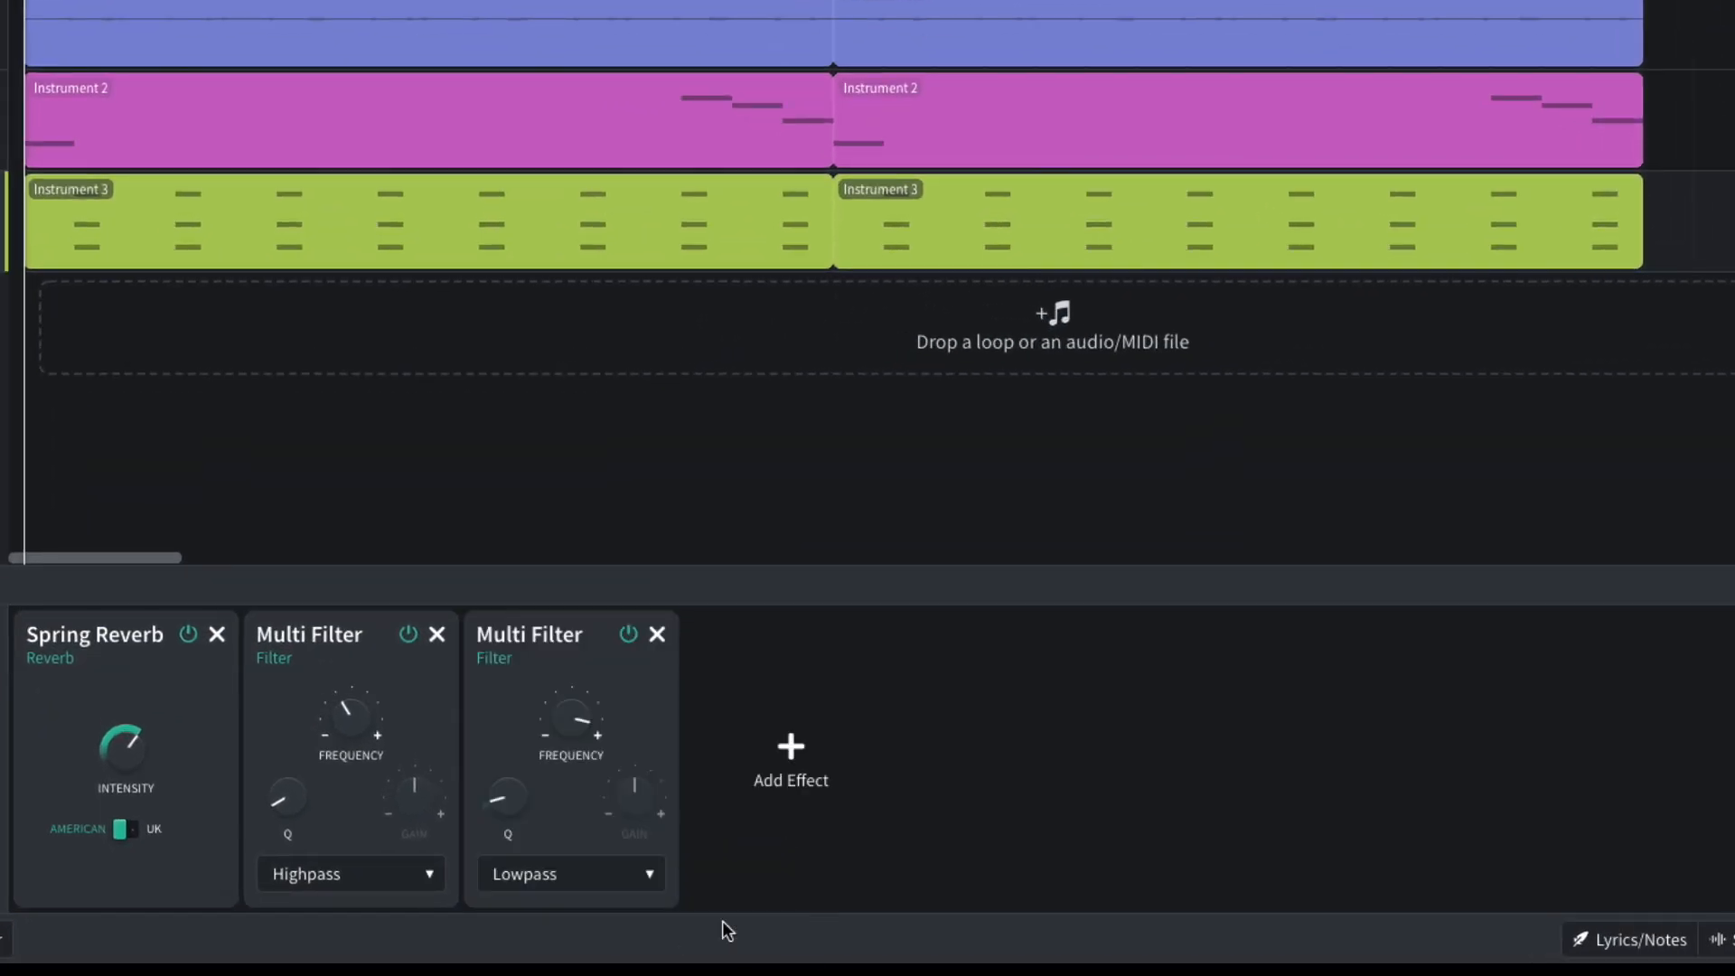
left_click(584, 891)
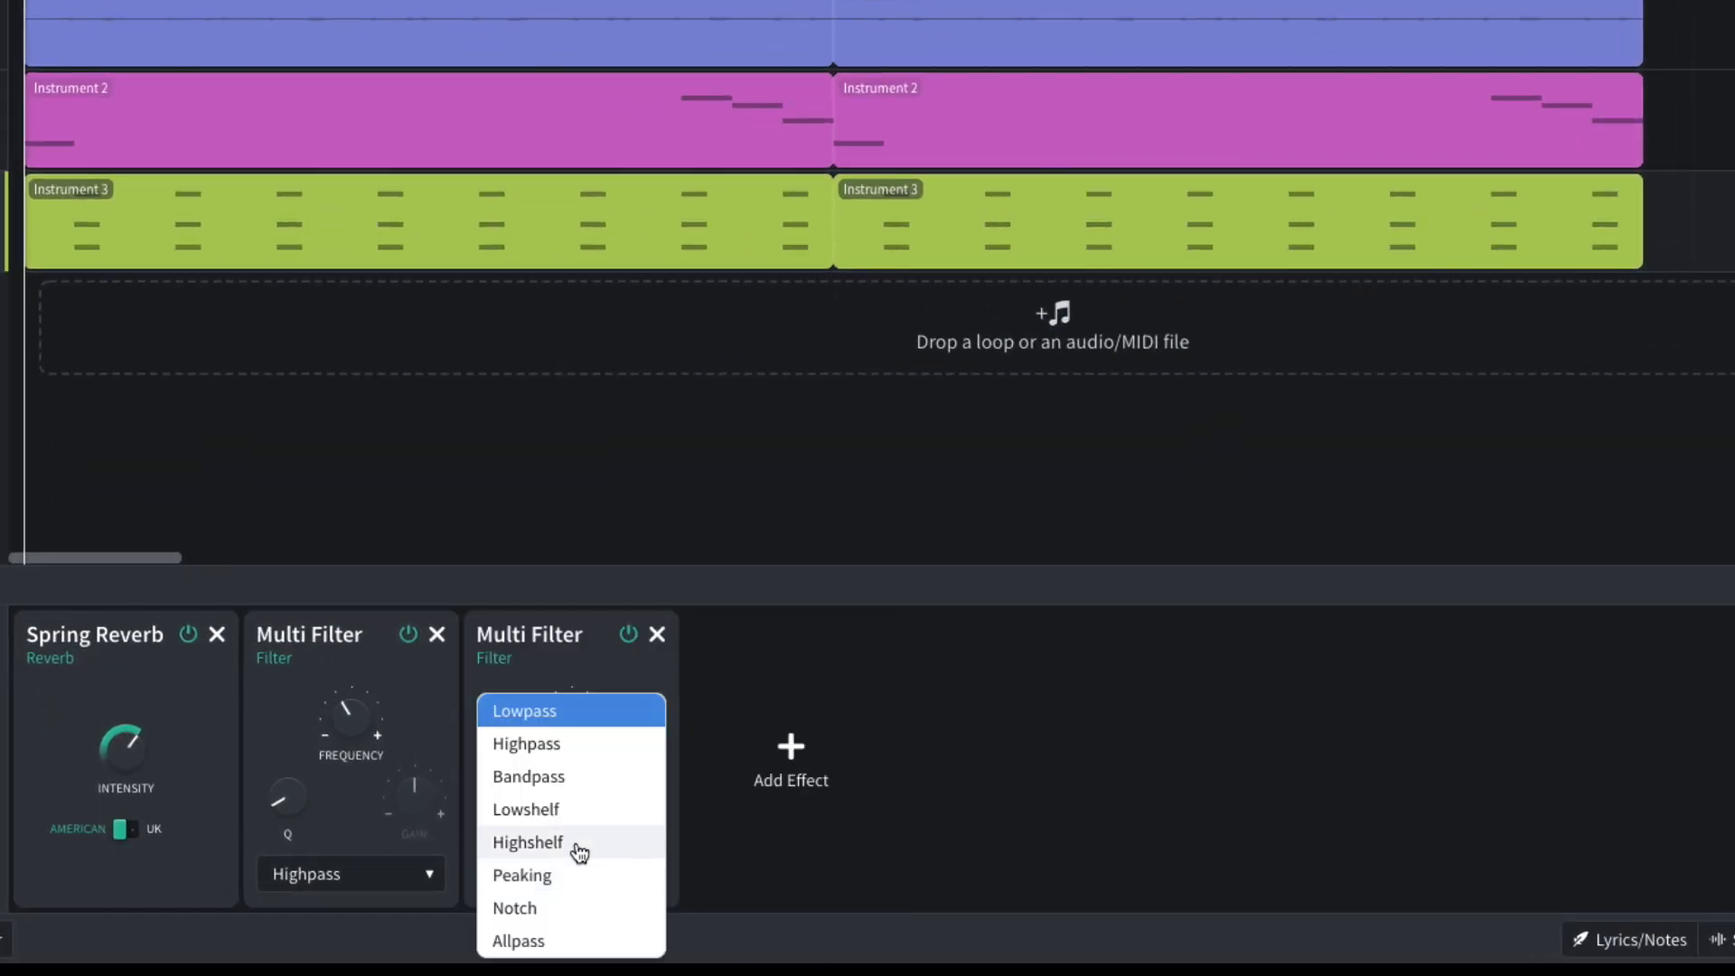
left_click(579, 843)
left_click_drag(572, 723, 570, 784)
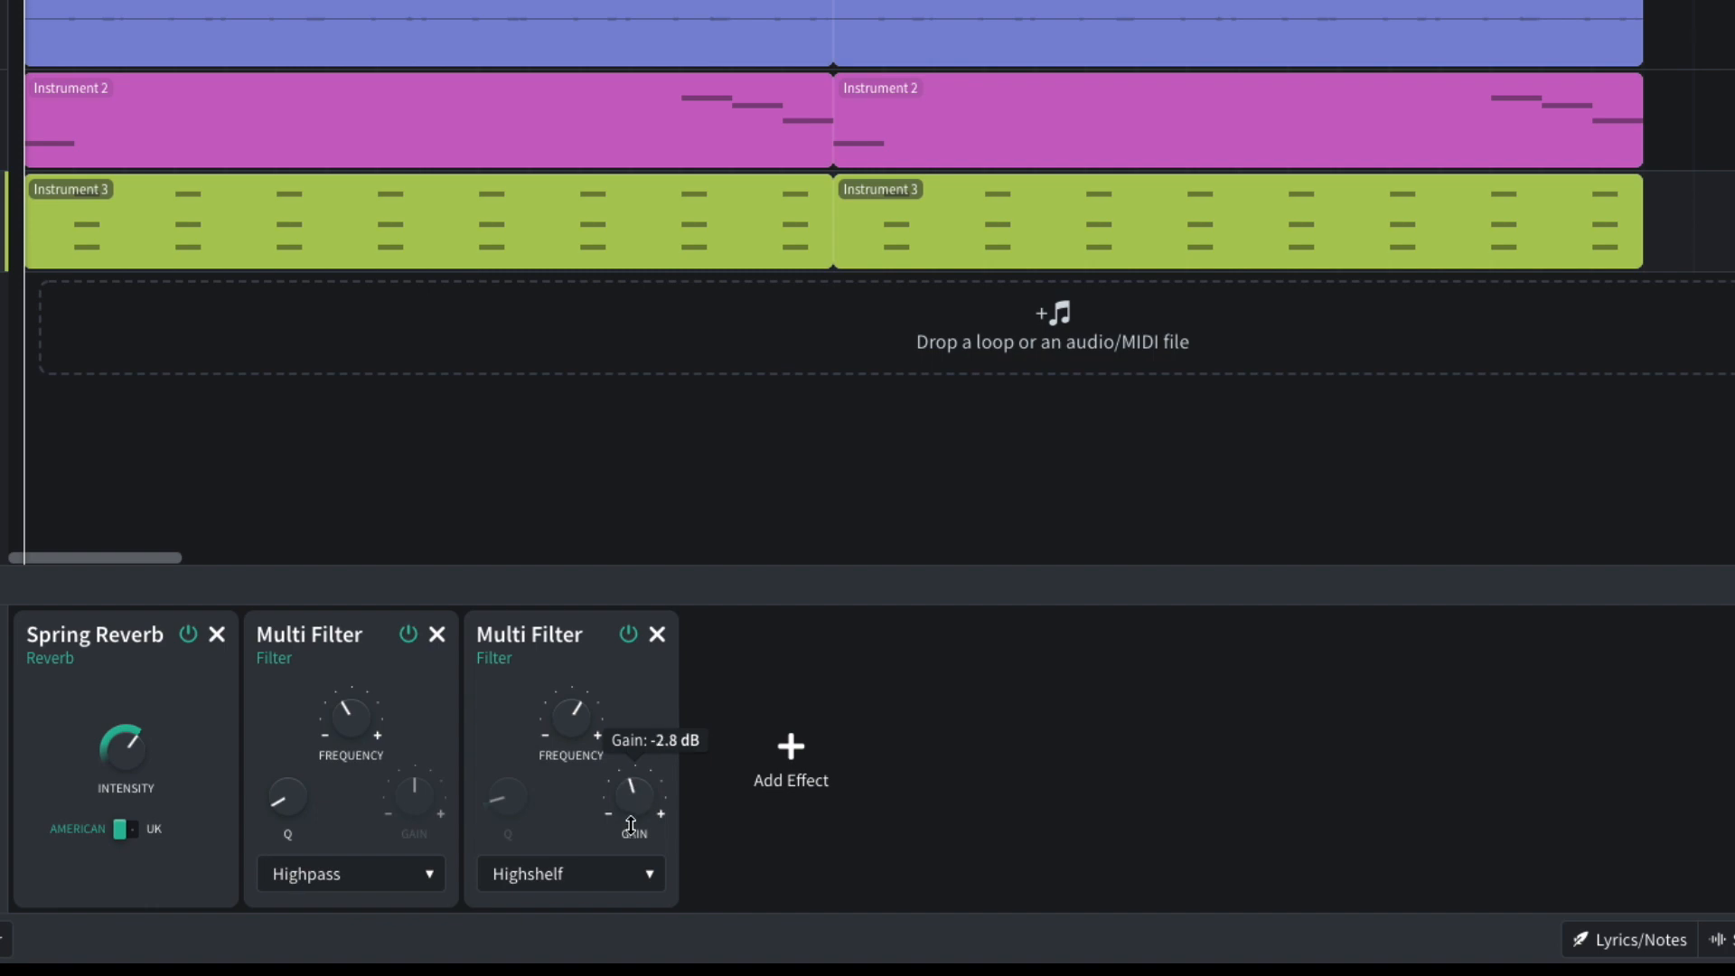
left_click_drag(621, 854, 621, 863)
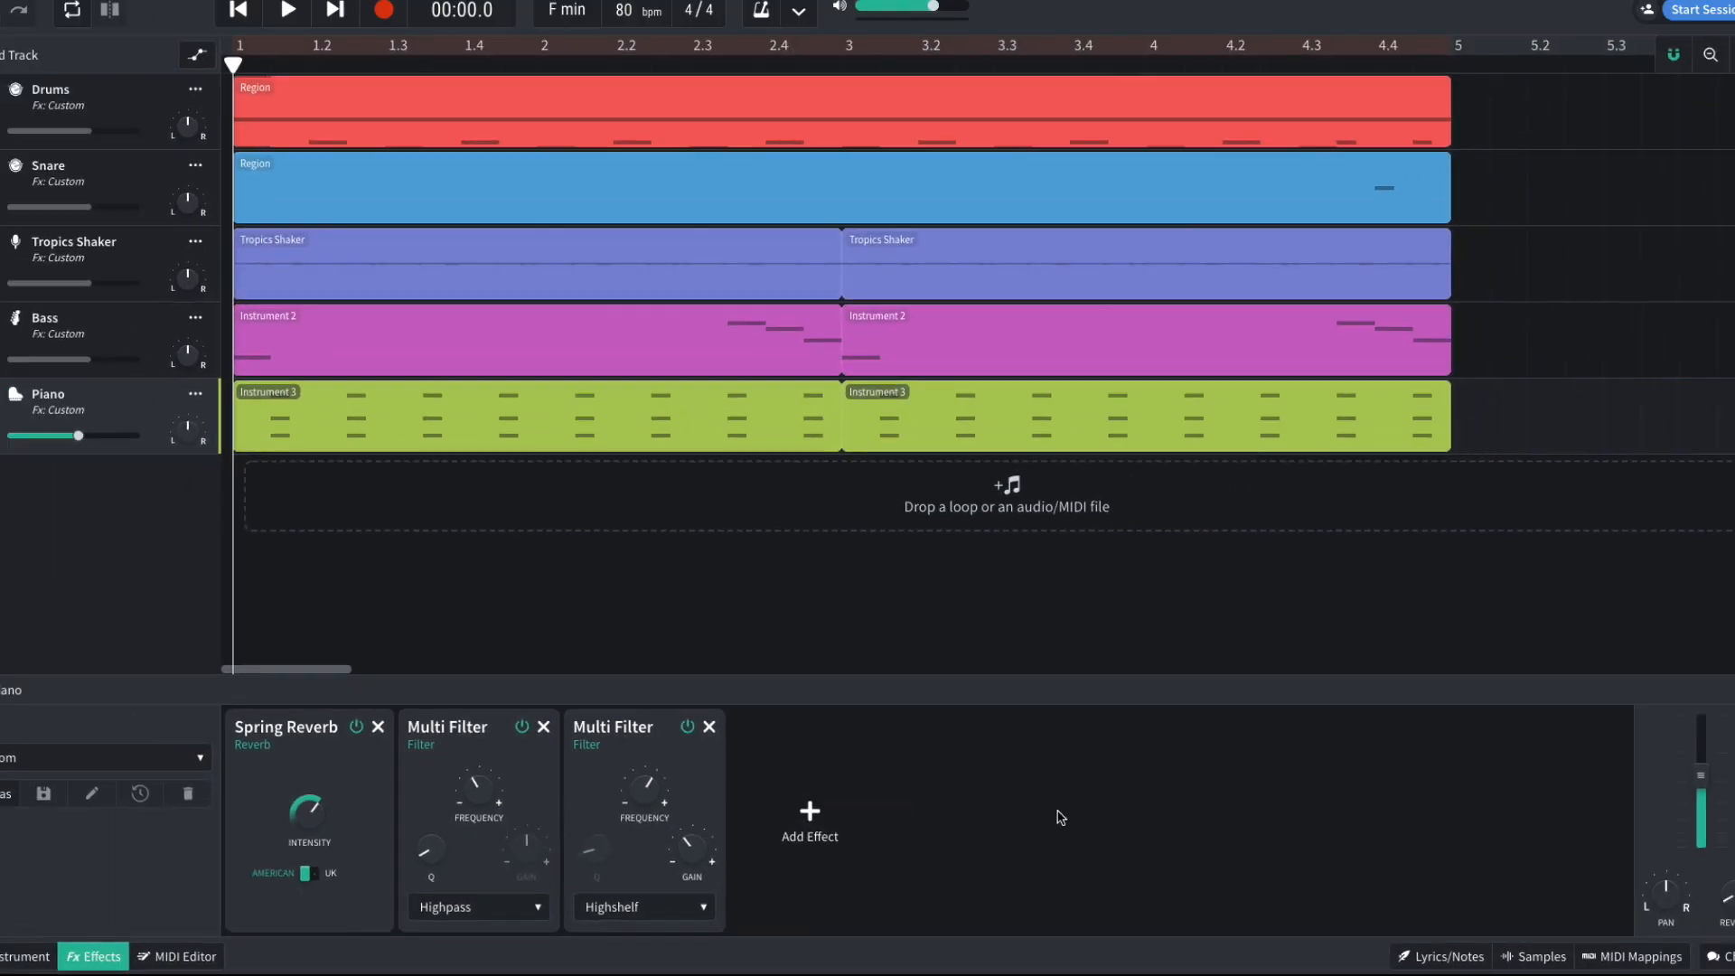
Step: Play the soloed piano with both filters applied and lower the volumes of the Bass and Piano tracks
key("space")
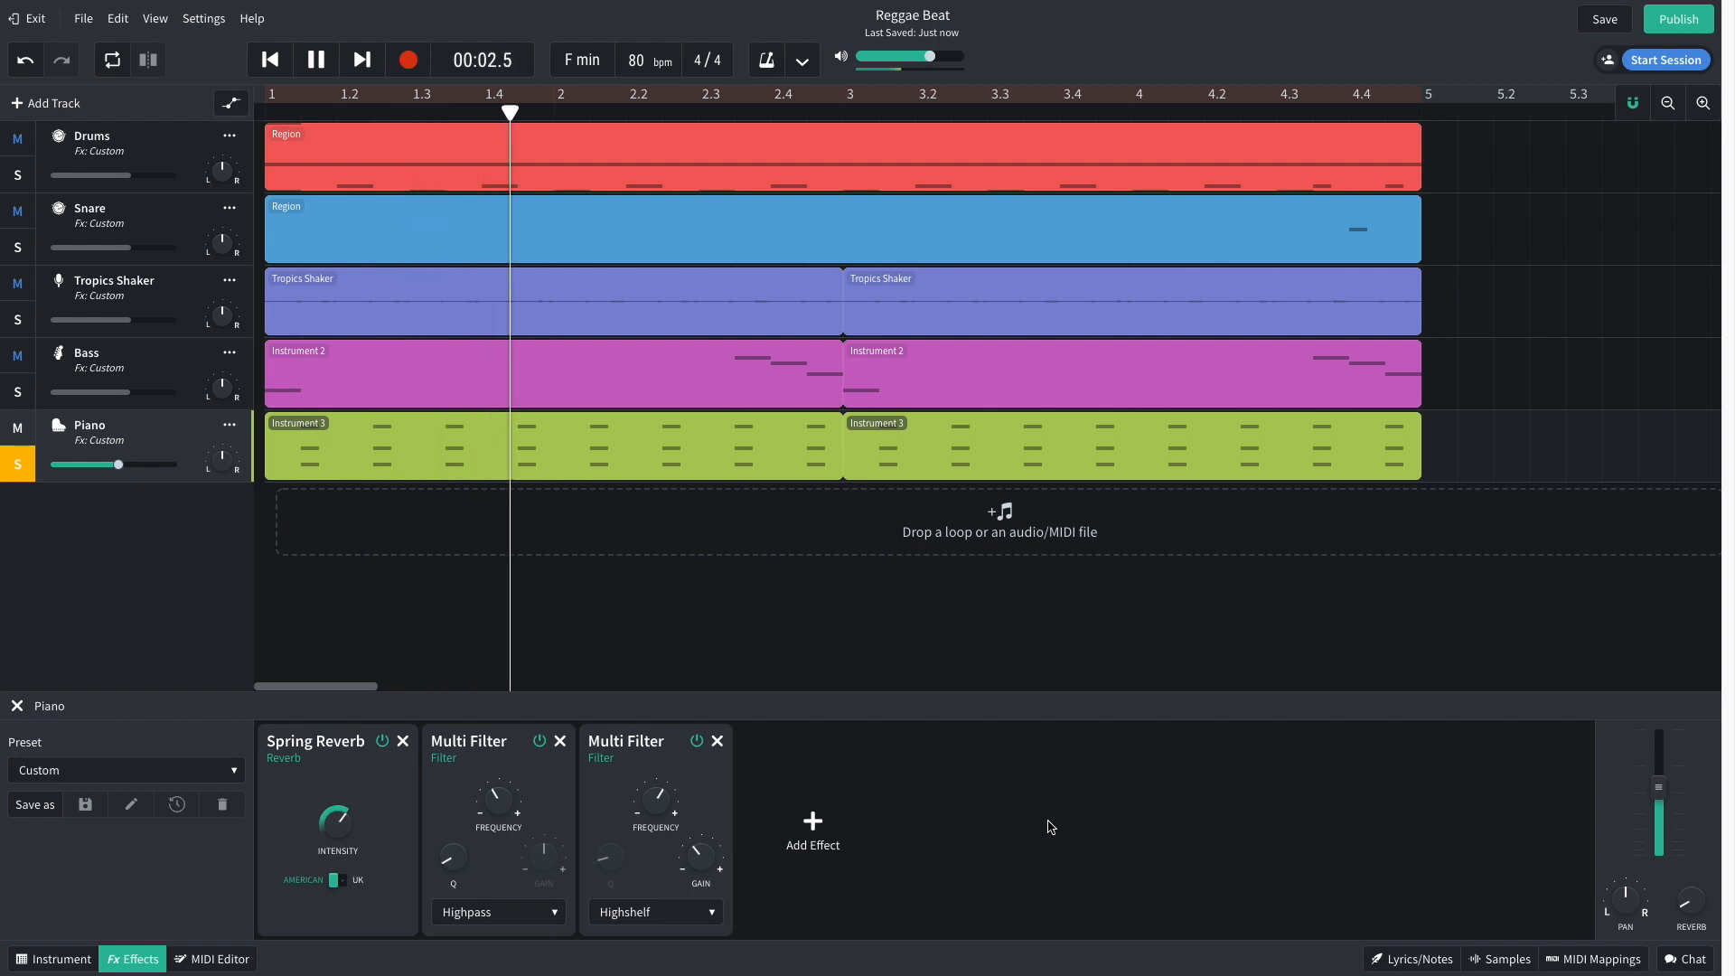
key("space")
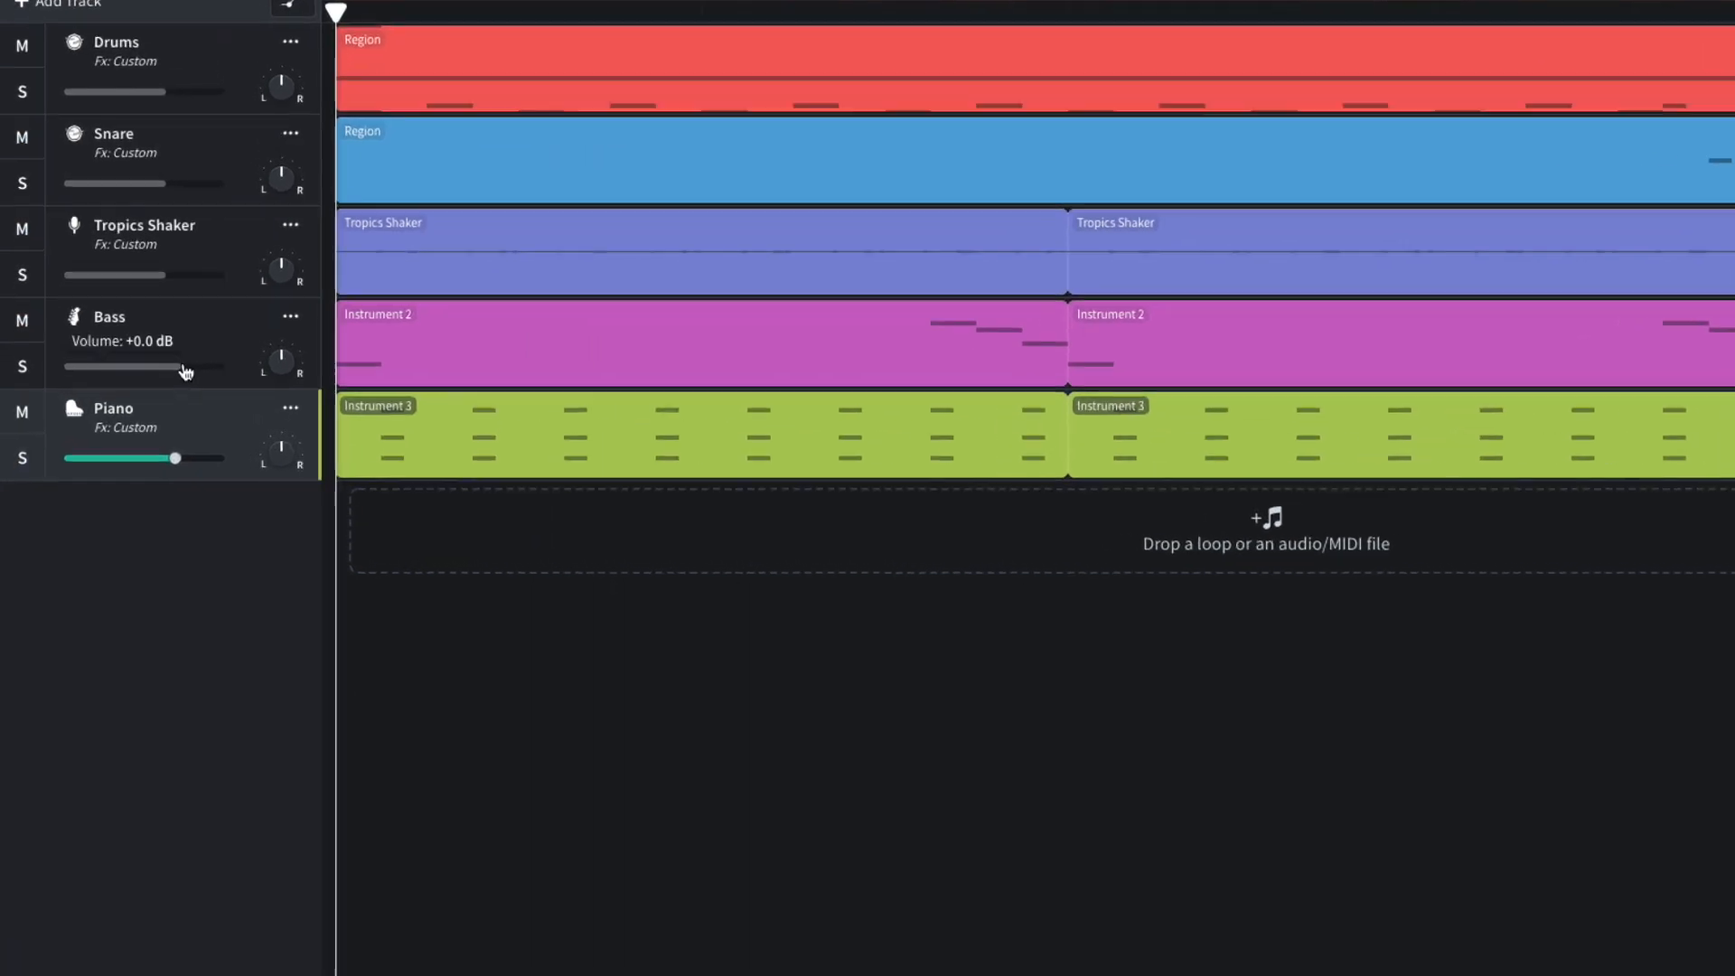
left_click_drag(143, 392, 130, 387)
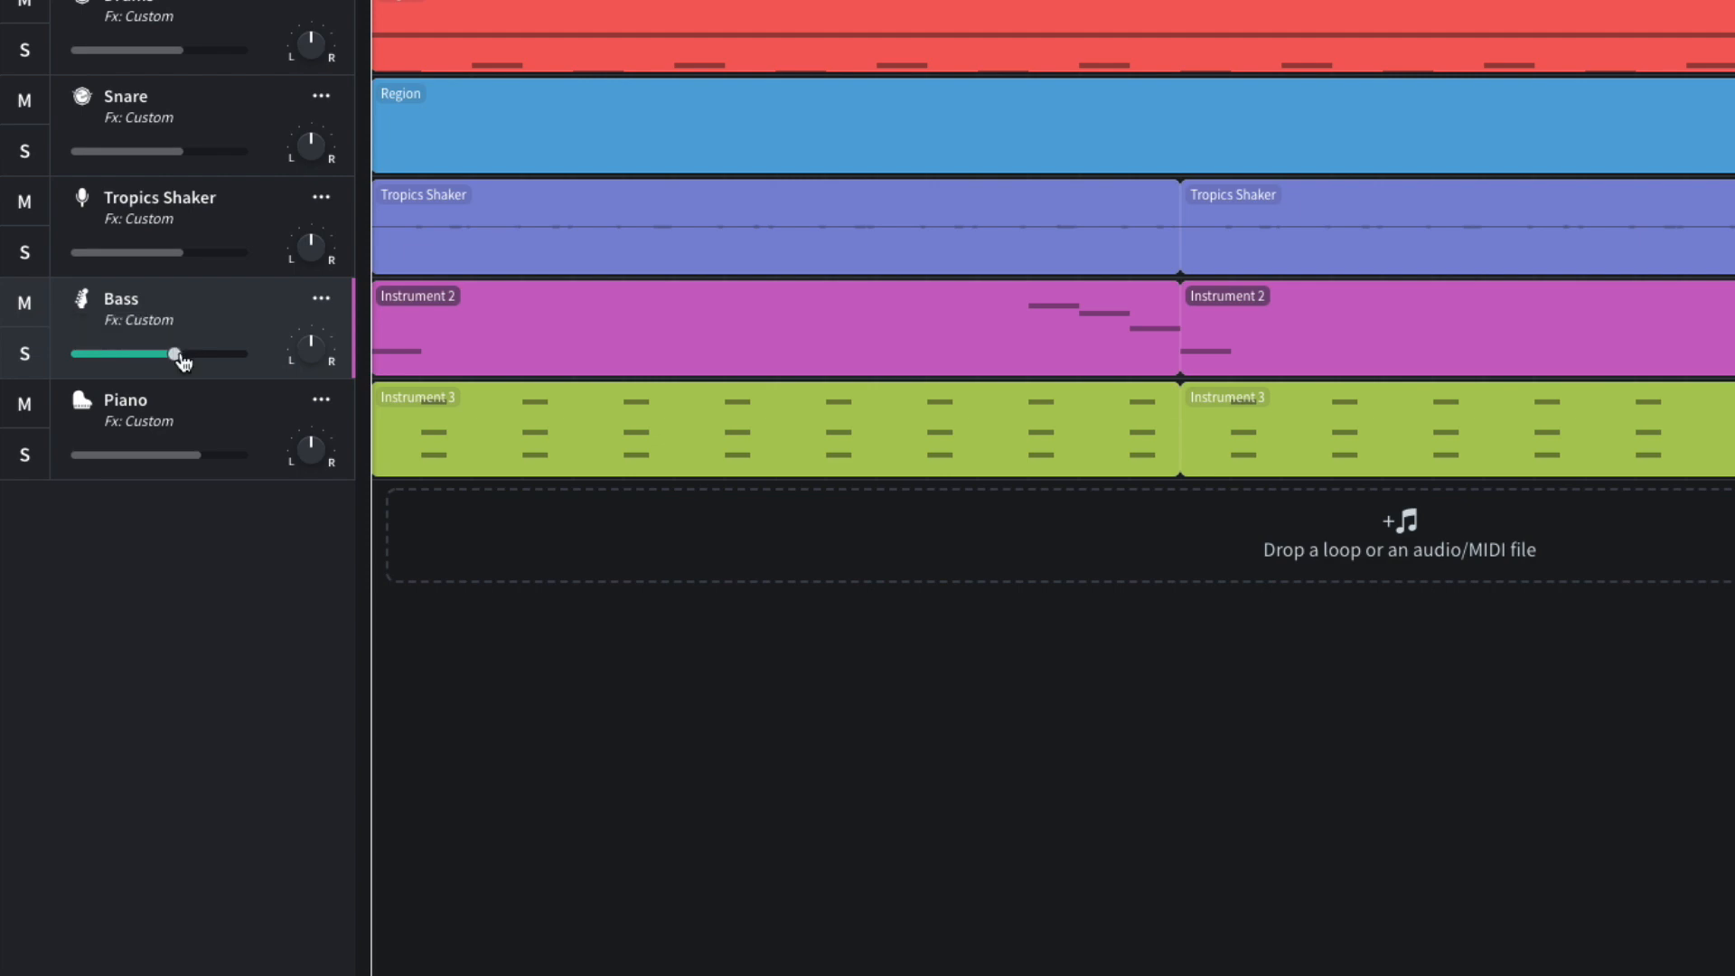
left_click_drag(201, 455, 186, 456)
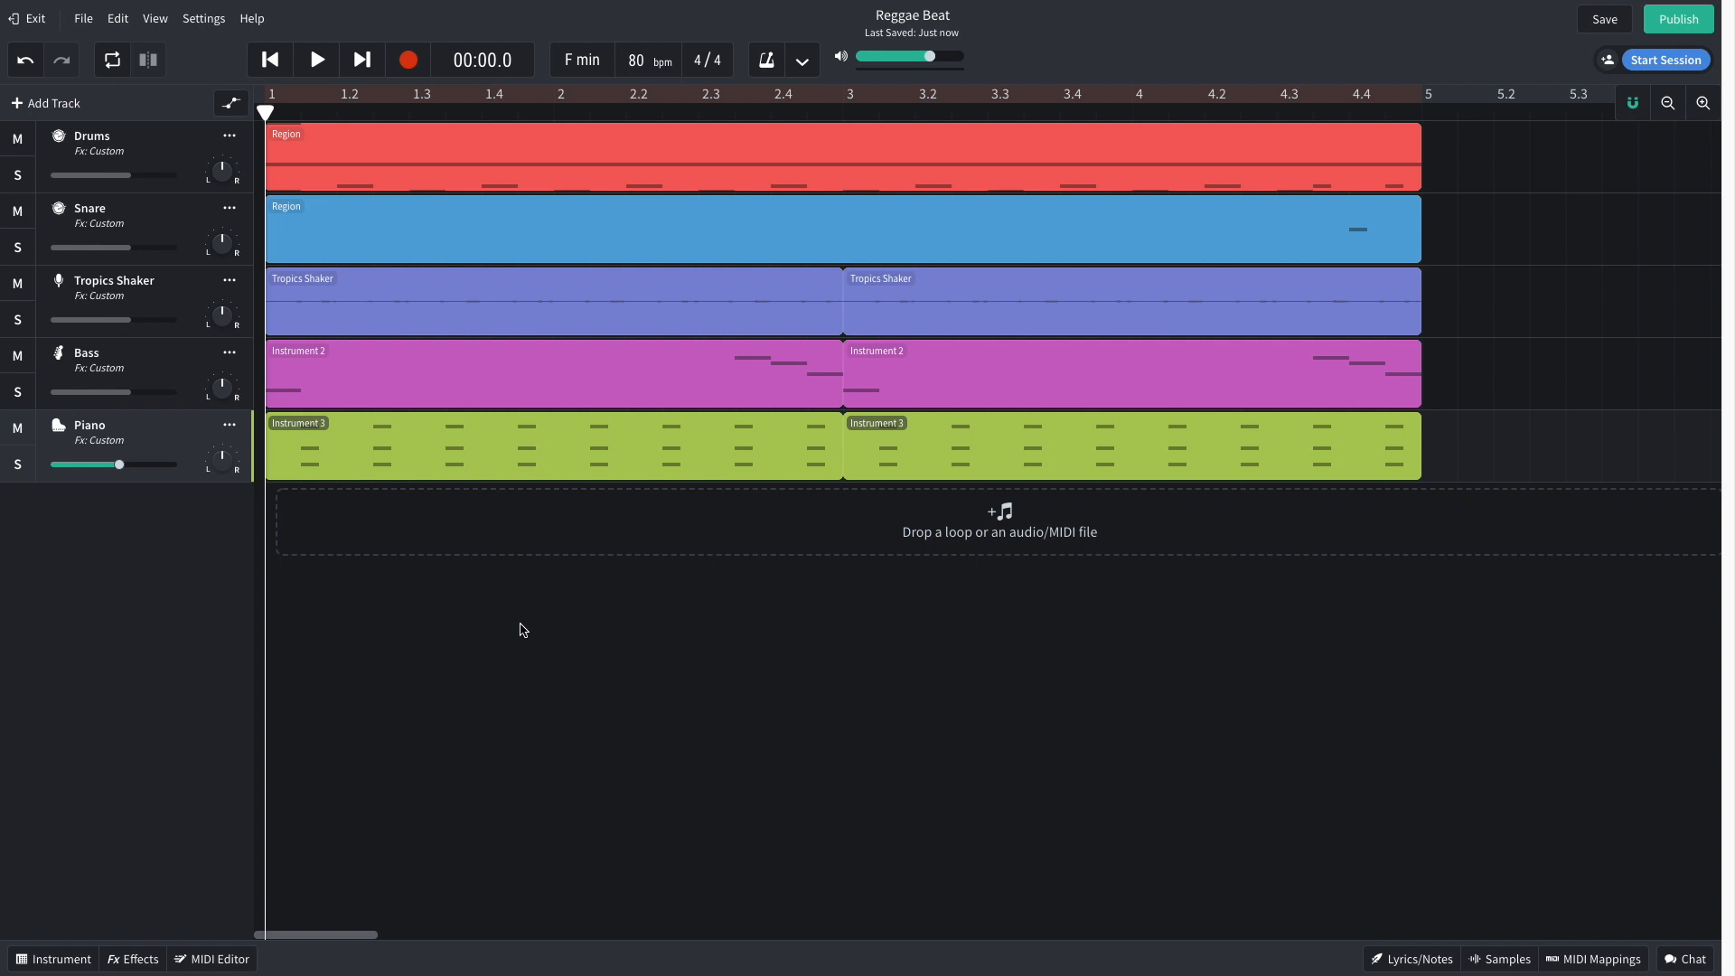
Step: Add another instrument track with the Rock Organ sound and play the beat with the organ melody
left_click(61, 105)
left_click(554, 470)
left_click(54, 959)
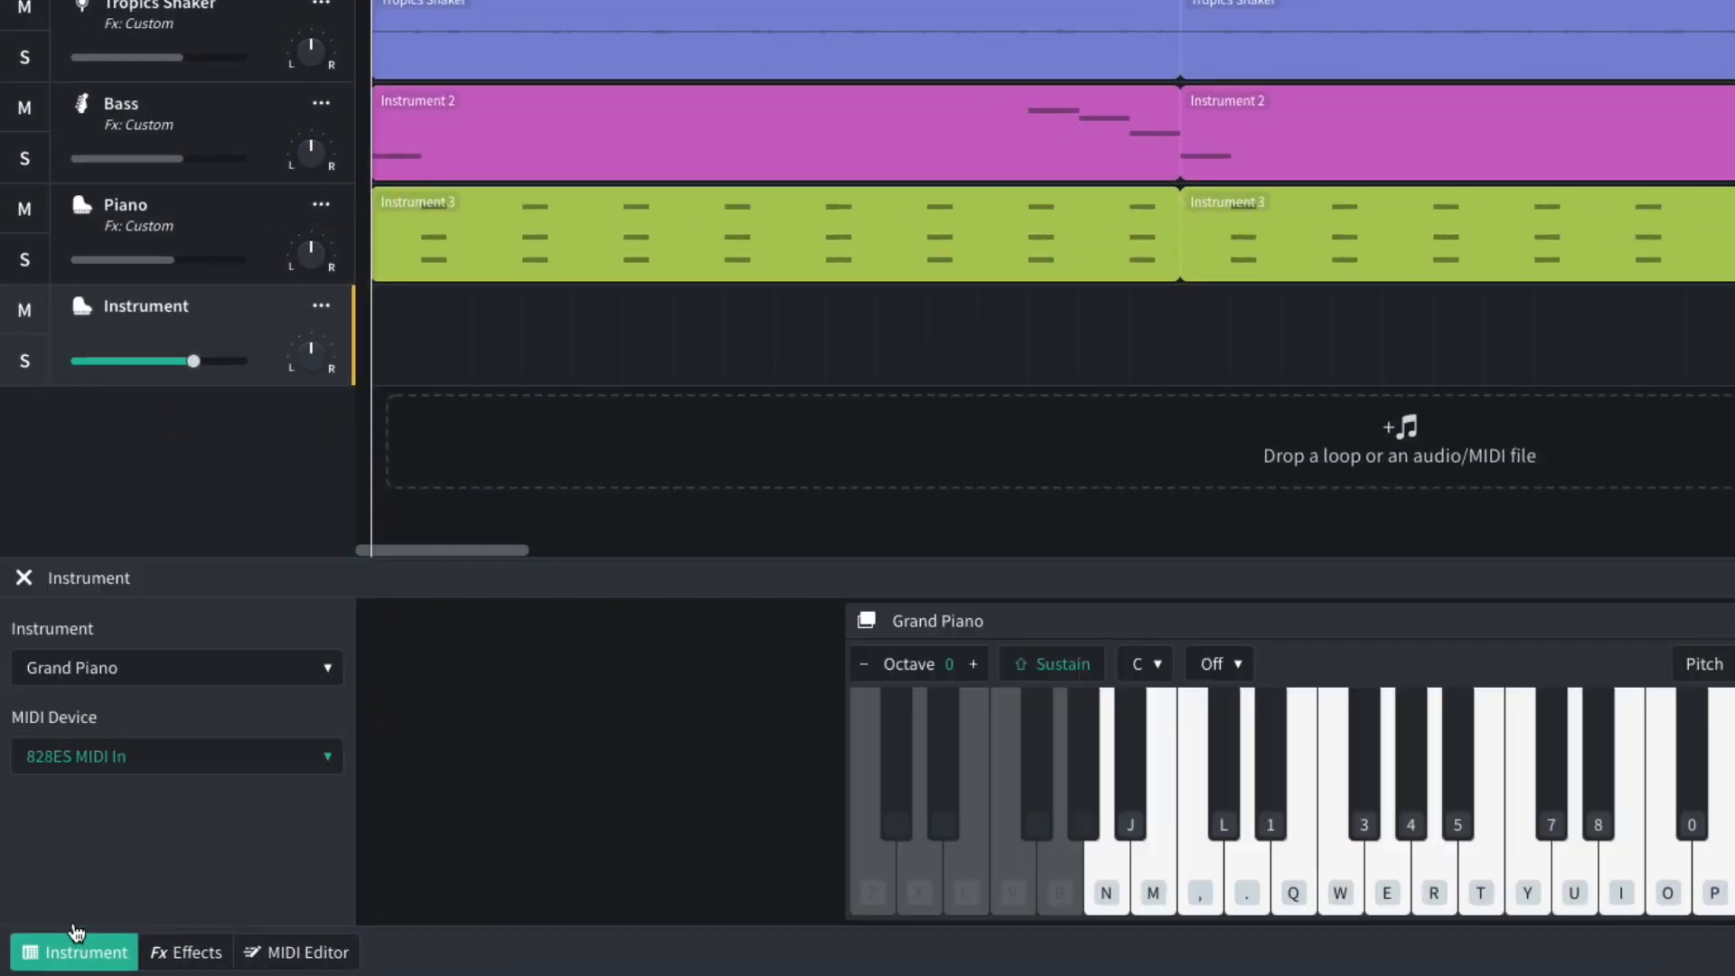
left_click(118, 678)
mouse_move(125, 682)
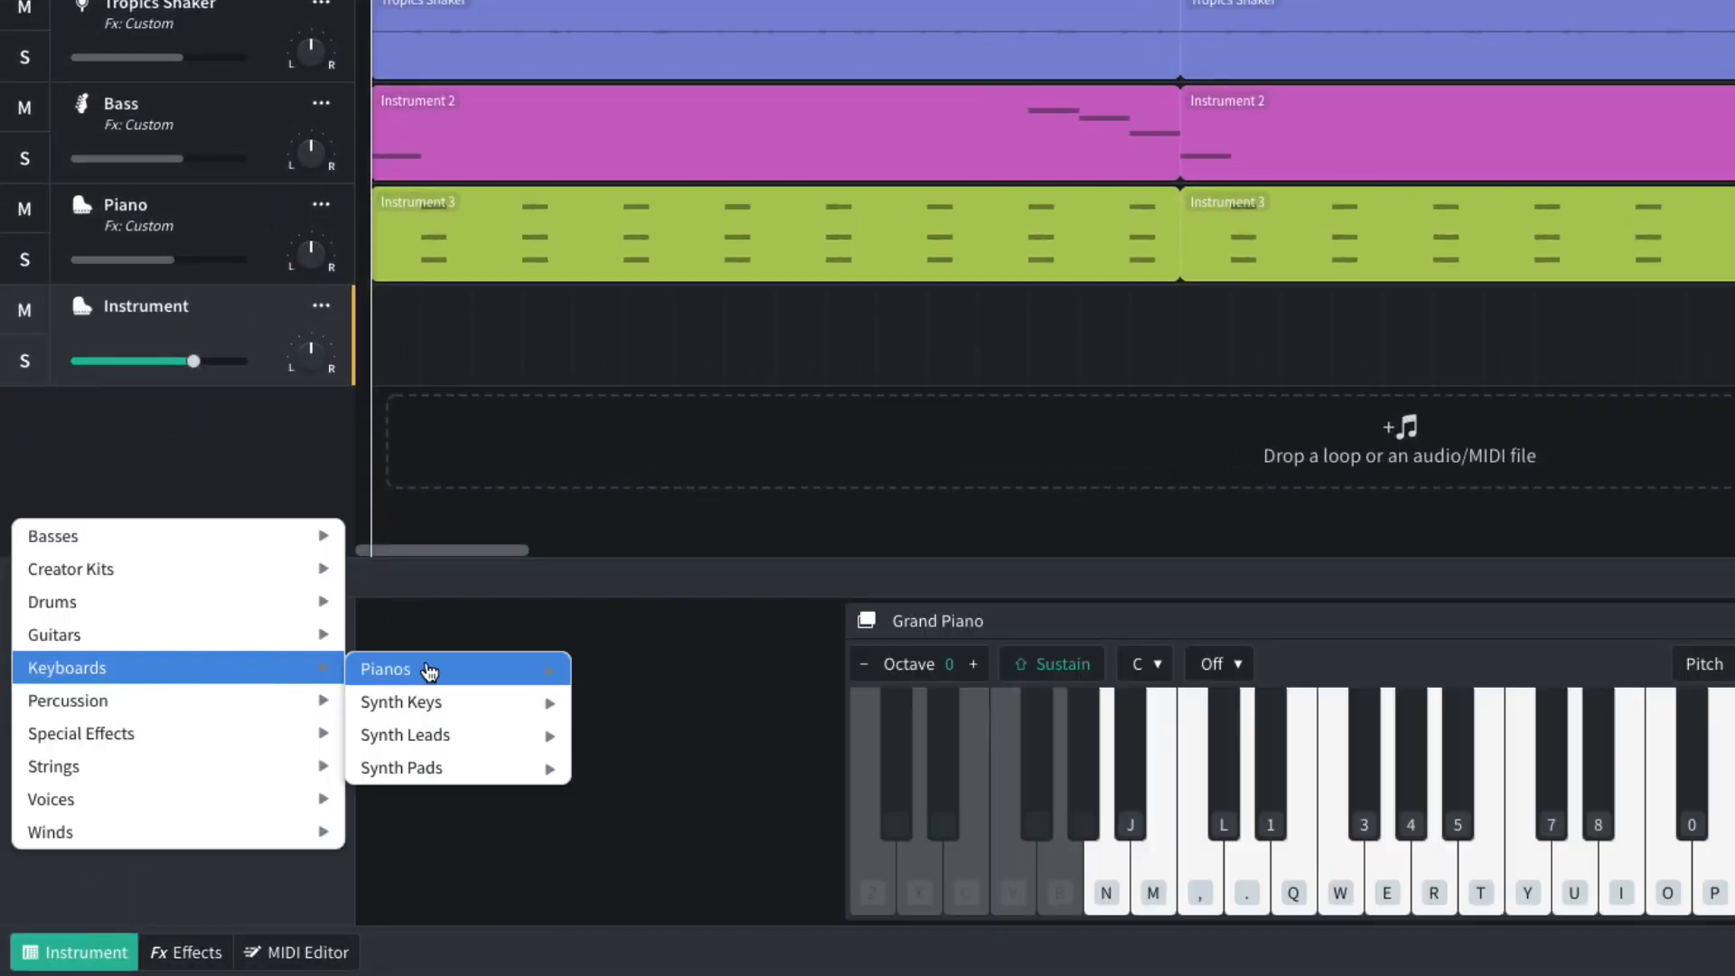
mouse_move(429, 671)
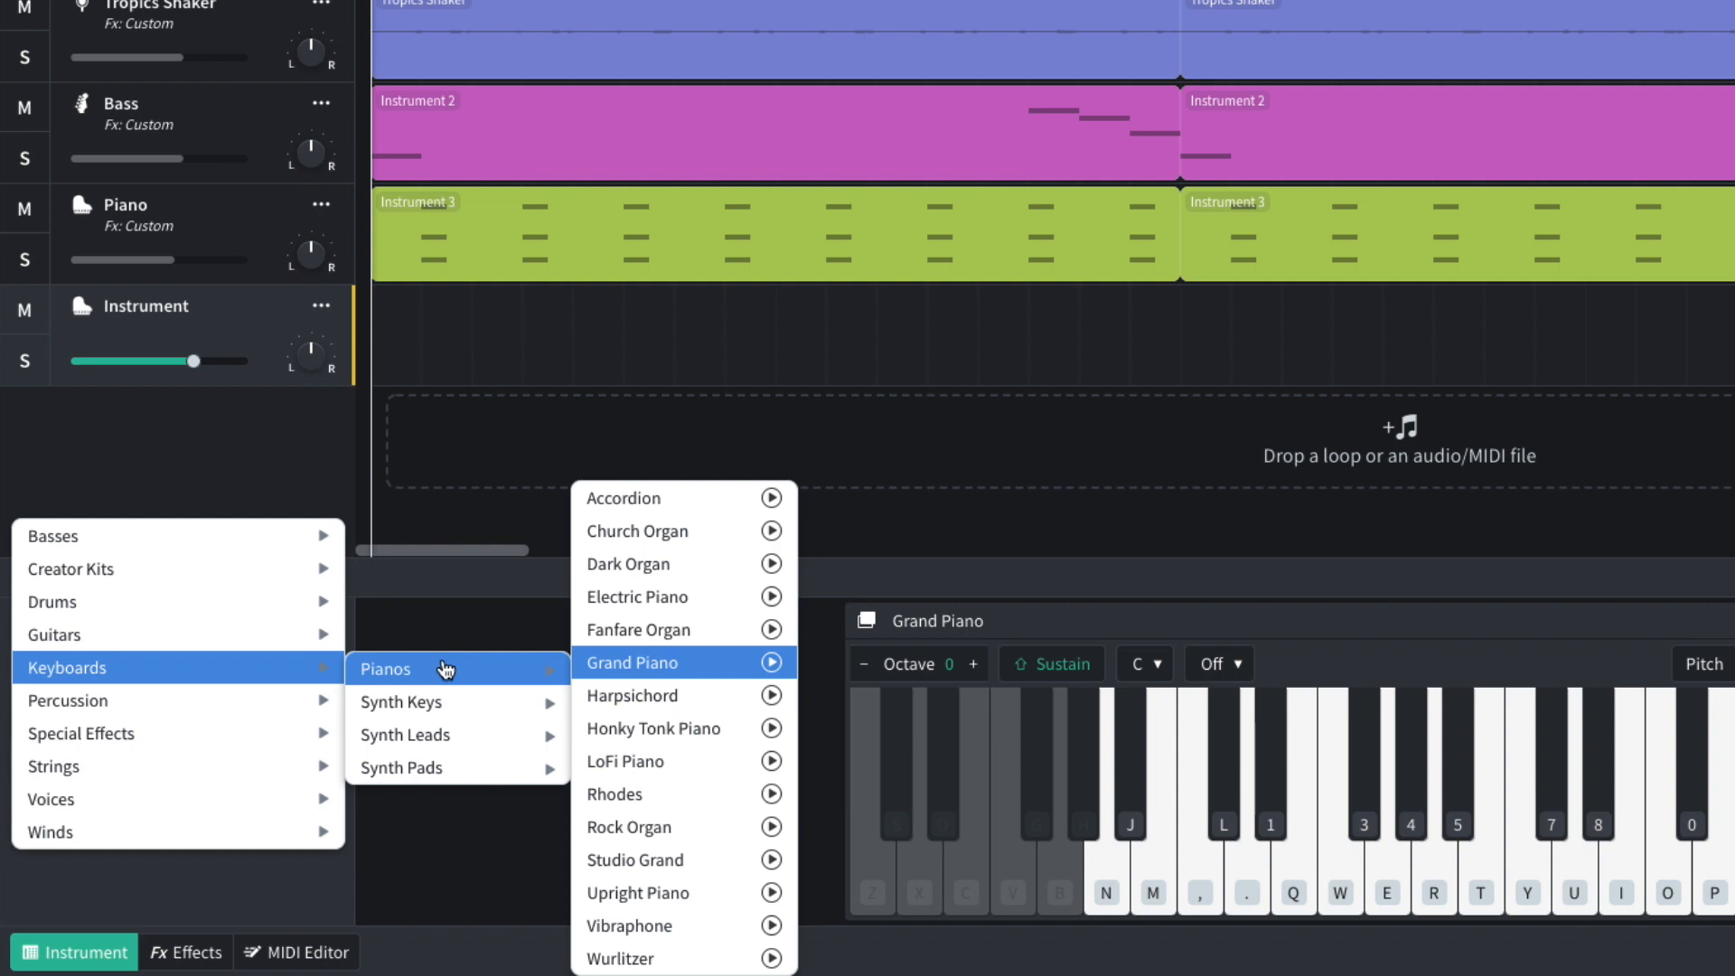
left_click(658, 825)
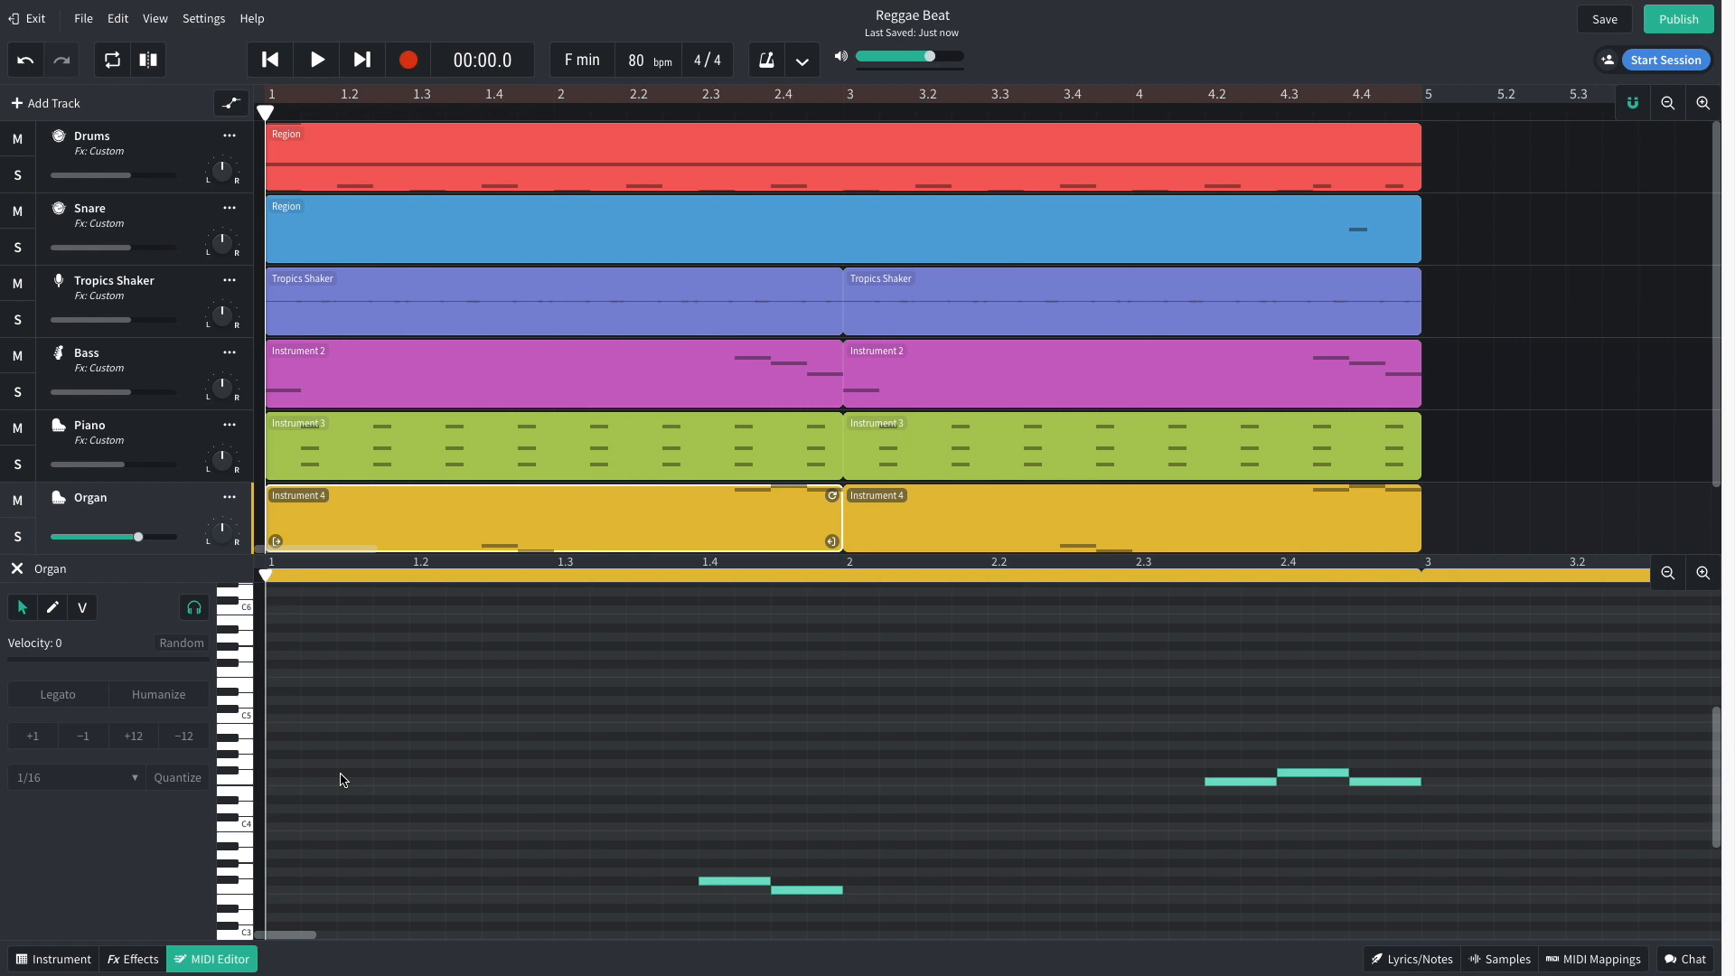
key("space")
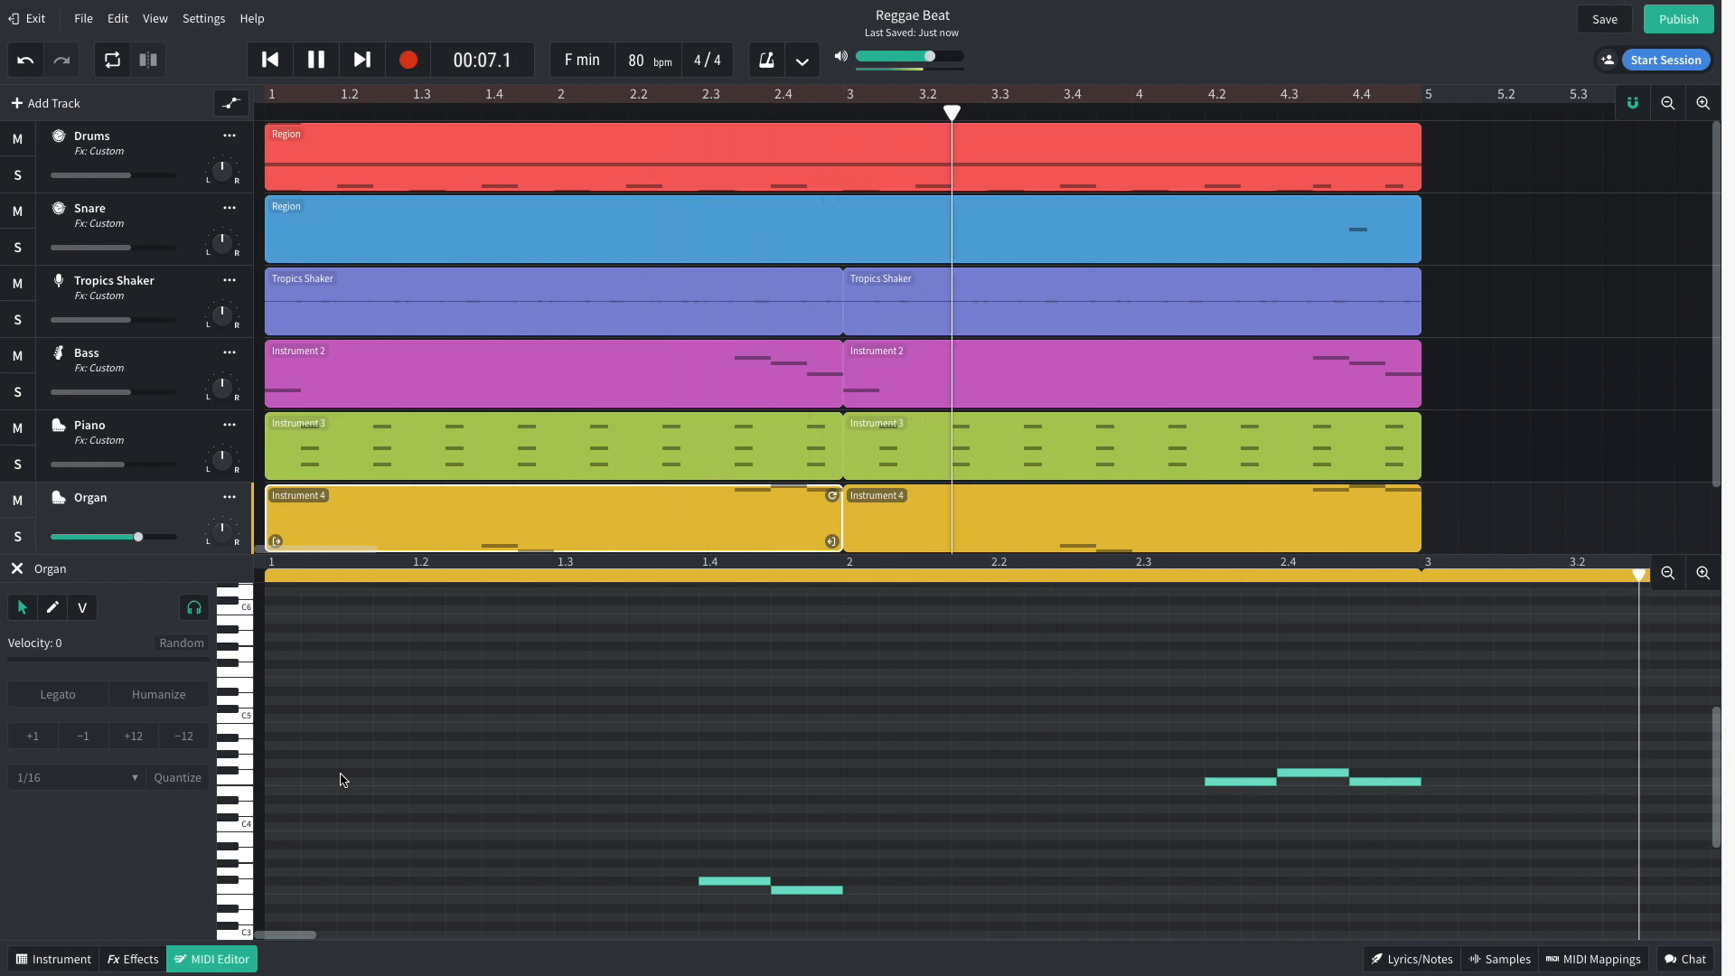
key("space")
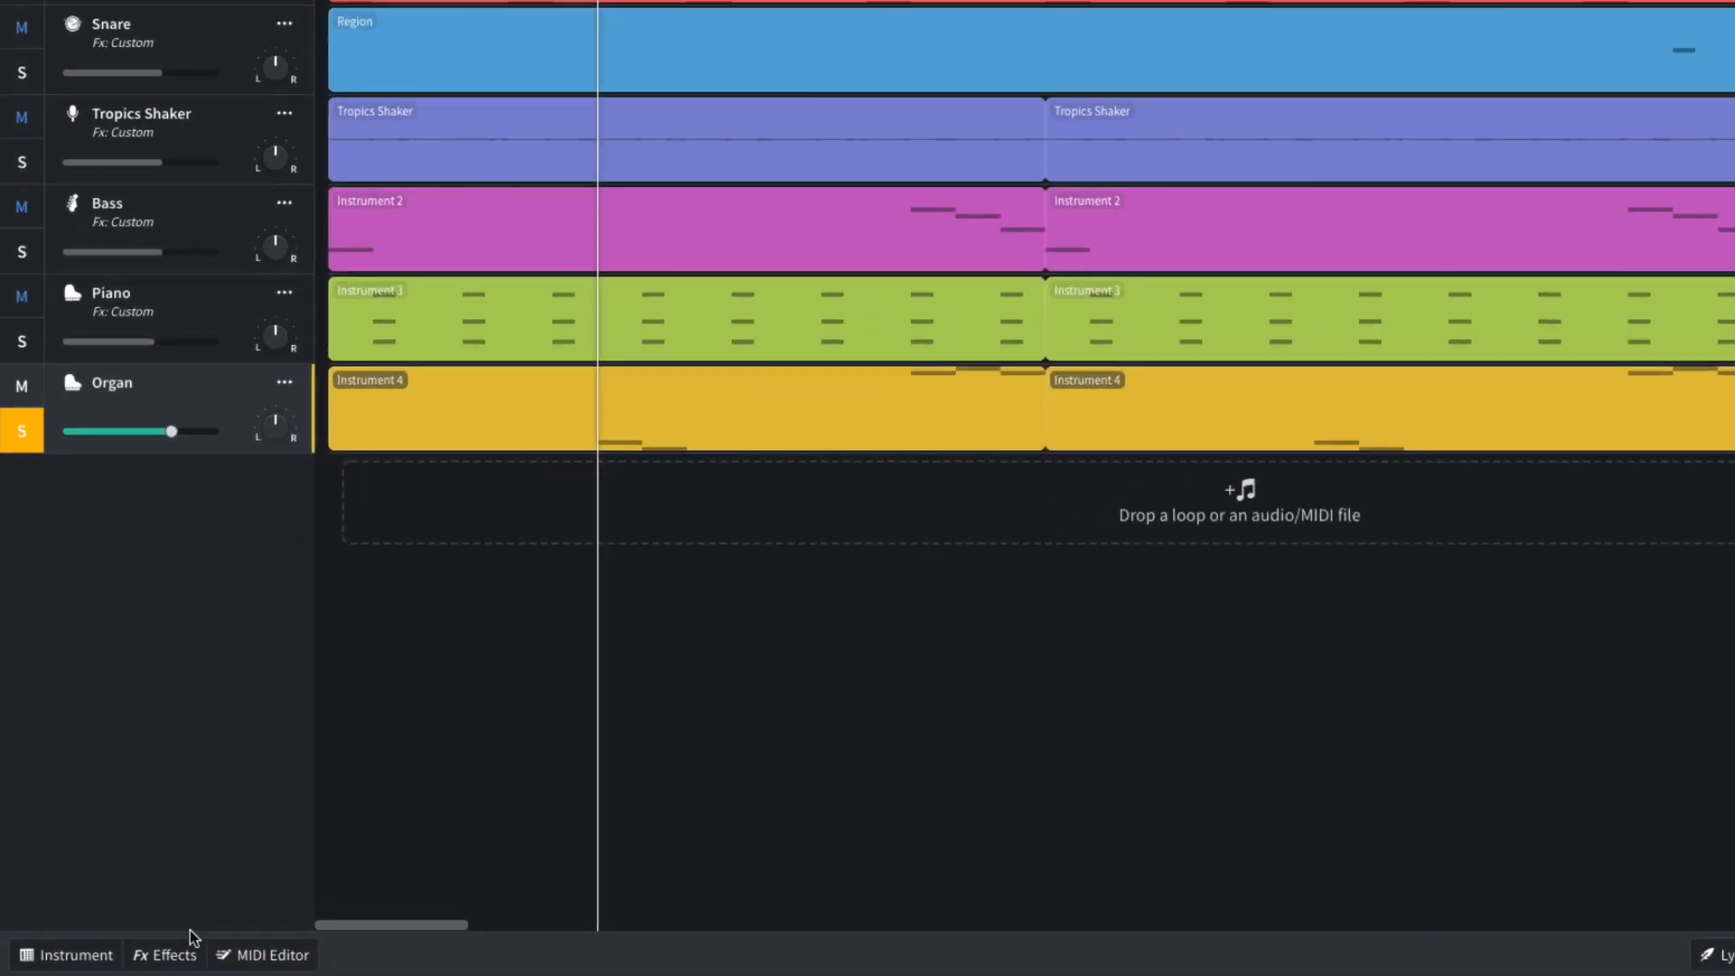
Step: Add a Distortion++ effect to the Organ track and listen to the soloed organ
left_click(133, 959)
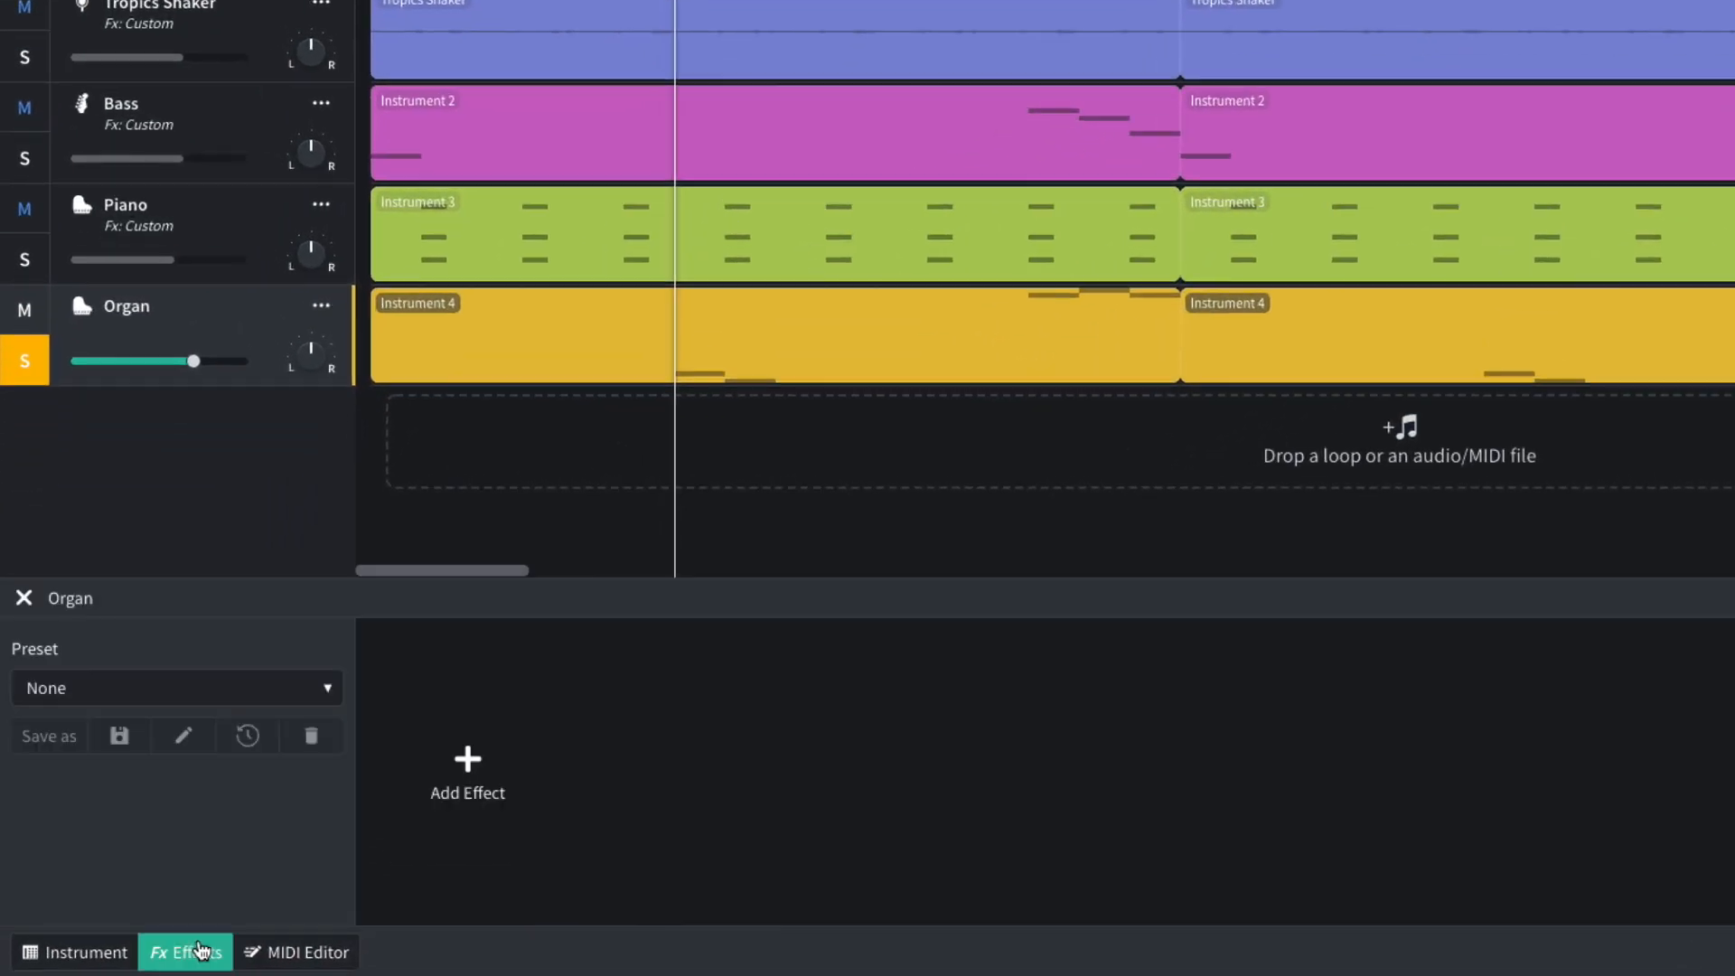
left_click(457, 797)
mouse_move(488, 744)
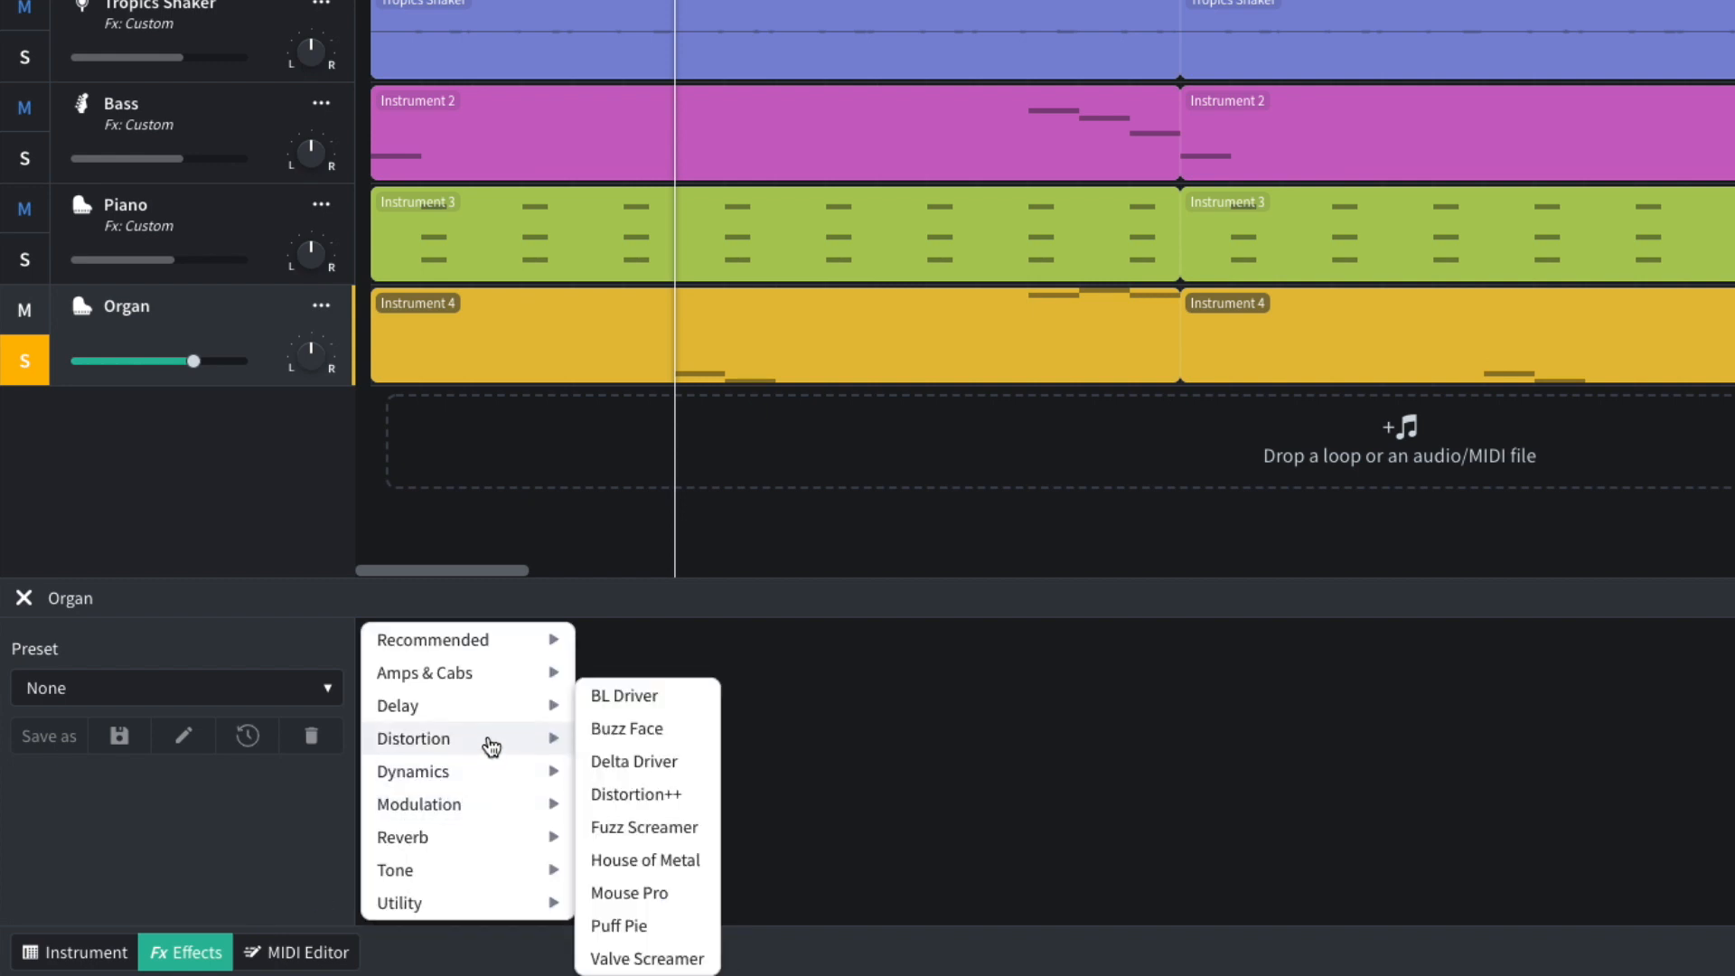
left_click(631, 794)
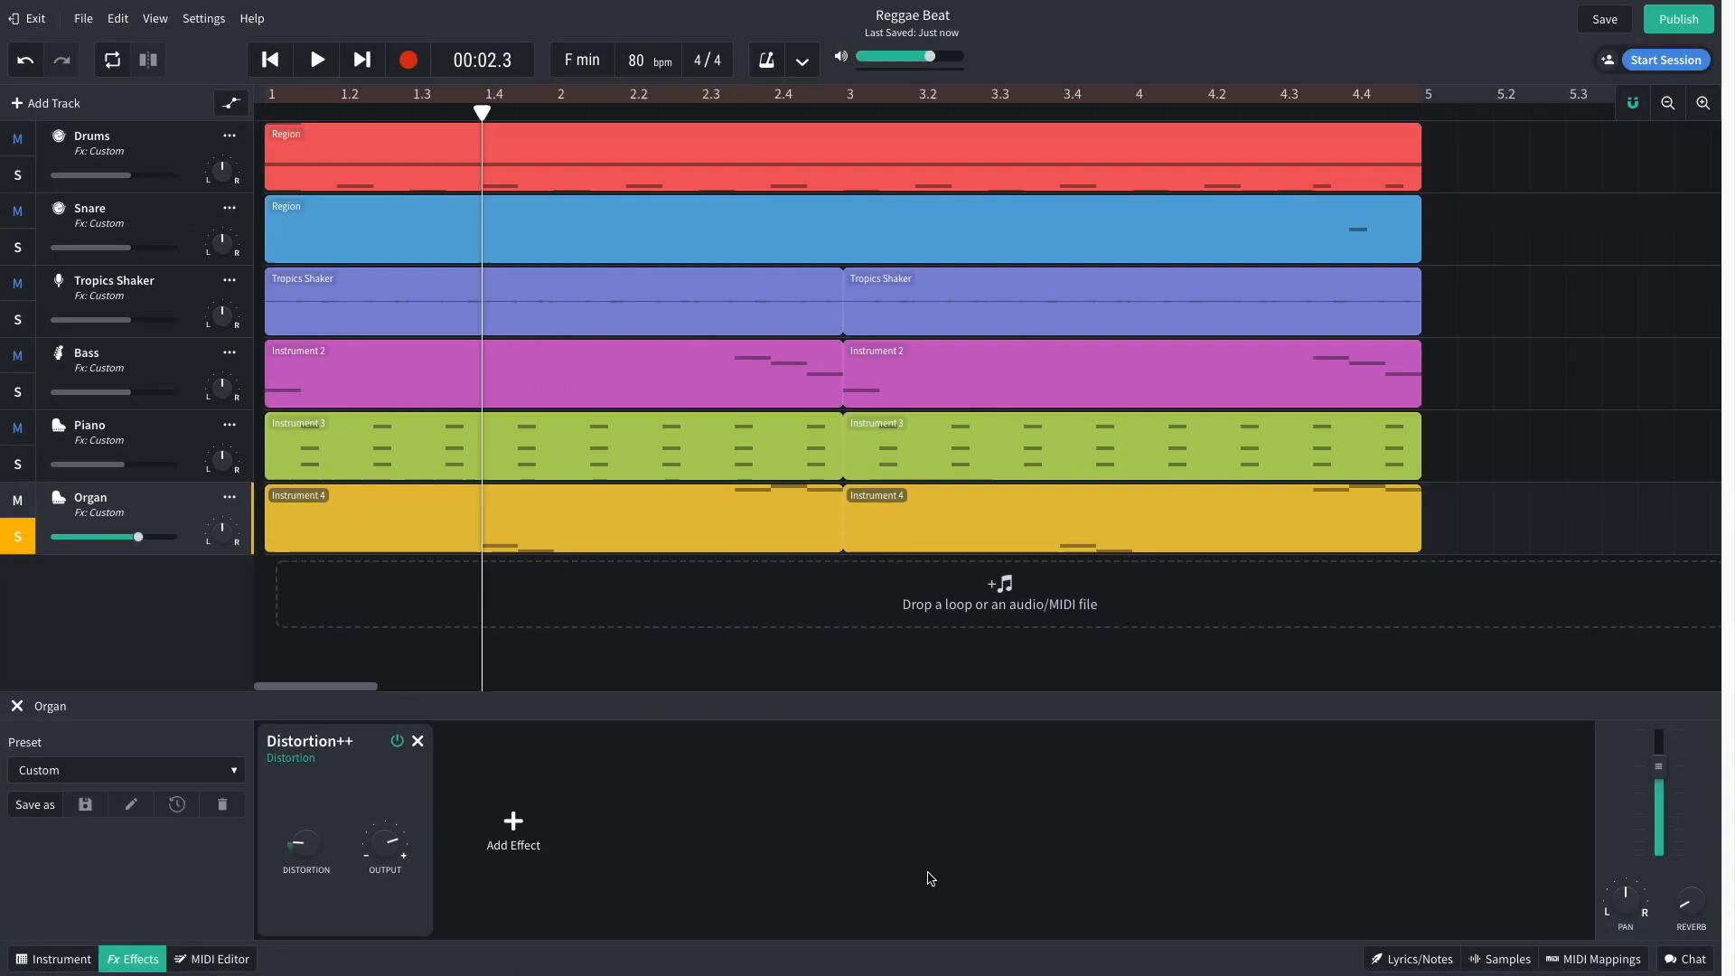
key("space")
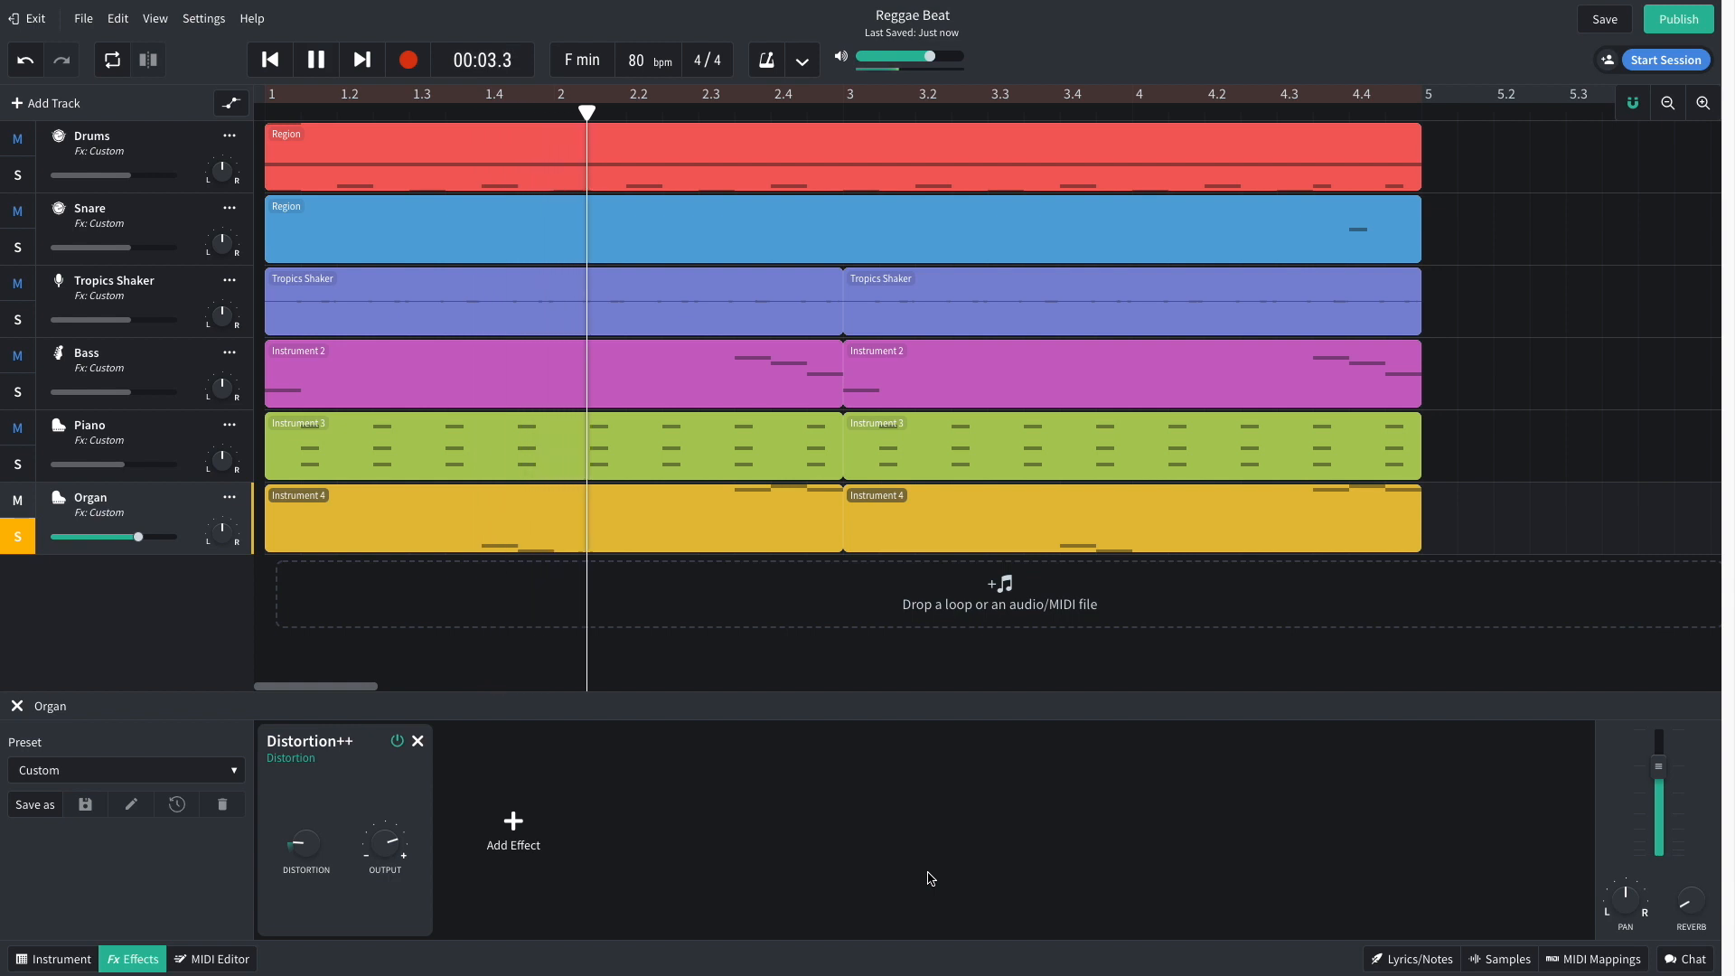
key("space")
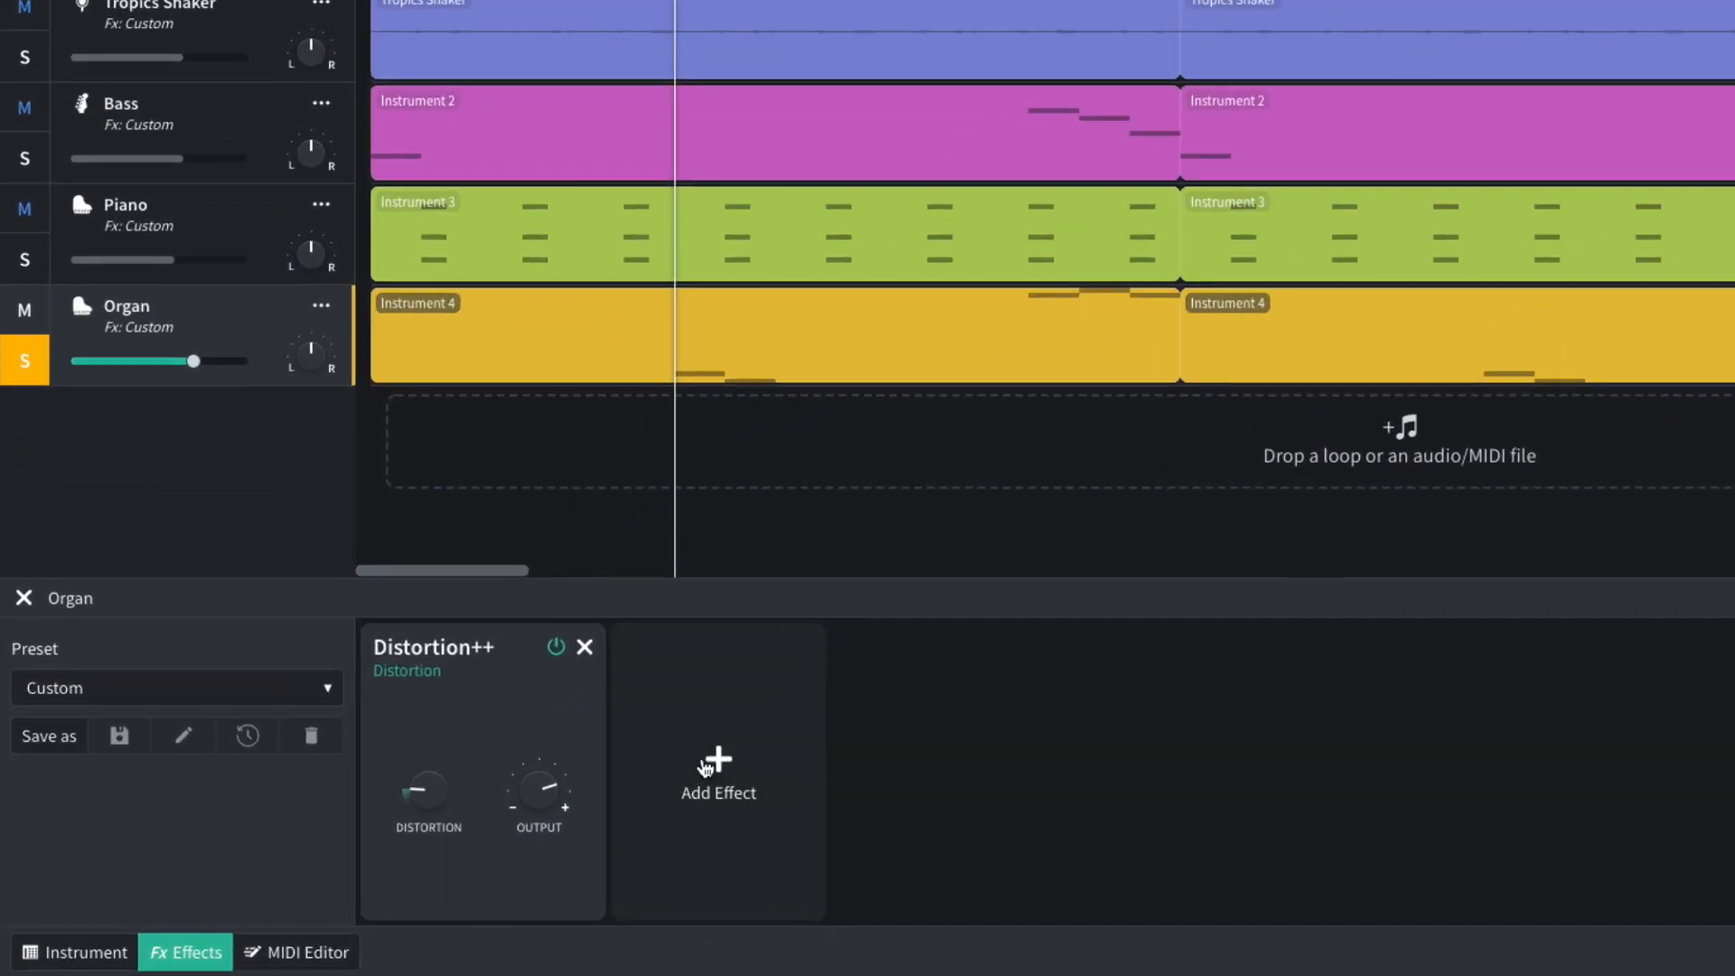
Step: Add a Multi Filter after the Distortion++, set it to Highshelf with raised gain, and play the soloed organ
left_click(540, 818)
mouse_move(516, 893)
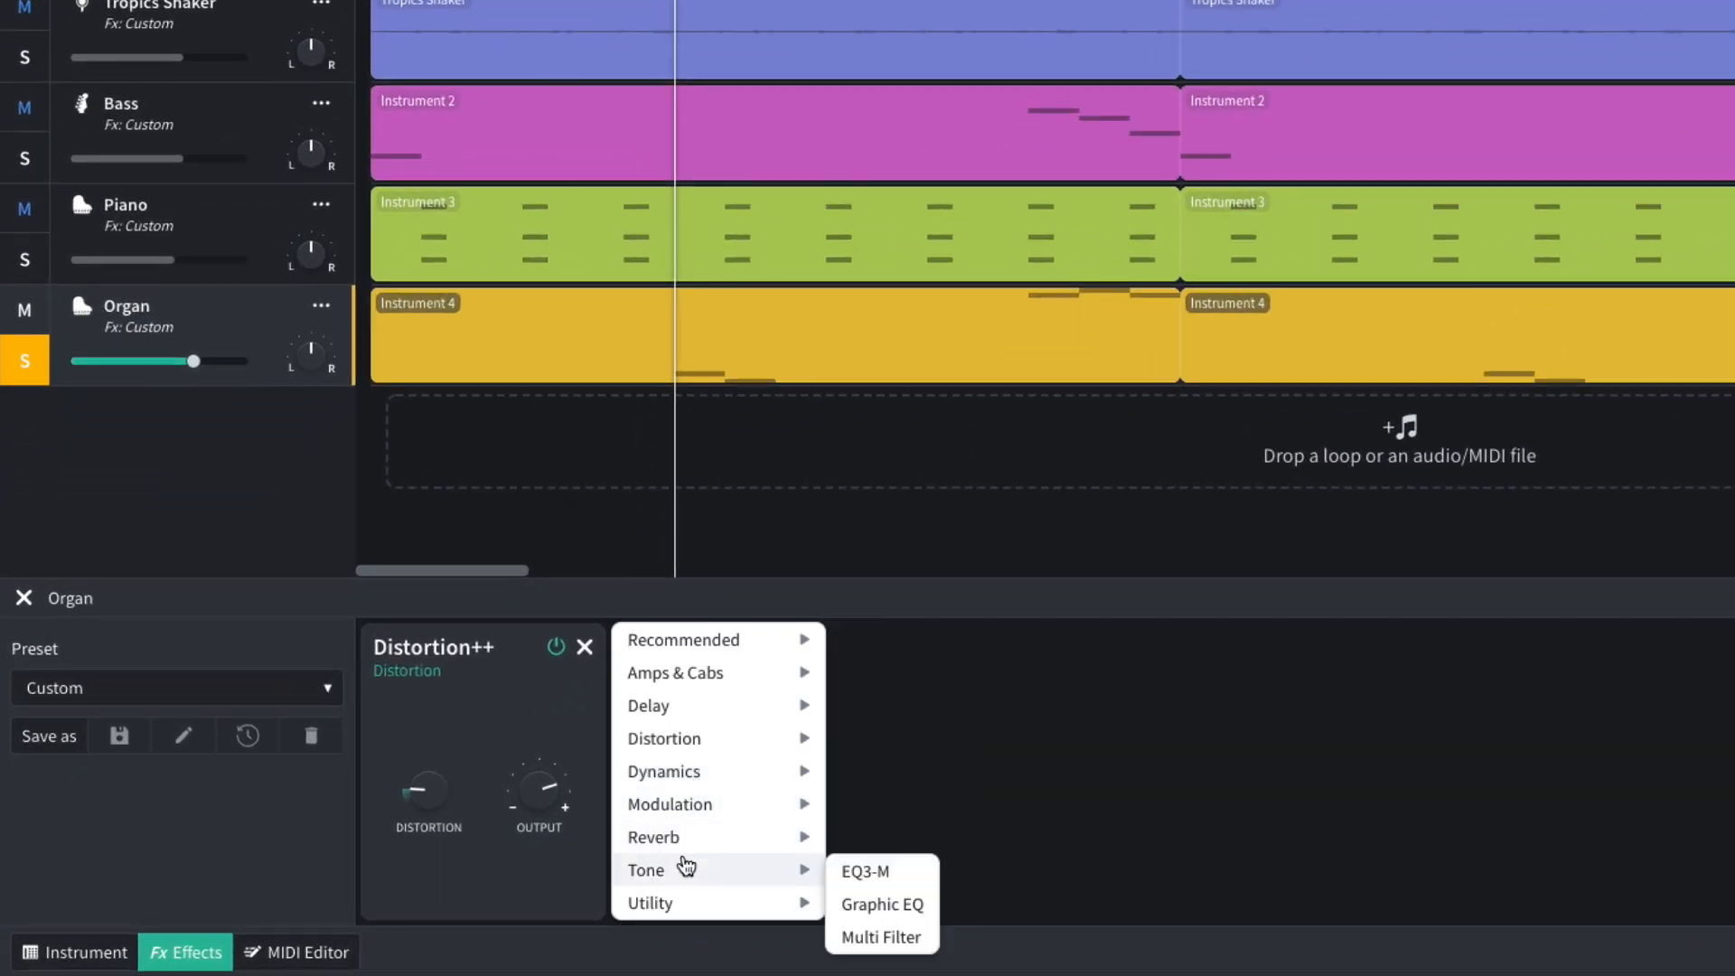
left_click(872, 940)
left_click(727, 887)
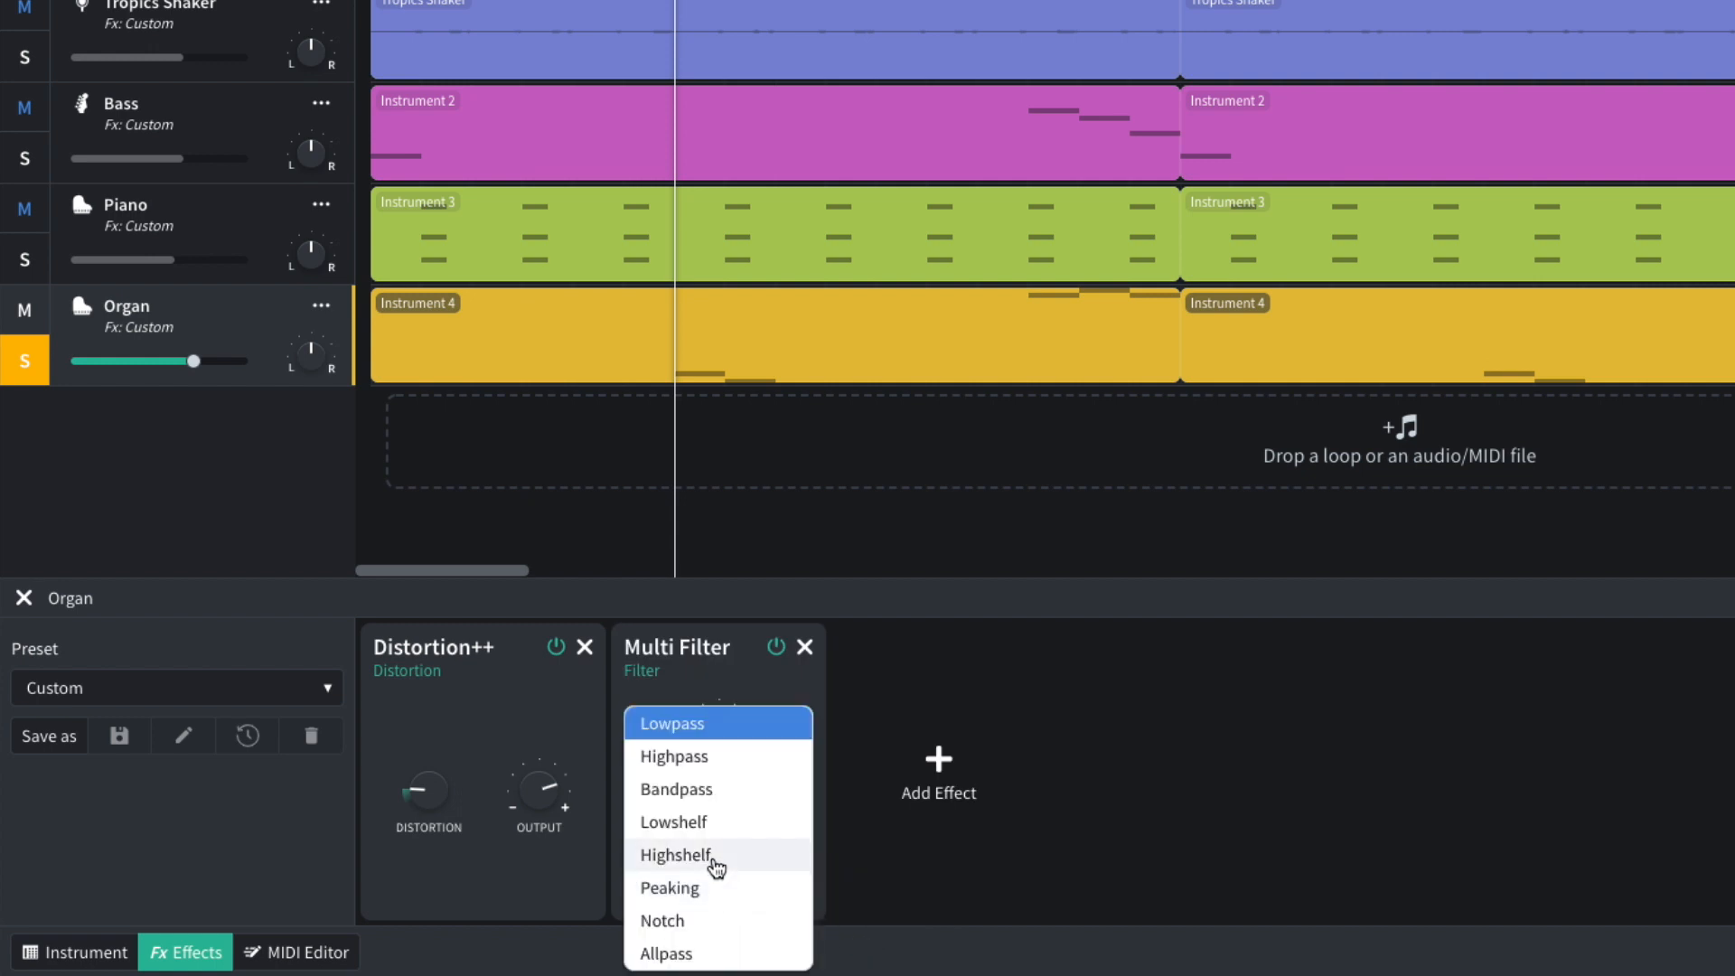
left_click(711, 860)
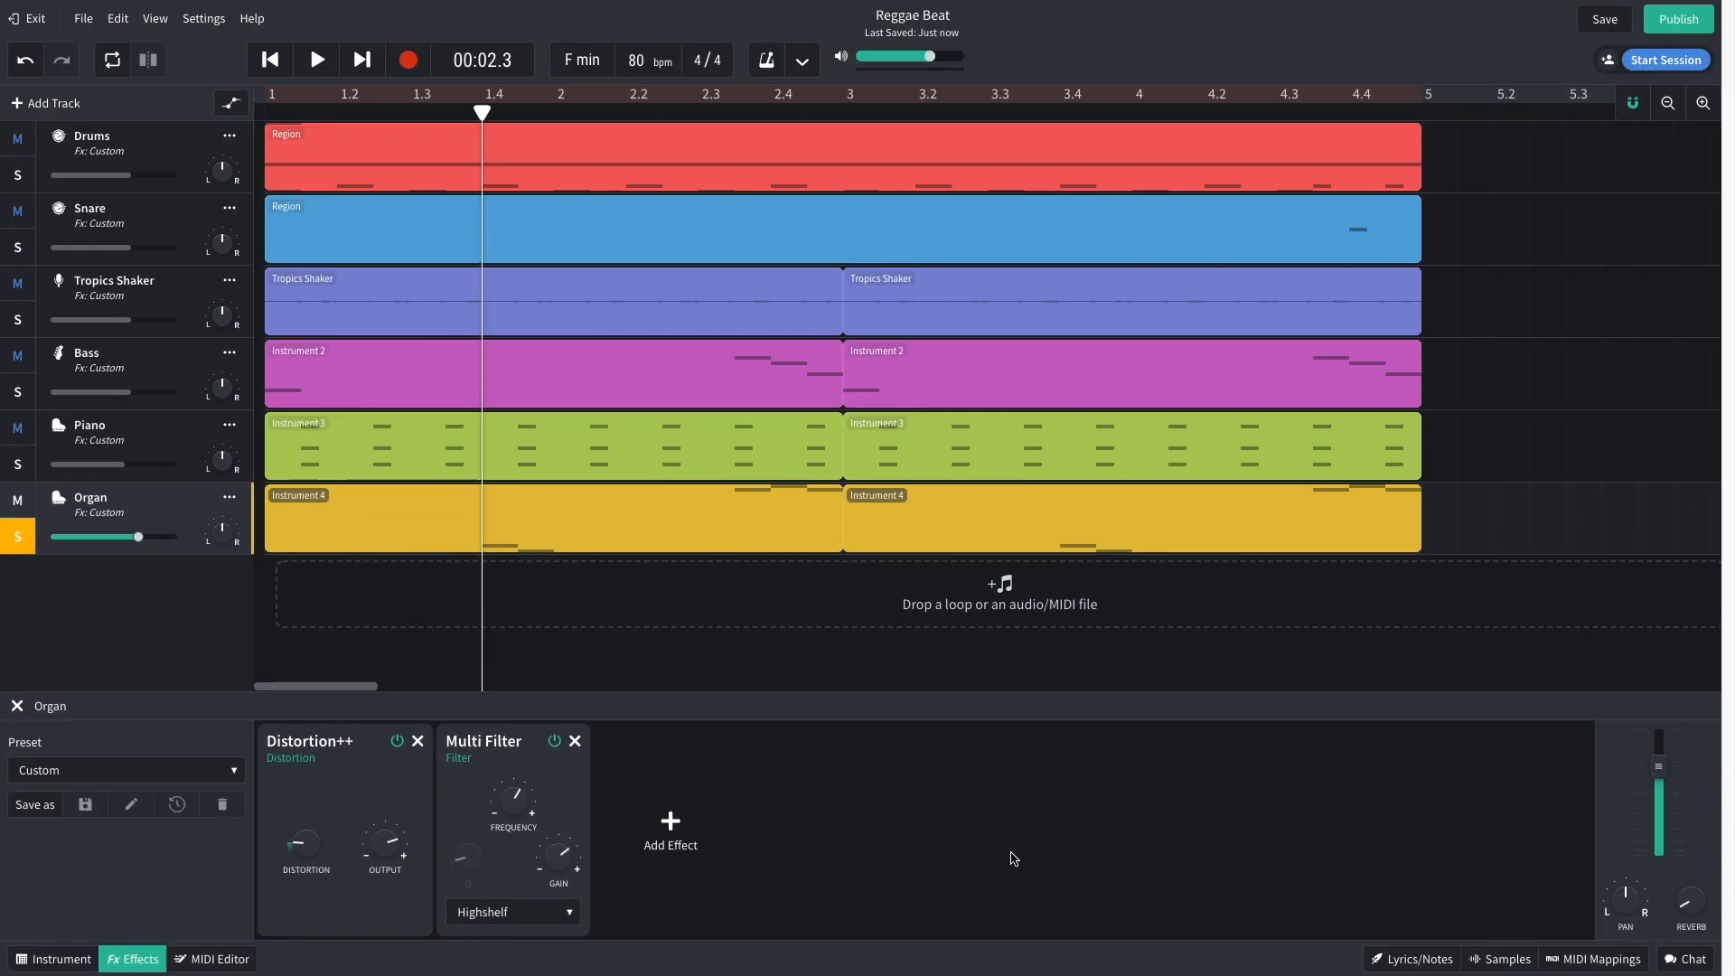
key("space")
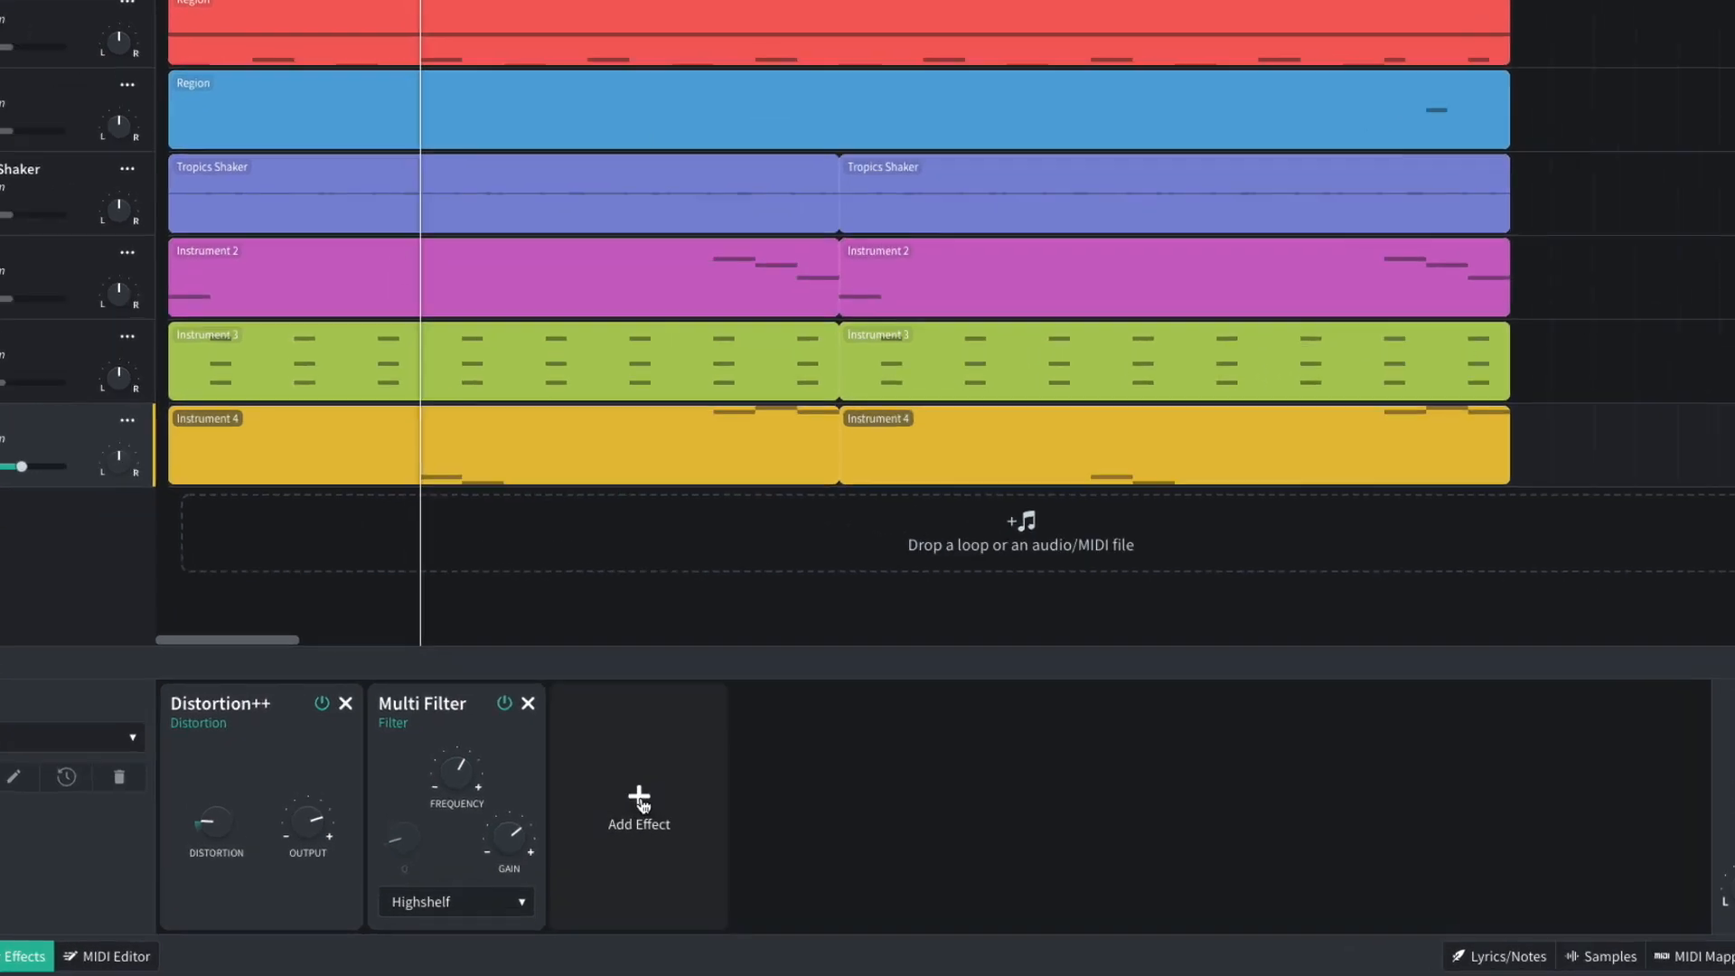
Step: Add a Filter Echo to the Organ track, raise its mix and feedback, and listen to the soloed organ
left_click(639, 800)
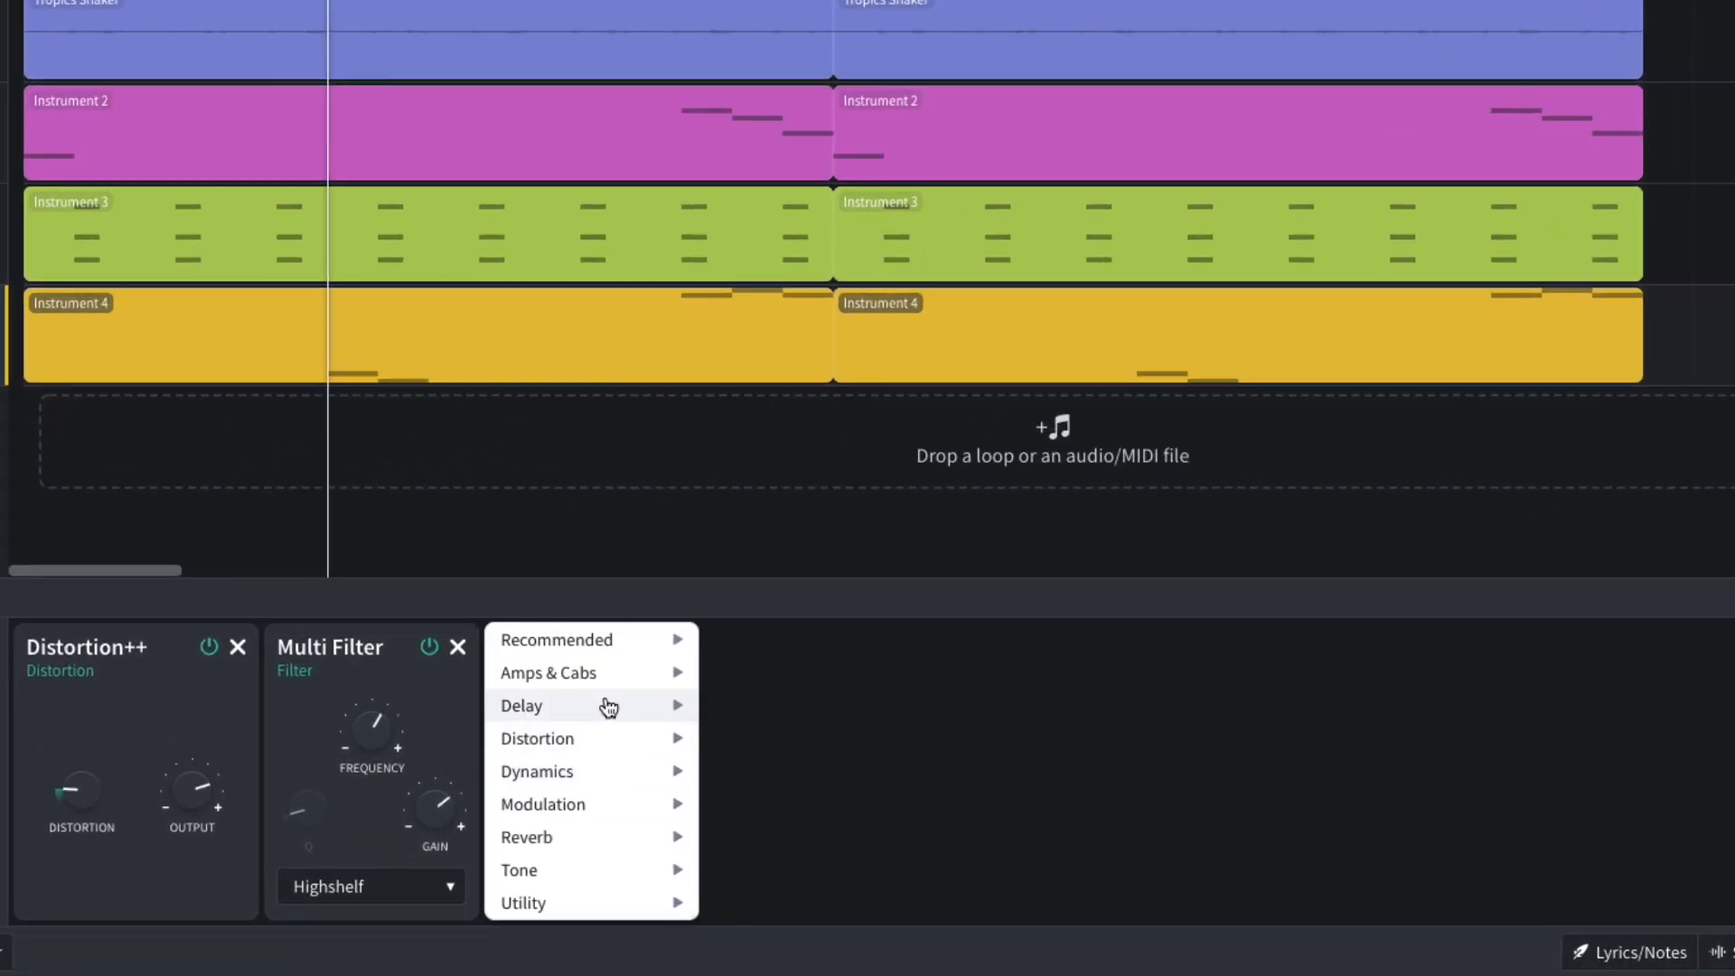
mouse_move(652, 755)
left_click(743, 741)
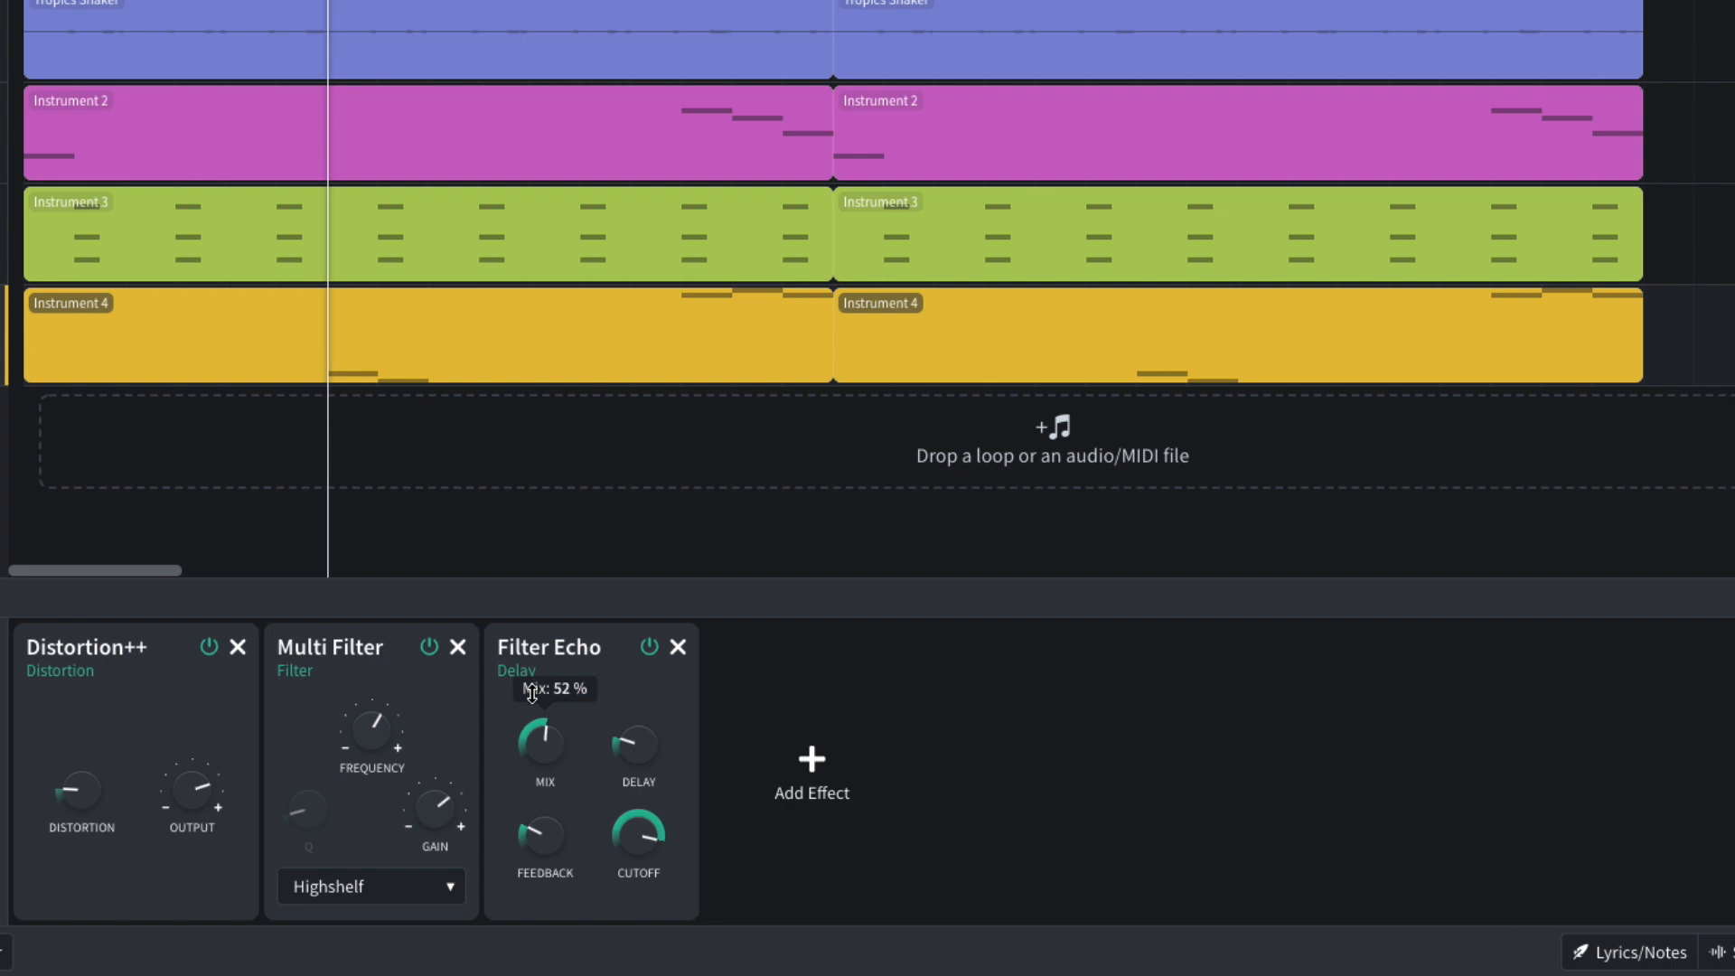
mouse_move(549, 820)
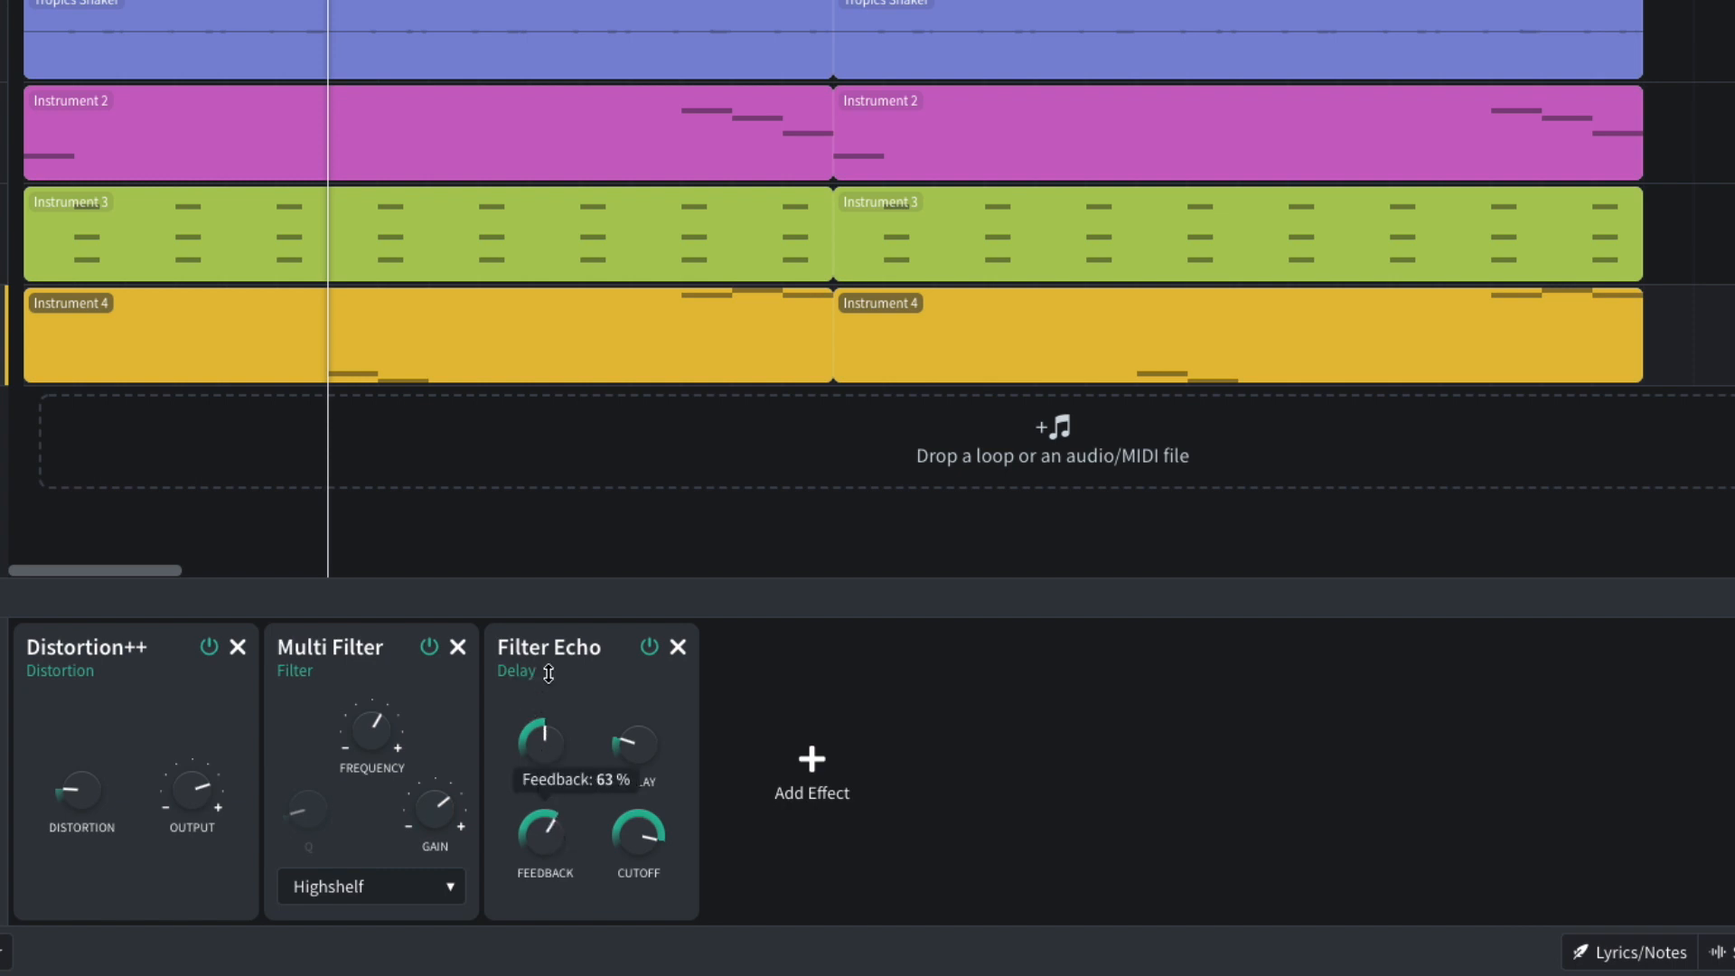
left_click_drag(556, 585, 556, 575)
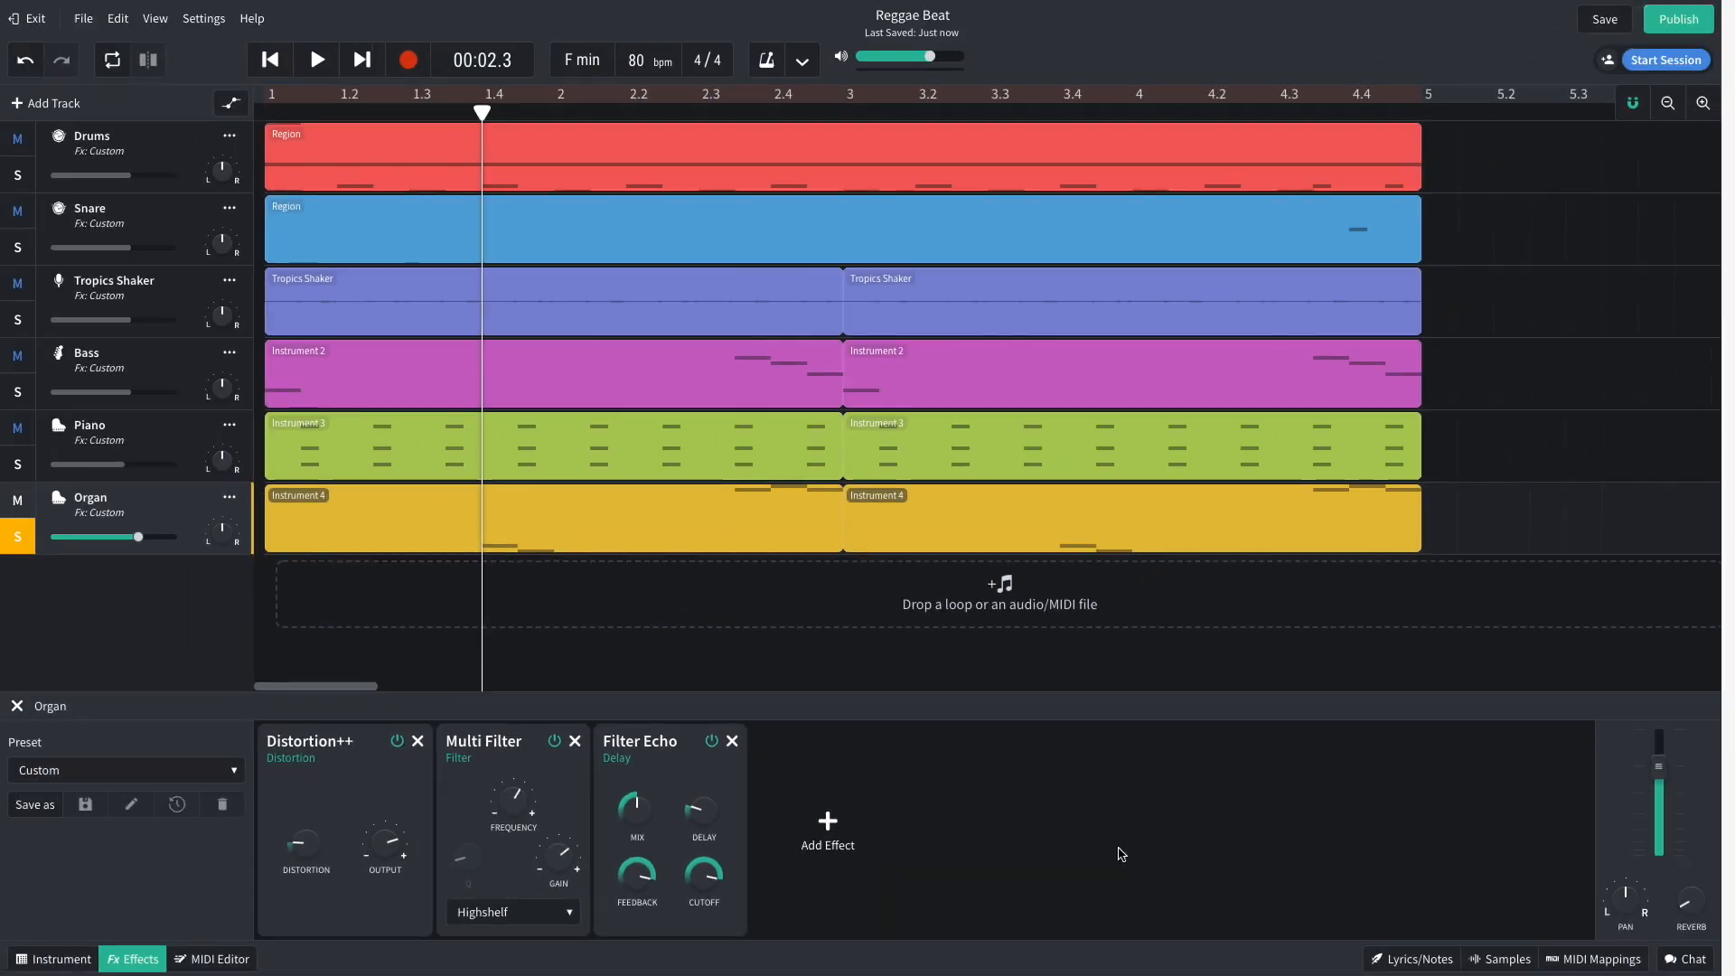
key("space")
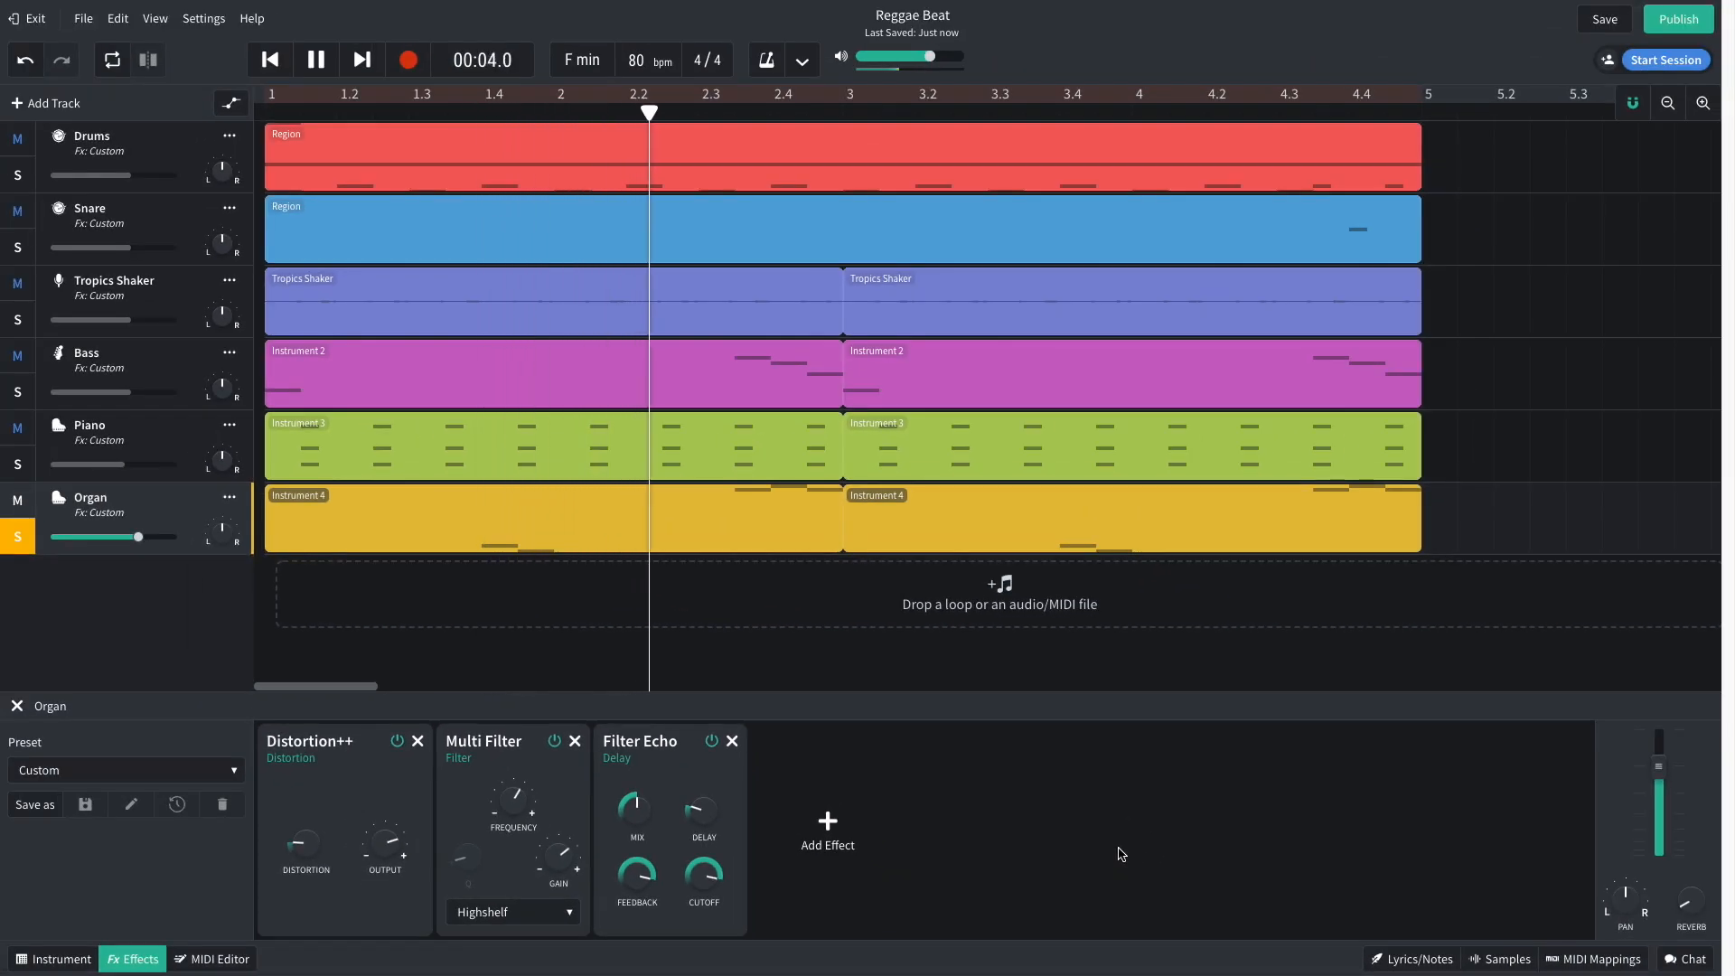
key("space")
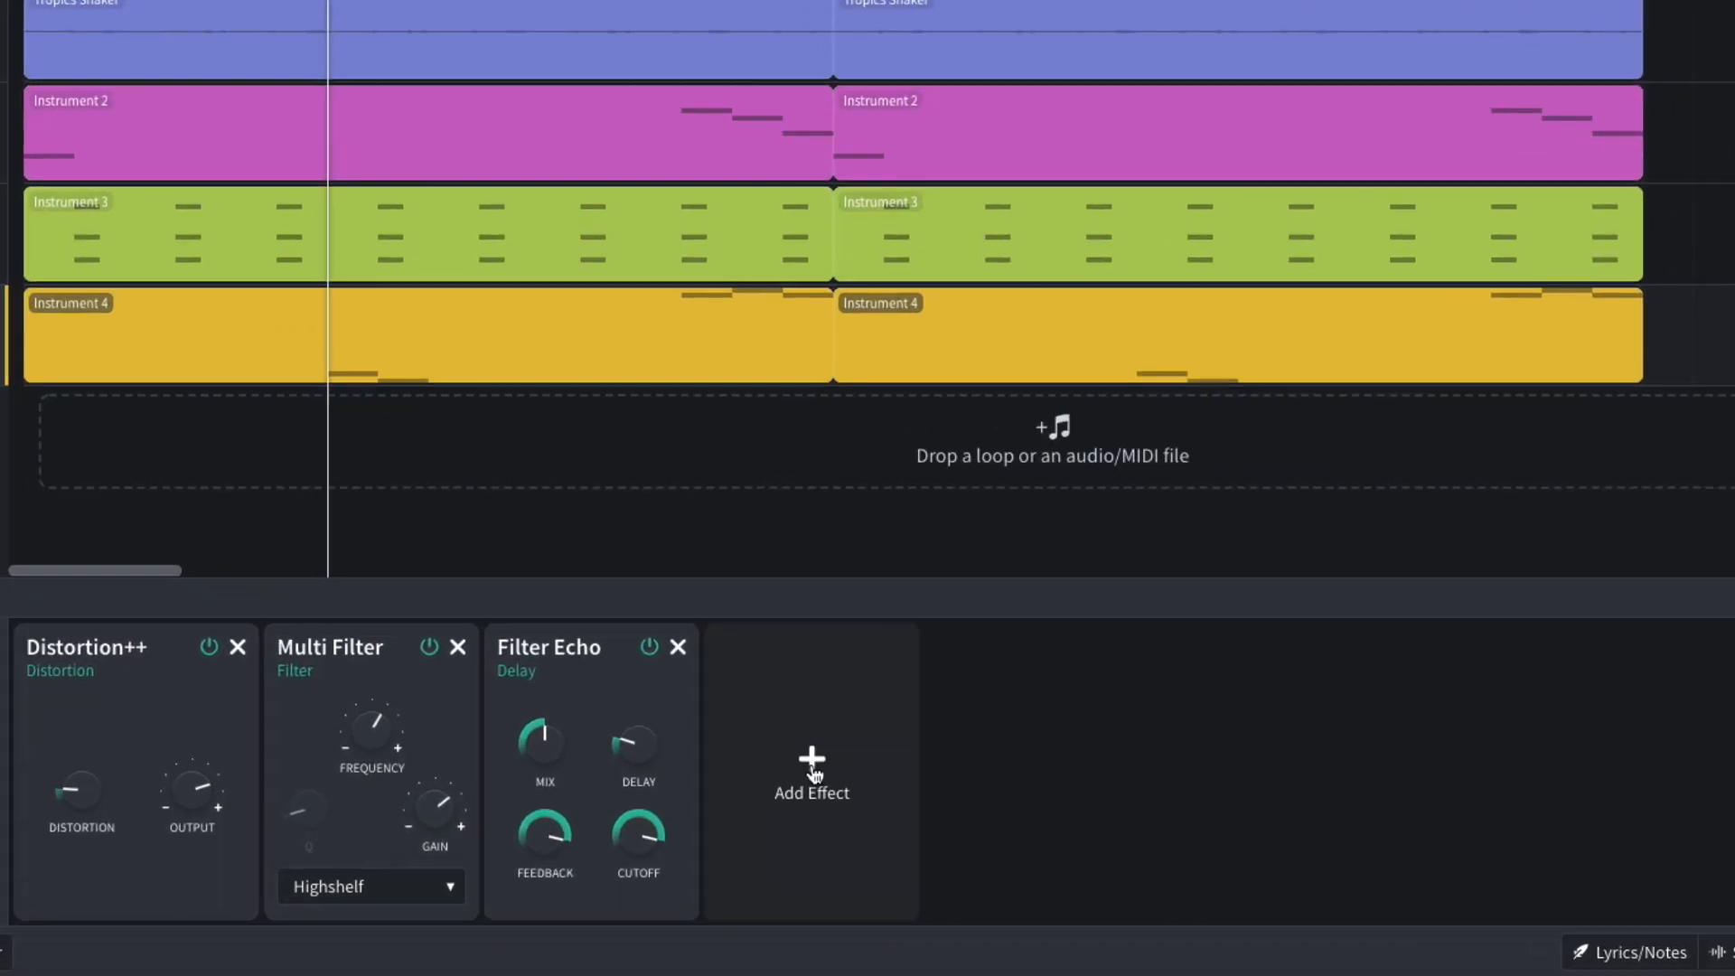
Step: Add a Spring Reverb after the organ's Filter Echo, raise its intensity, and play the soloed organ
left_click(828, 827)
mouse_move(786, 837)
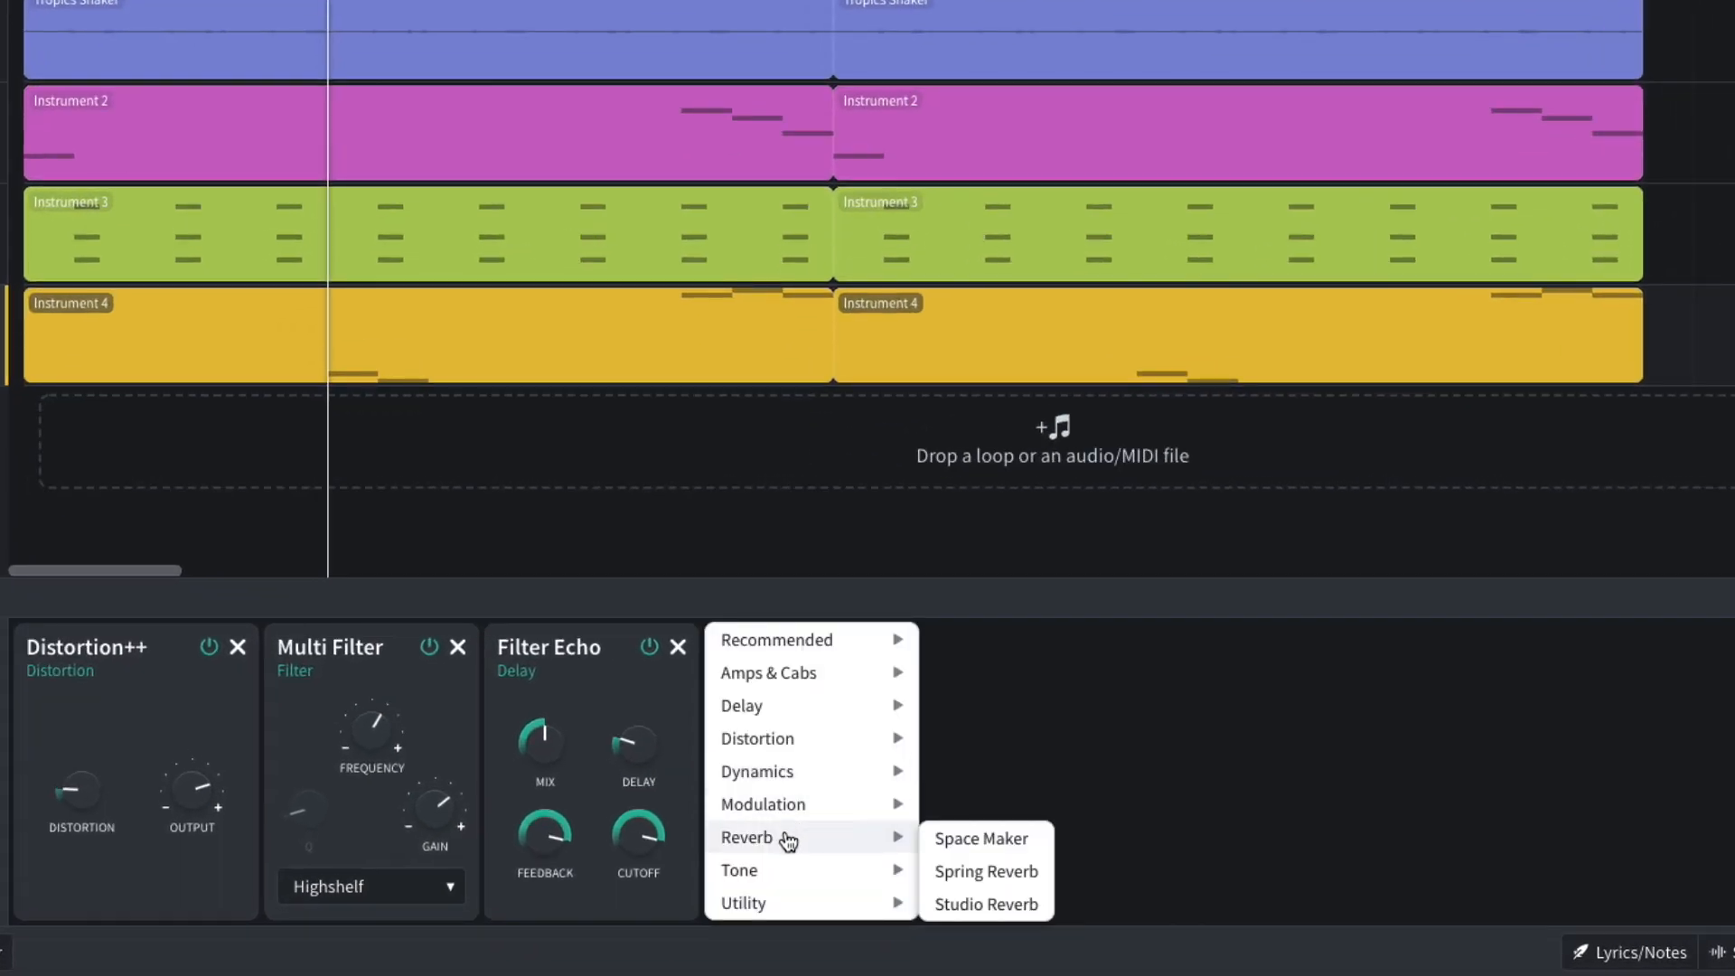
left_click(948, 884)
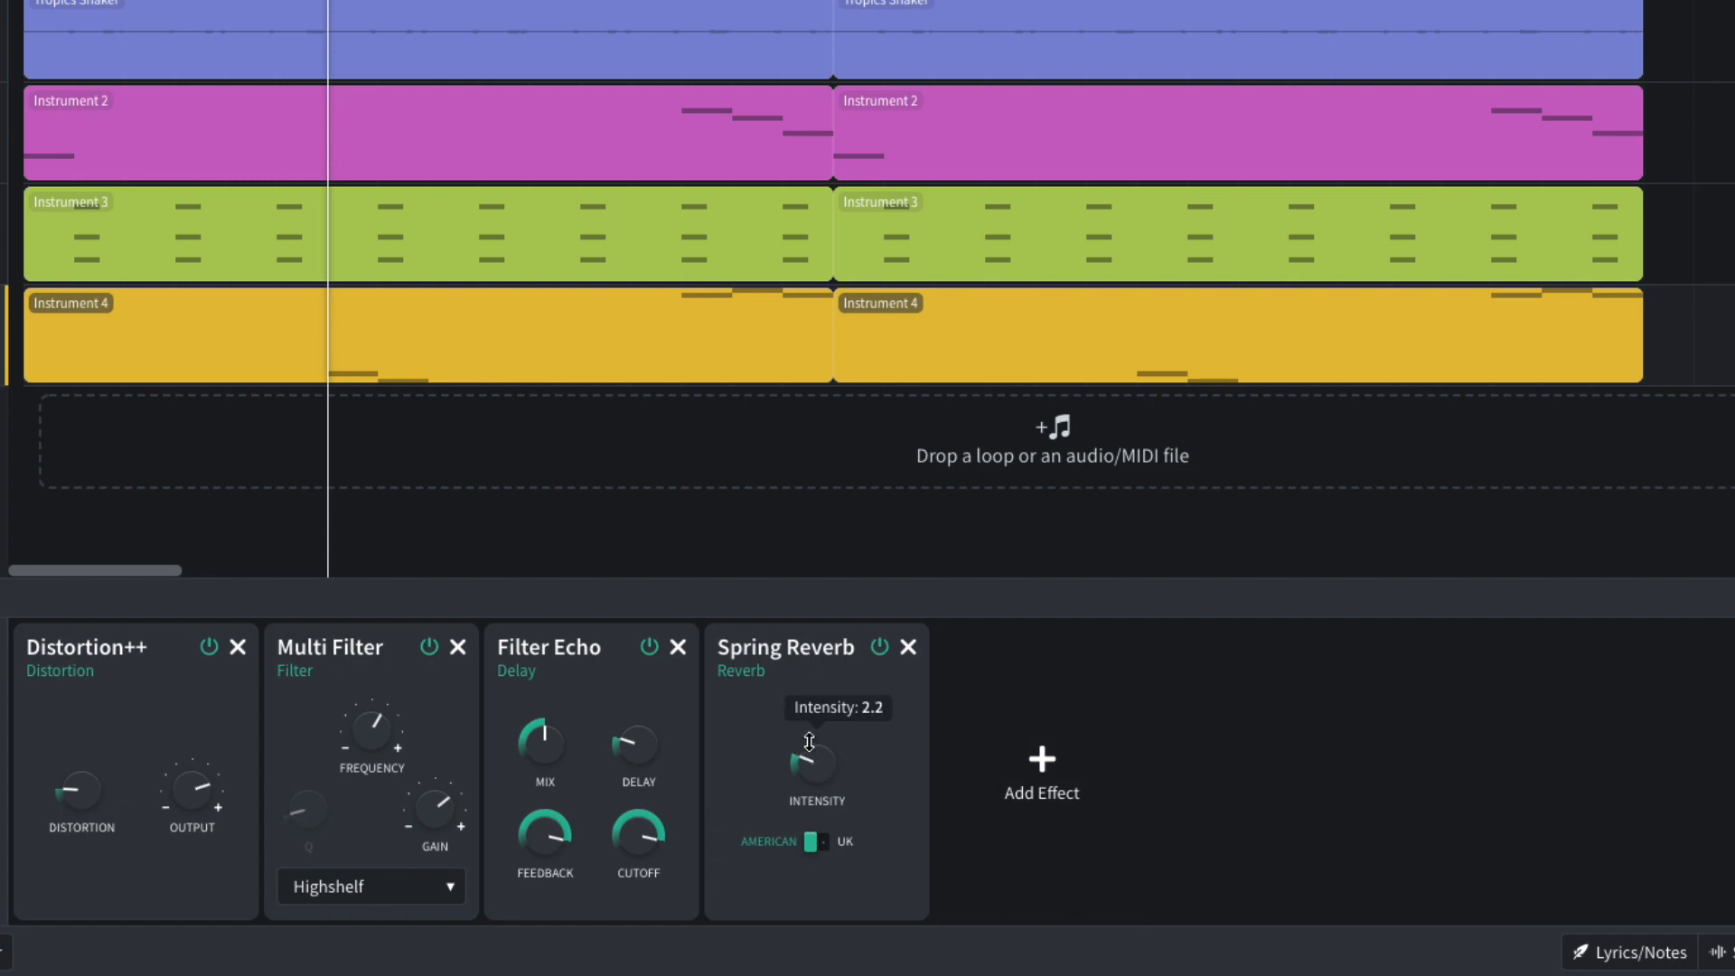
left_click_drag(790, 587, 790, 523)
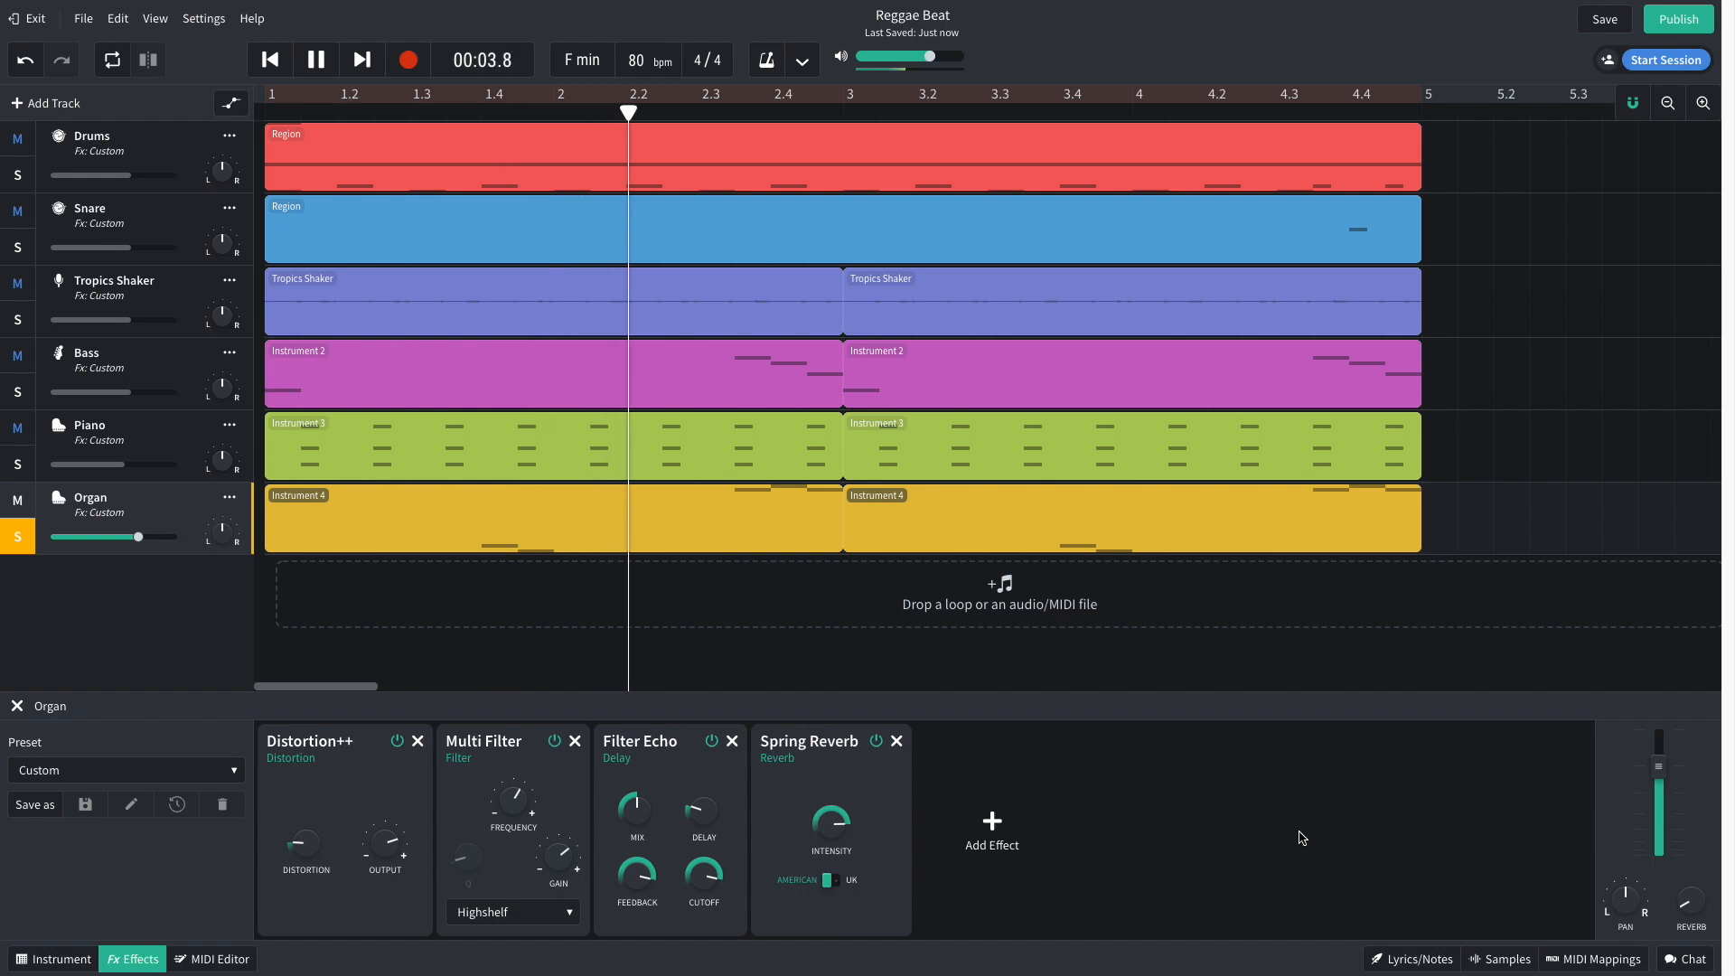
key("space")
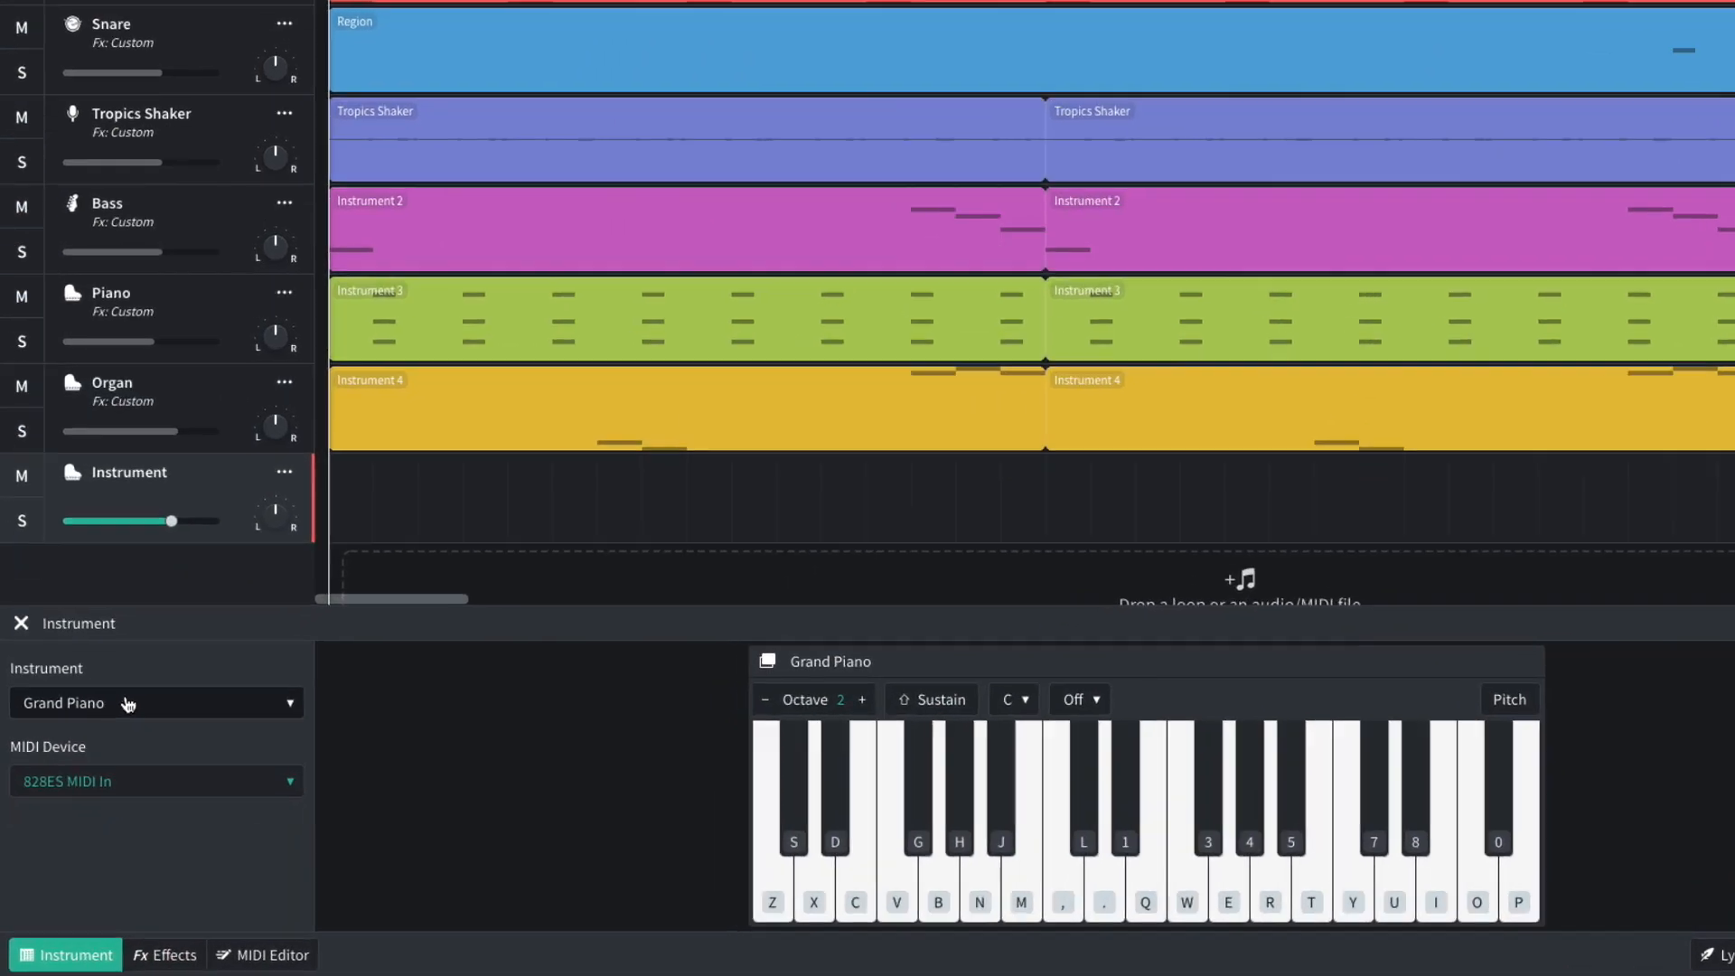
Step: Add an instrument track for the guitar part and choose the Funk Guitar sound from the electric guitars
left_click(104, 761)
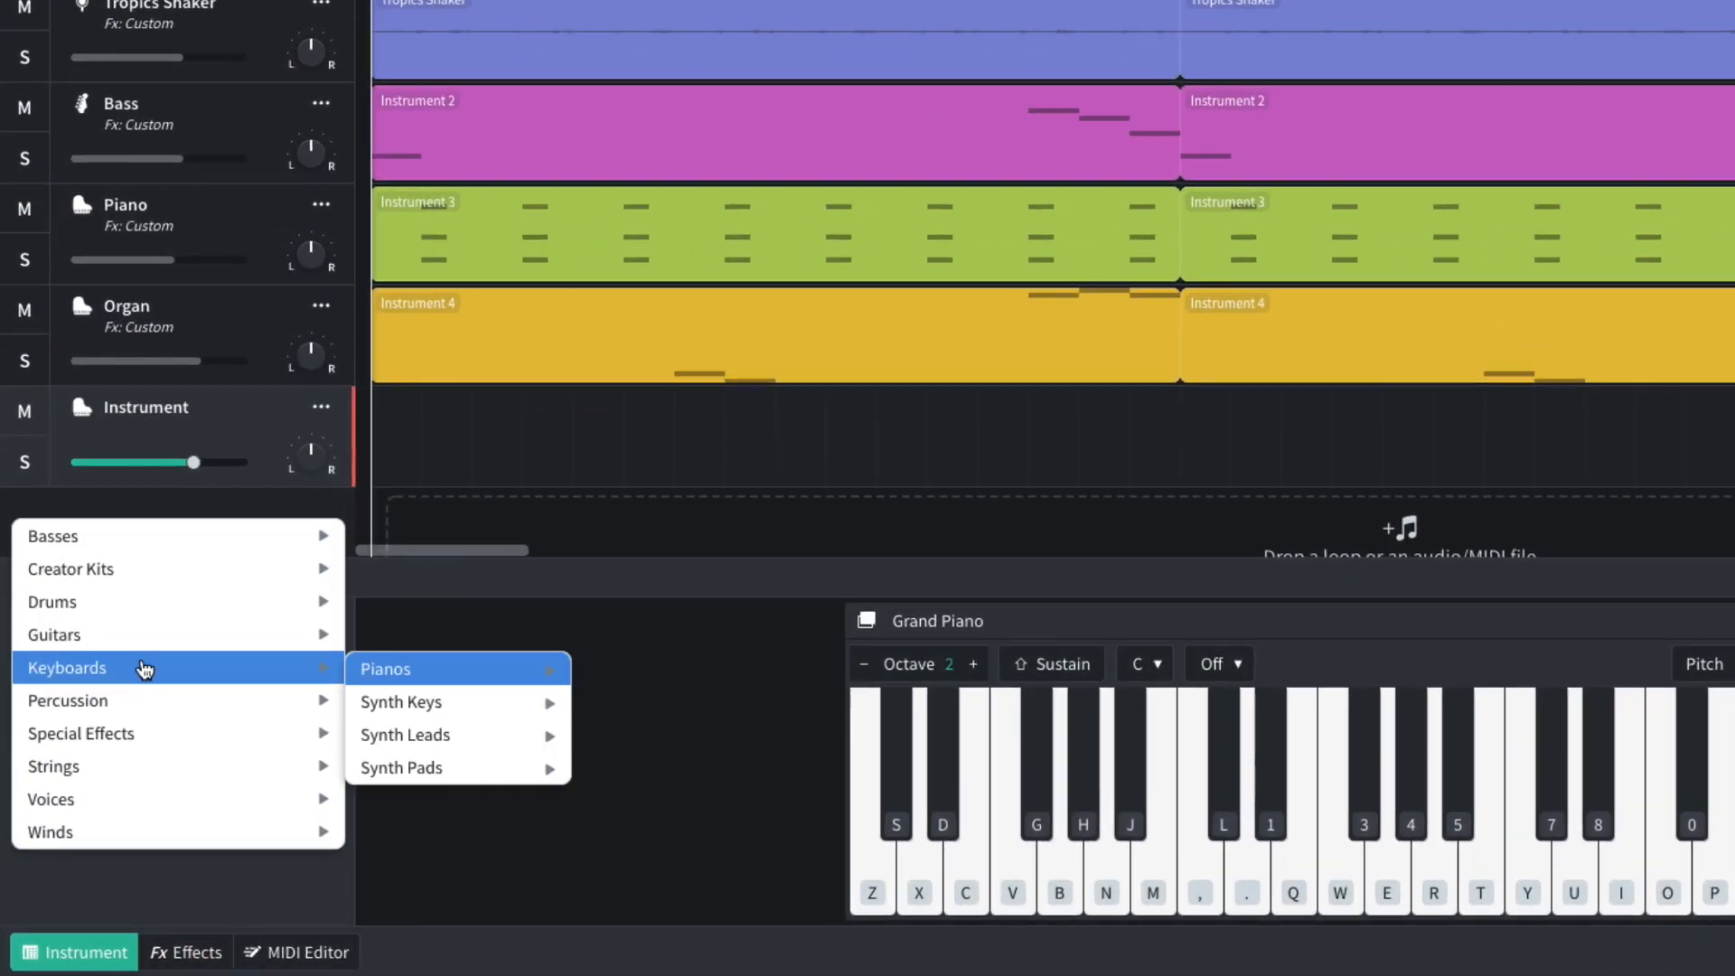
mouse_move(118, 744)
mouse_move(424, 669)
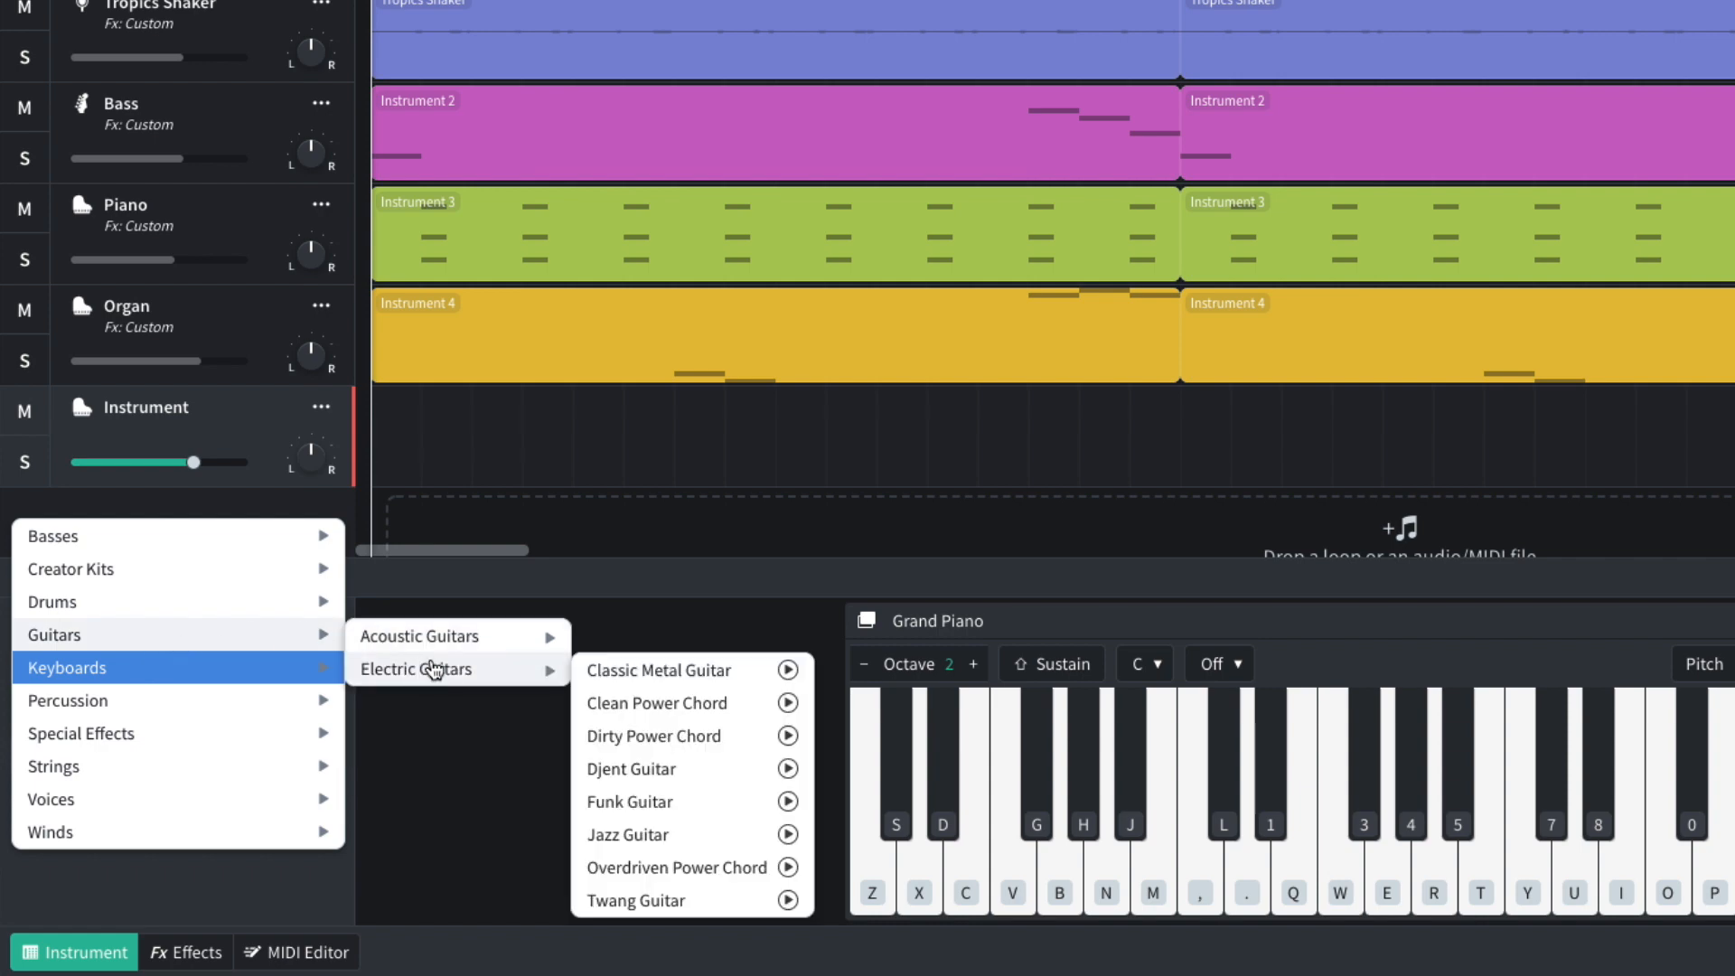
left_click(648, 802)
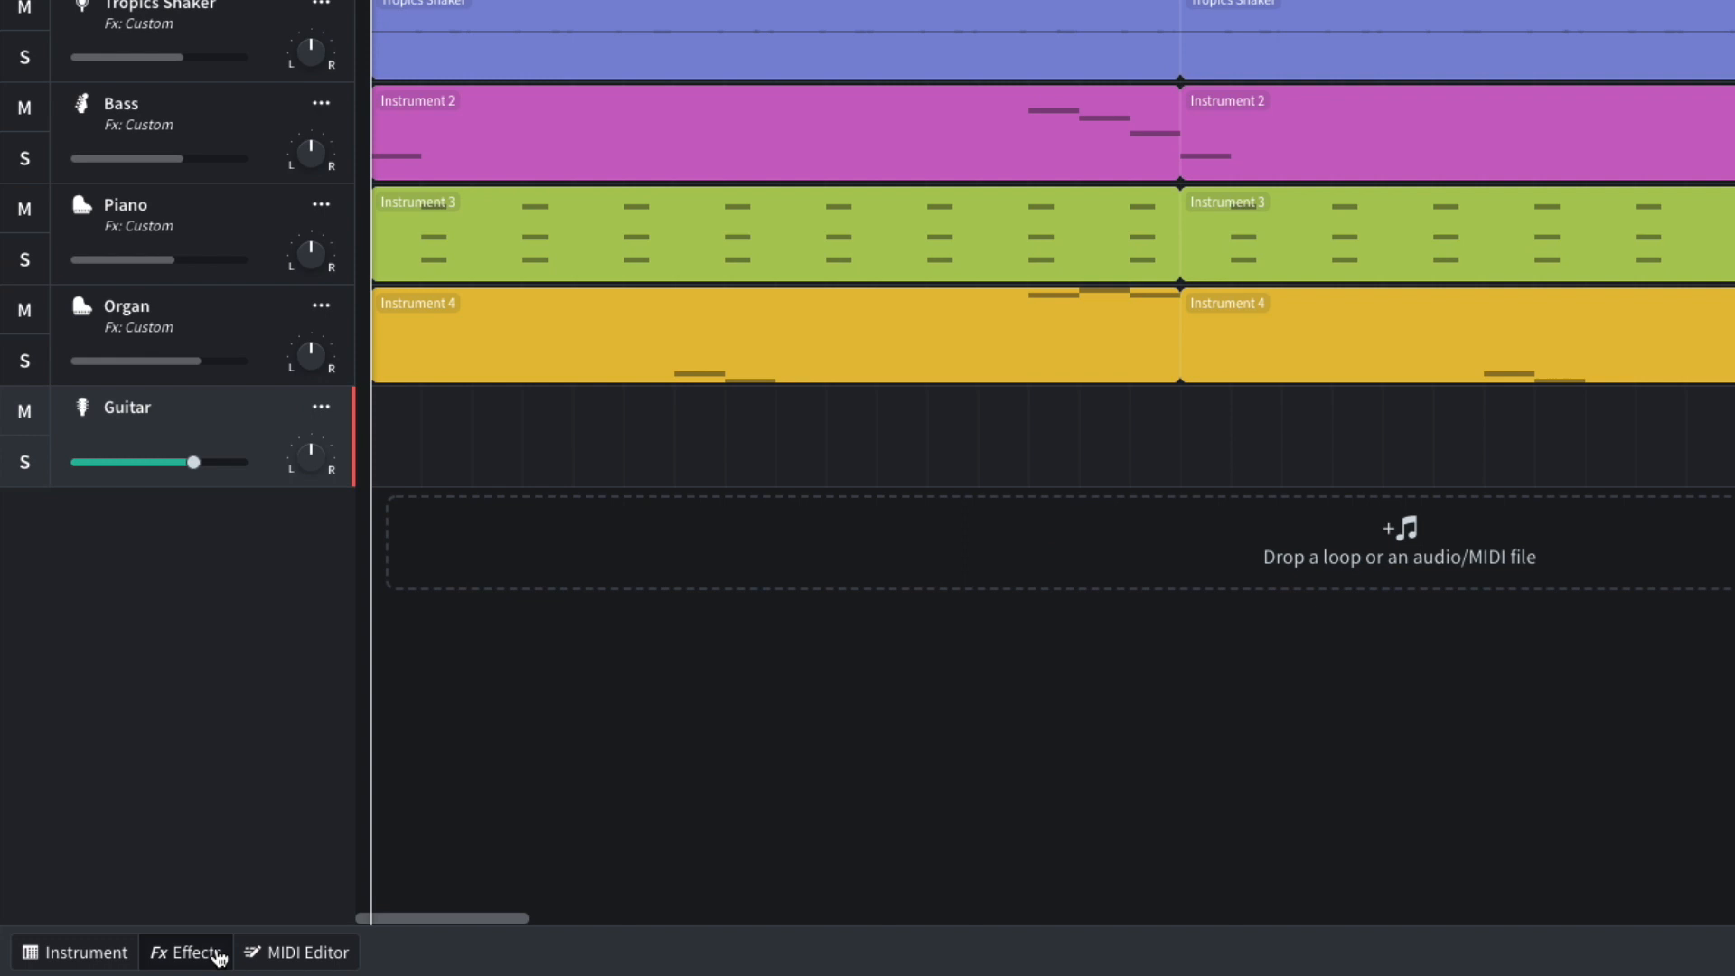
Step: Add a Filter Echo to the Guitar track and raise its feedback to 90%
left_click(218, 957)
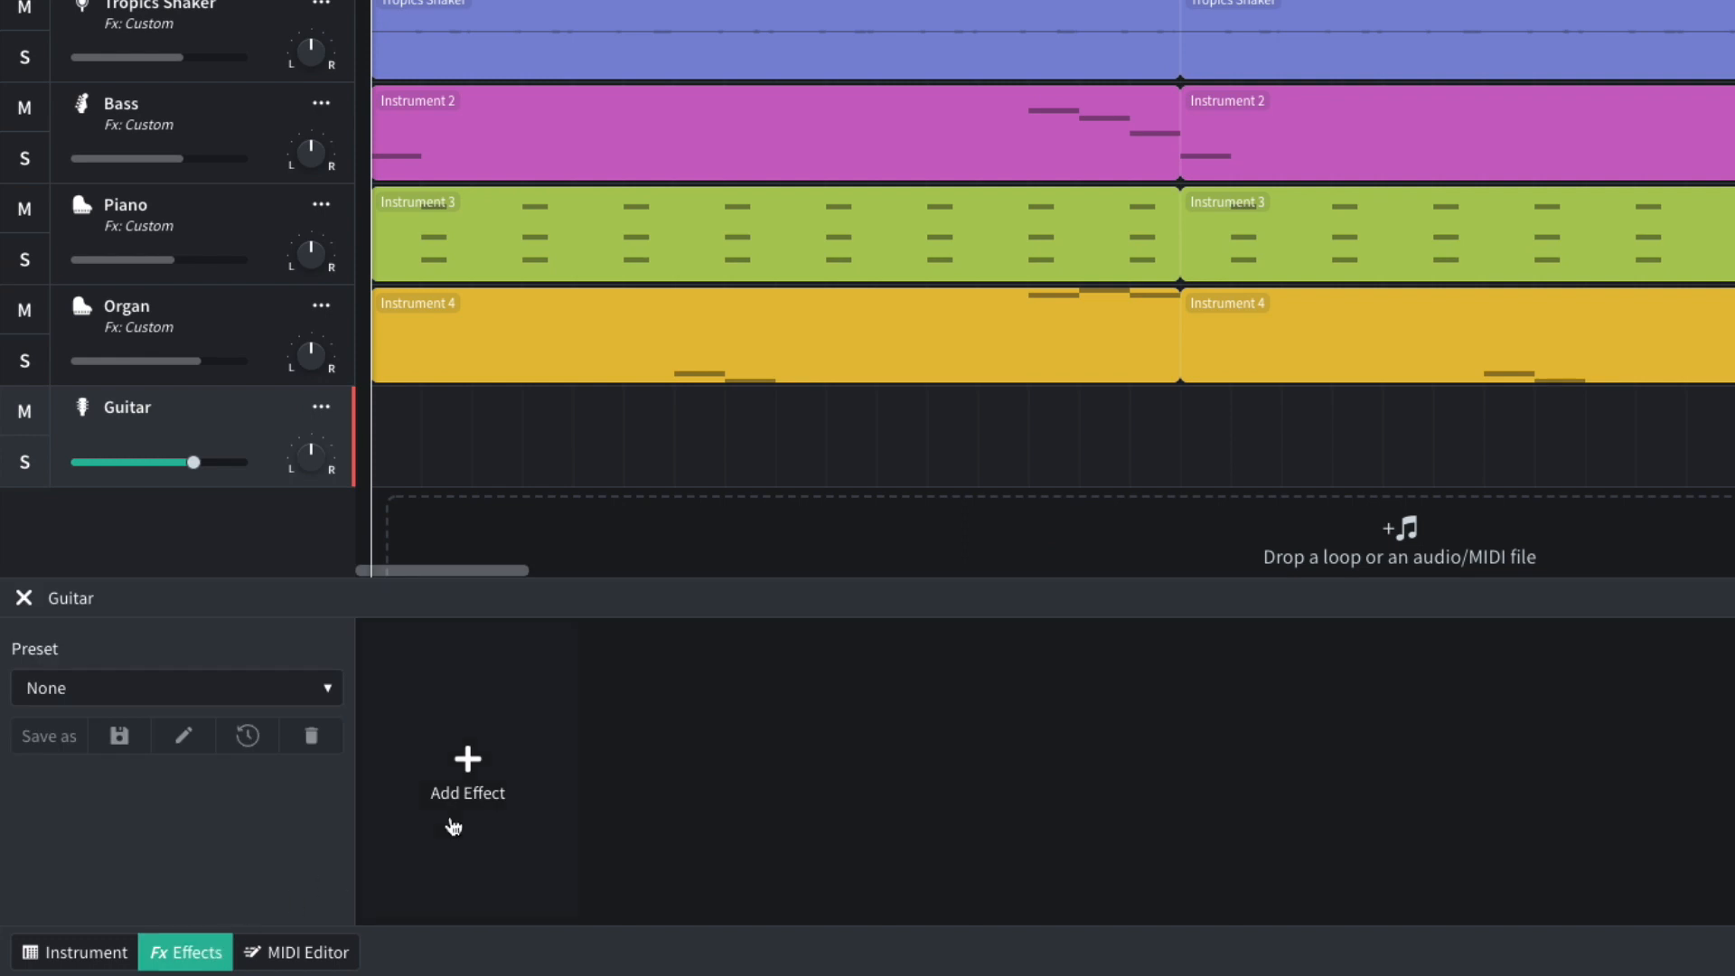
left_click(486, 783)
mouse_move(500, 712)
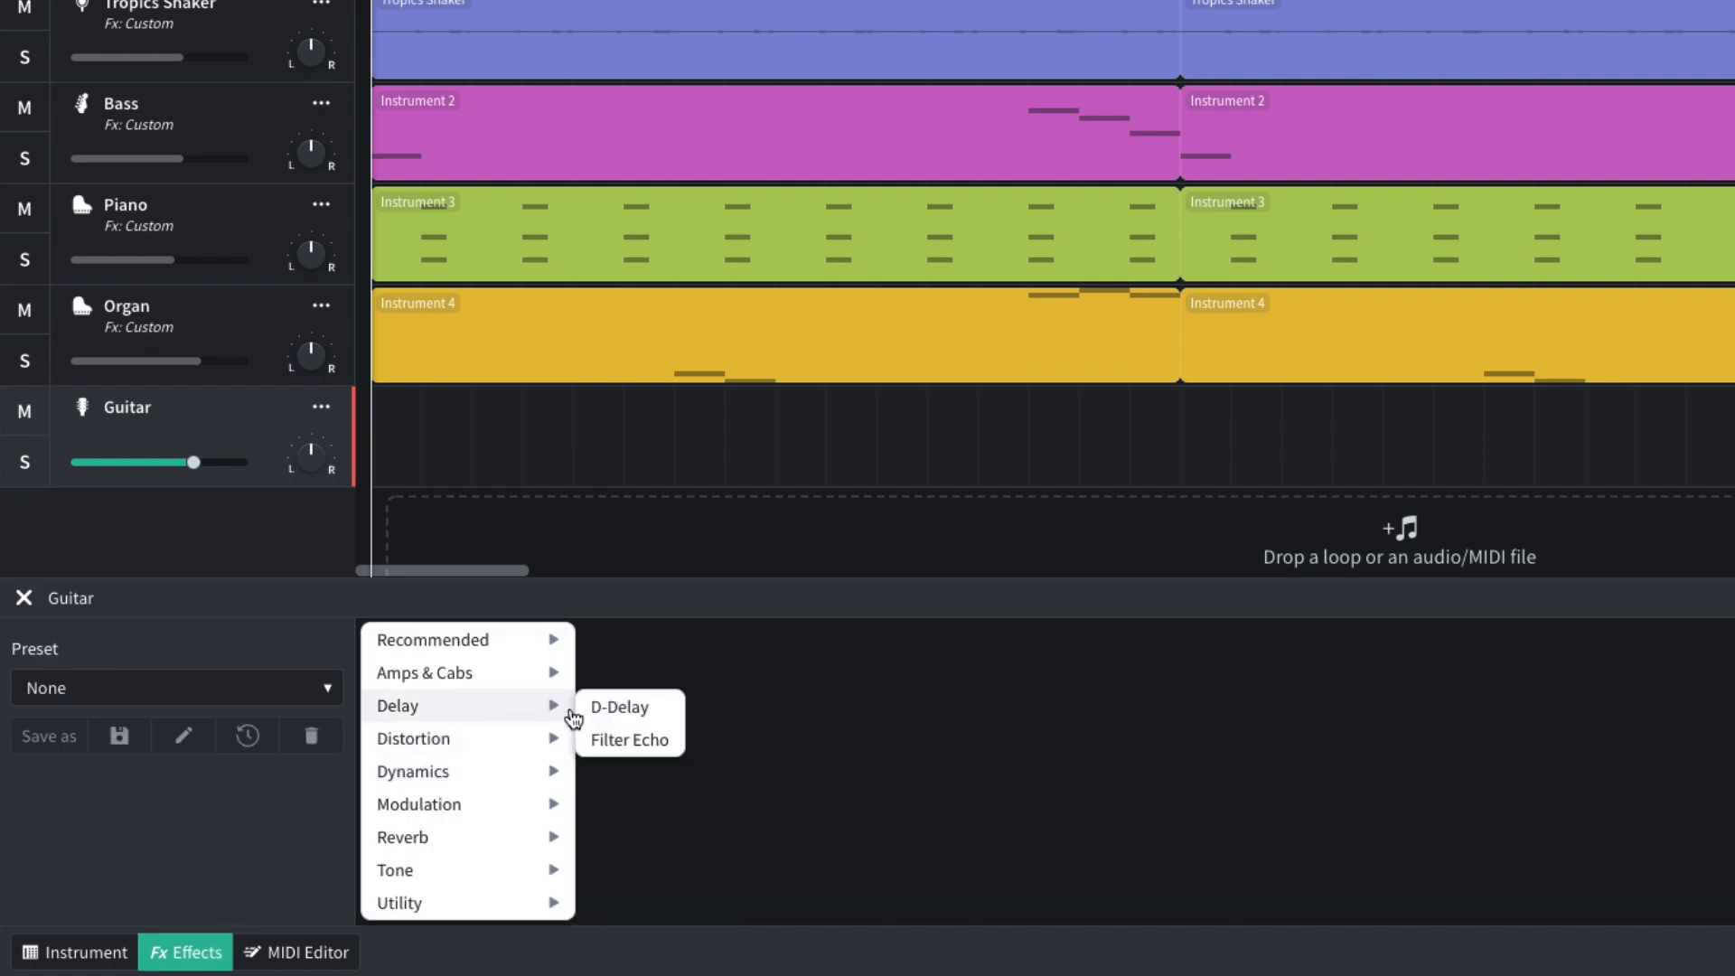
left_click(627, 741)
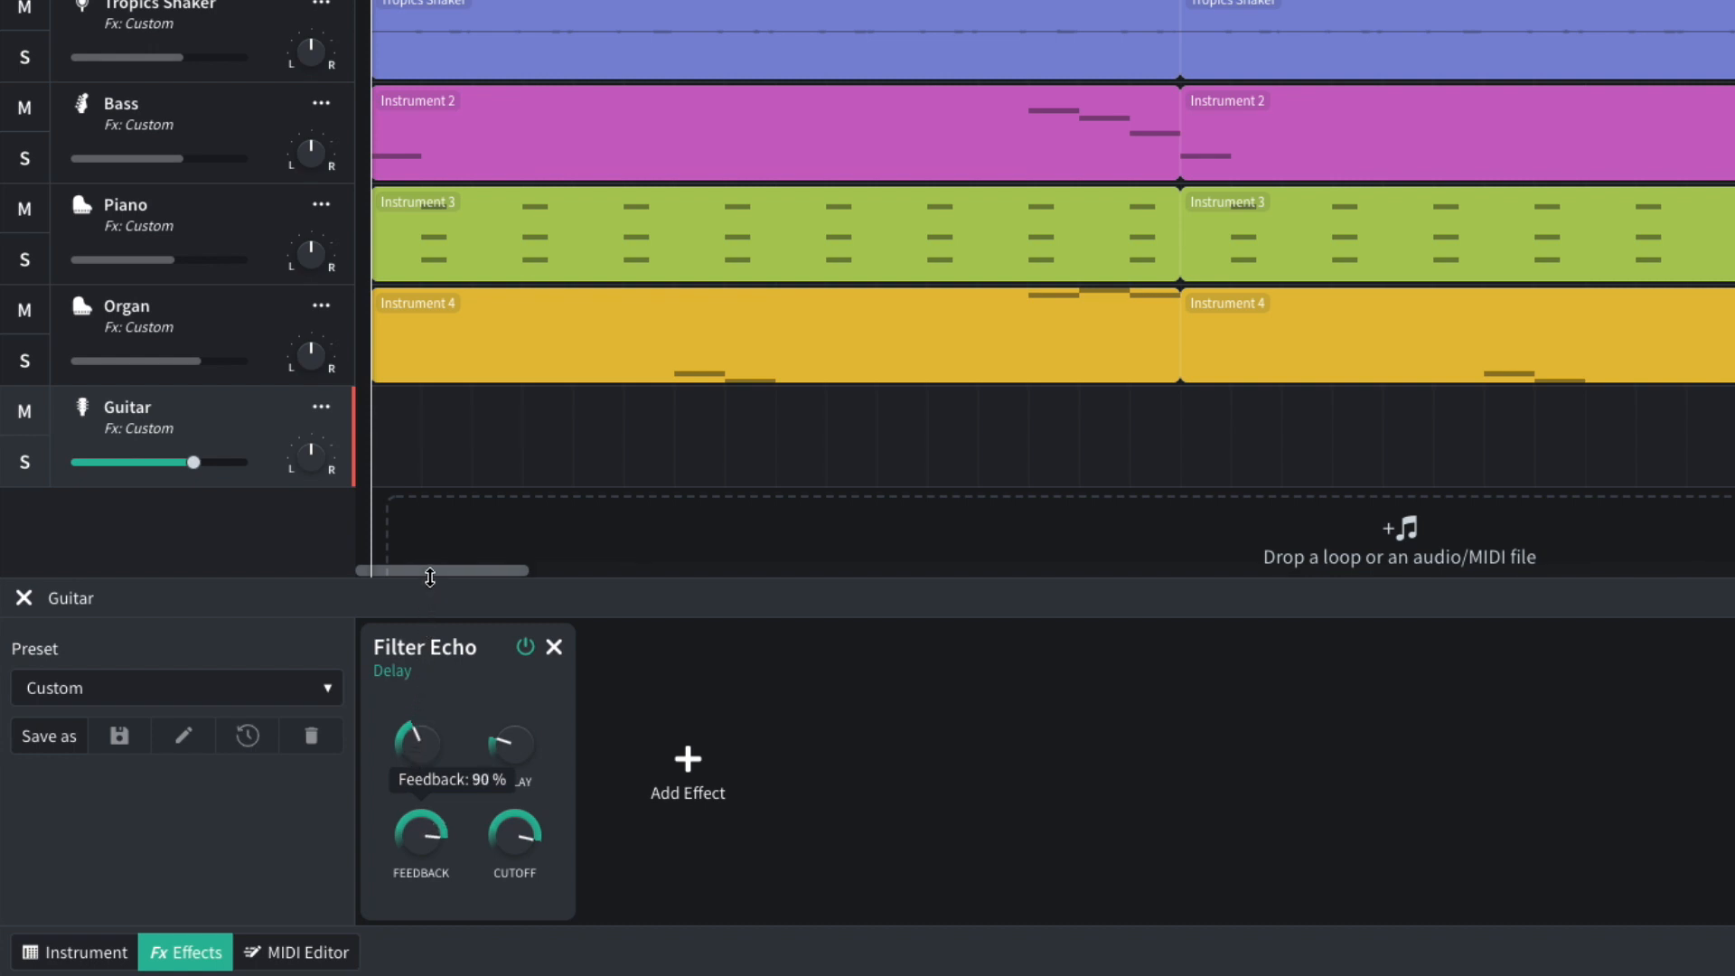
Step: Add a Multi Filter after the Guitar track's Filter Echo and set its filter type to Highpass
left_click(714, 761)
mouse_move(688, 882)
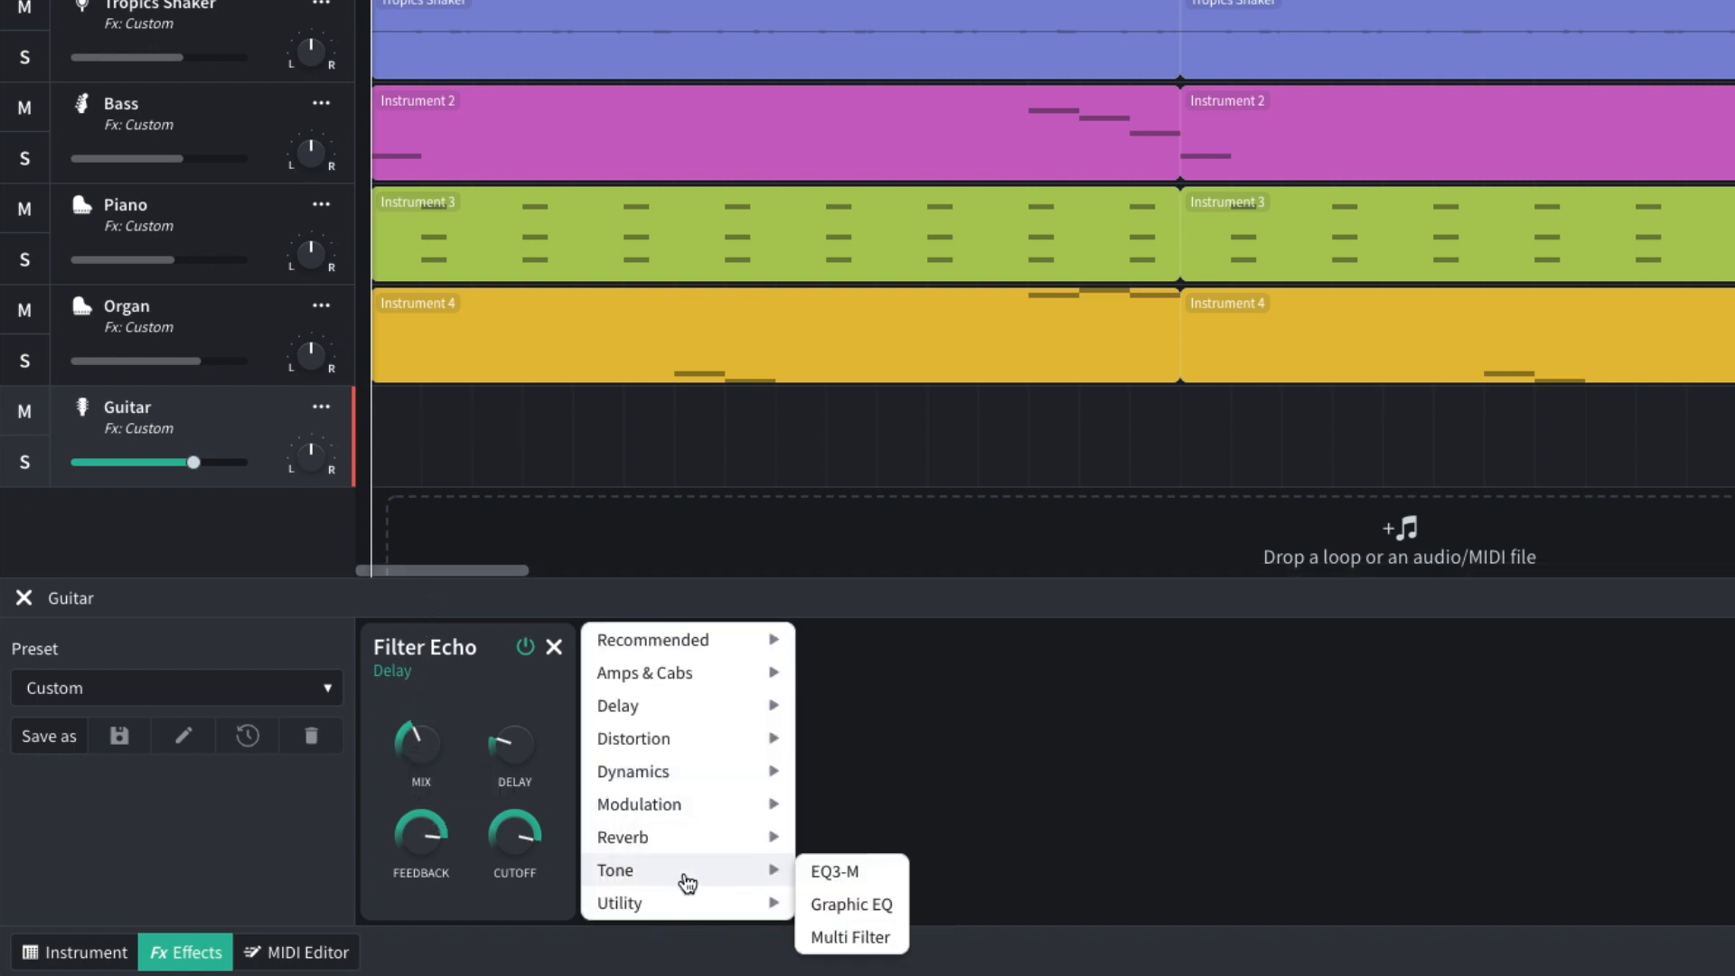
left_click(850, 937)
left_click(733, 894)
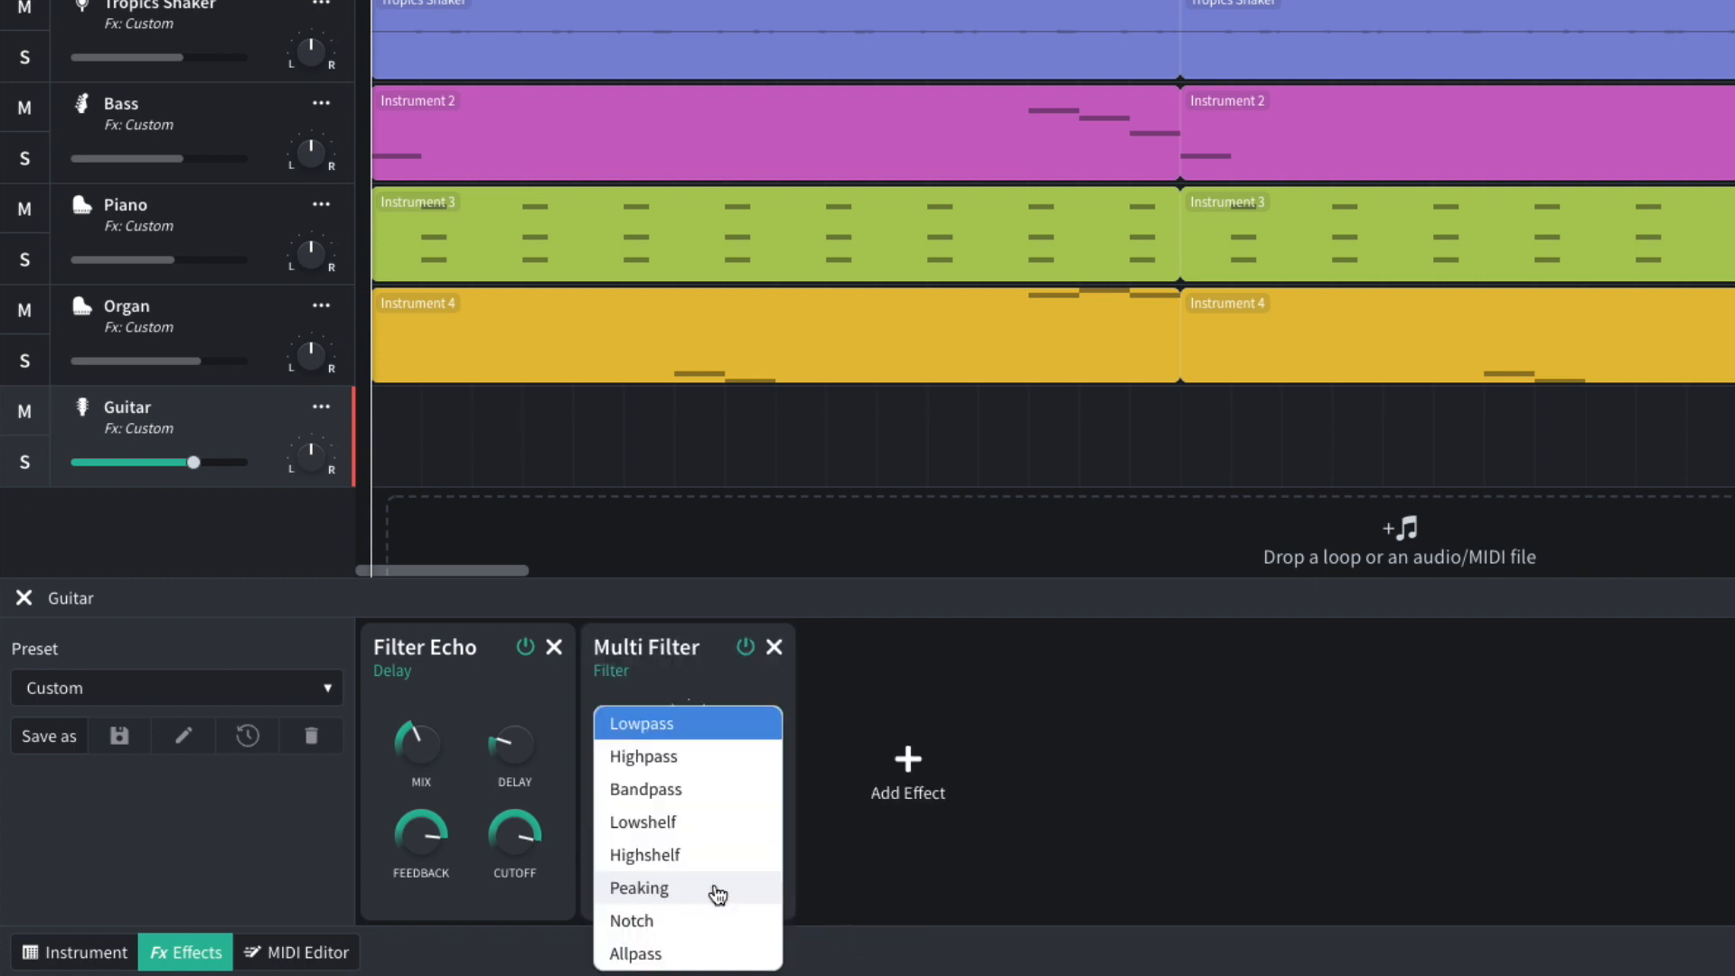
left_click(624, 645)
mouse_move(660, 770)
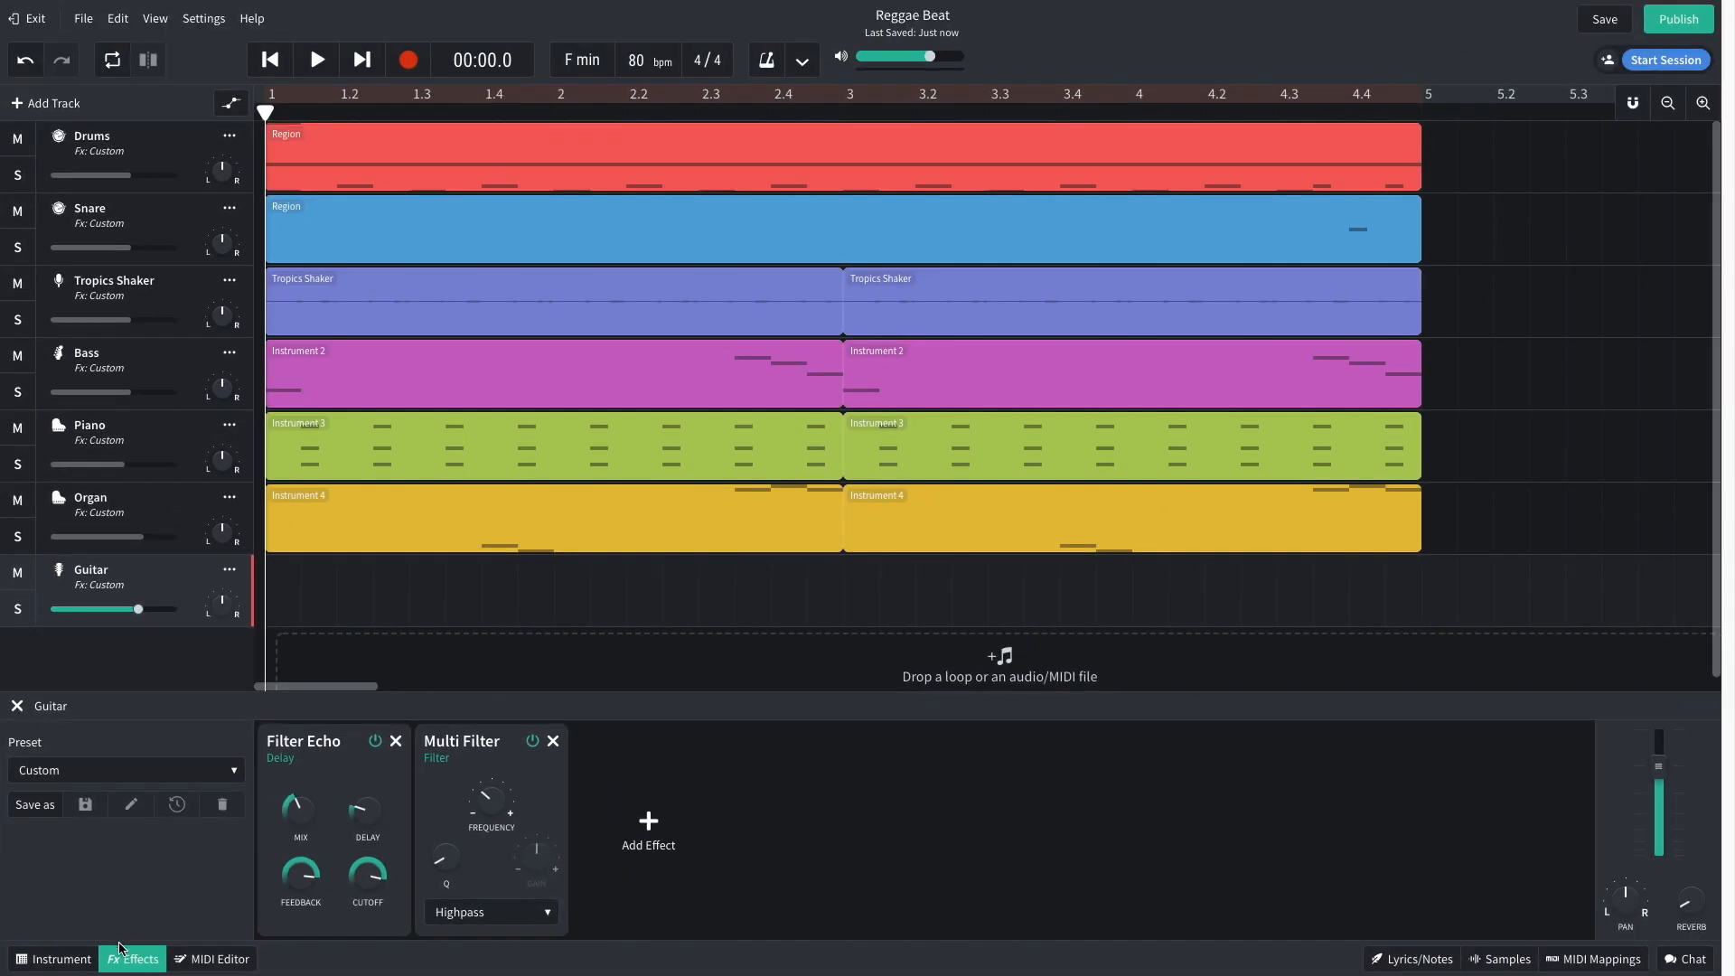
Step: Place a single short guitar note at beat 2.2 in a four-bar Guitar region and play the beat with it
left_click(88, 963)
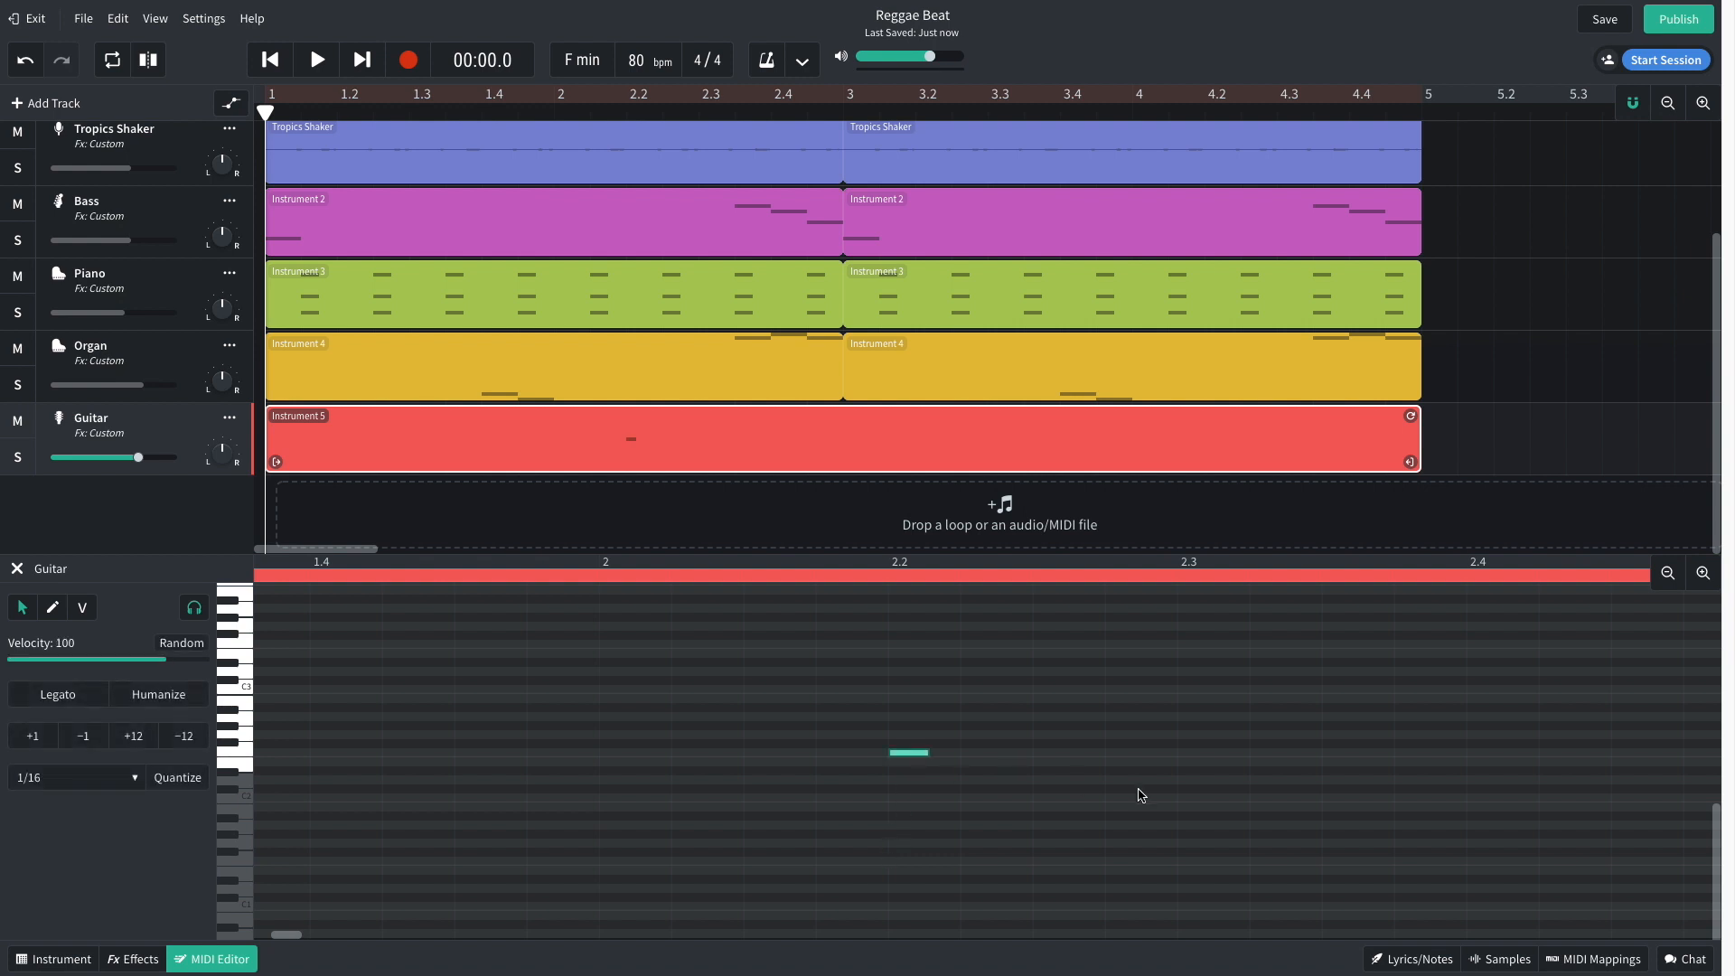
key("space")
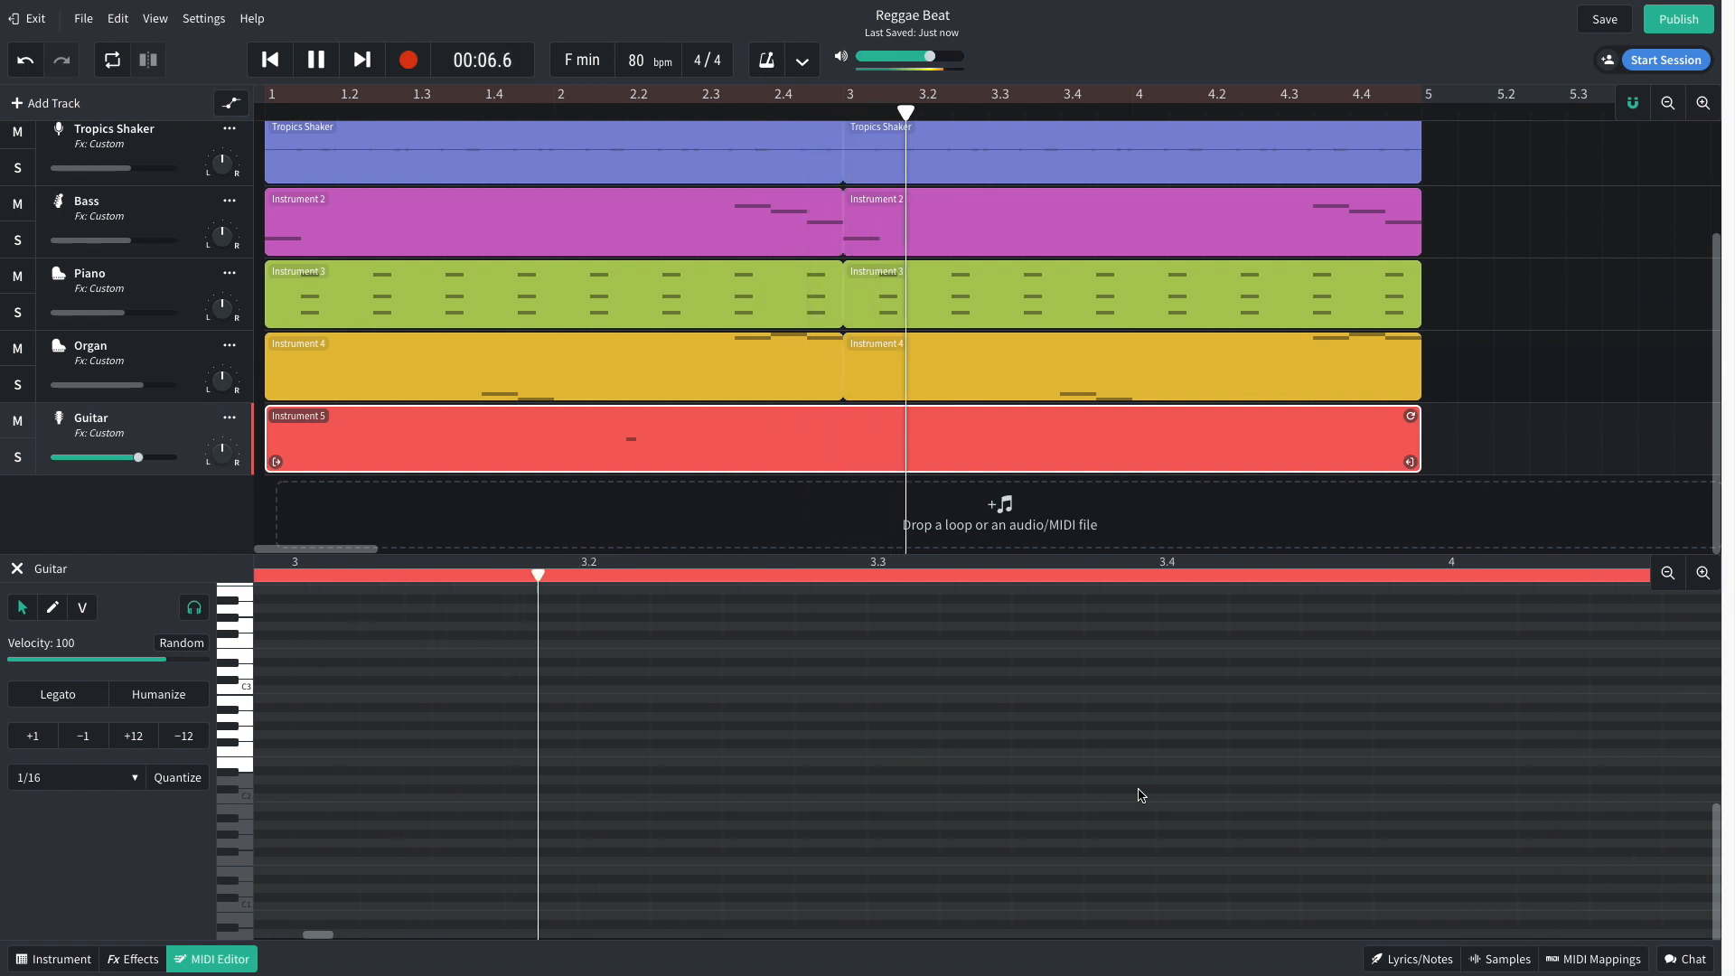
key("space")
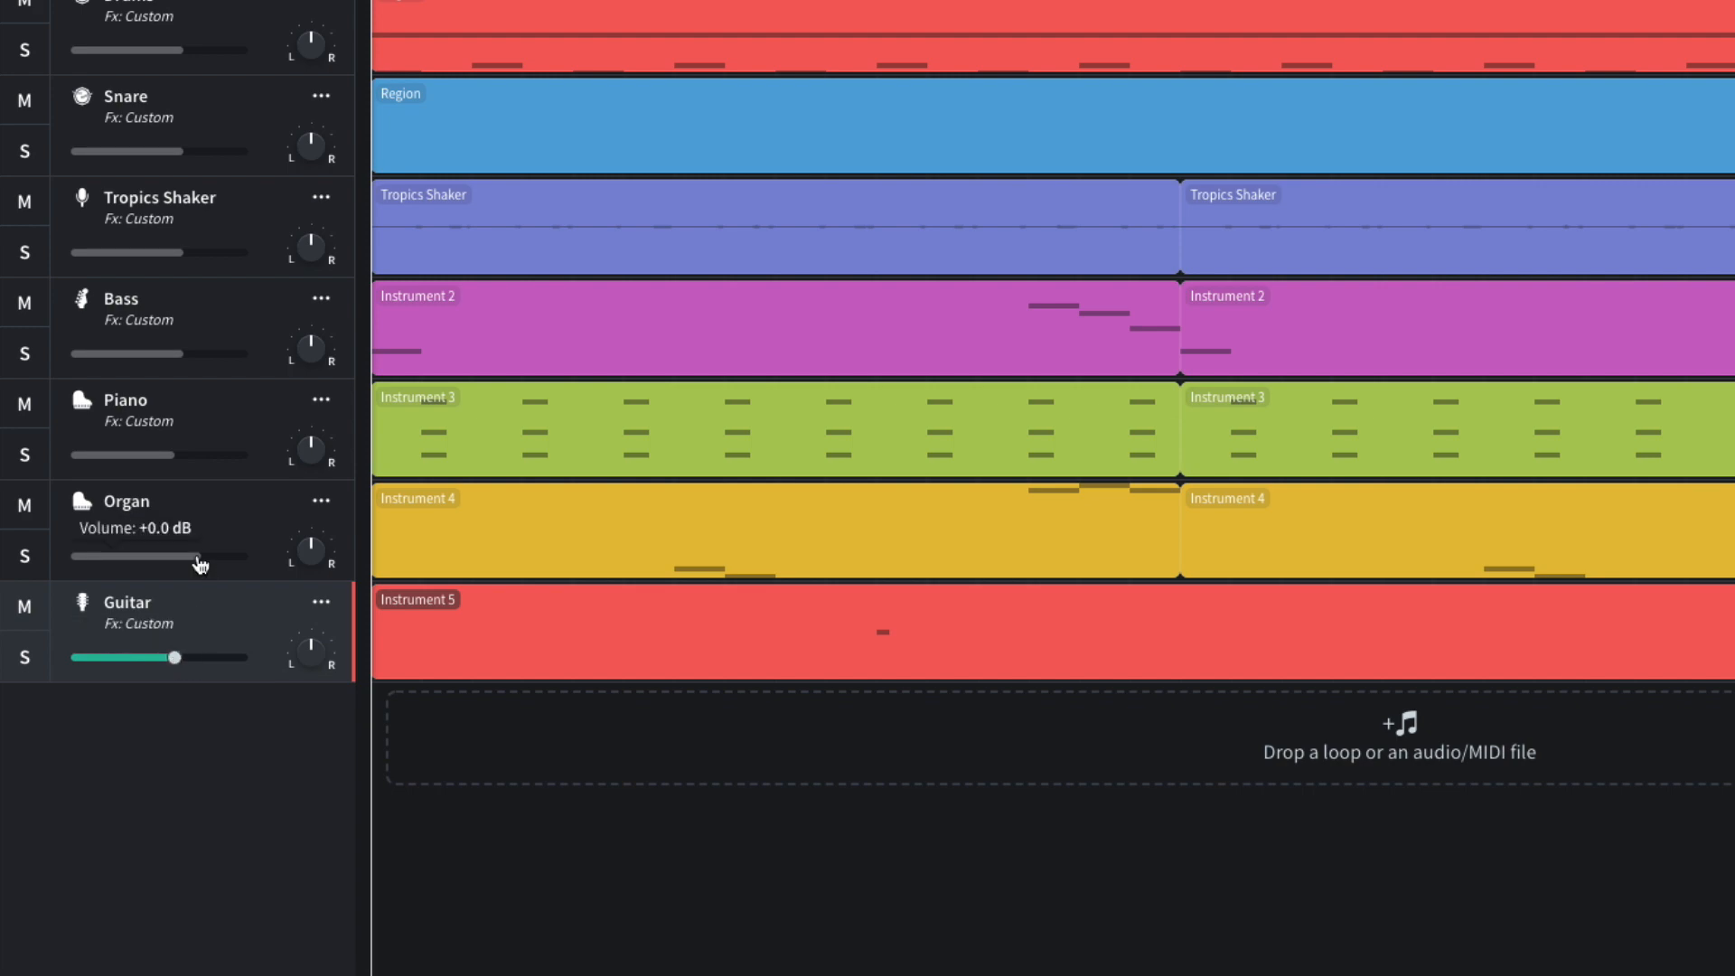
Step: Lower the Organ track's volume to the Guitar's level and play the full 32-bar arrangement from the start
left_click_drag(200, 565, 185, 563)
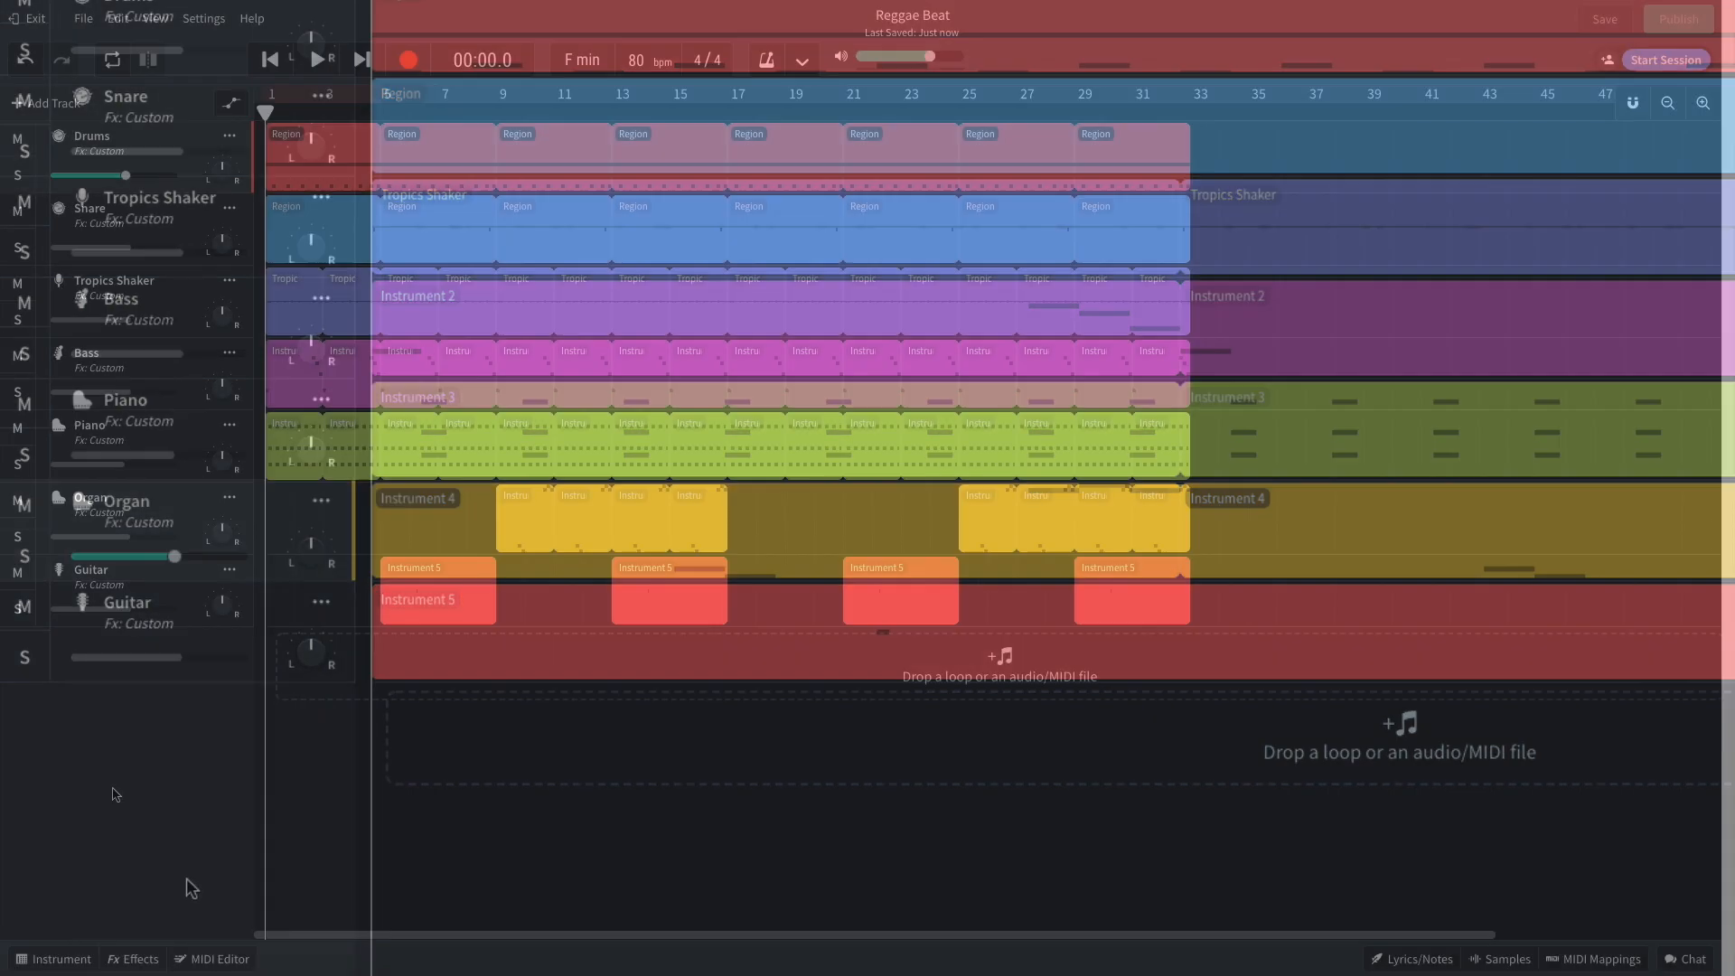
key("space")
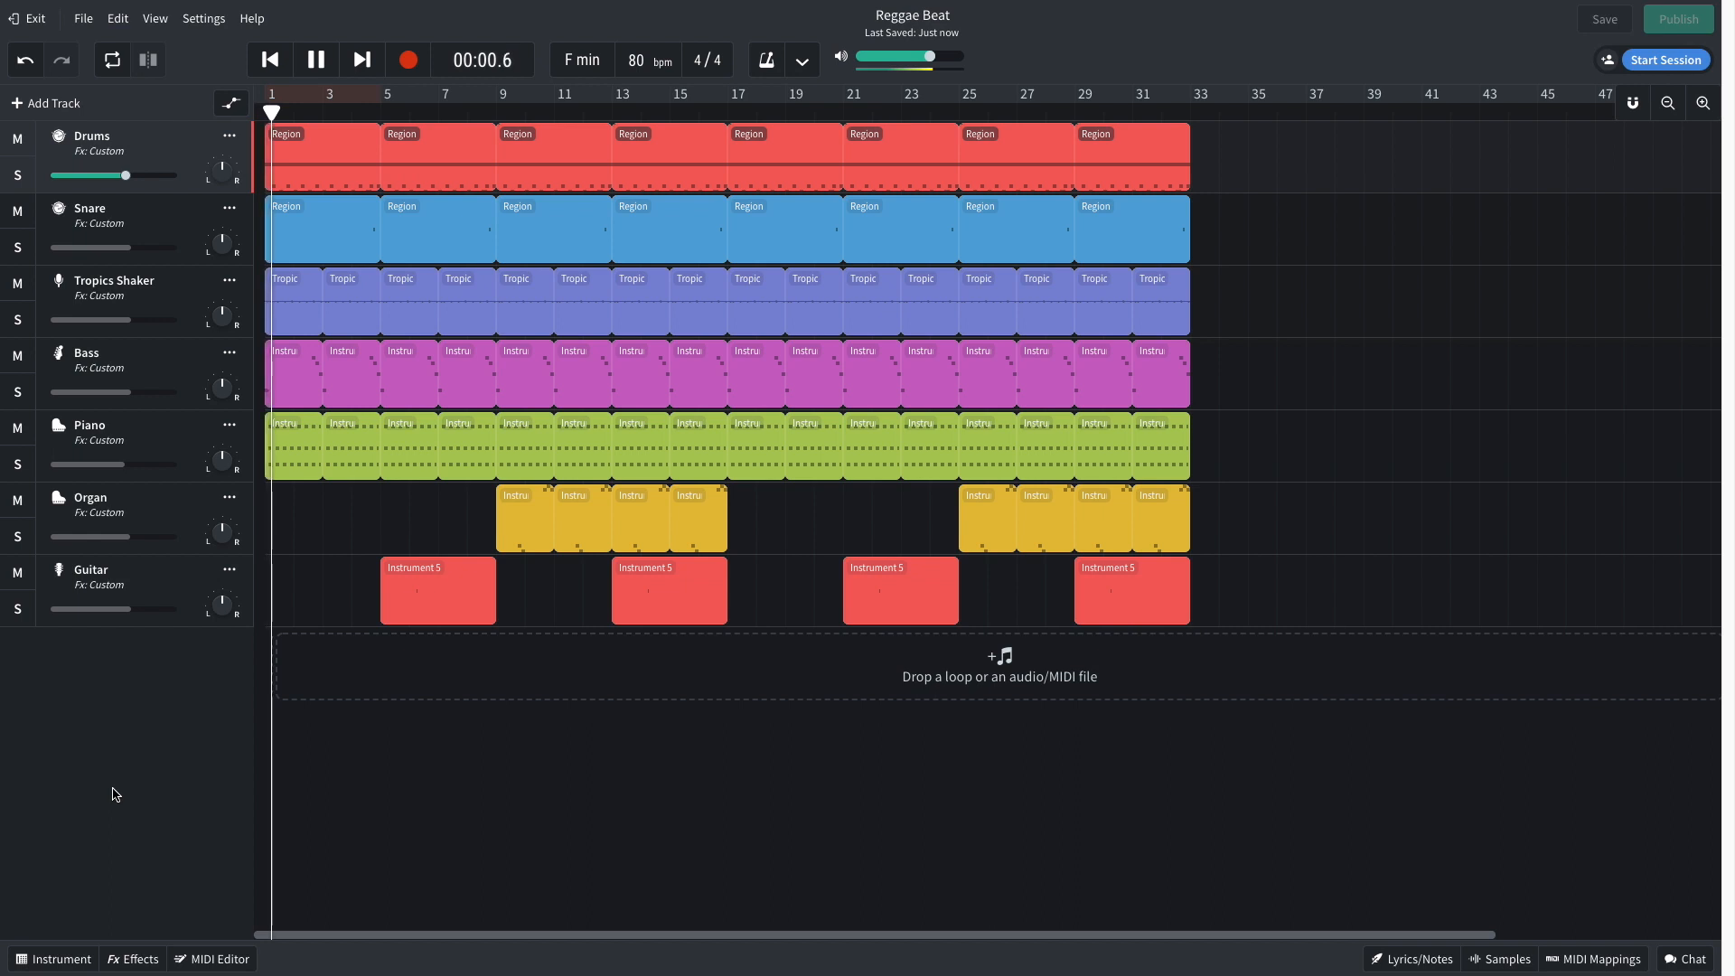